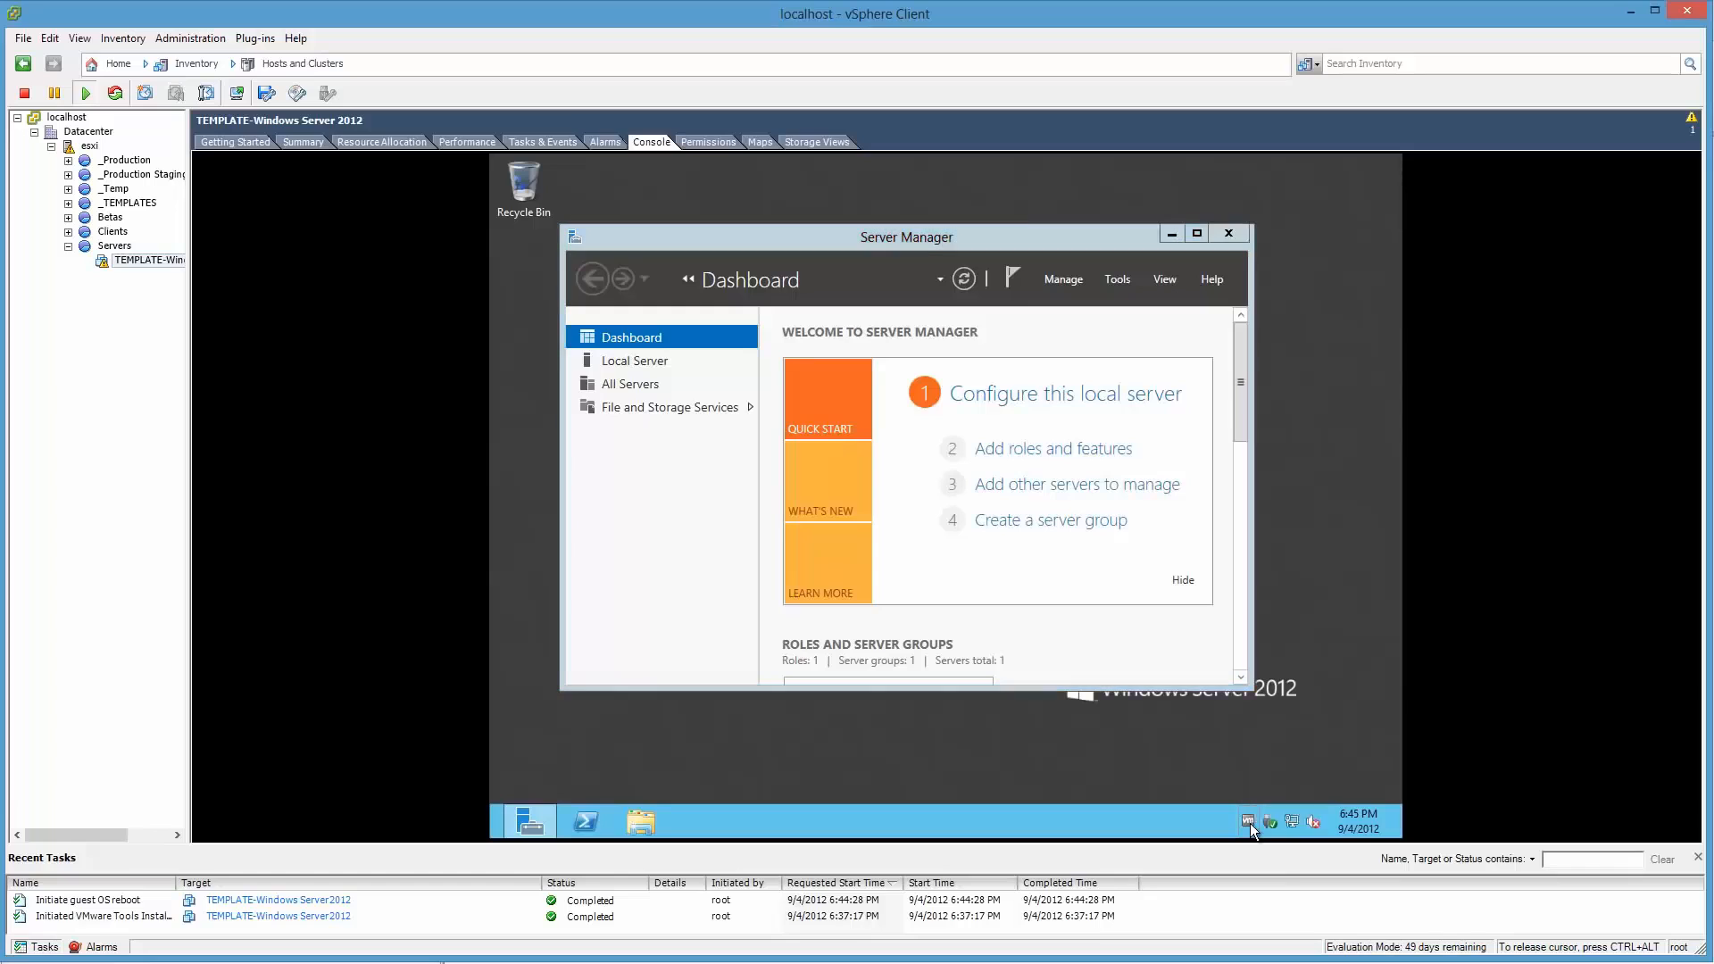
Step: Inspect which network card the guest's Ethernet connection uses in its properties, and close the network windows
click(1139, 822)
right_click(1293, 823)
click(1305, 807)
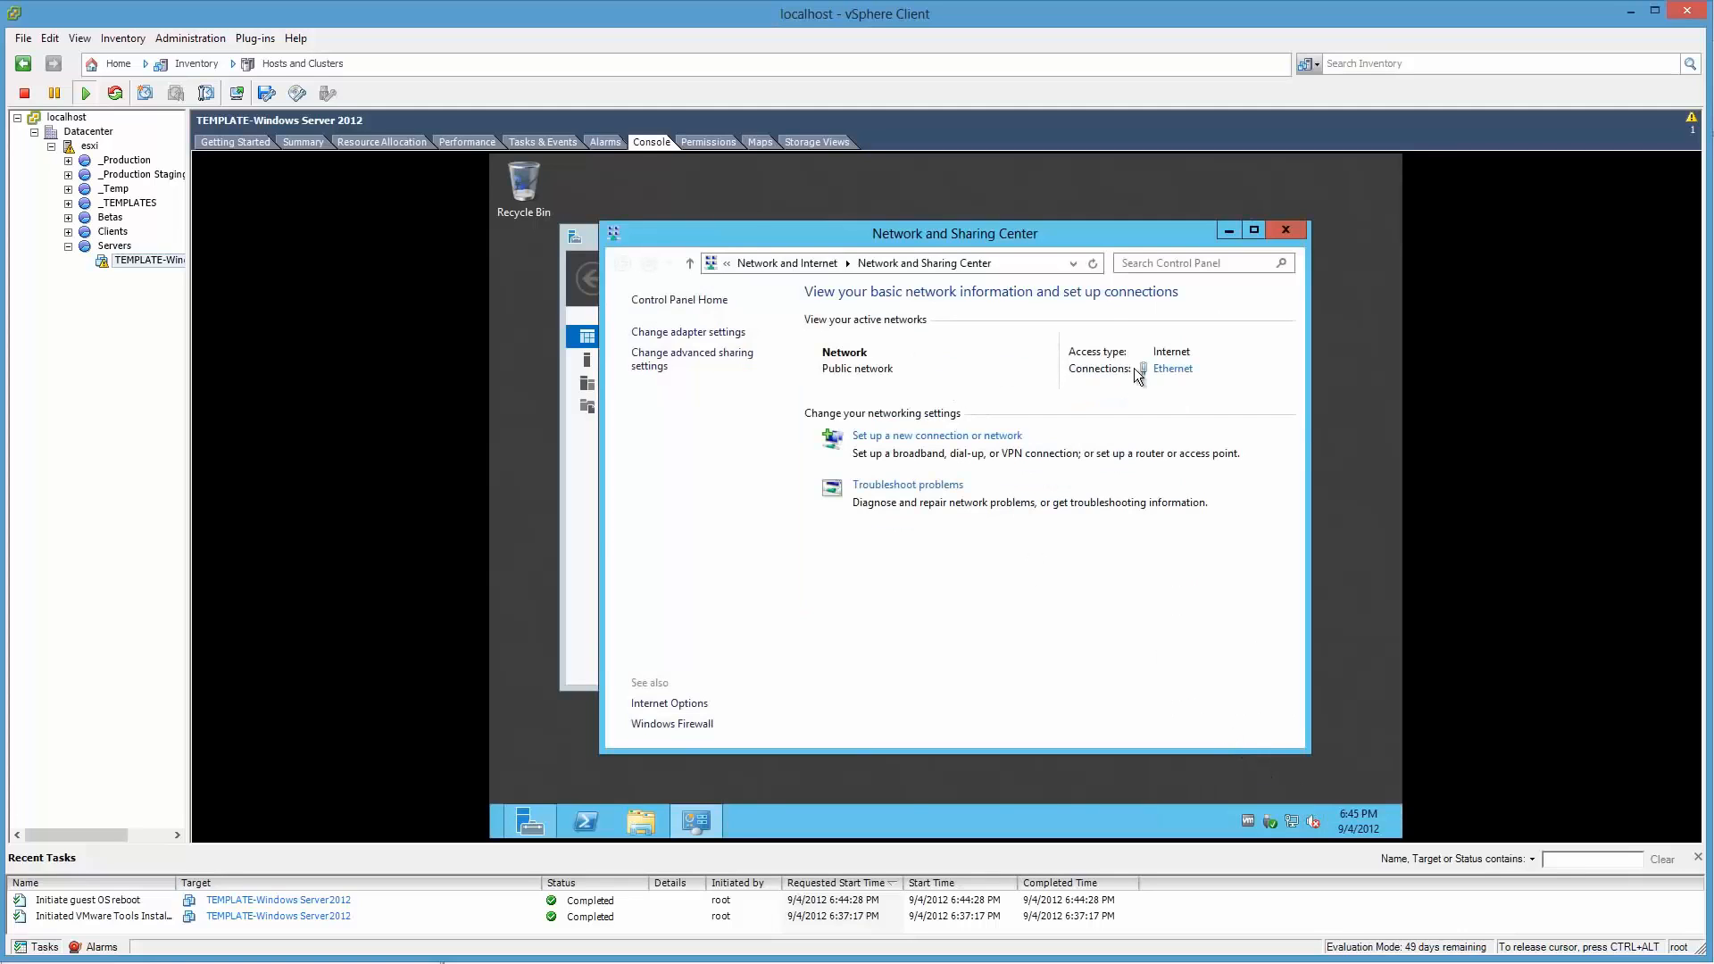
click(1170, 368)
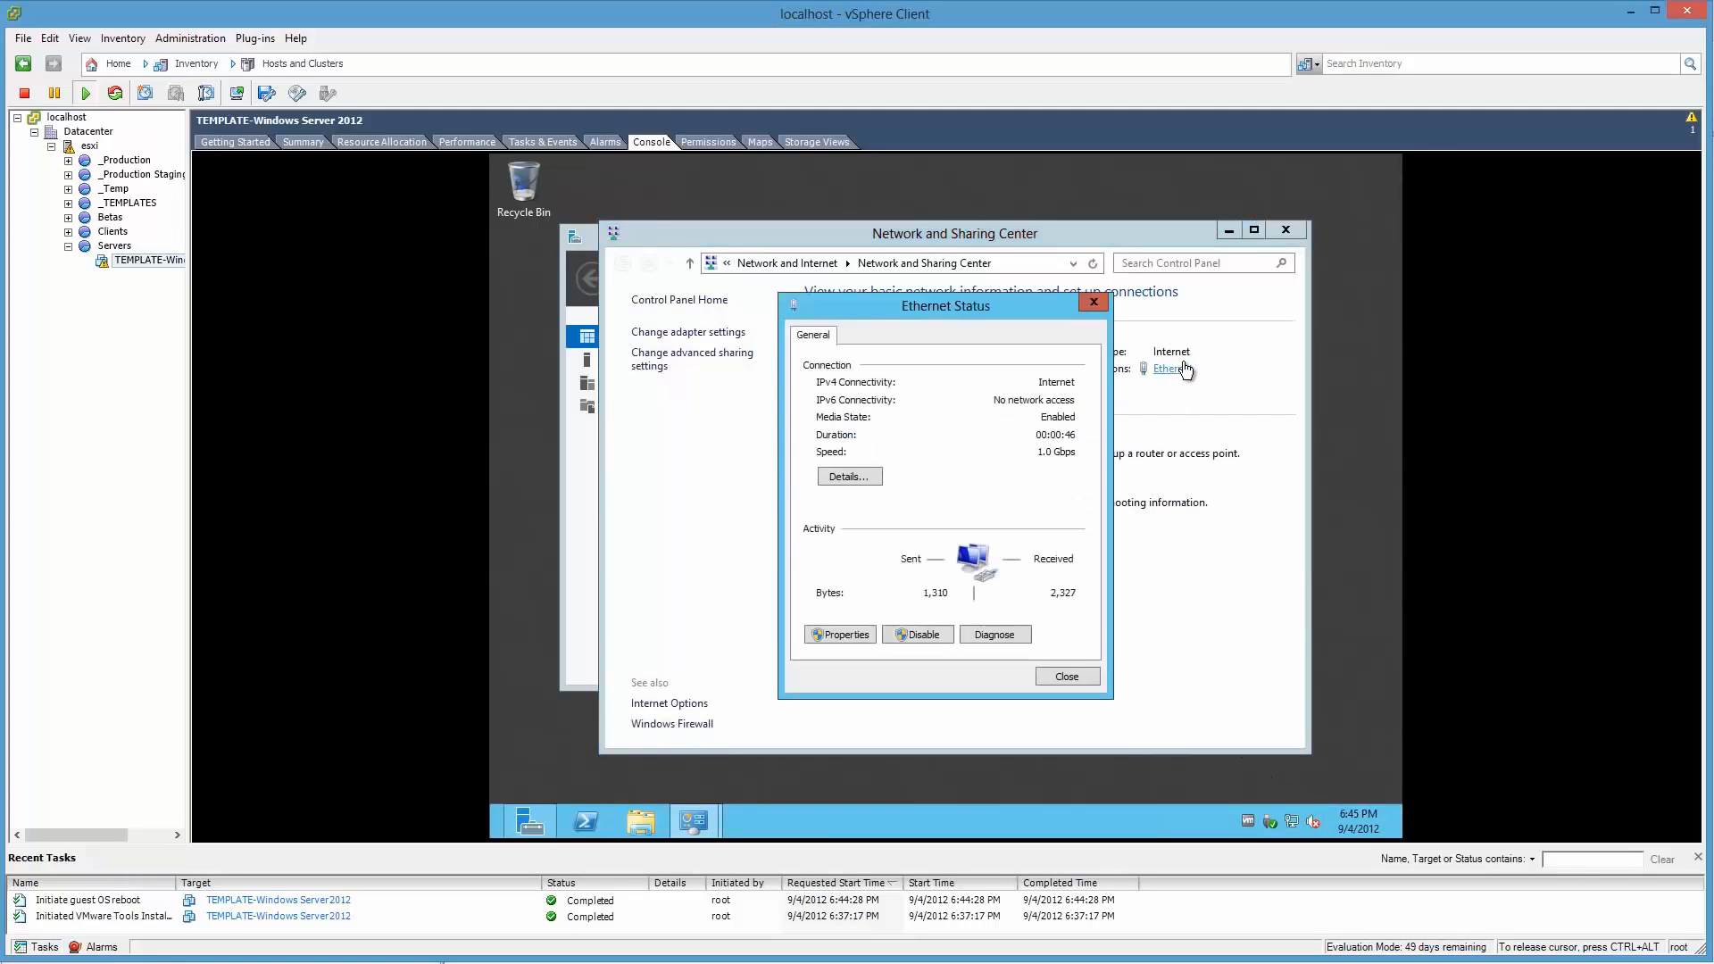
click(857, 634)
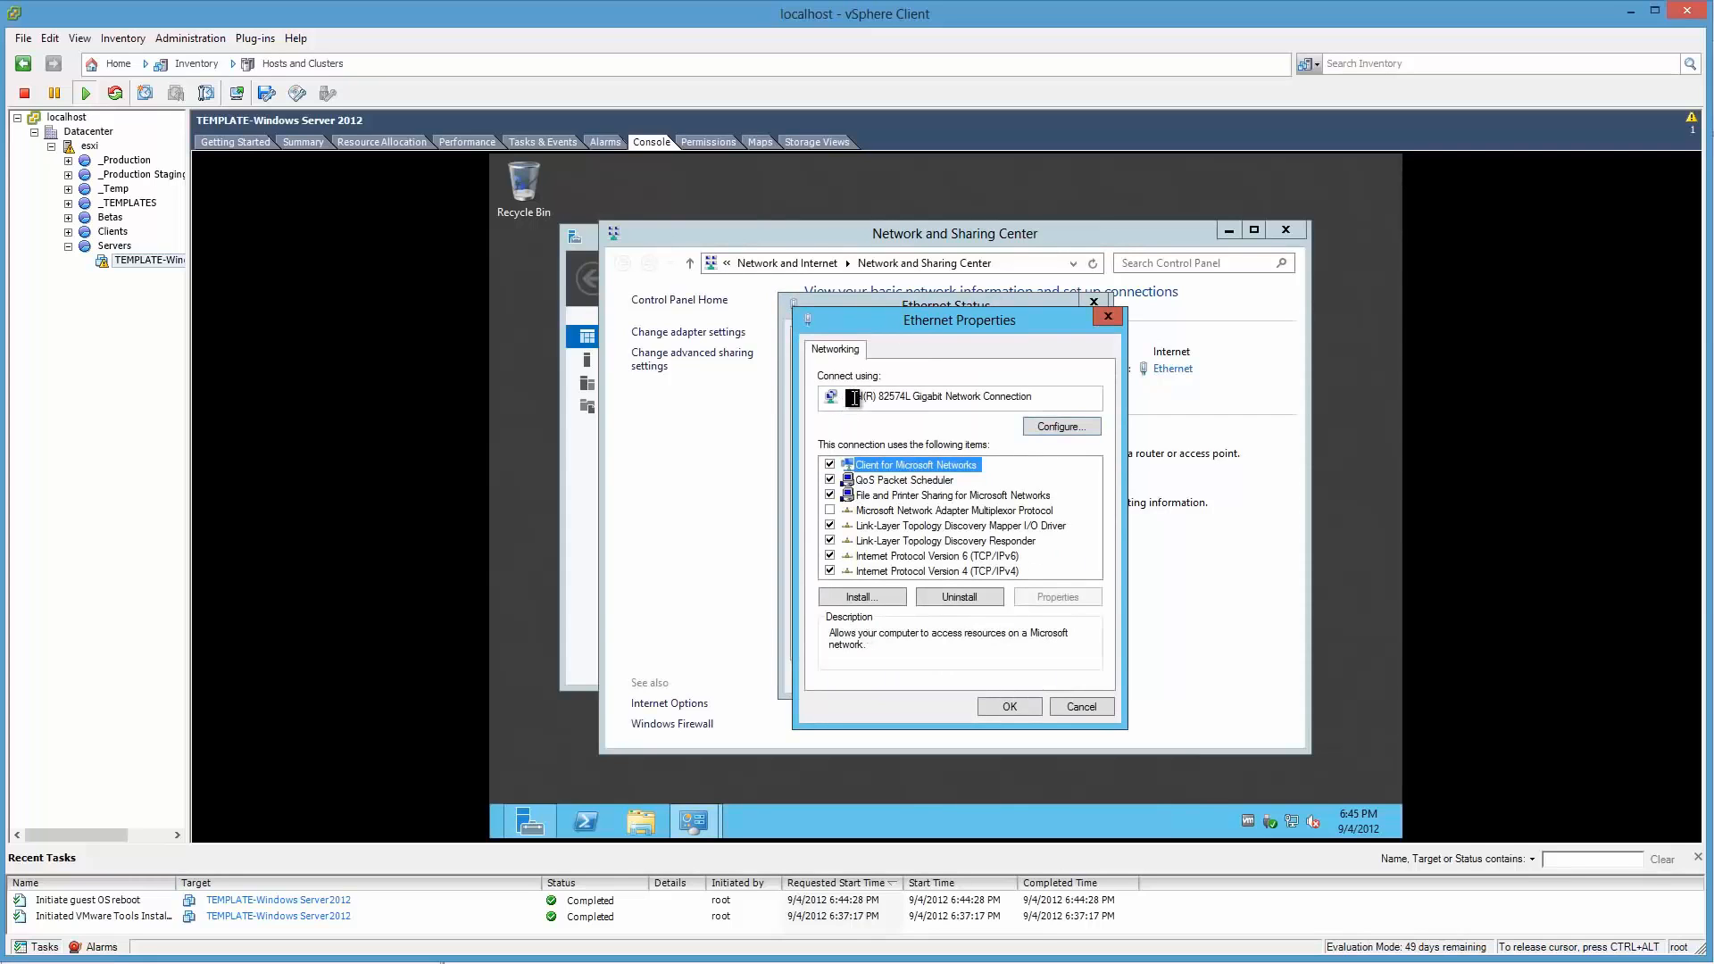
key(Escape)
key(Escape)
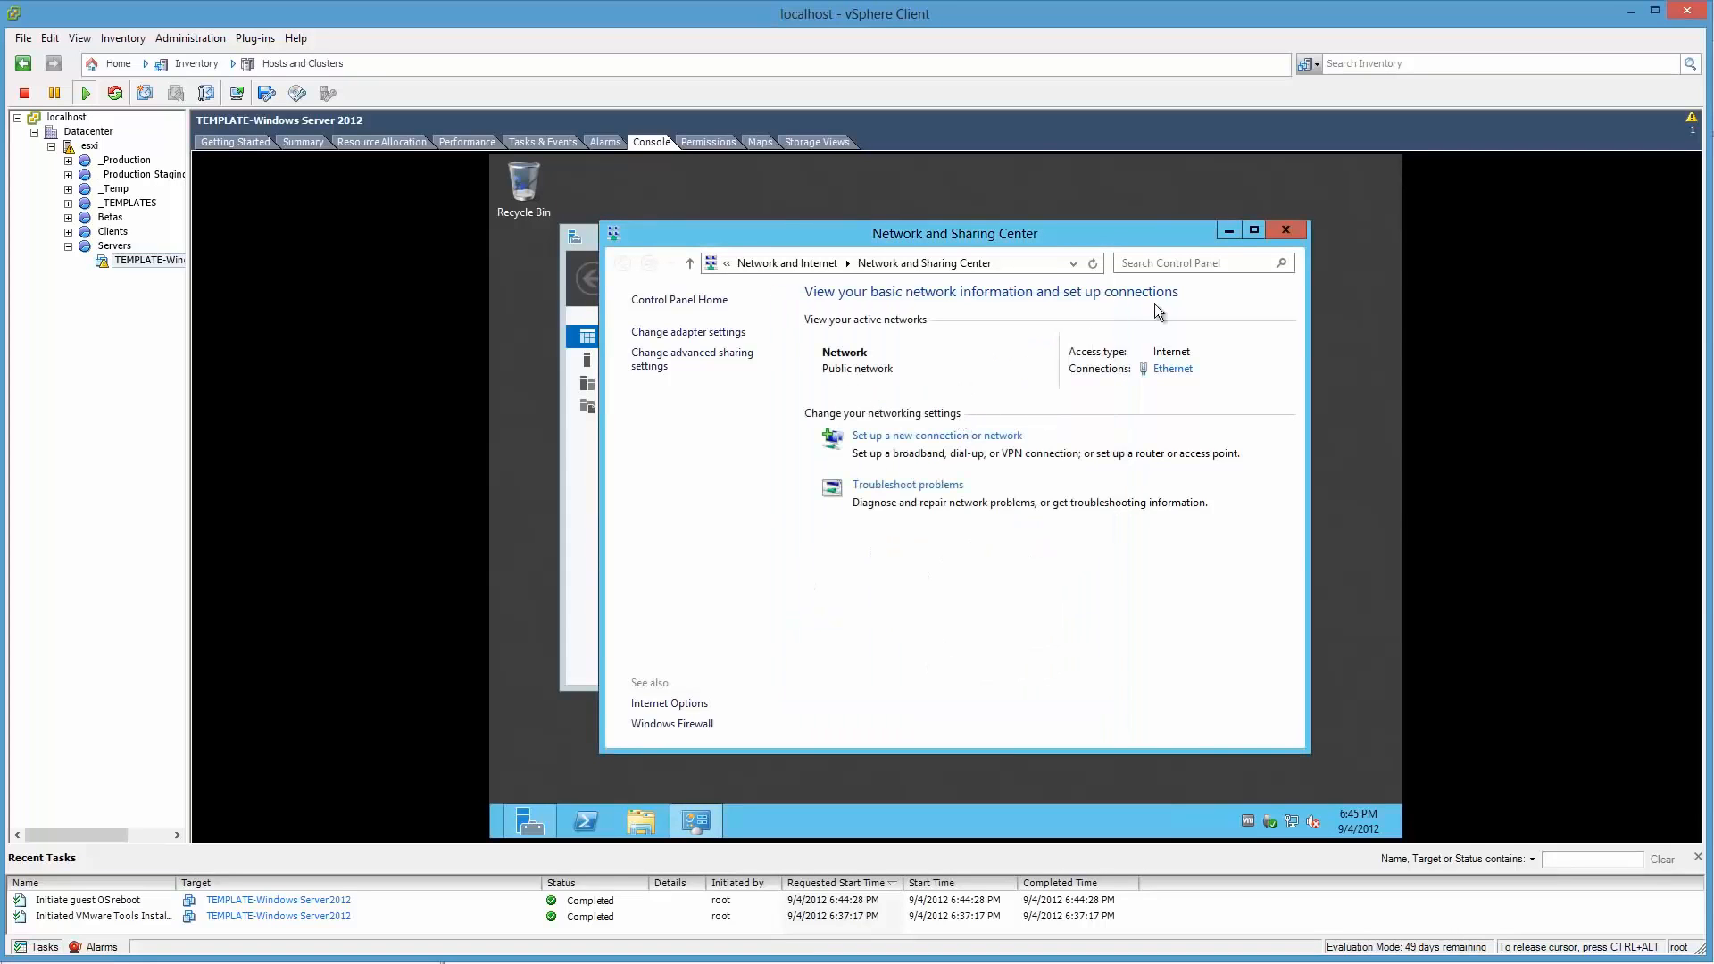
click(1282, 233)
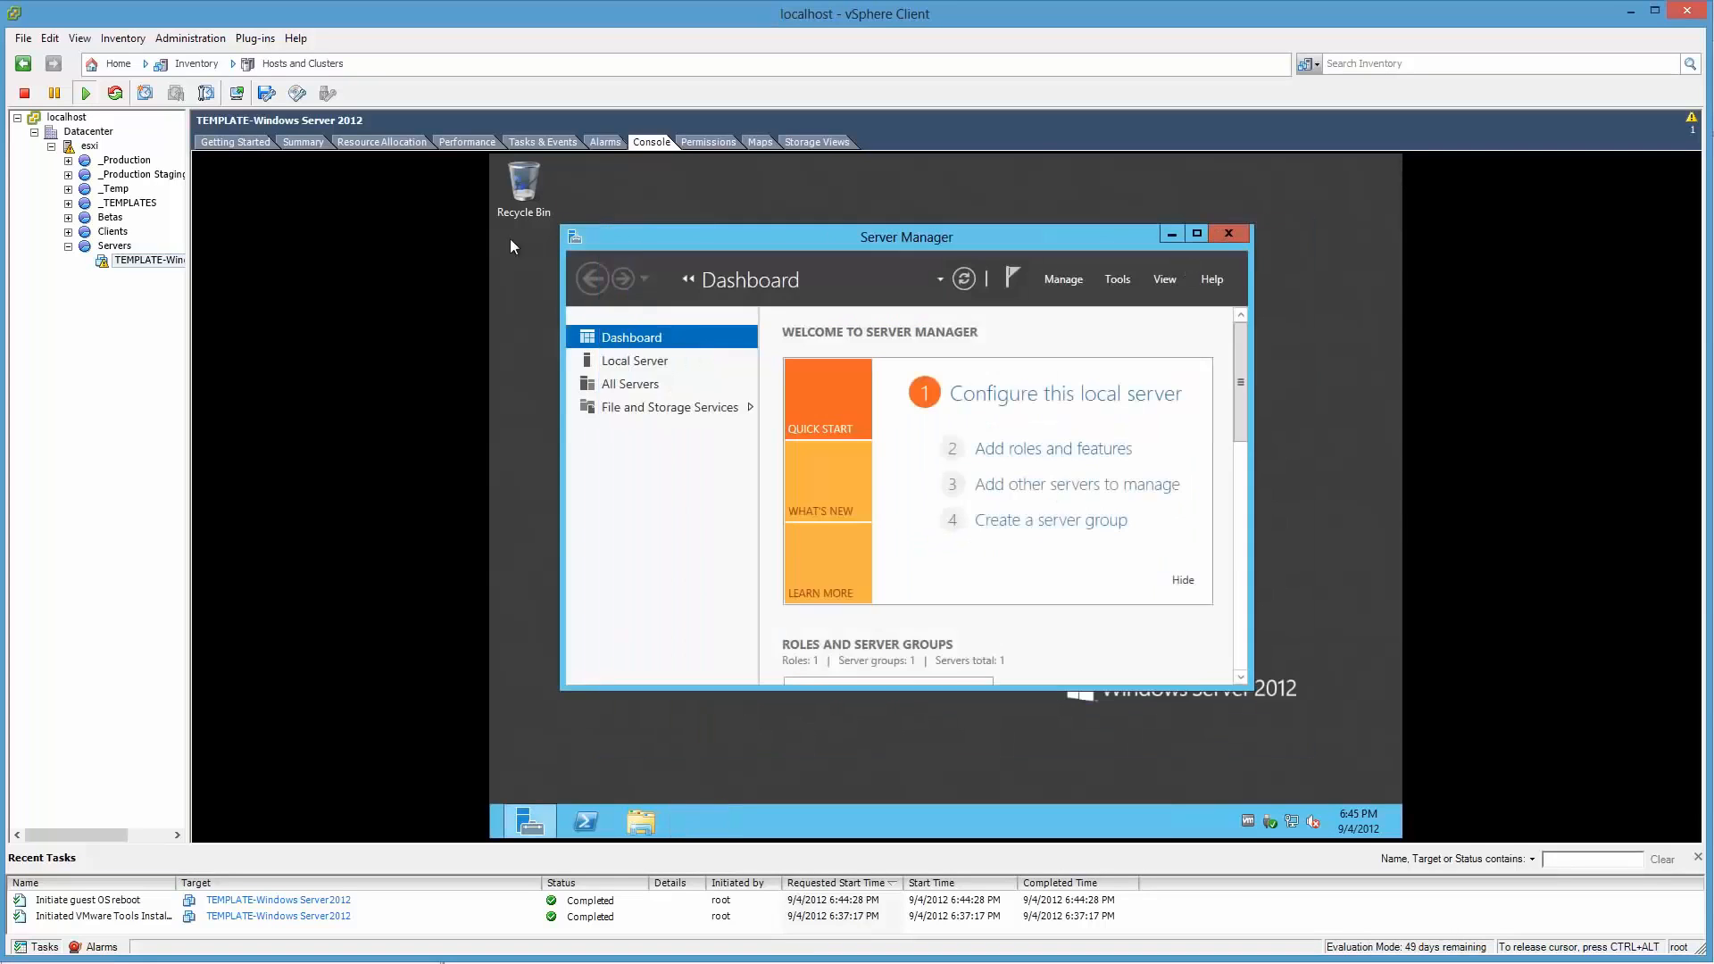
Step: Shut down the guest operating system of the TEMPLATE-Windows Server 2012 virtual machine and confirm the shutdown
right_click(123, 262)
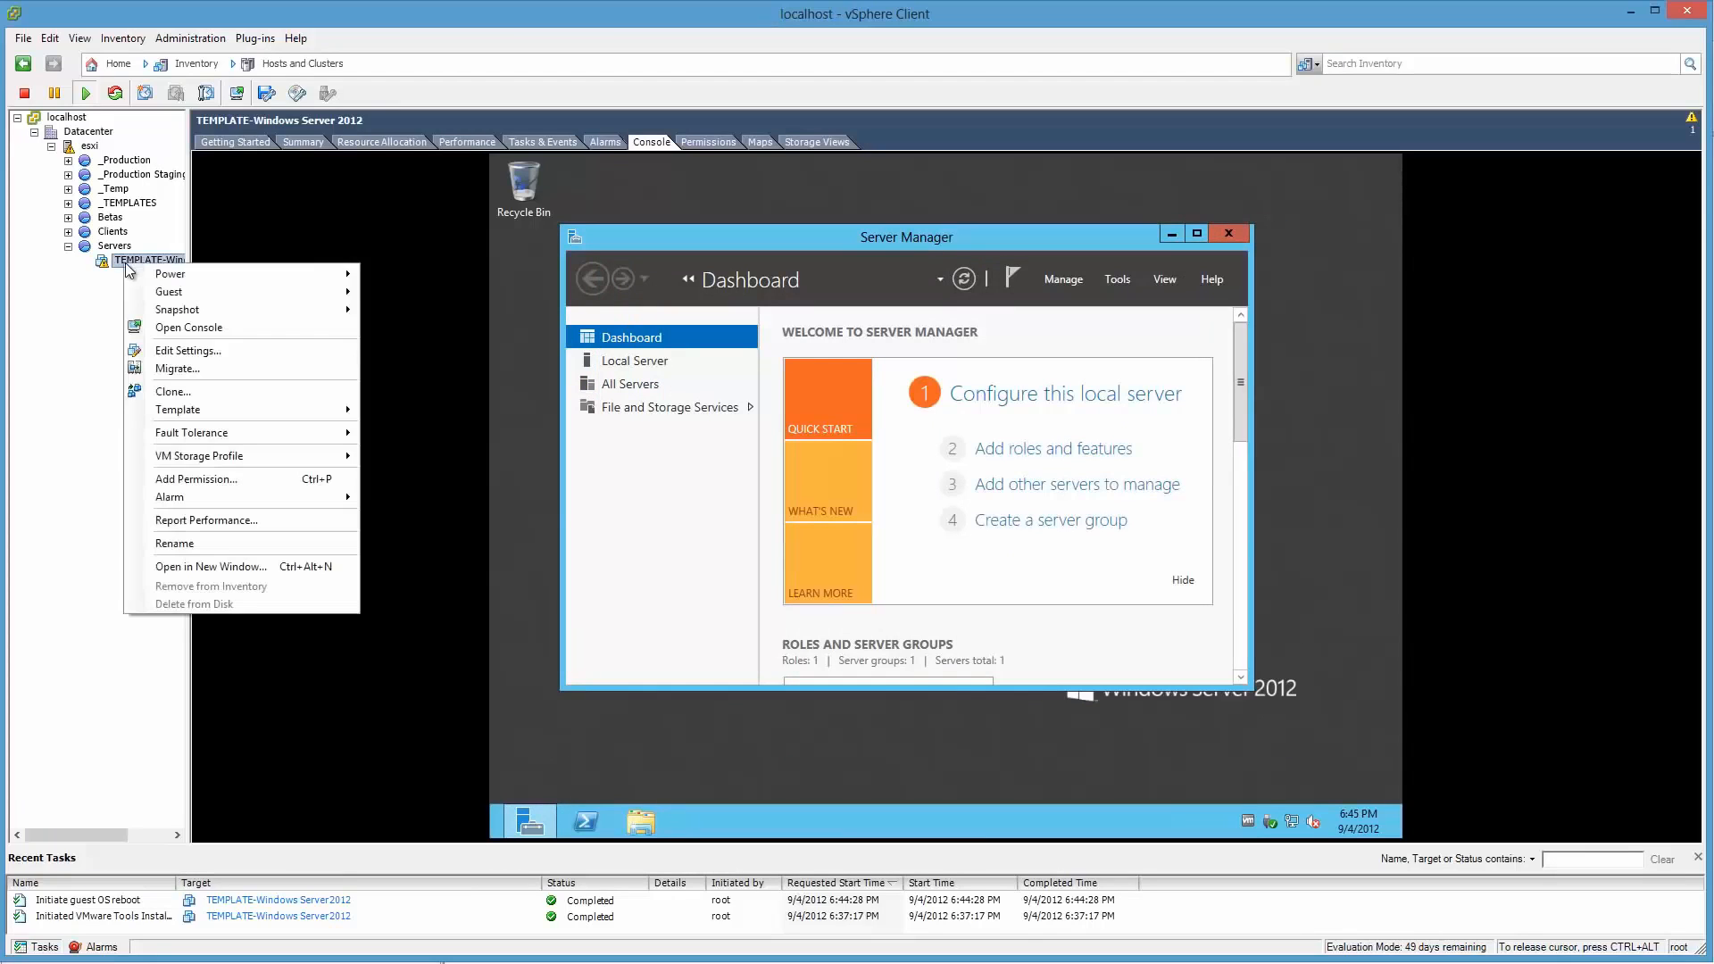
mouse_move(213, 277)
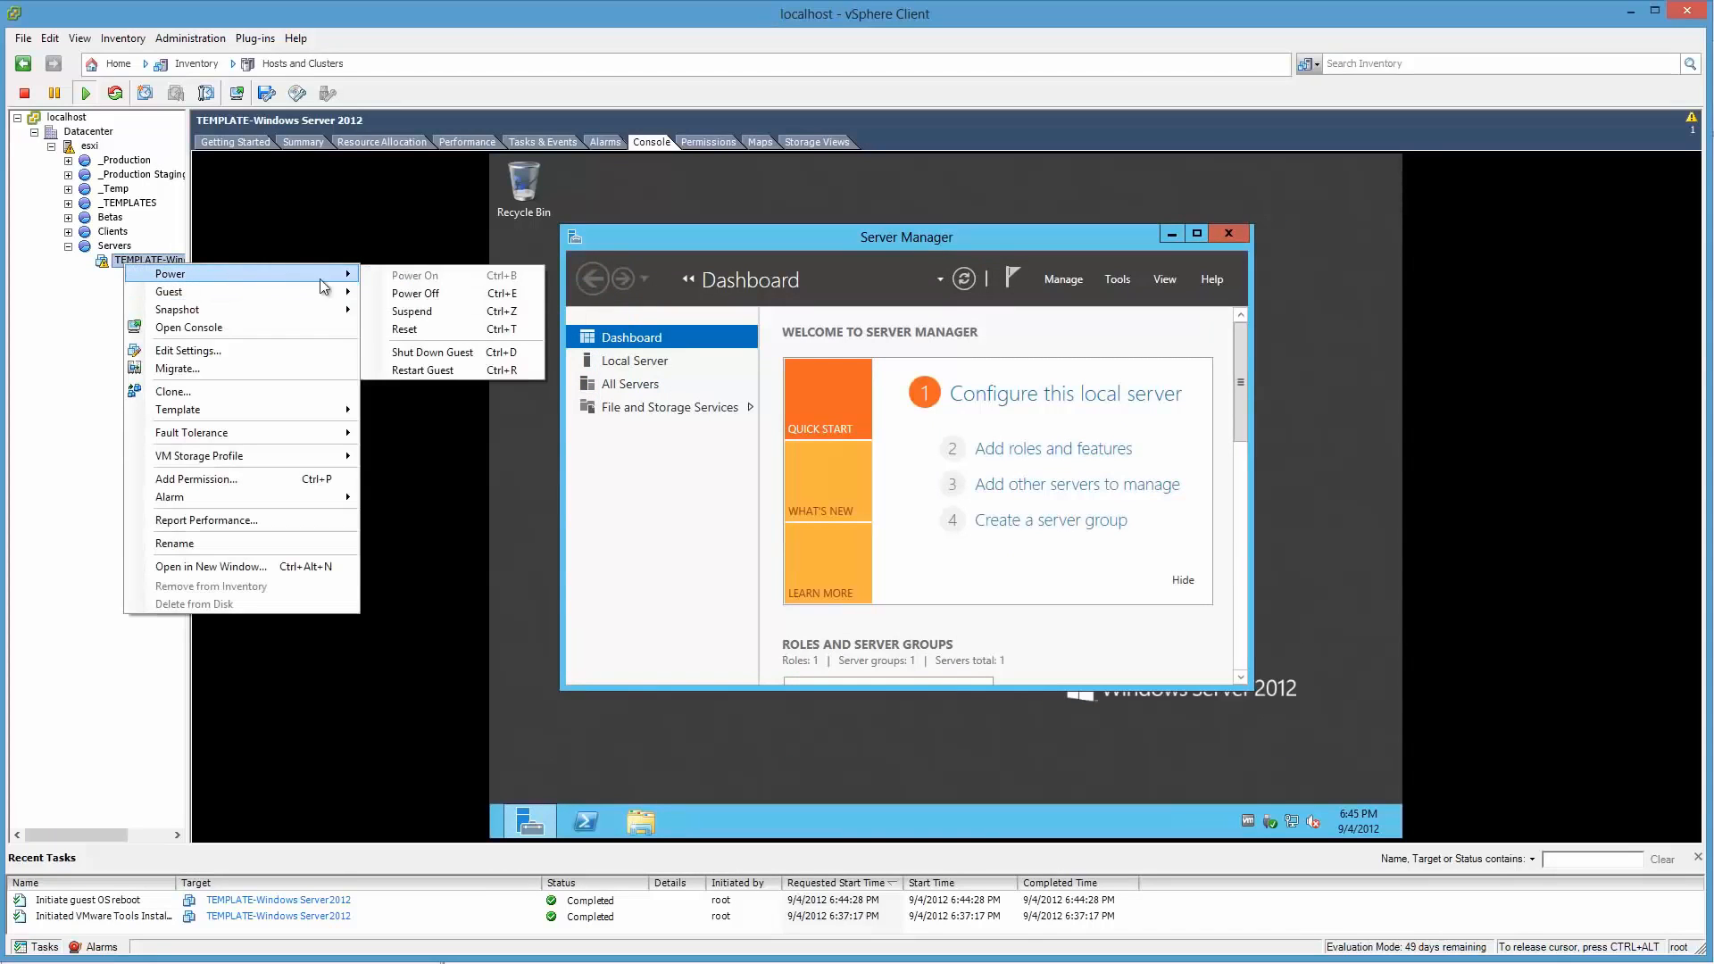
click(423, 356)
click(1239, 735)
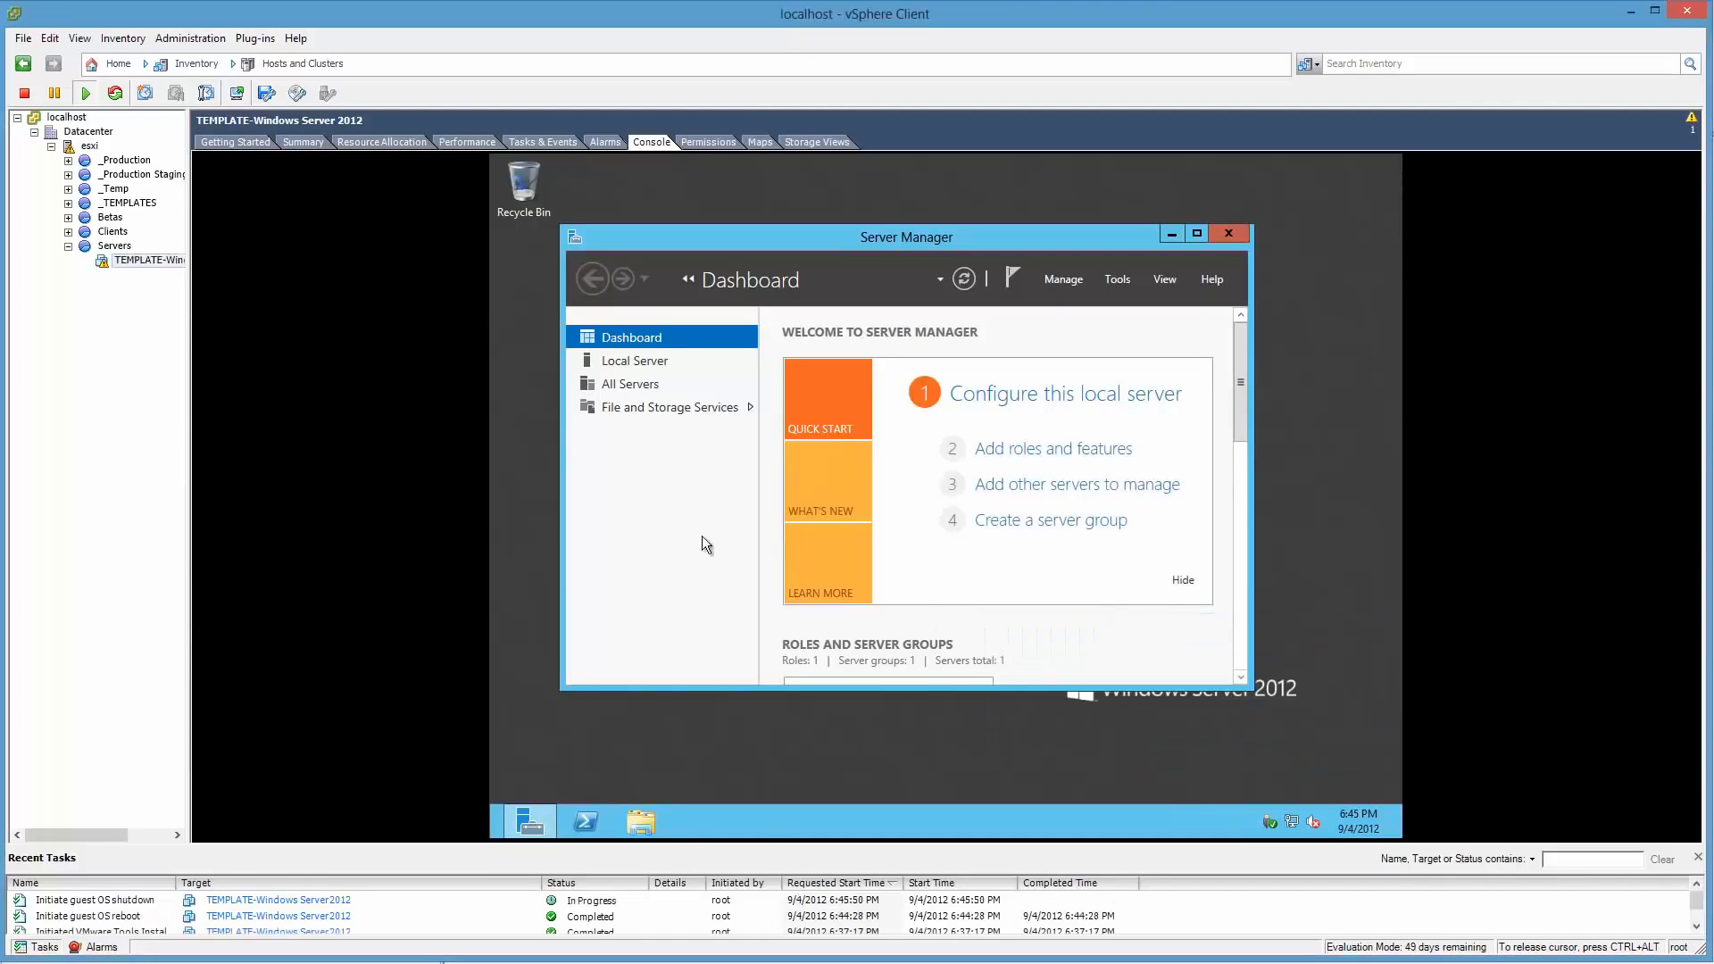
Step: In the settings of the TEMPLATE-Windows Server 2012 virtual machine, switch CD/DVD drive 1 from the datastore ISO file to Client Device
right_click(139, 250)
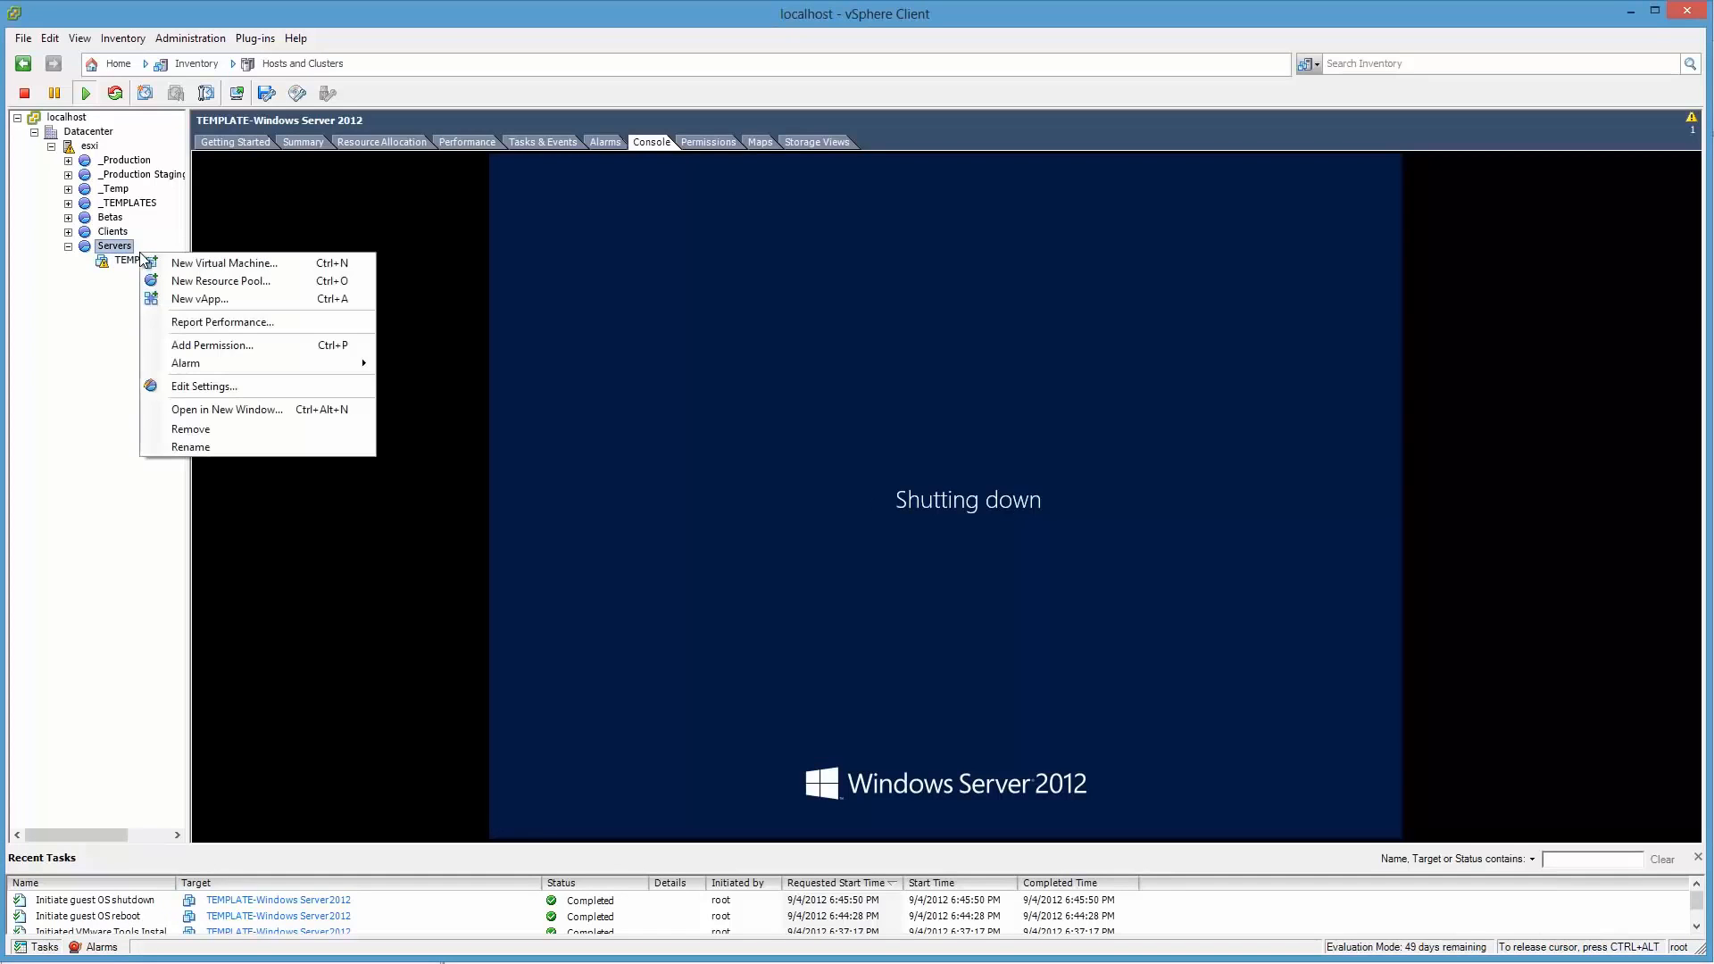
click(128, 259)
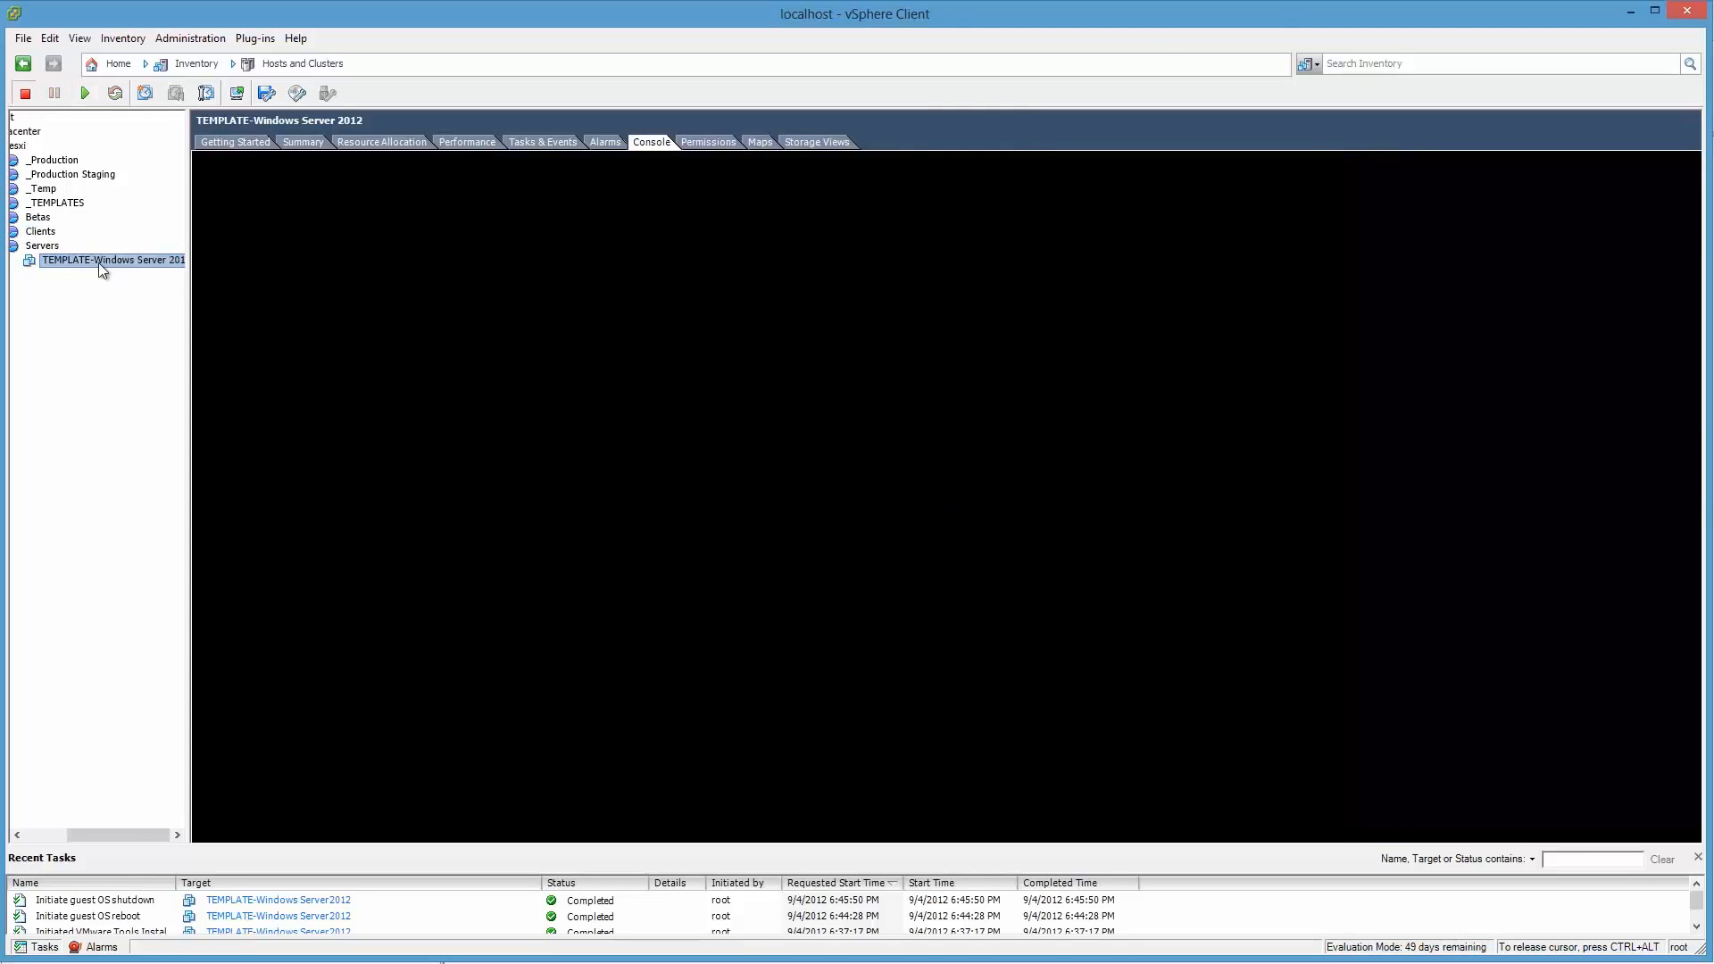
right_click(98, 262)
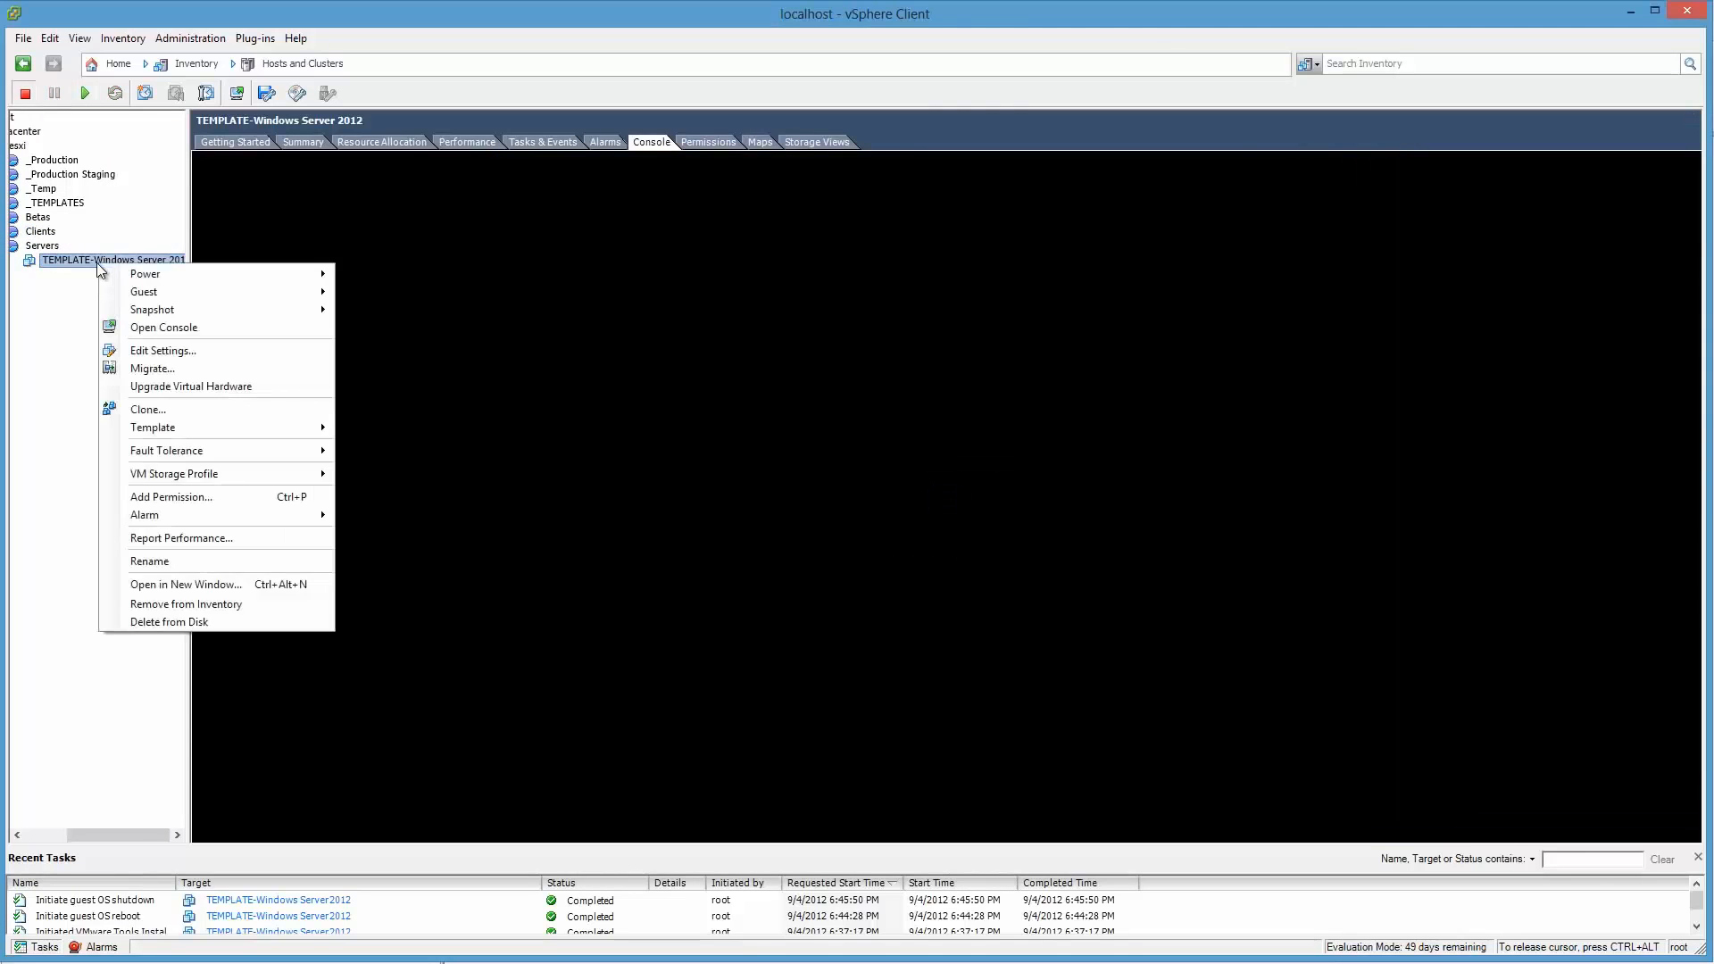
click(137, 349)
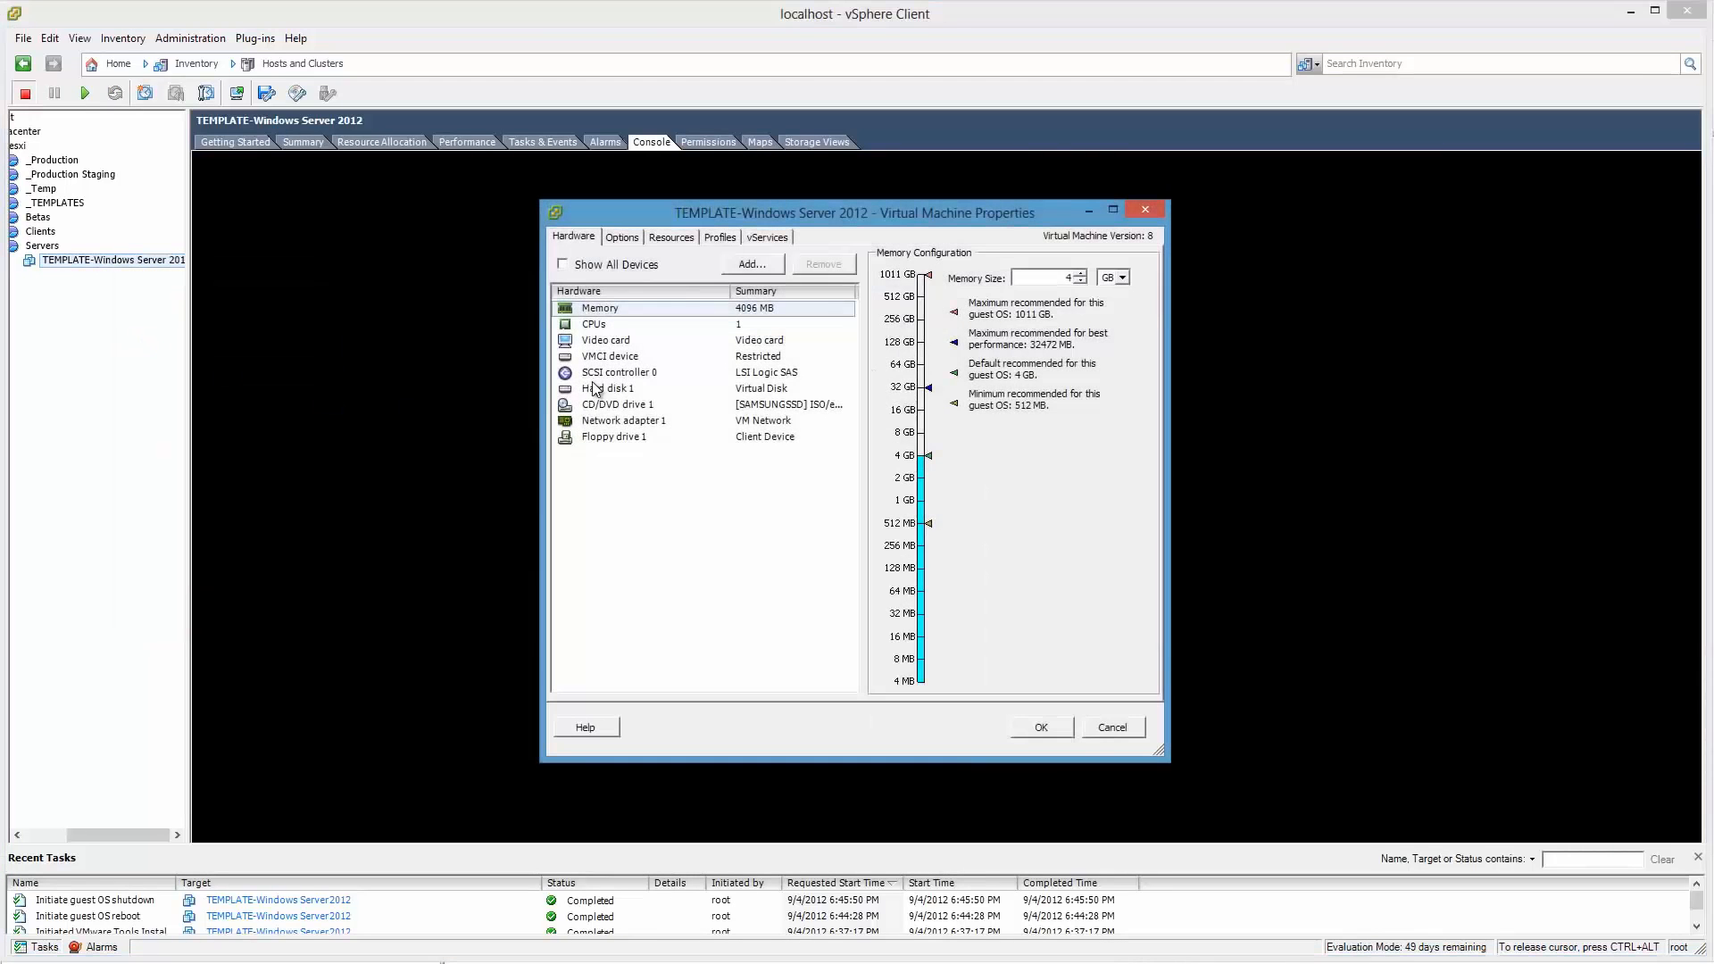
click(611, 406)
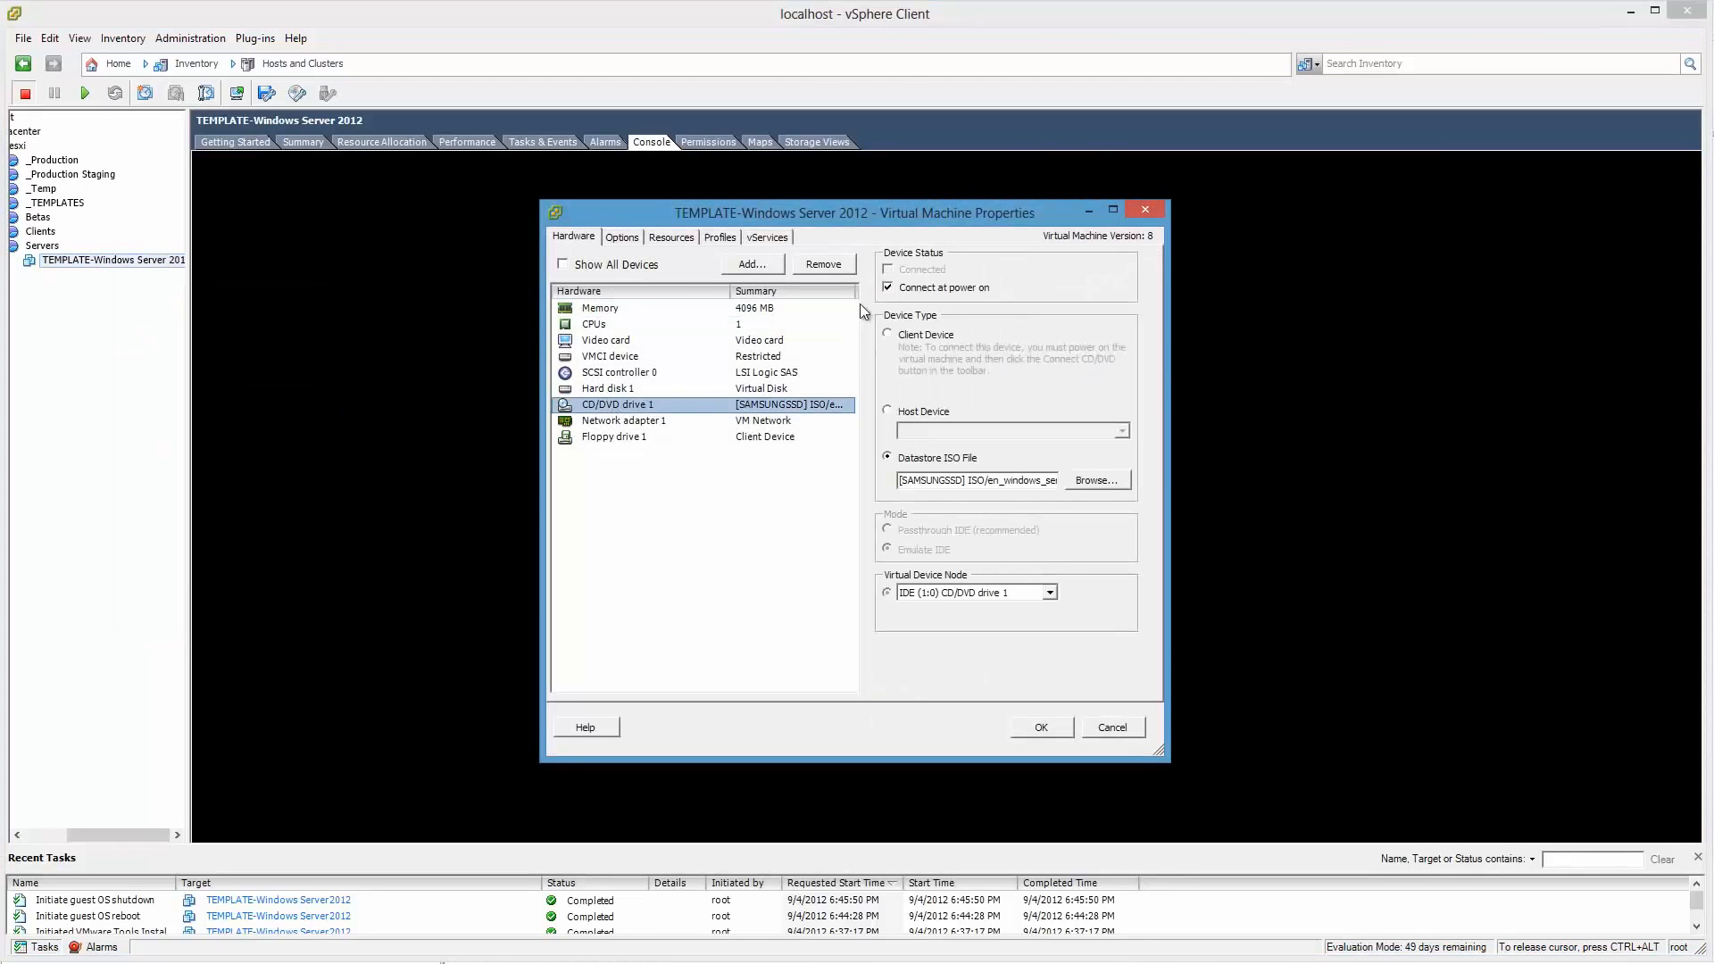
click(888, 289)
click(898, 333)
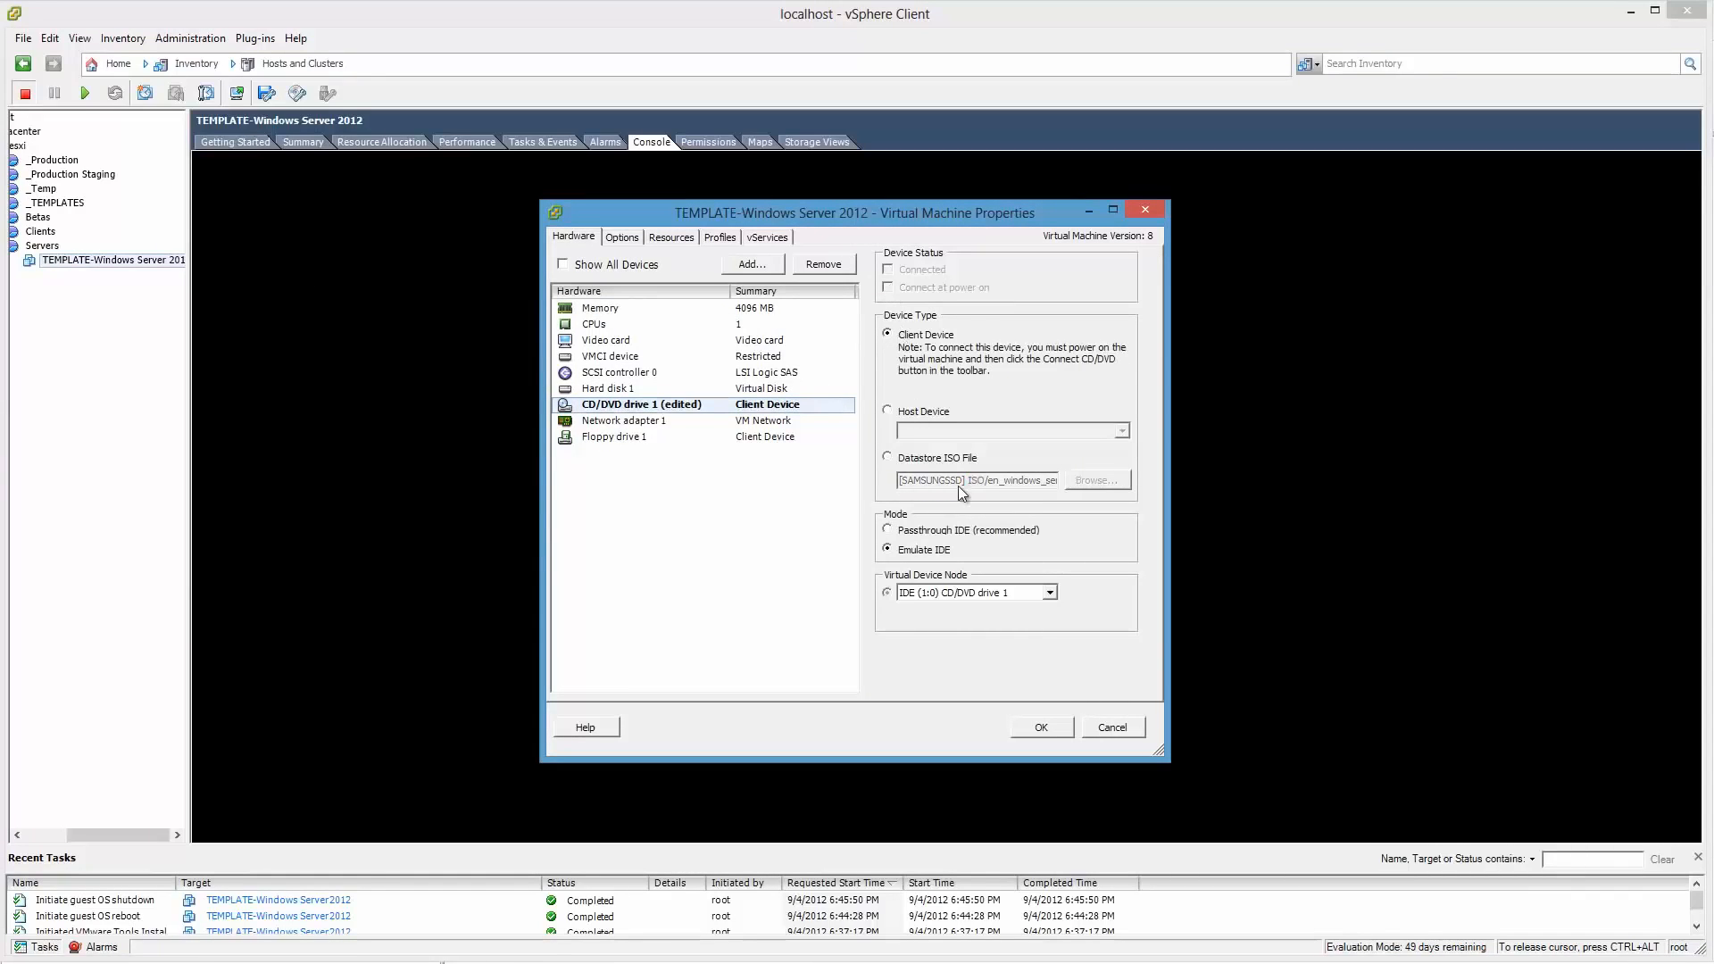
Step: Replace network adapter 1 with a new VMXNET 3 Ethernet adapter on VM Network and apply the virtual machine settings
click(654, 421)
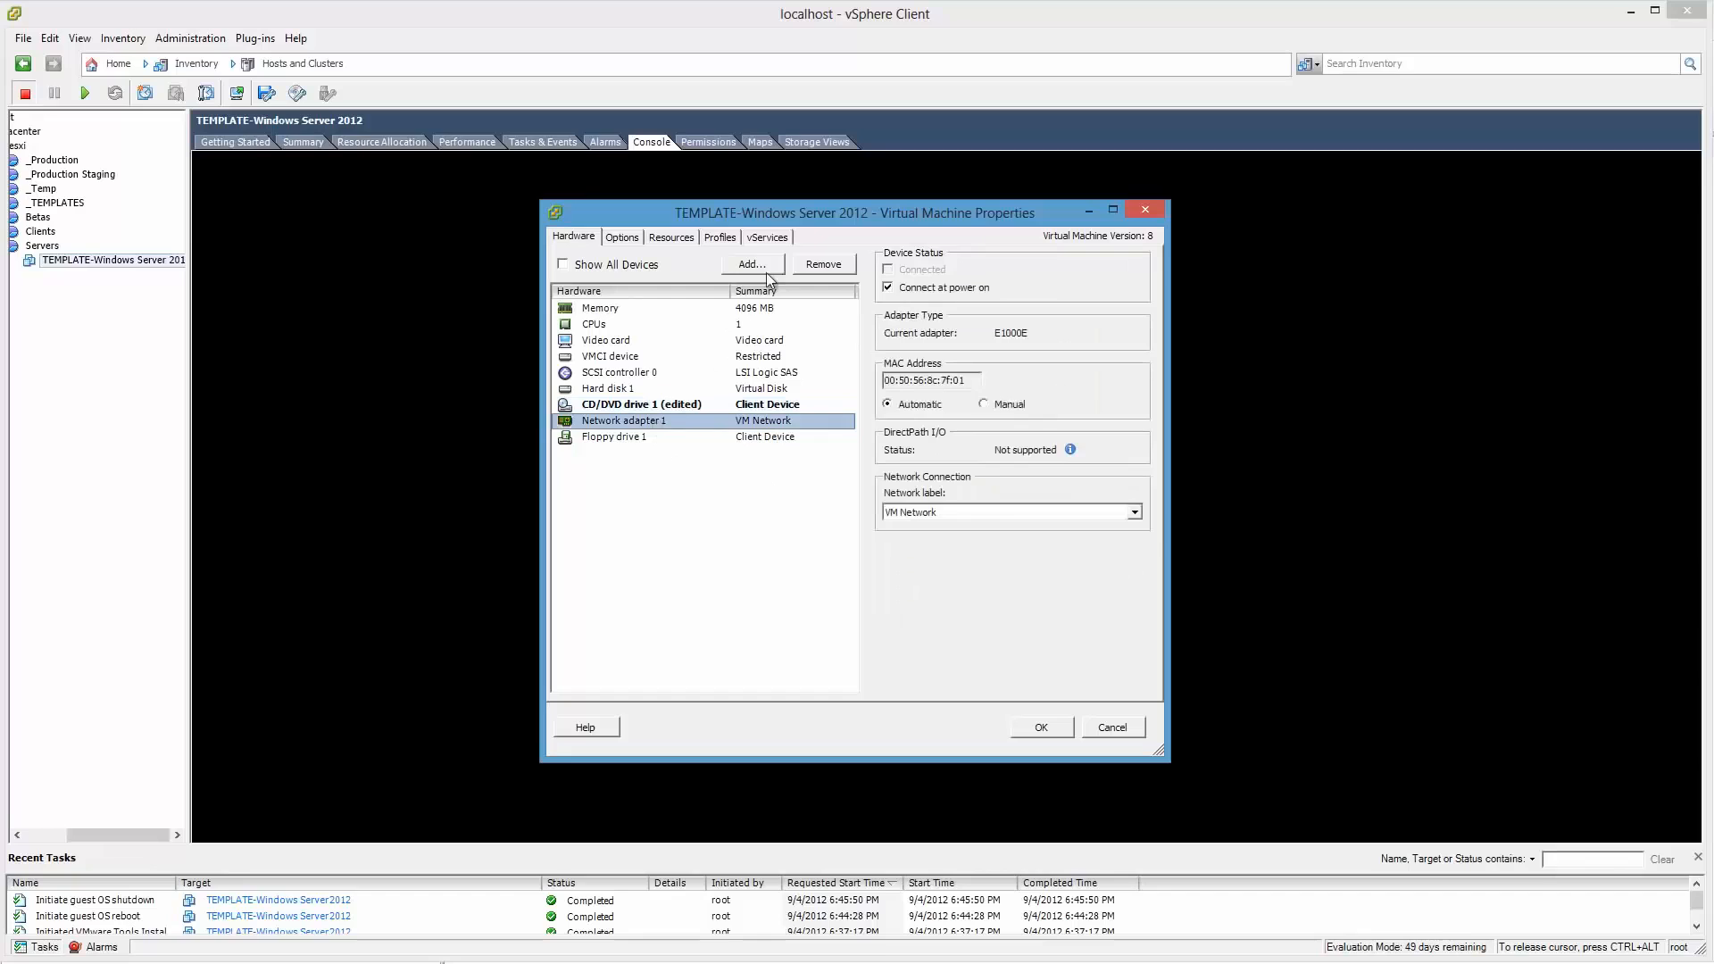
click(823, 266)
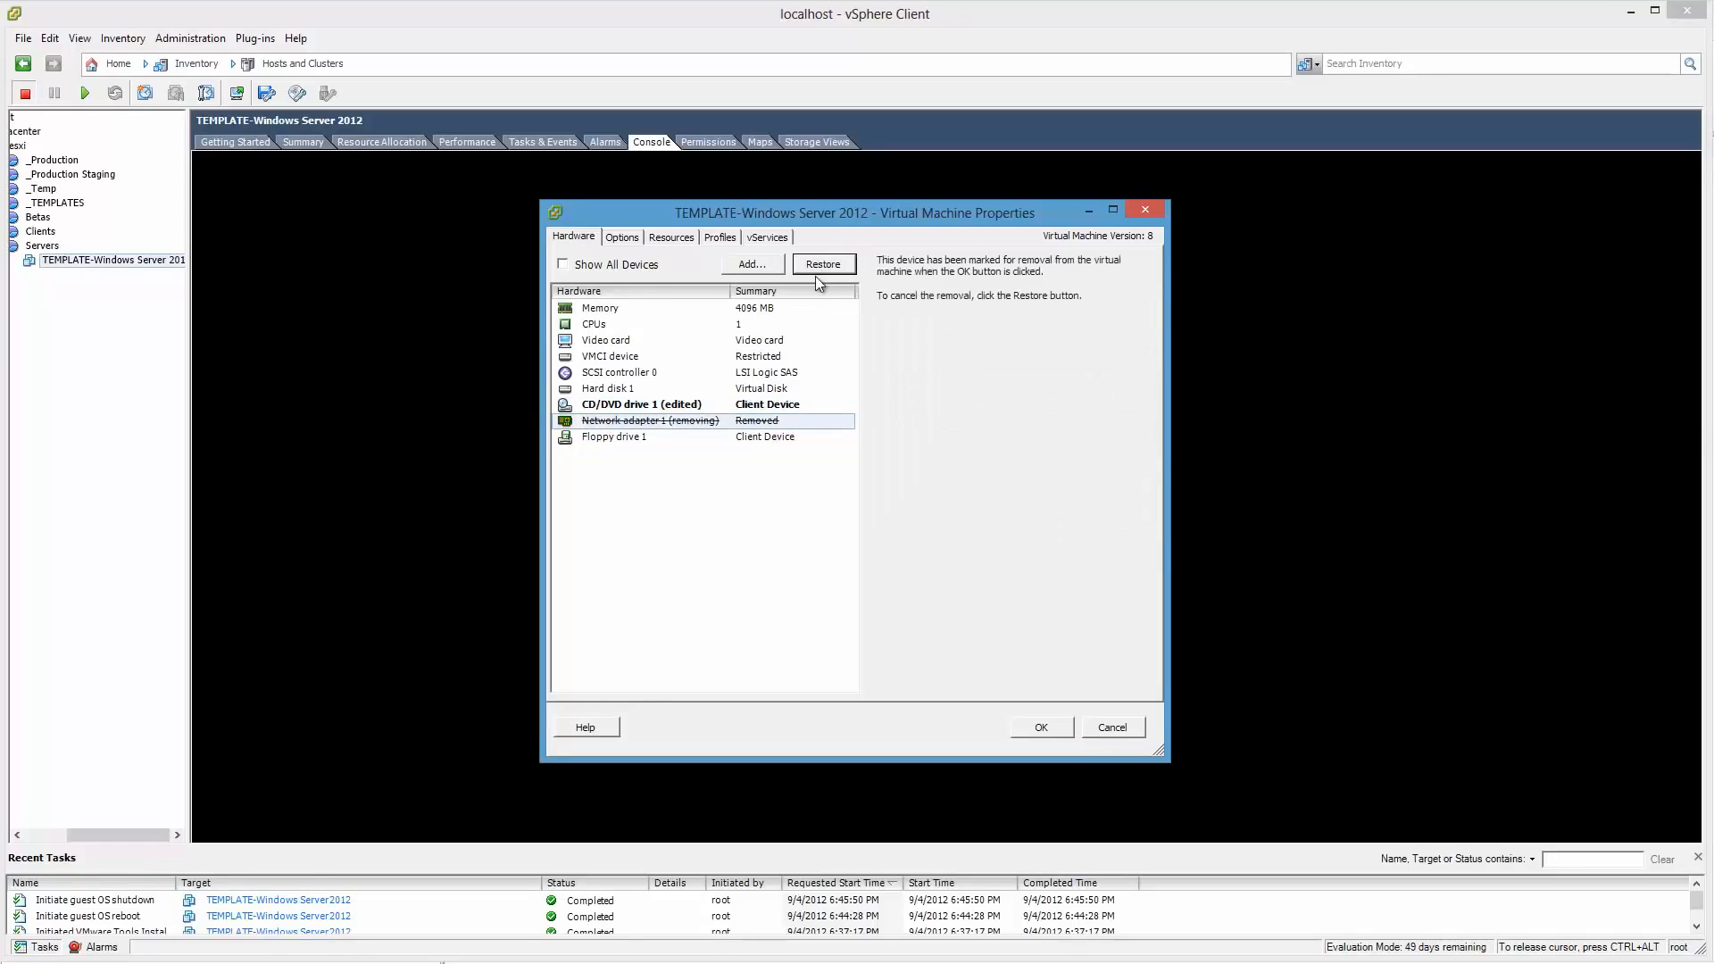
click(753, 268)
click(785, 494)
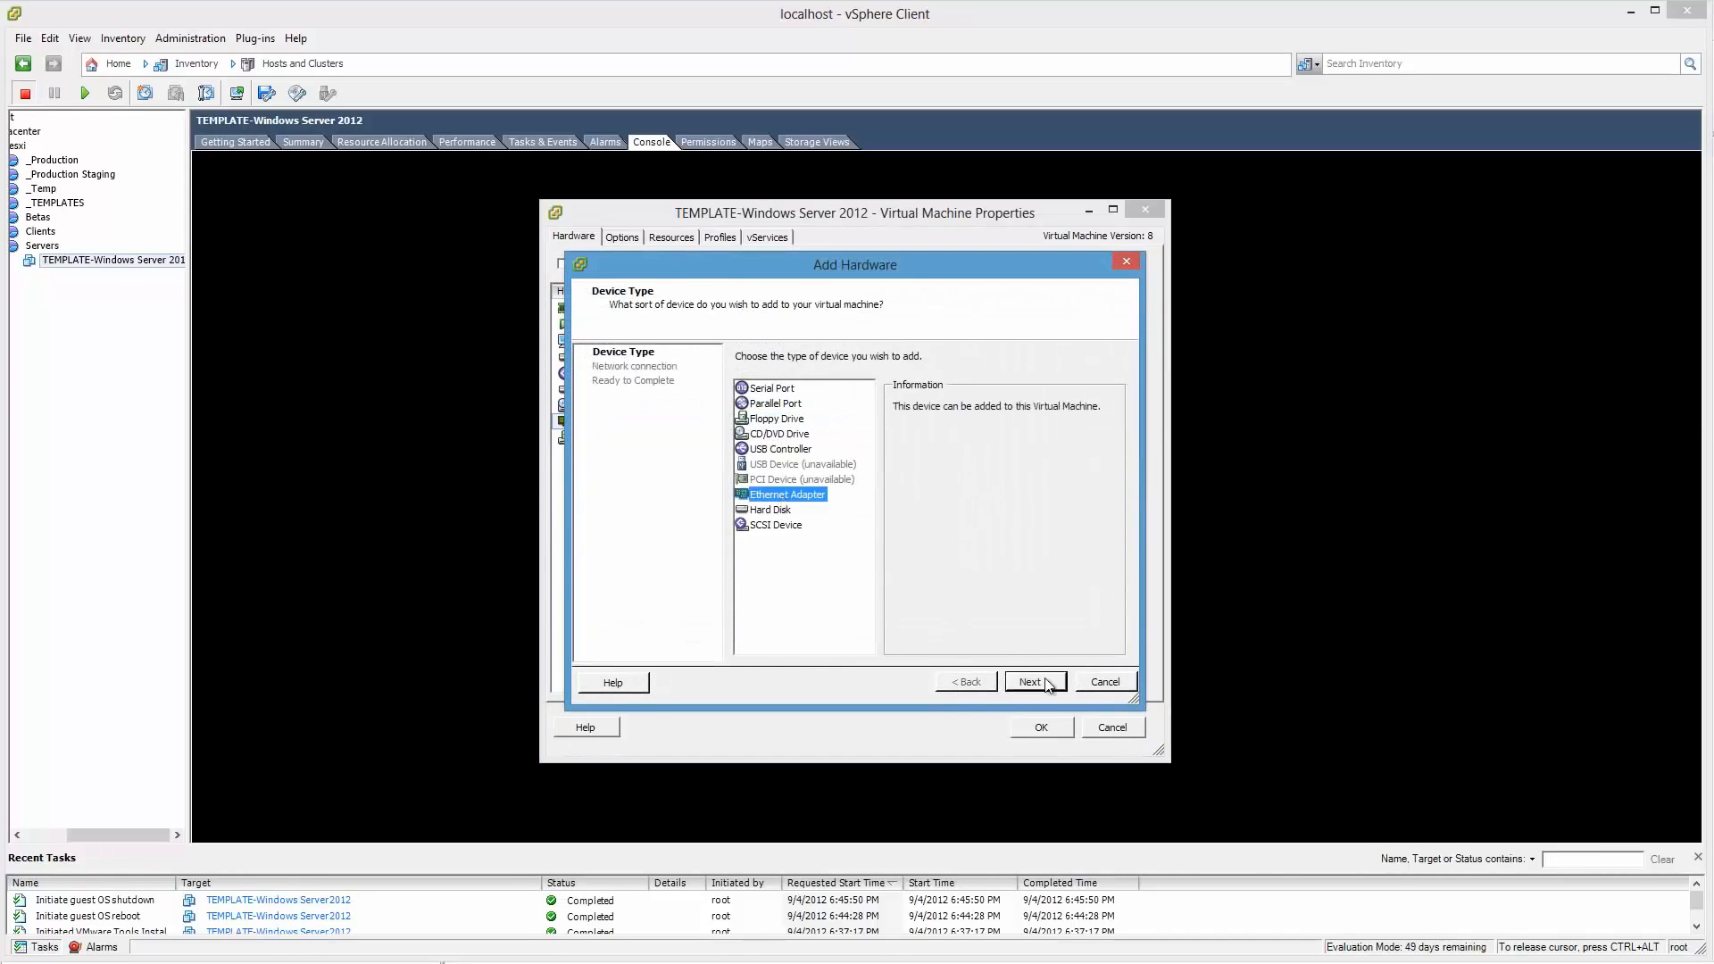
click(1034, 681)
click(834, 366)
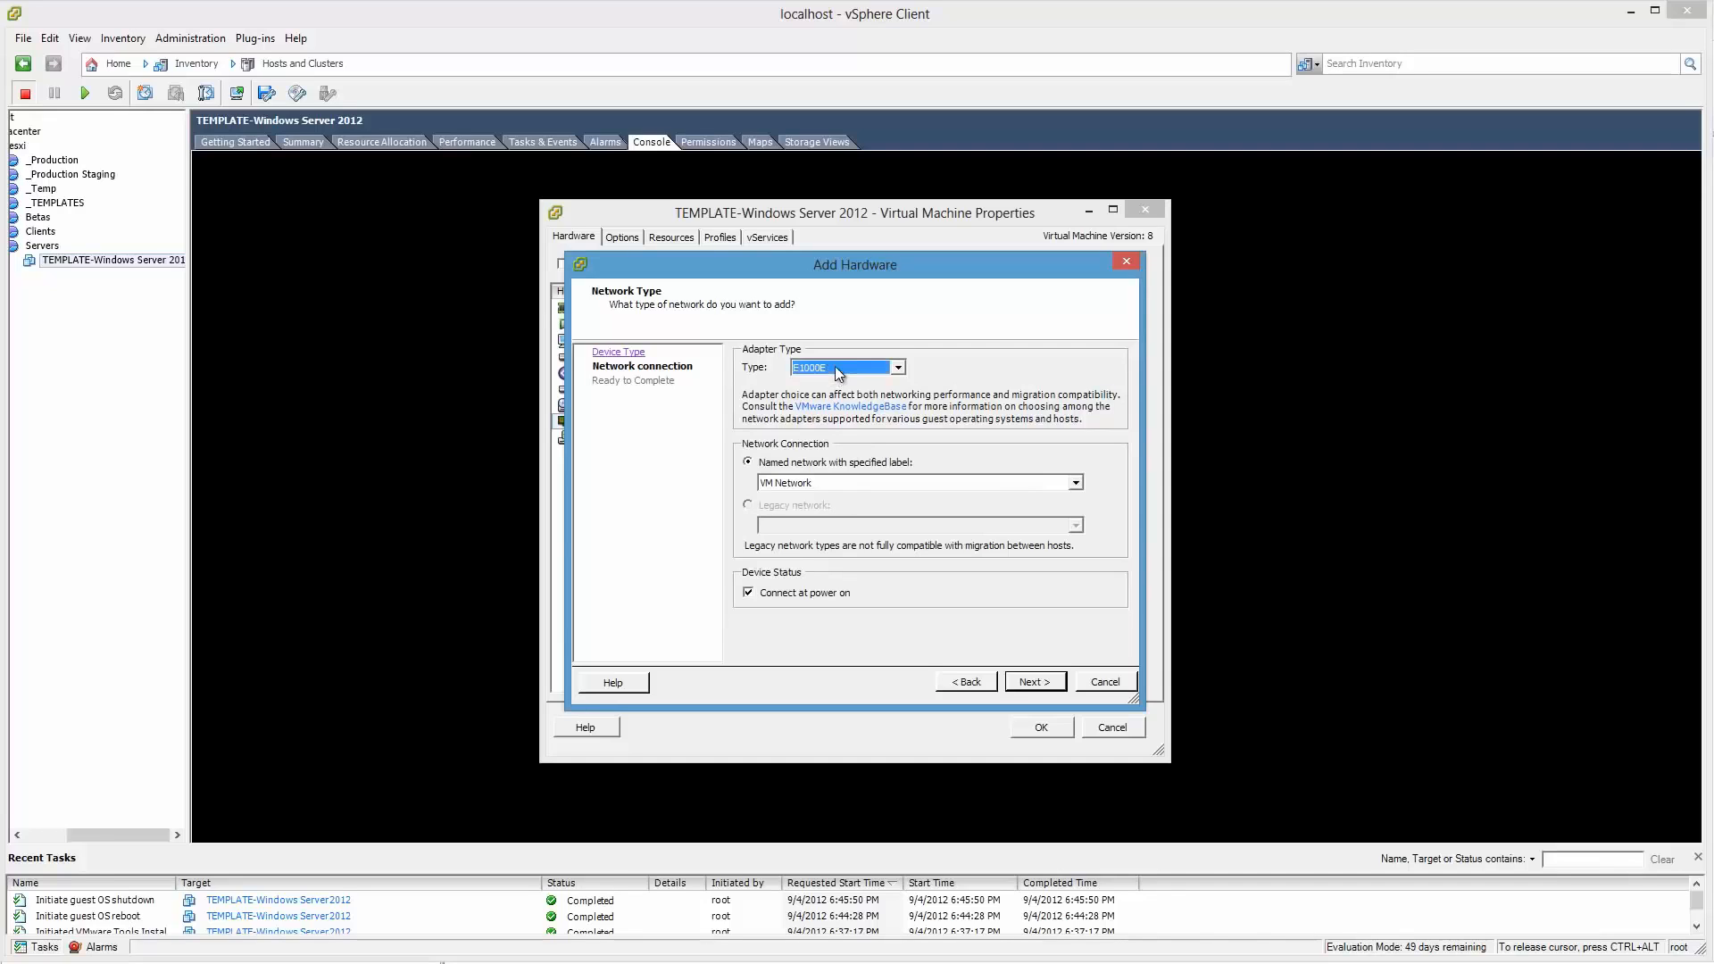
click(835, 397)
click(1027, 683)
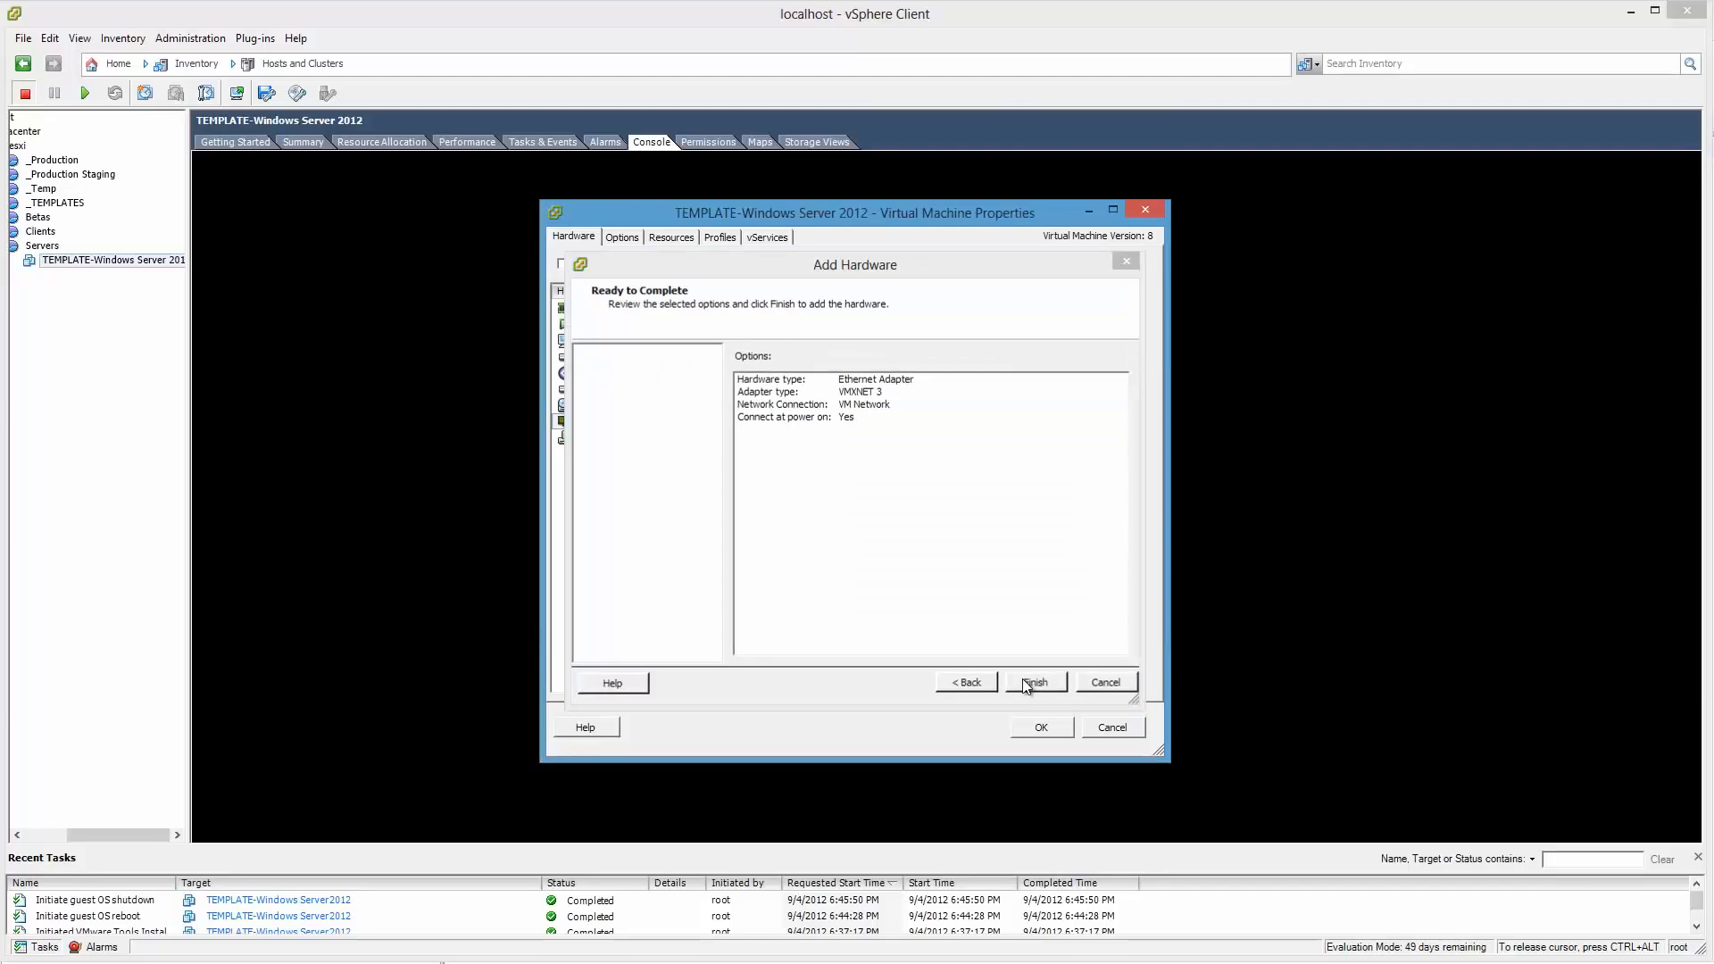
click(1023, 687)
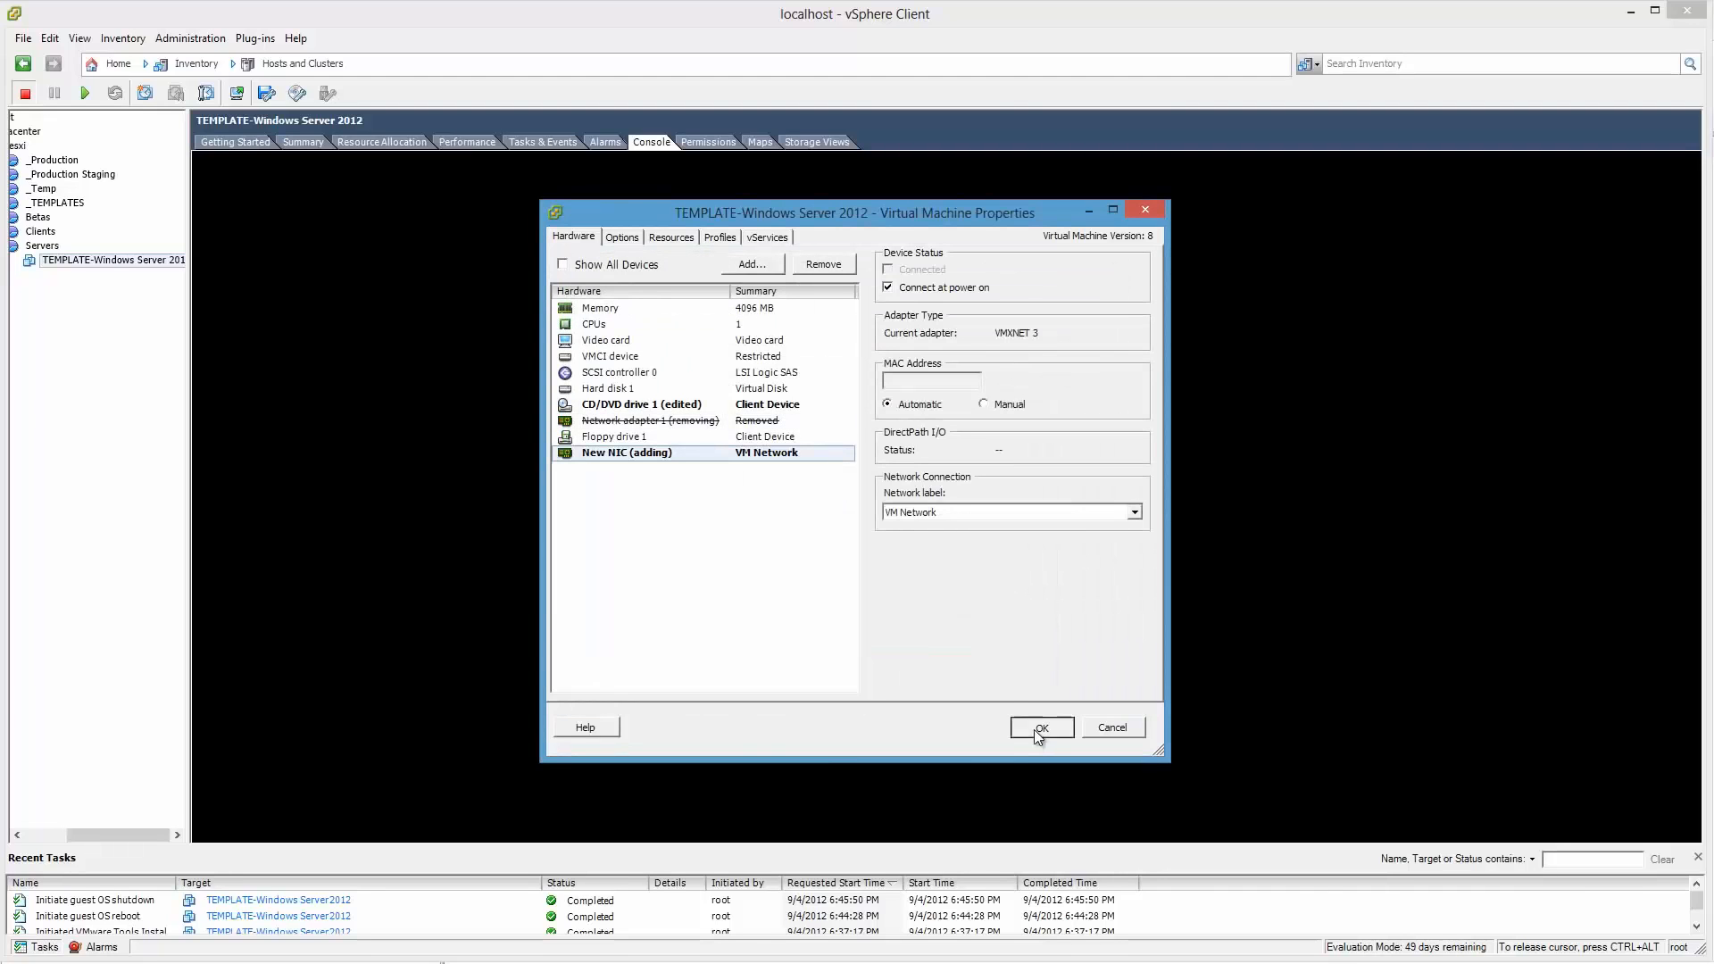
click(1038, 728)
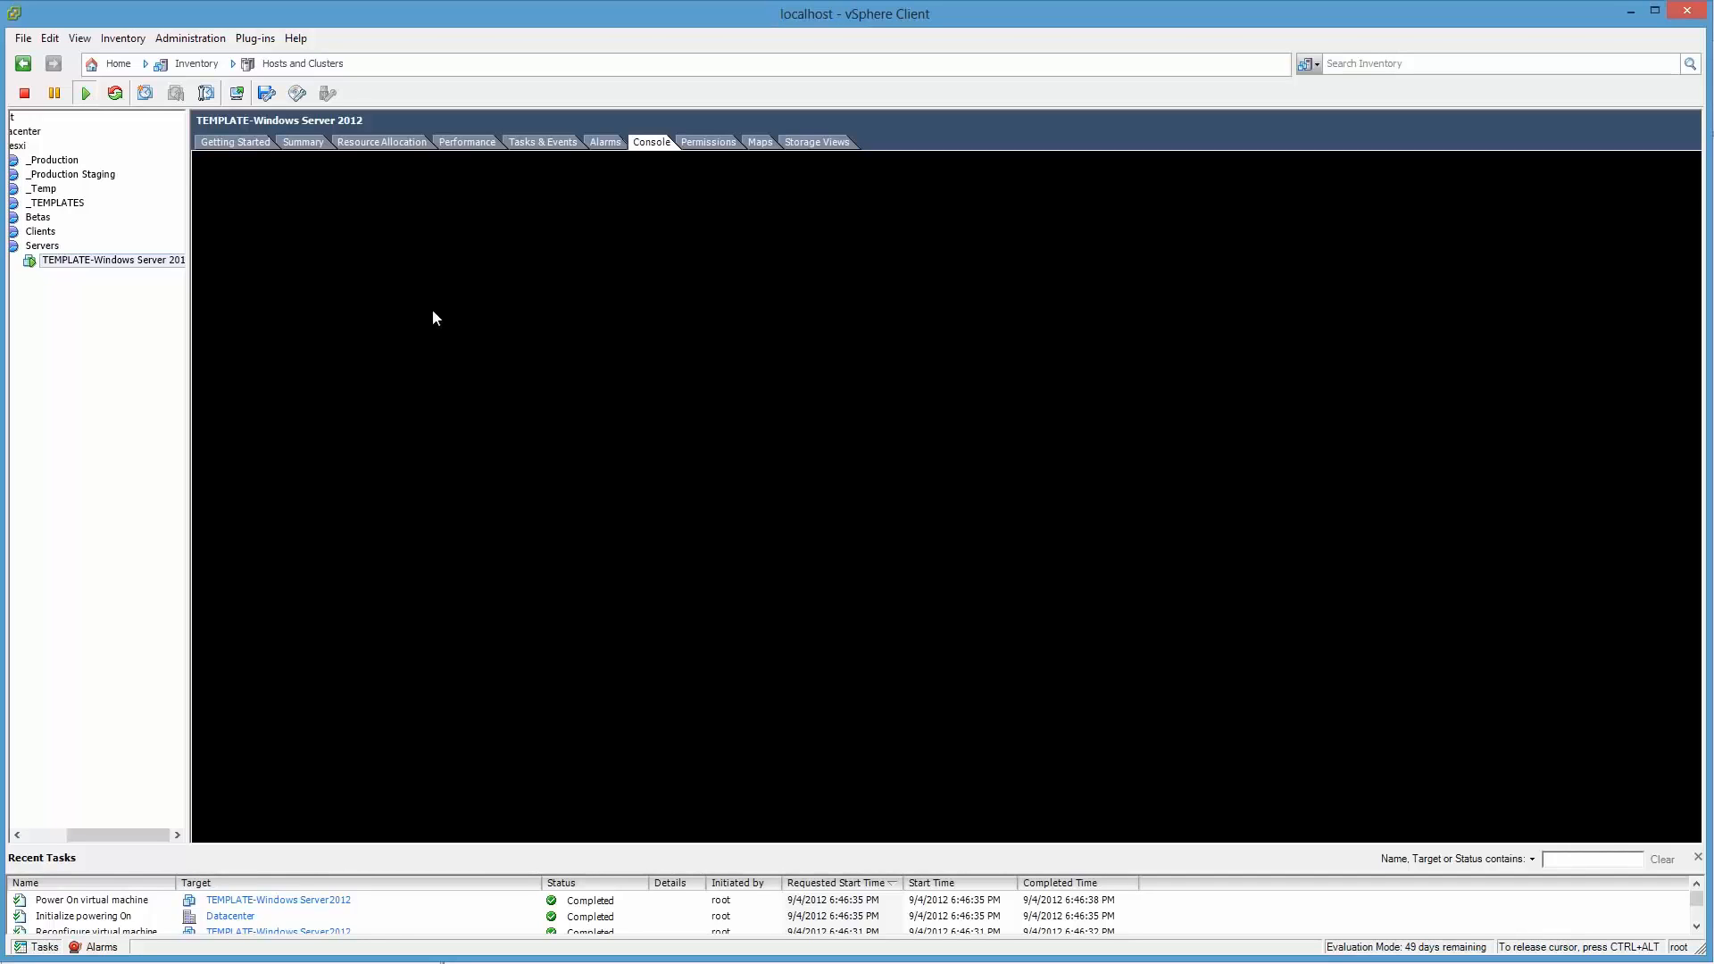
Step: Check the running virtual machine's VMware Tools status and IP address in its summary, and return to its console
click(304, 143)
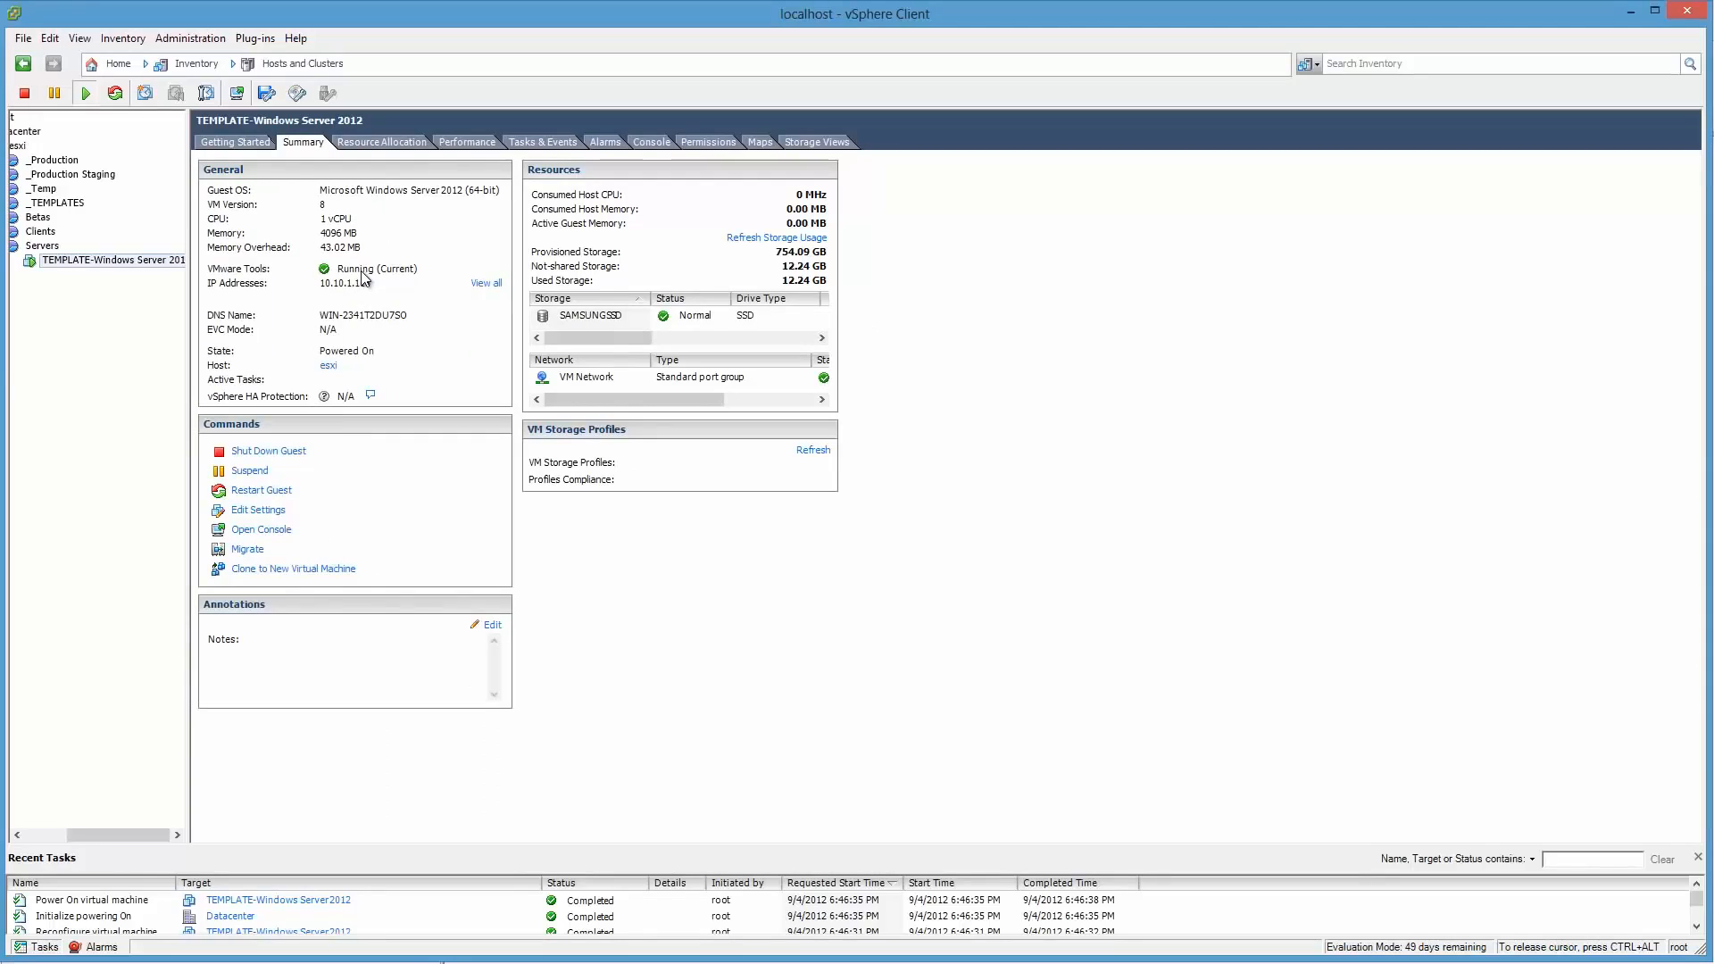
mouse_move(361, 278)
click(652, 142)
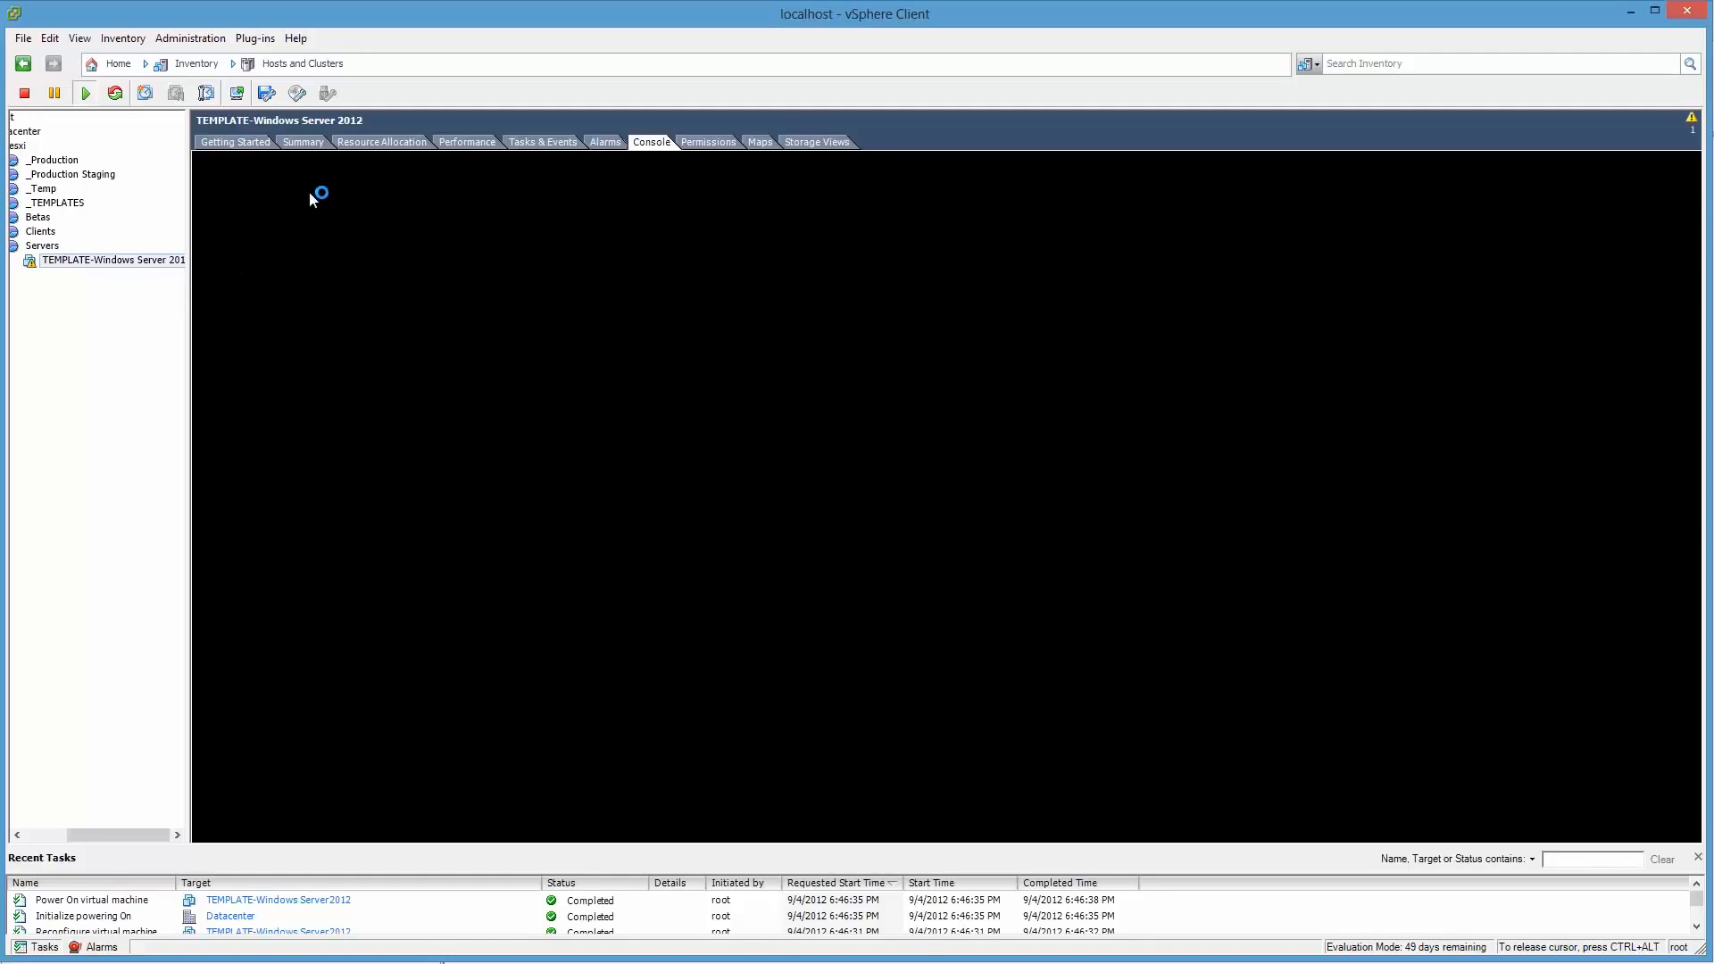
click(288, 145)
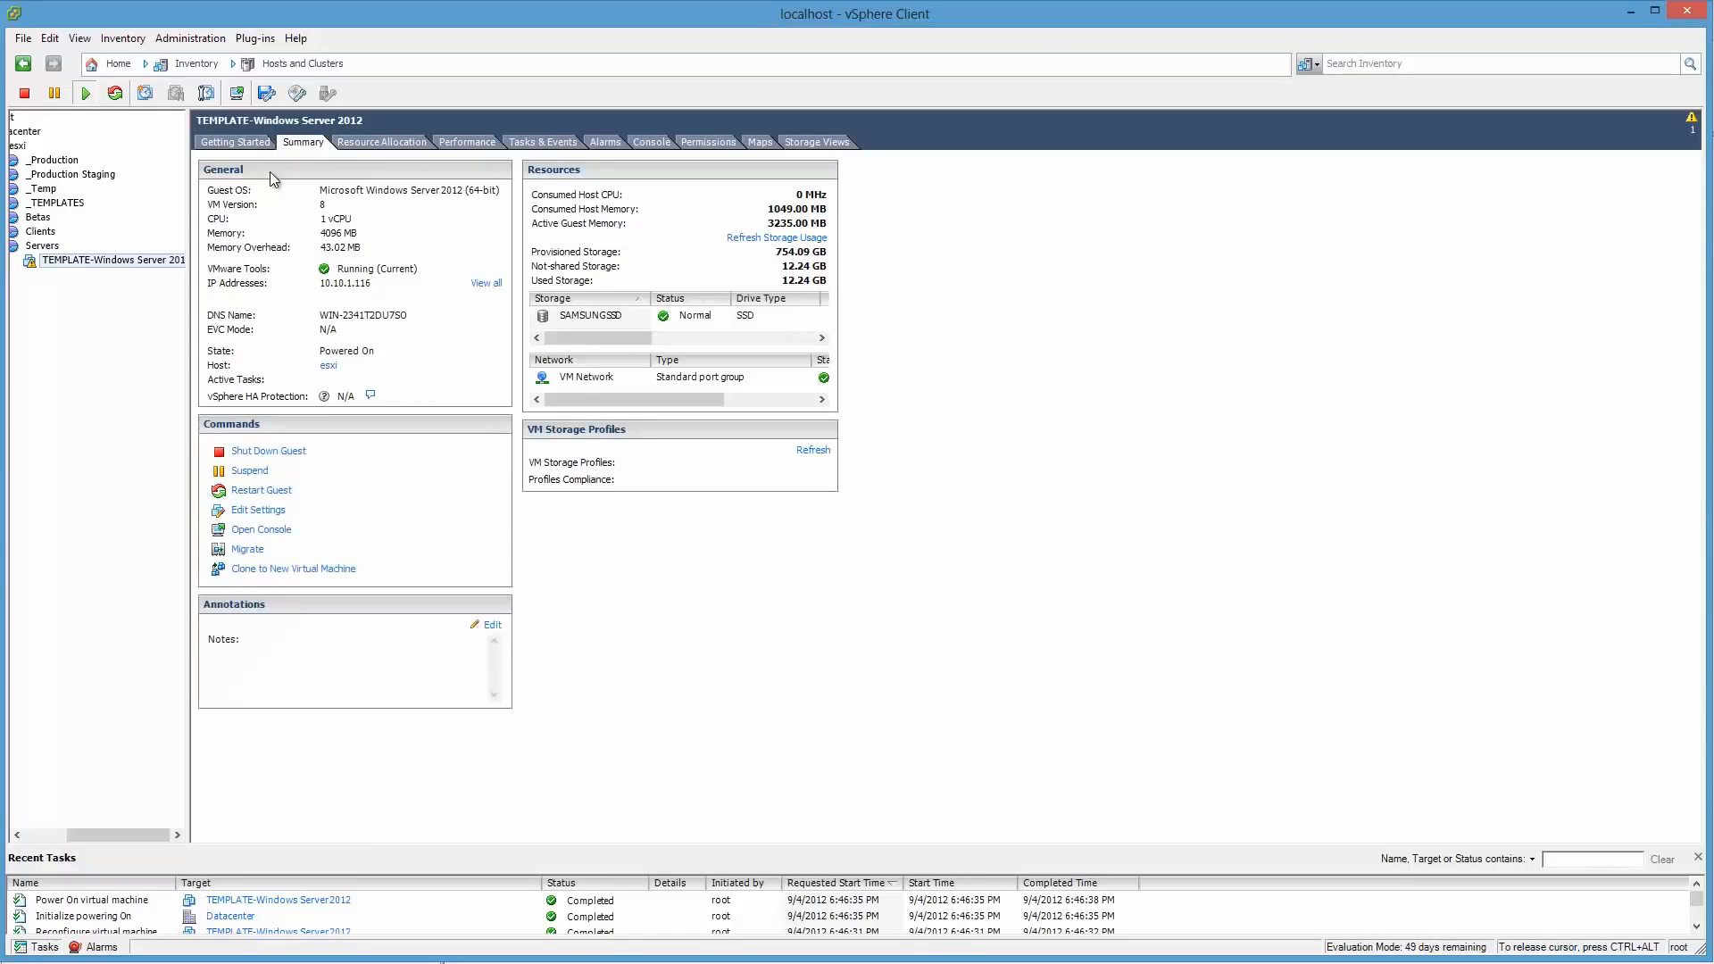
click(649, 142)
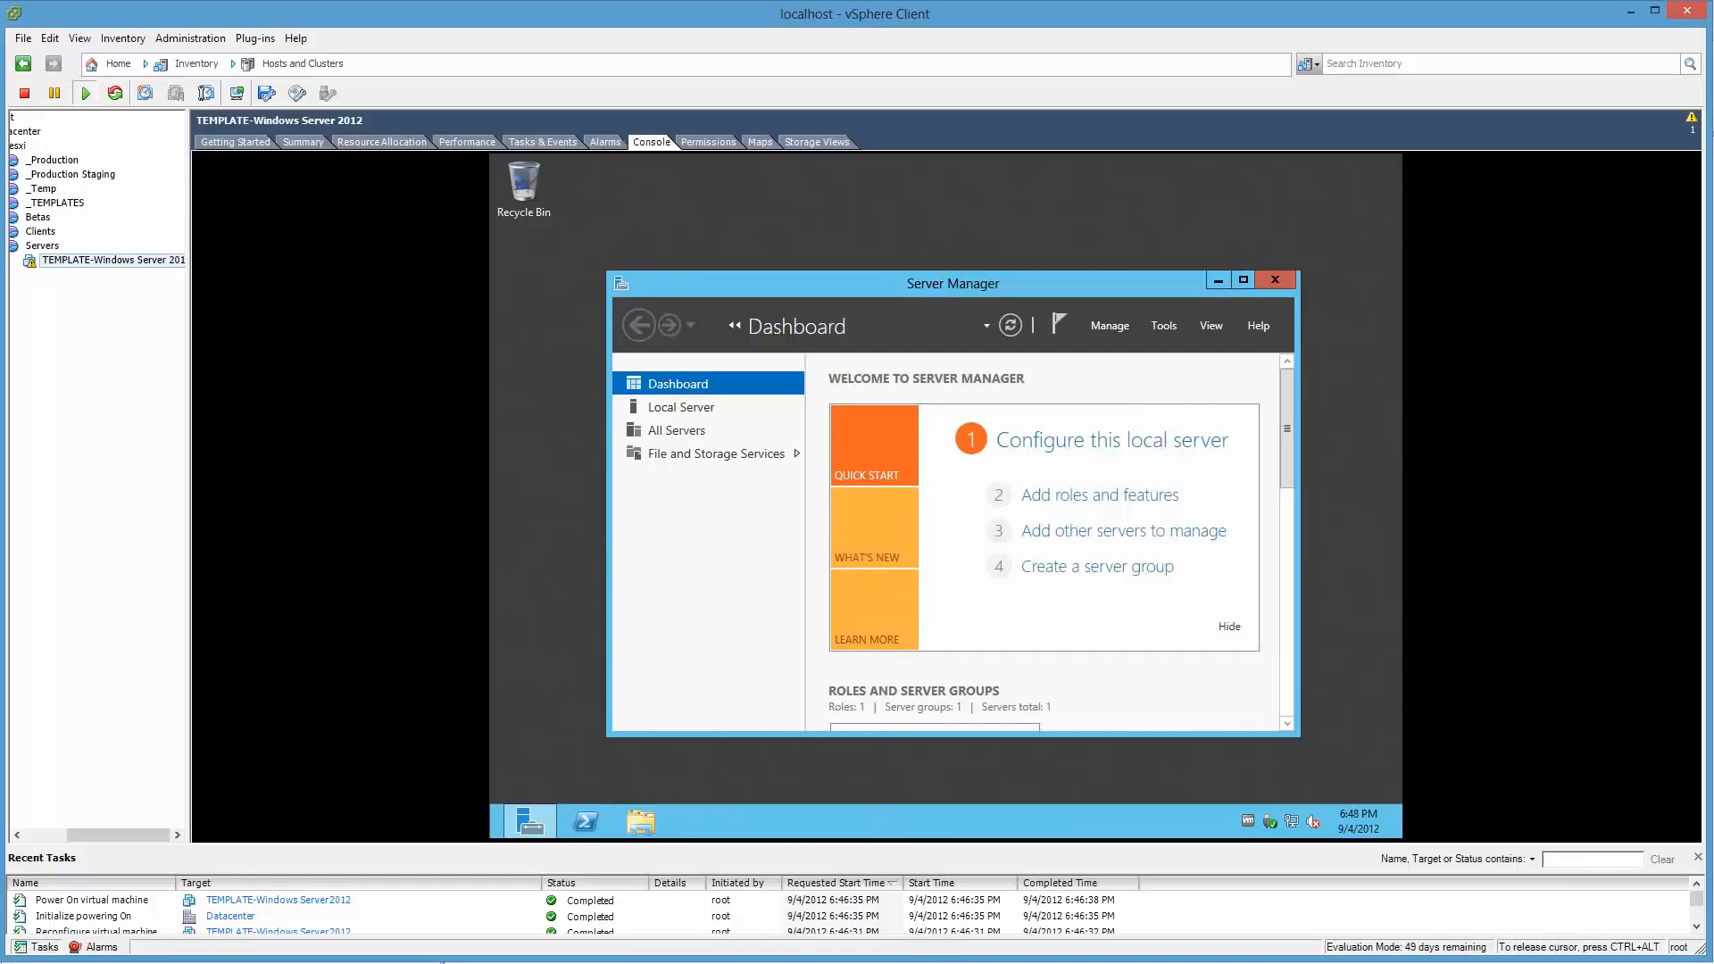
Step: Inspect the adapter type and IPv4 item in the guest's Ethernet 2 connection properties, and close the network connections window
right_click(1295, 819)
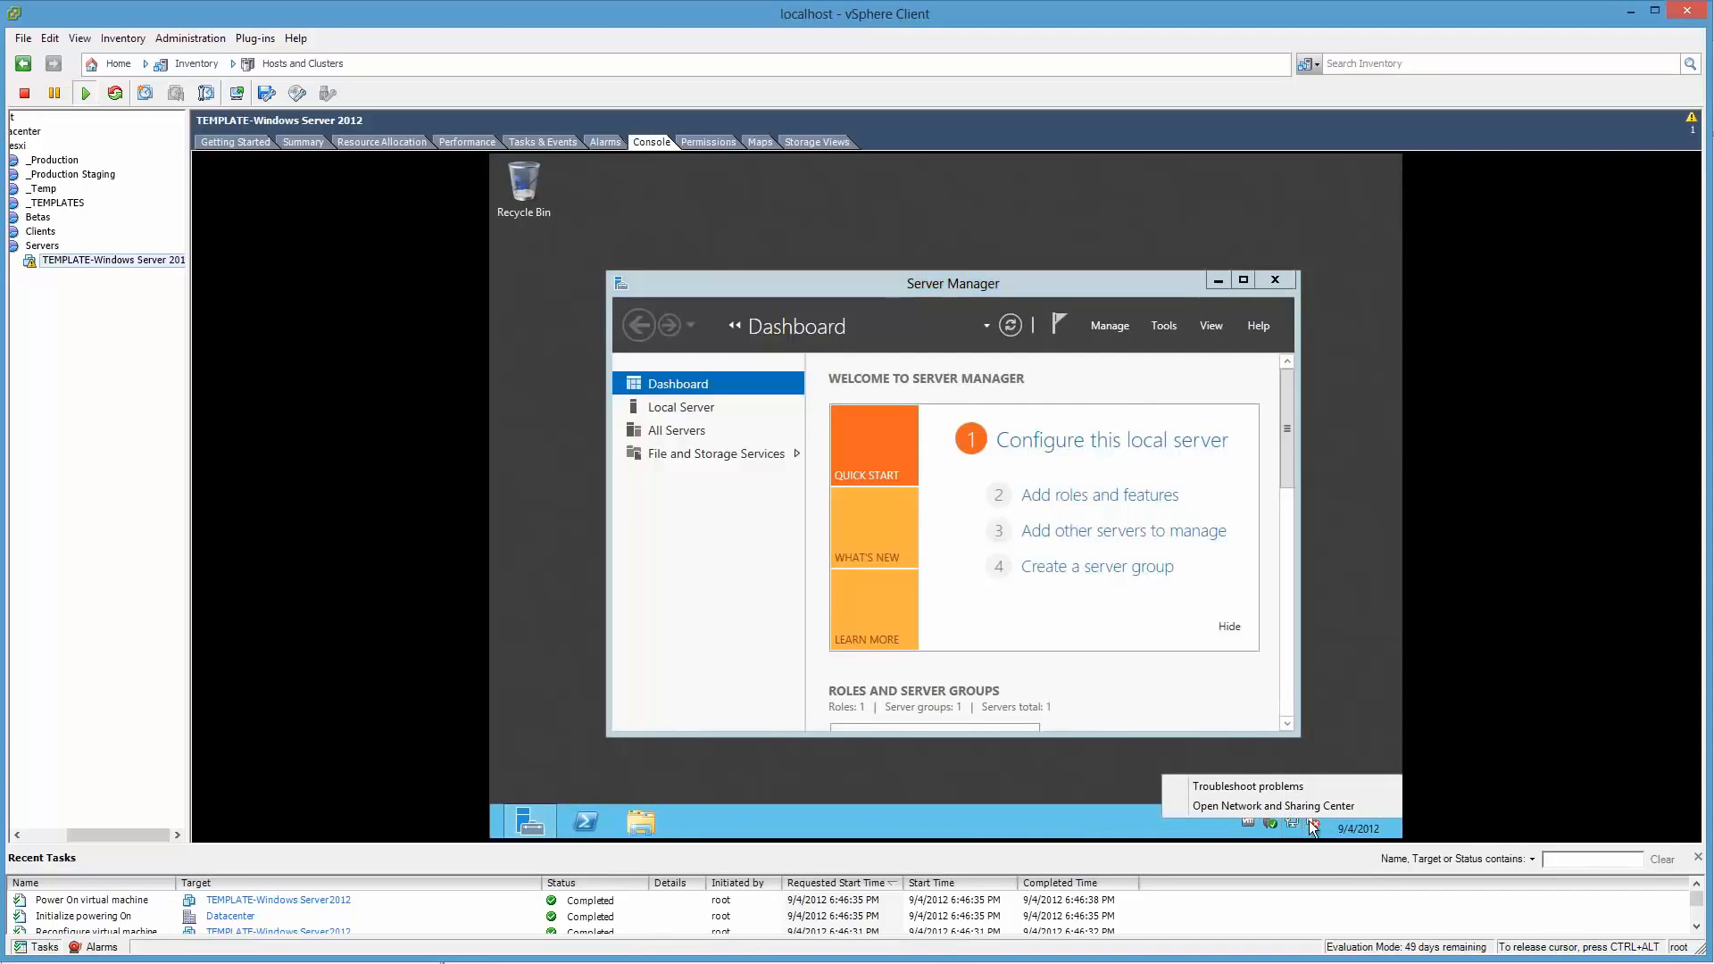
click(1314, 814)
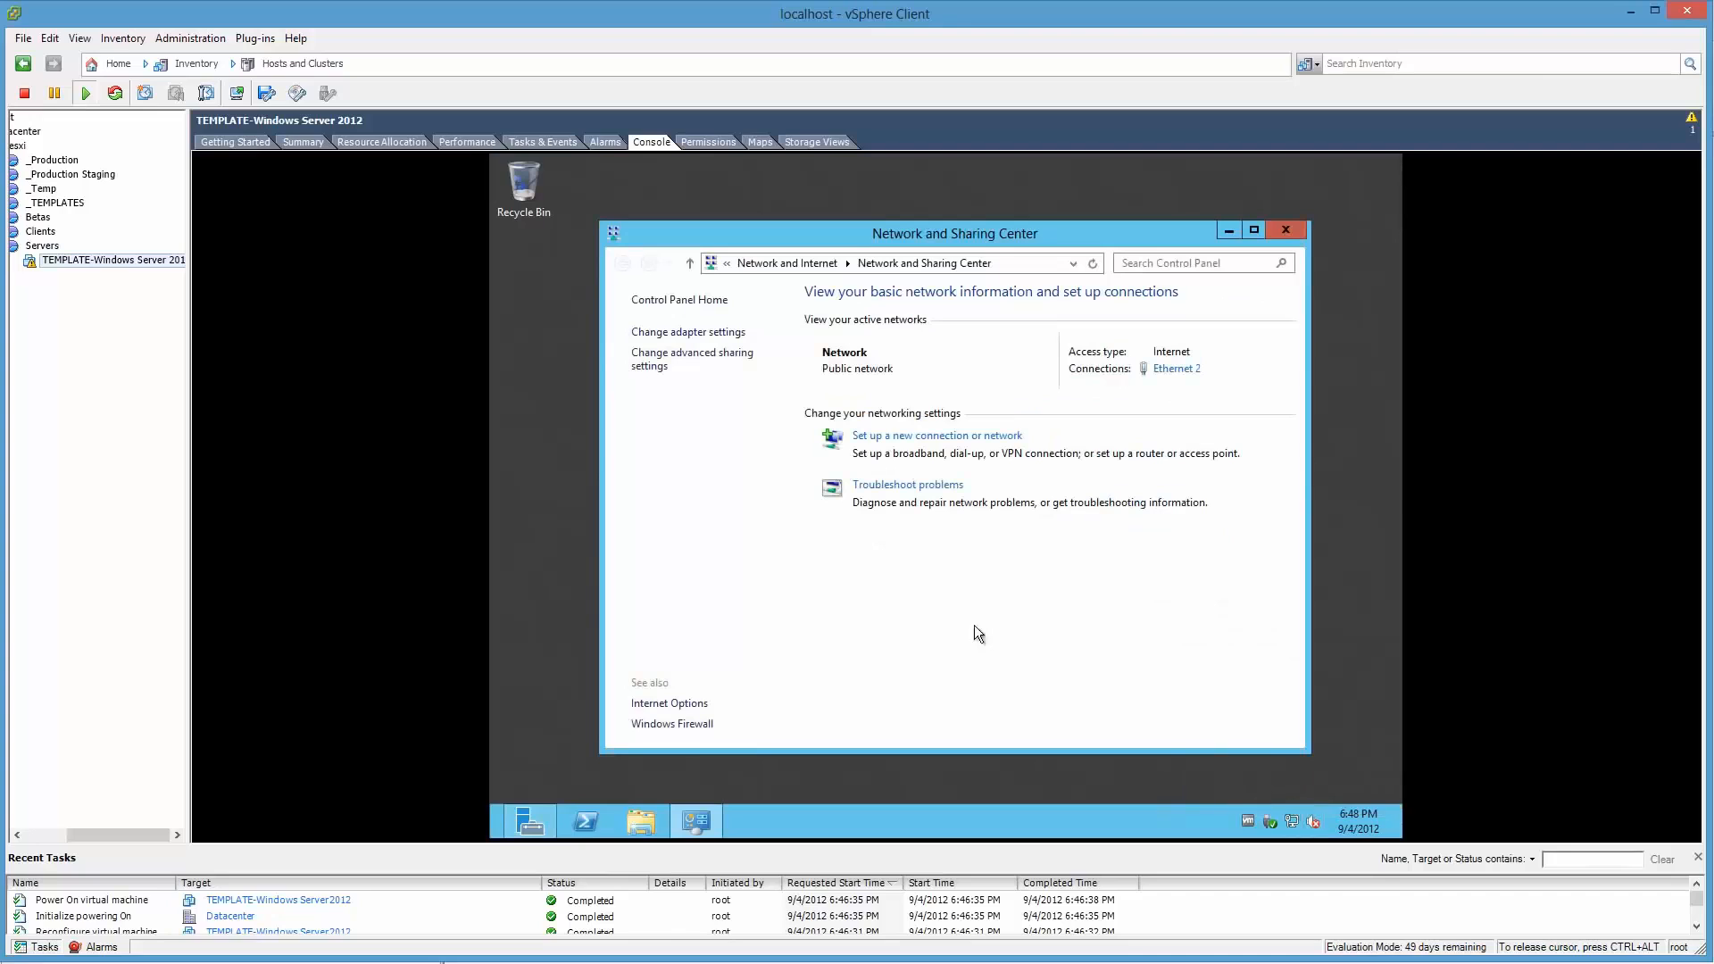
click(671, 333)
click(687, 350)
right_click(688, 350)
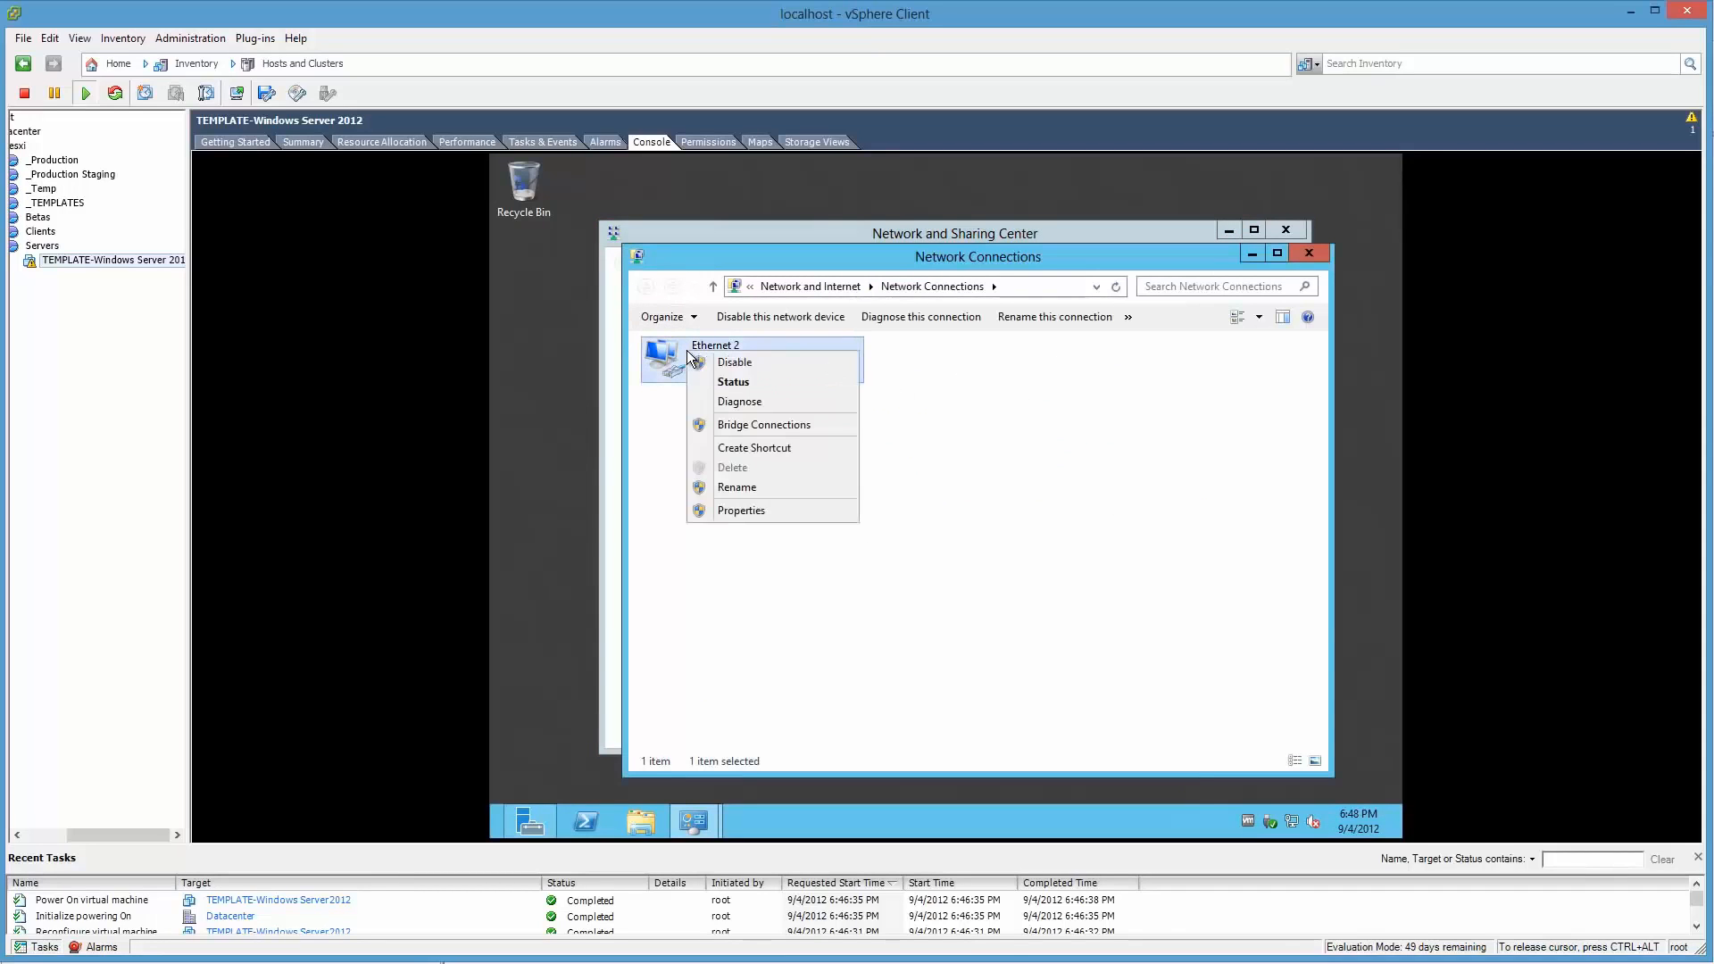
click(738, 511)
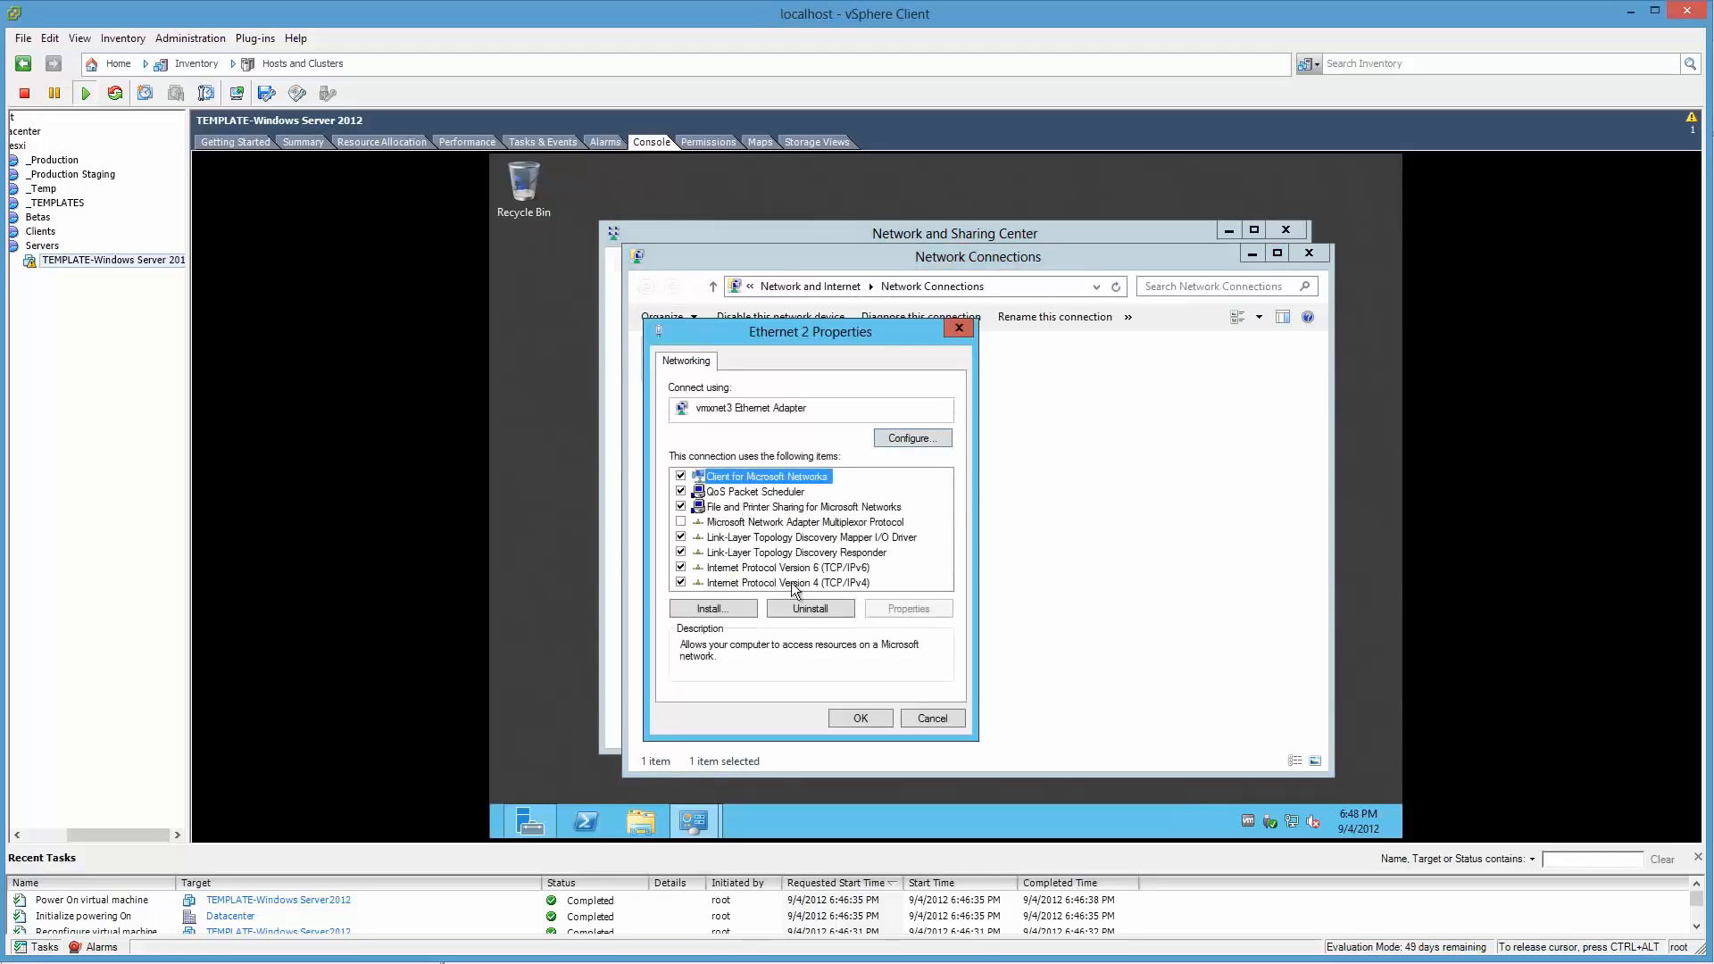
double_click(858, 583)
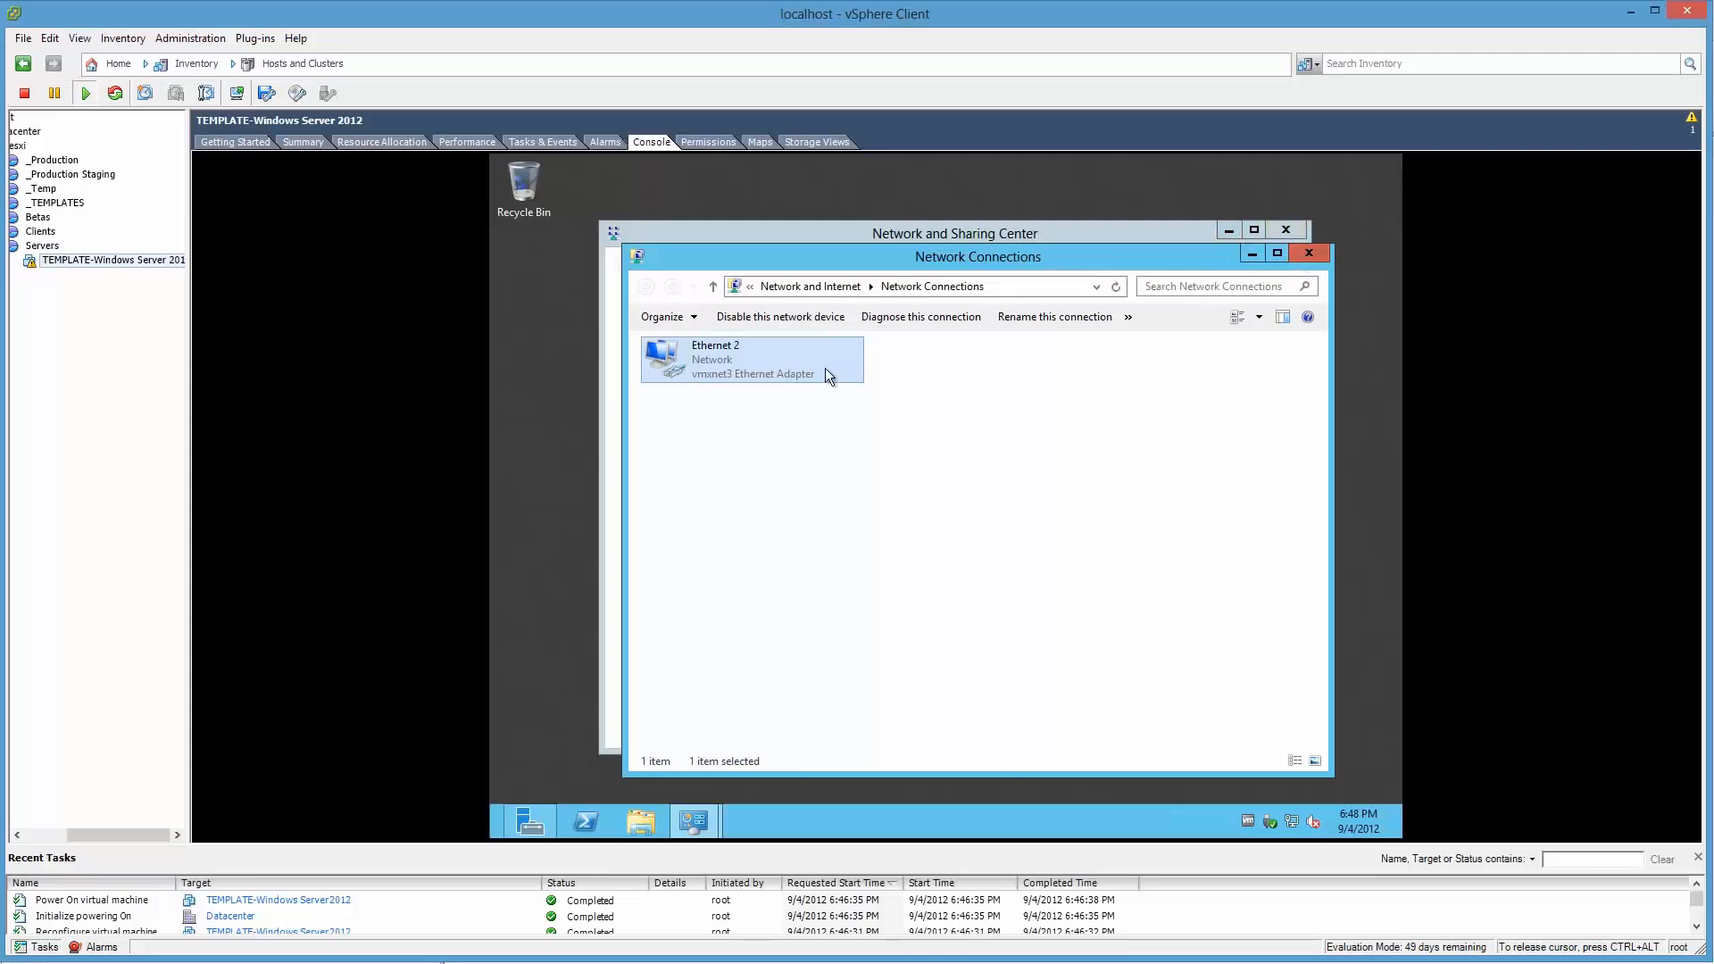
click(1310, 253)
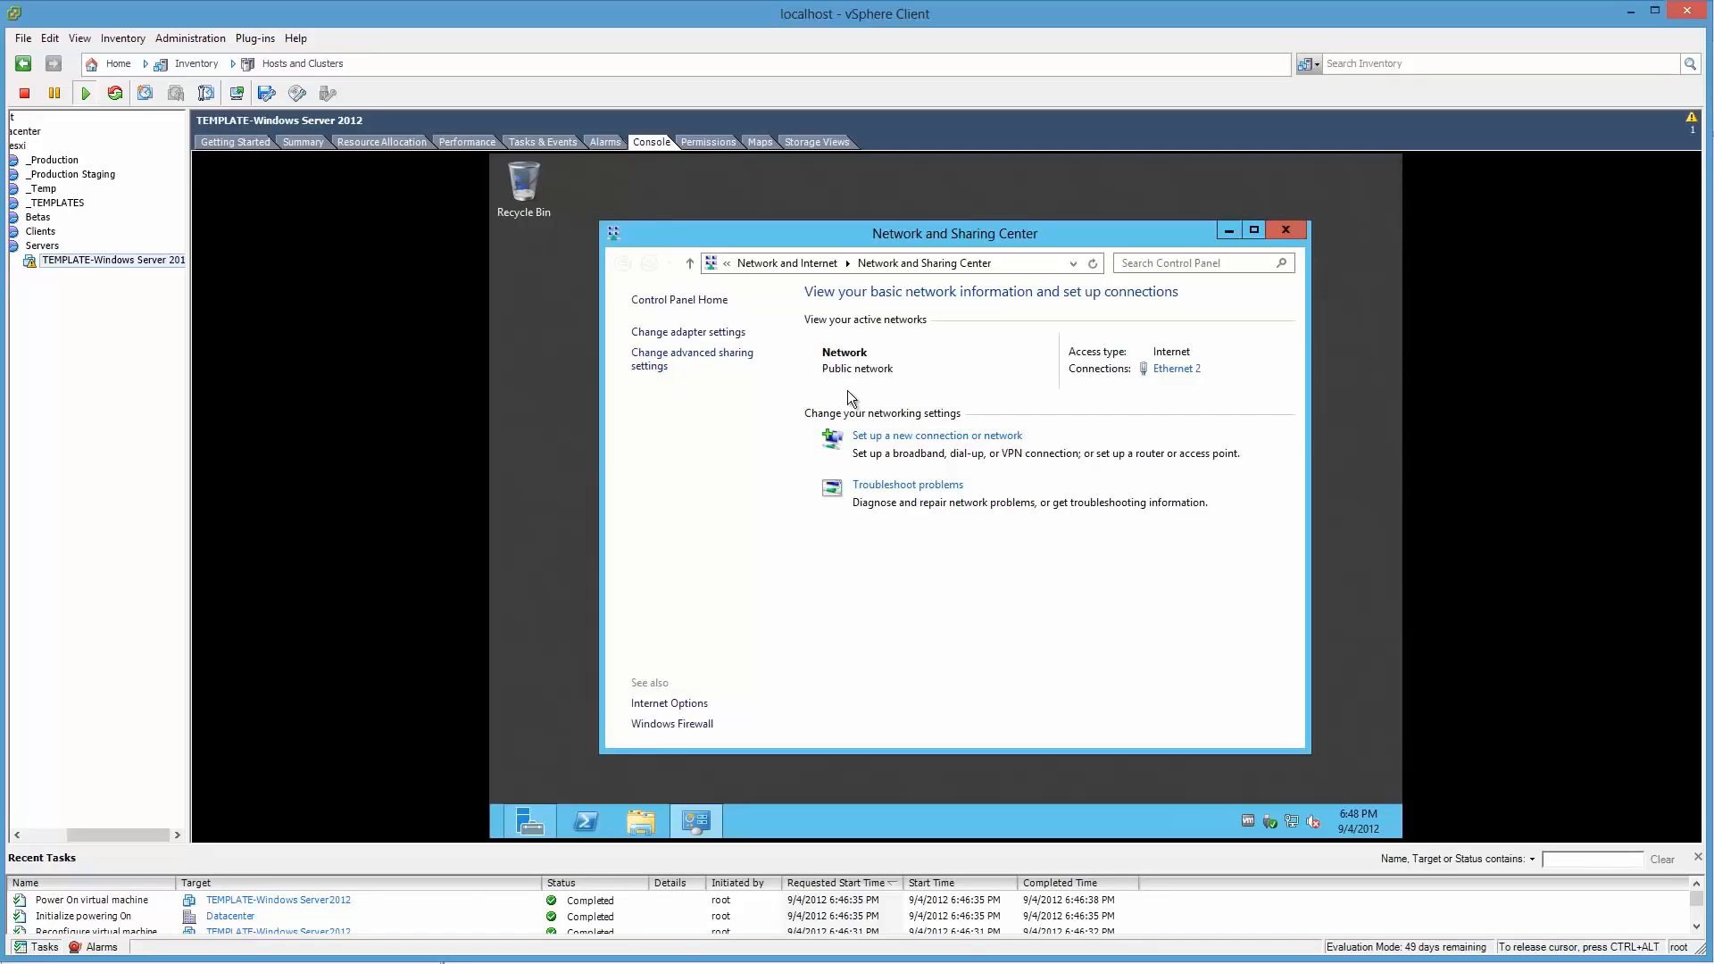
Step: Open the IPv4 properties of the guest's Ethernet 2 connection and choose manually specified IP and DNS server addresses
click(1171, 371)
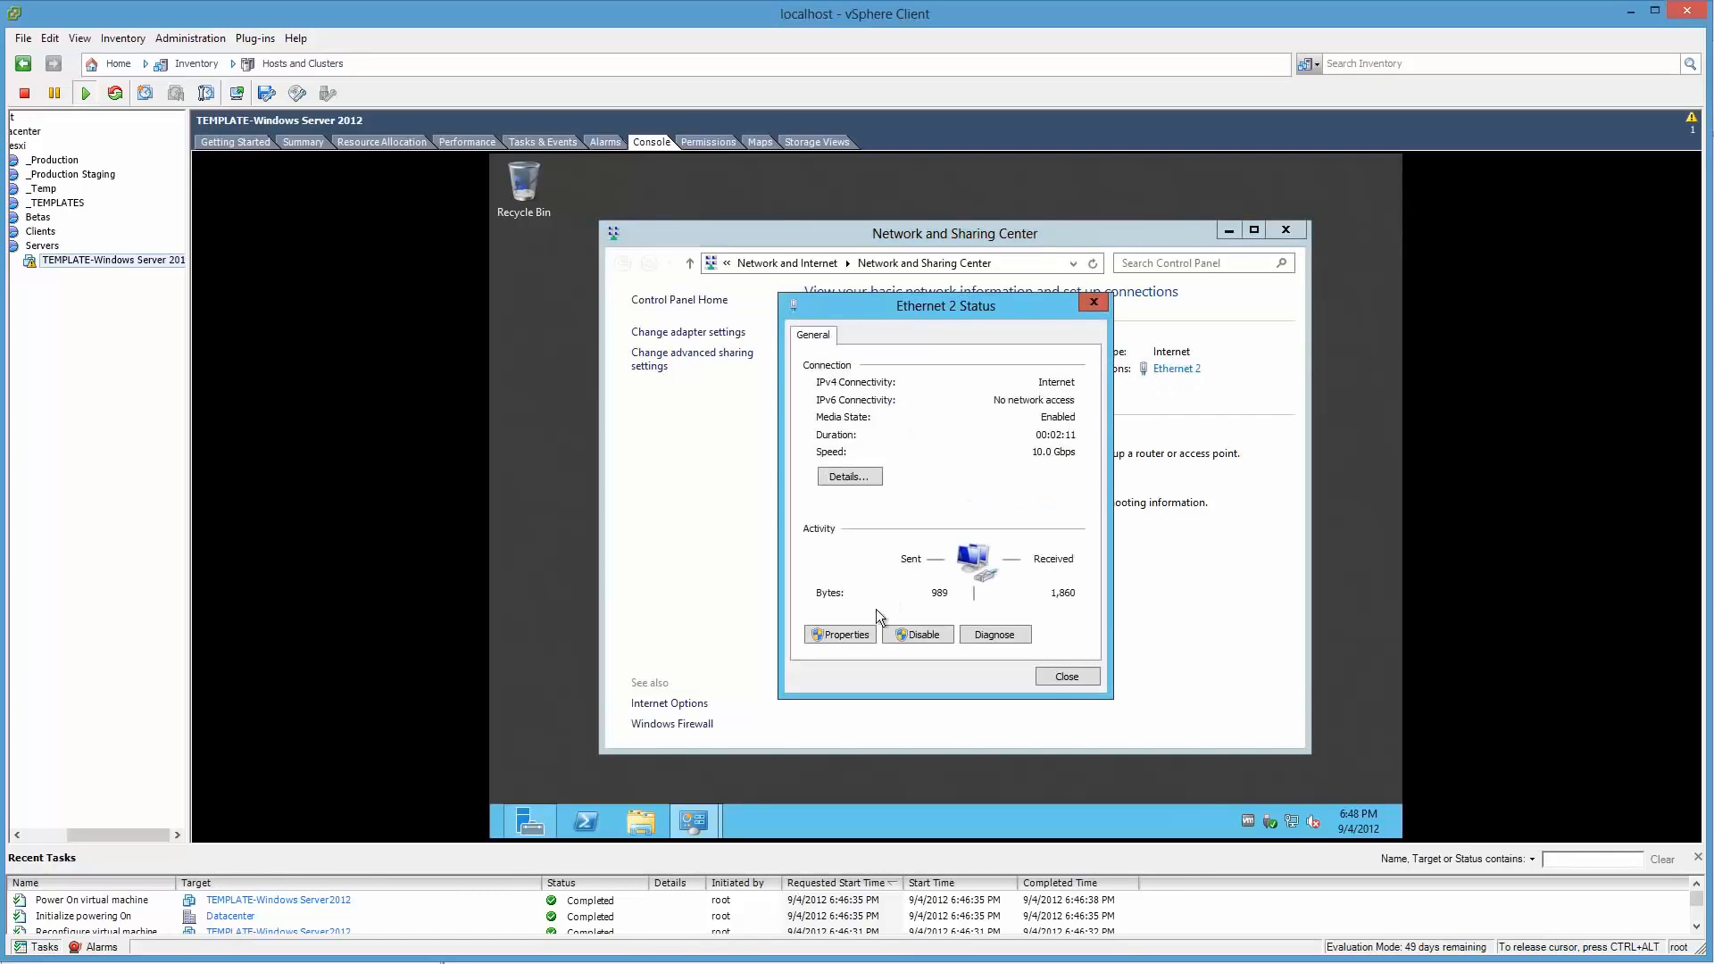
click(867, 635)
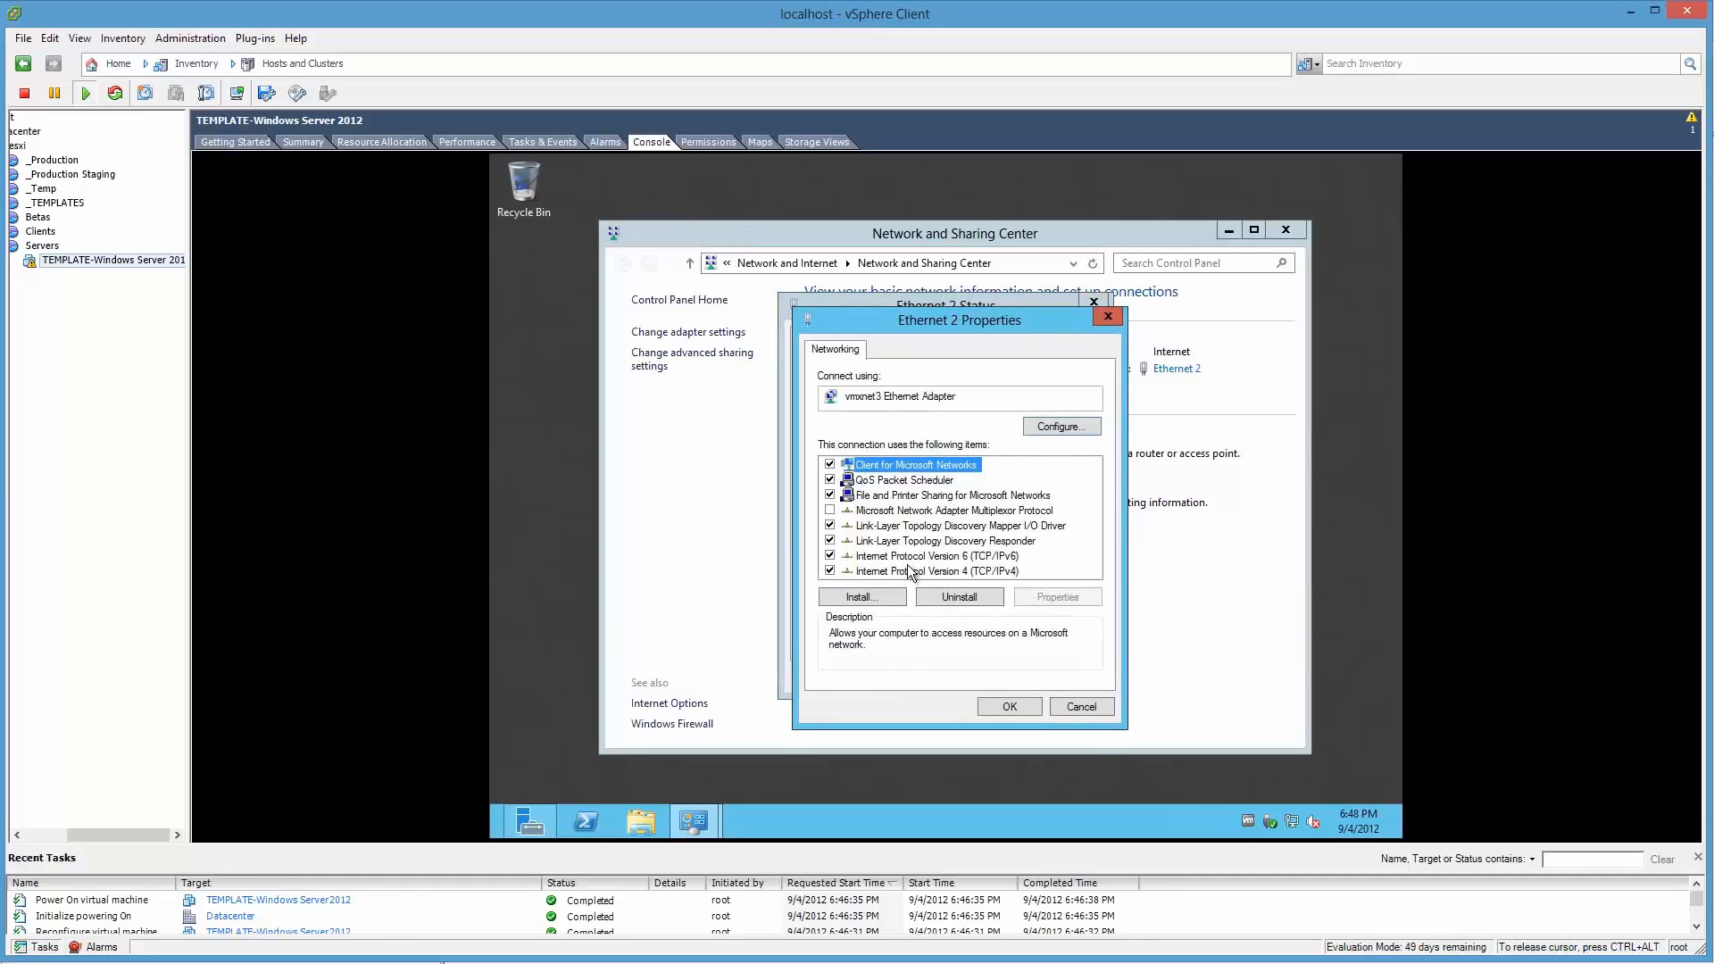
click(919, 571)
click(1053, 597)
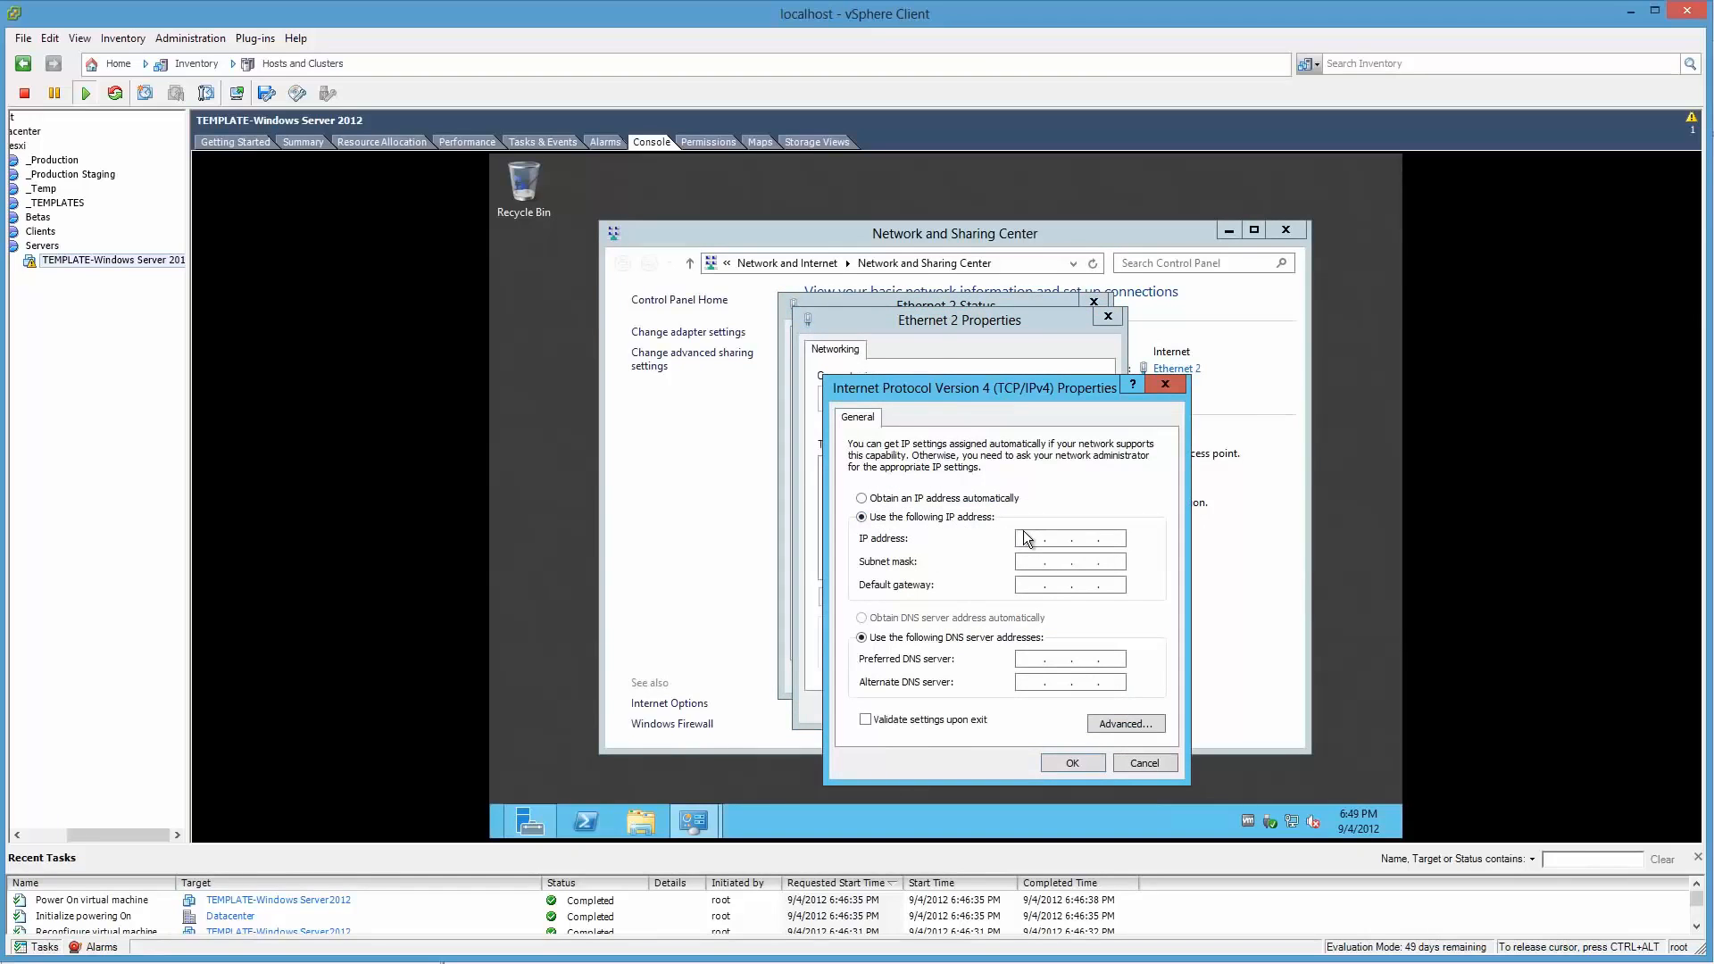
click(1025, 538)
key(ctrl+alt)
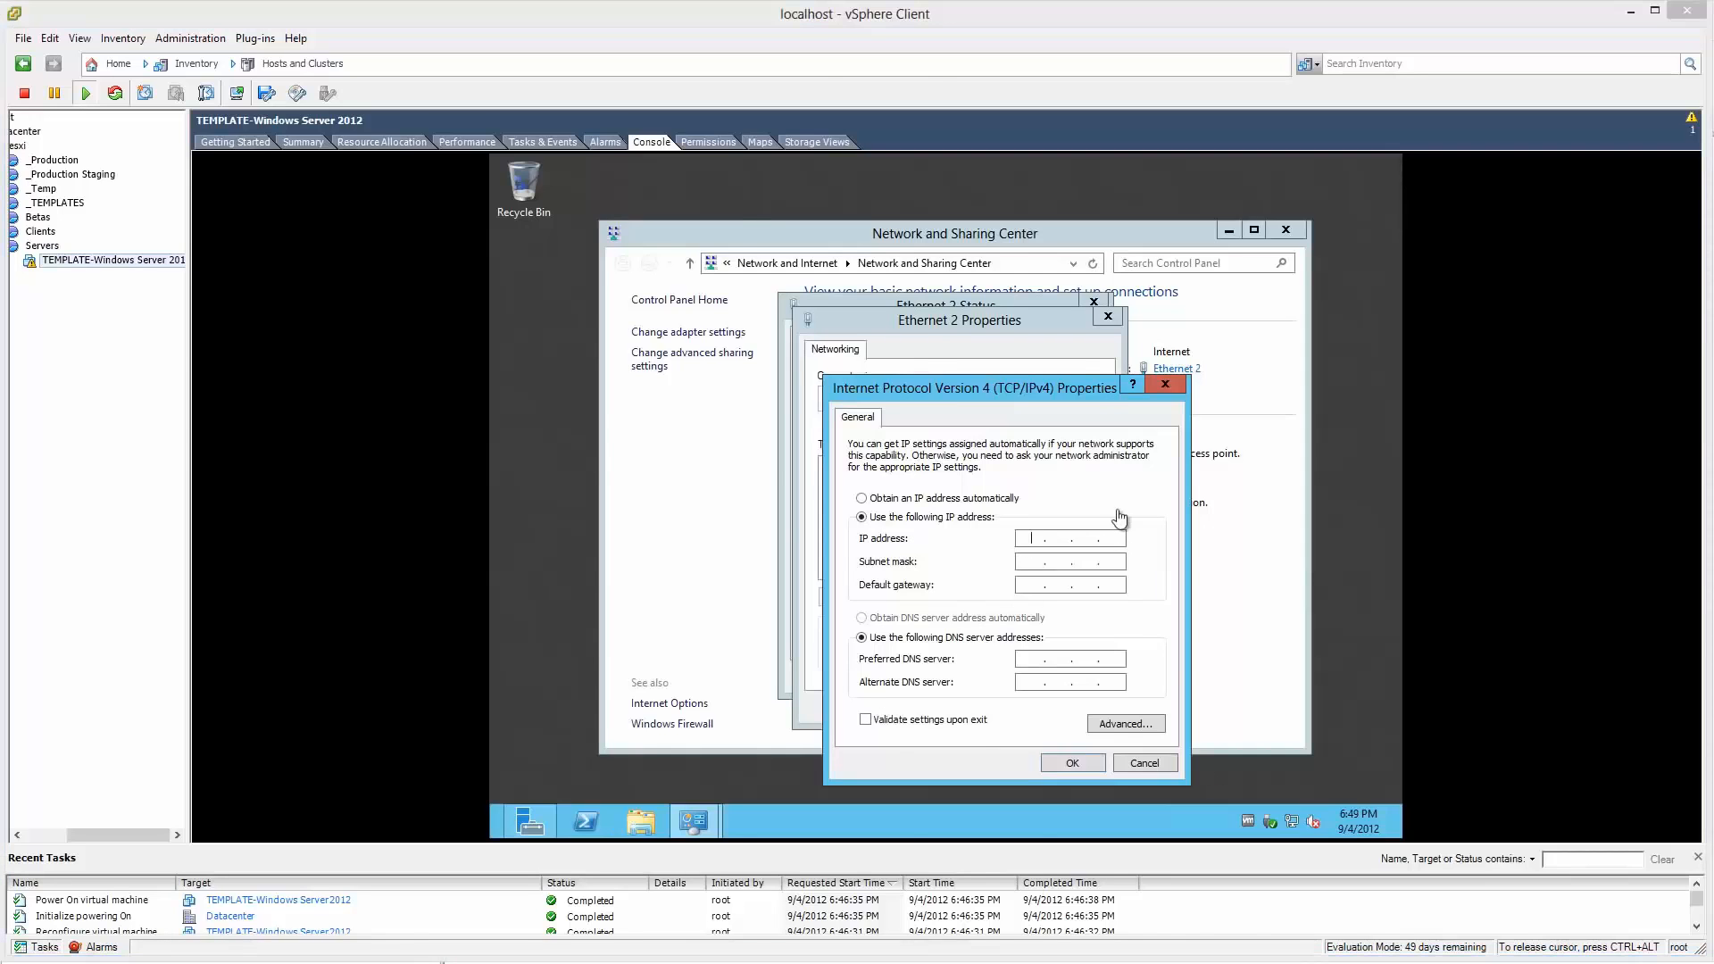
key(alt+Tab)
drag(581, 152, 1713, 395)
key(alt+Tab)
click(790, 818)
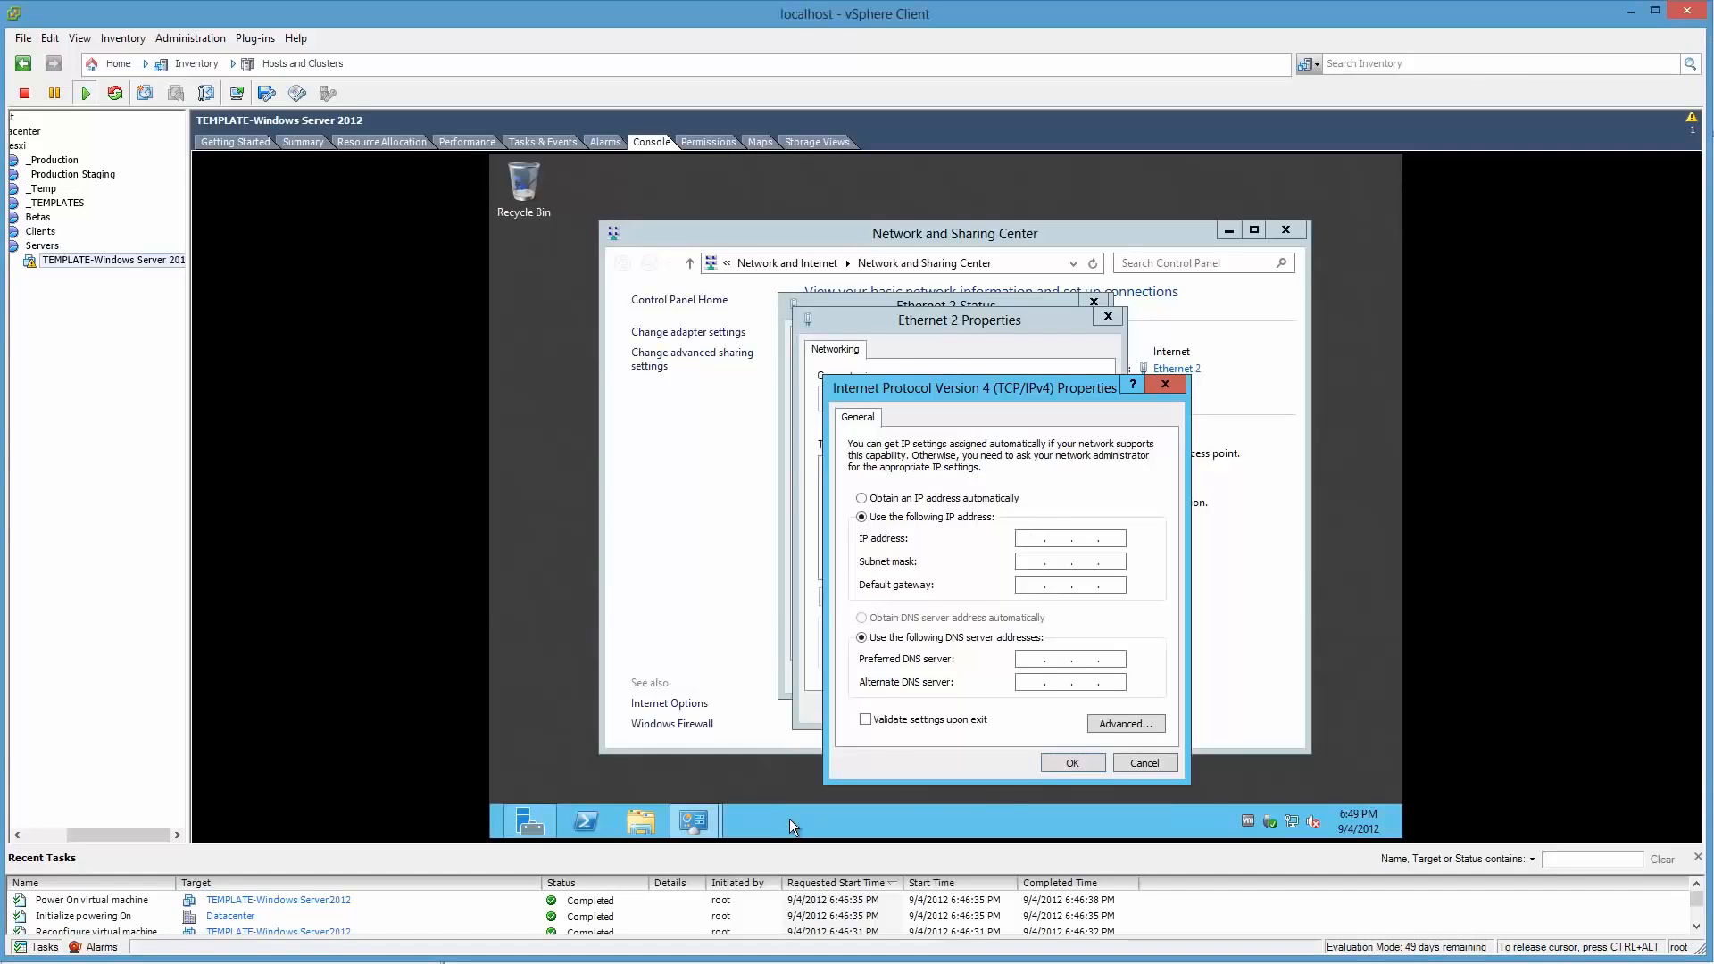
Step: Open a command prompt in the guest and run ipconfig to look up the current IP configuration
key(super+r)
text(cmd)
key(Return)
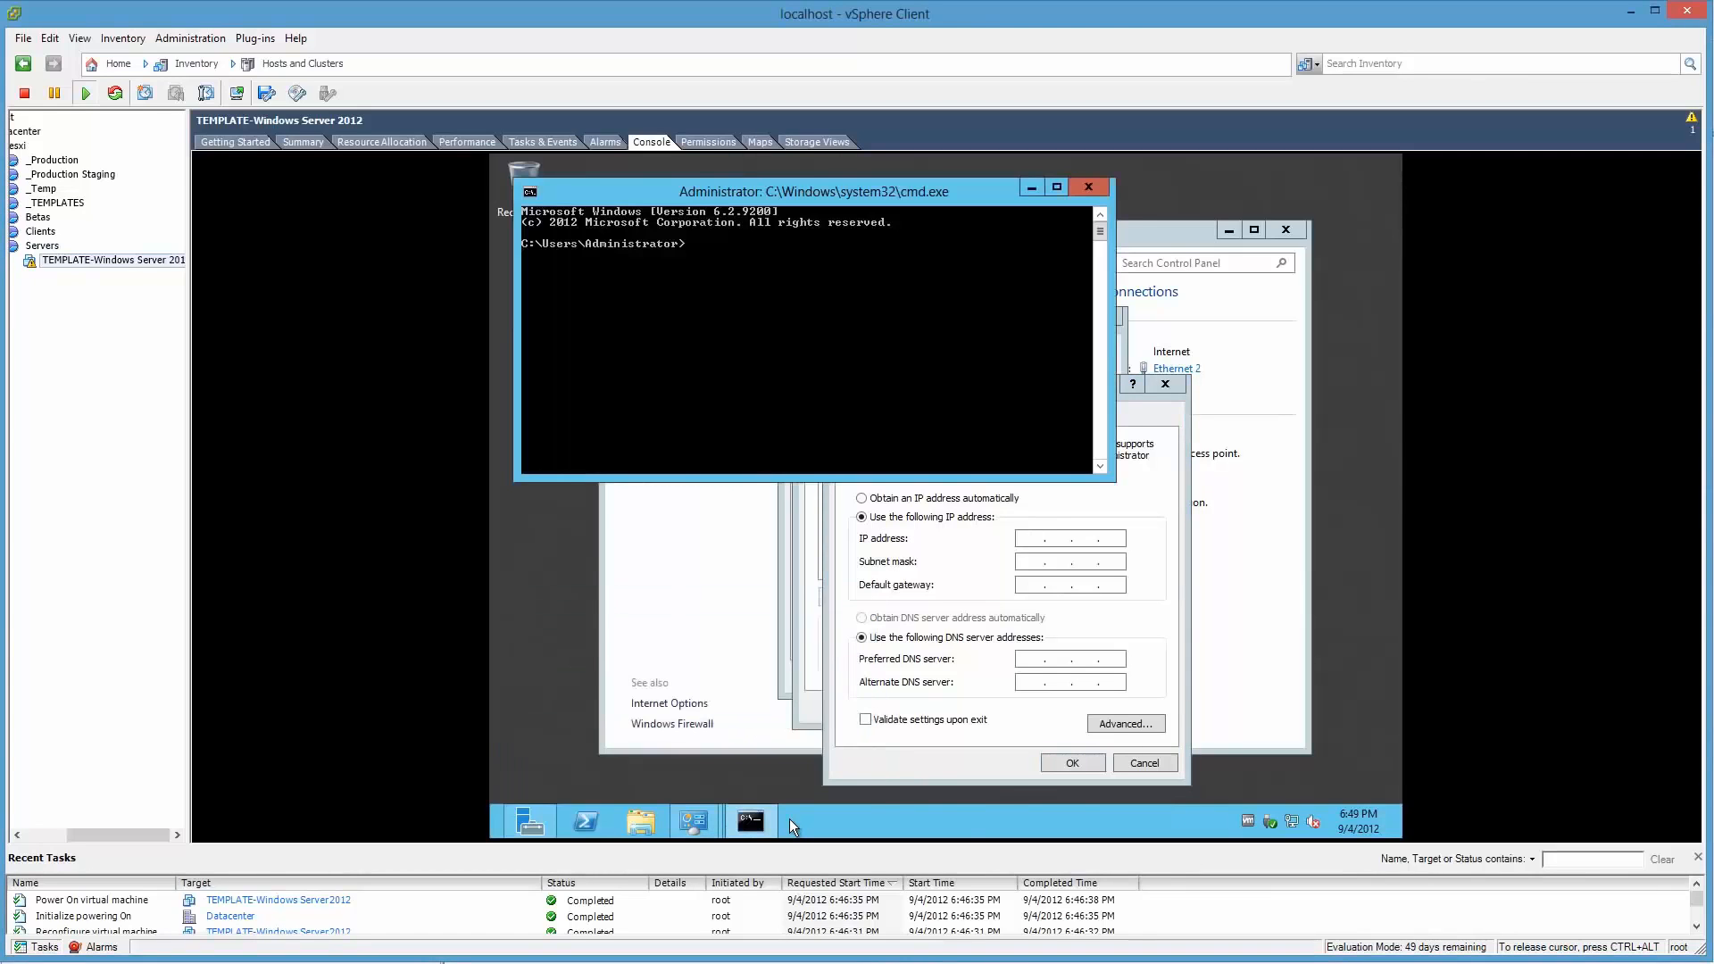
text(ipconfig)
key(Return)
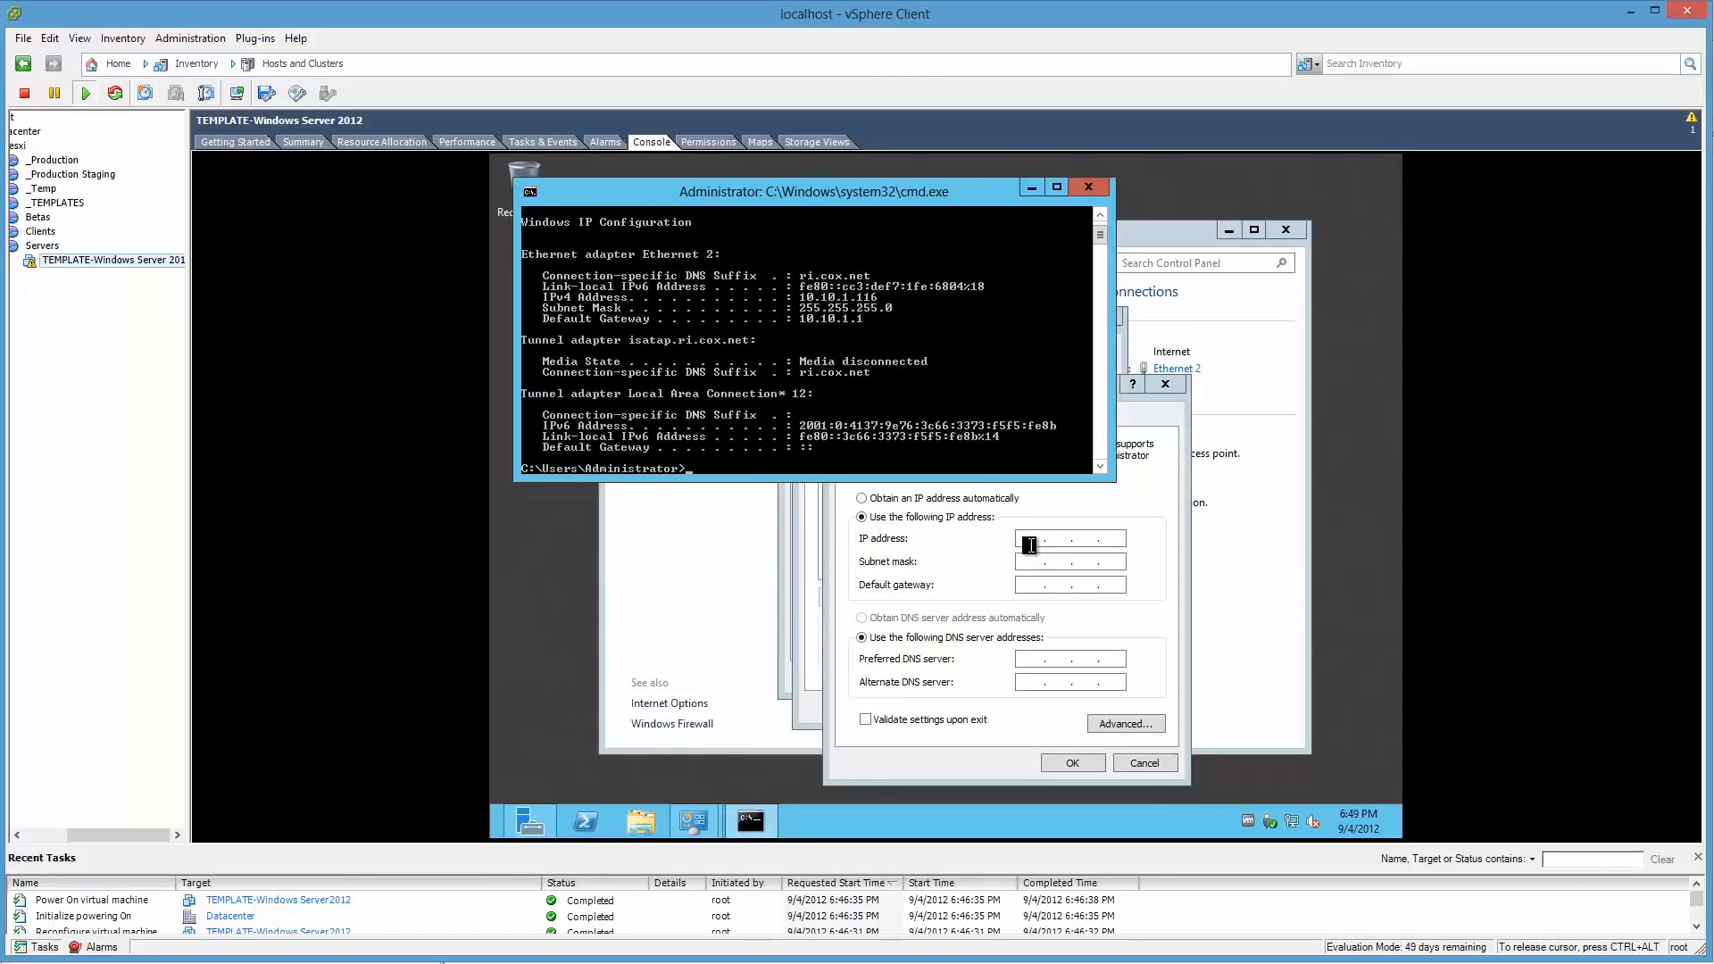
Step: Assign Ethernet 2 the static IP address 10.10.1.116 with subnet mask, default gateway and preferred DNS server, and accept the connection dialogs
click(1030, 544)
text(10 . 10 )
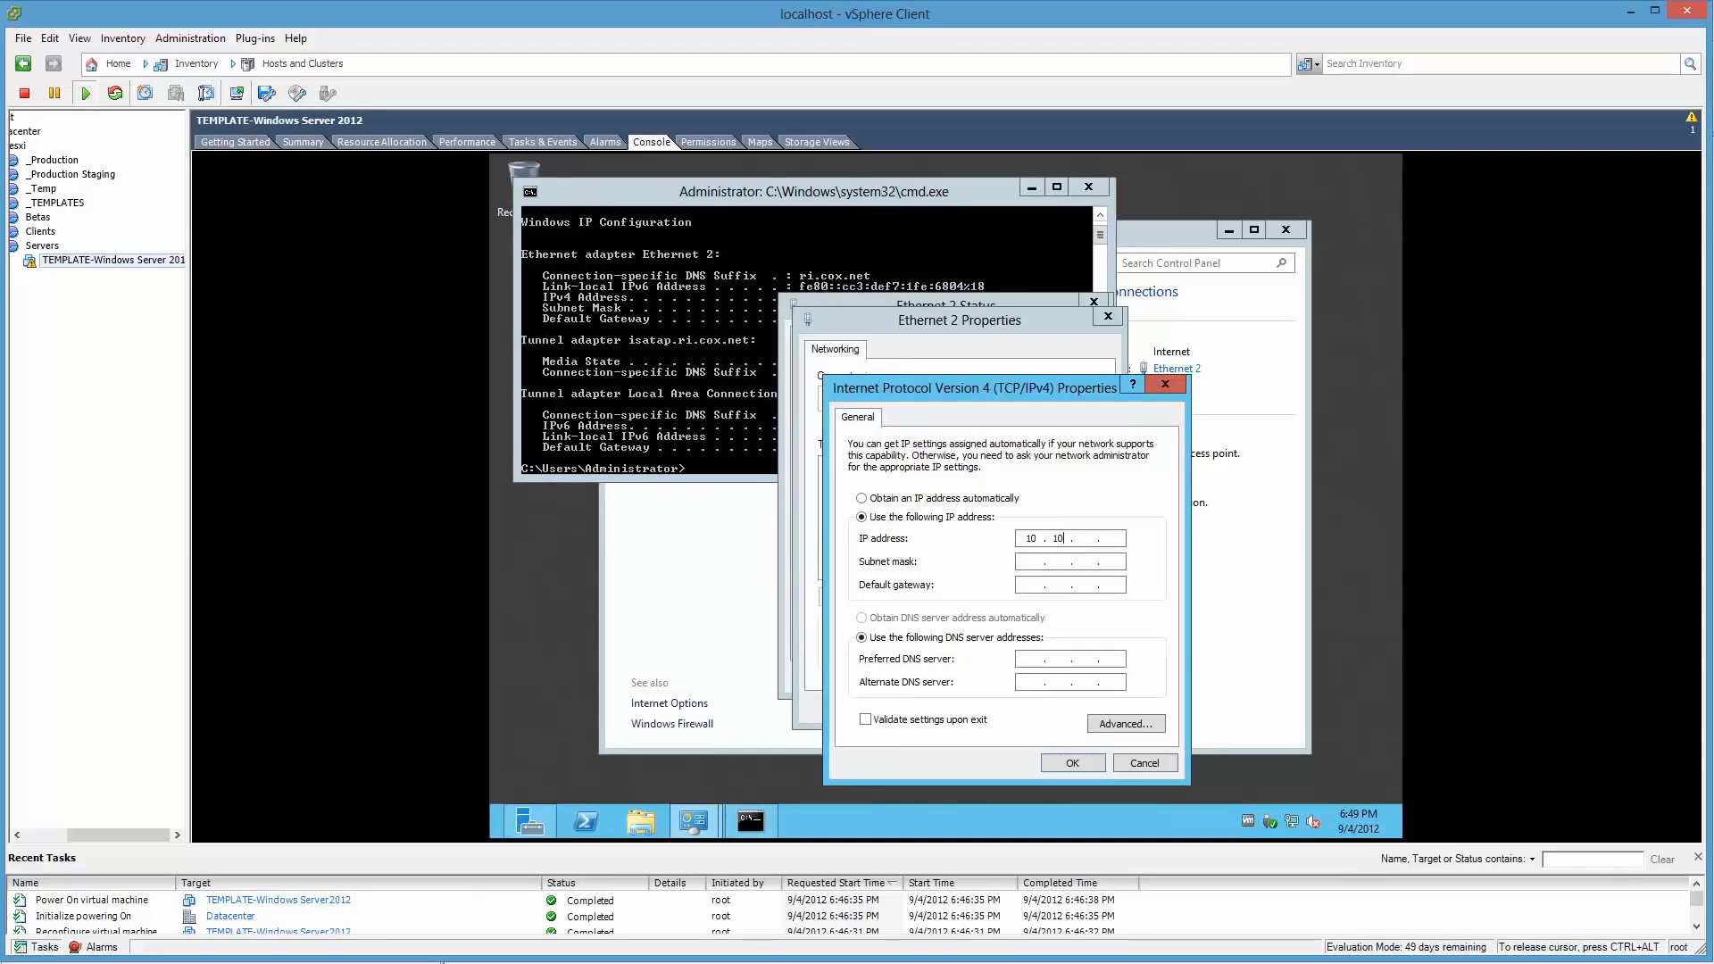
text(. 1 . 116)
key(Tab)
text(255.255.255)
key(Tab)
text(10.1)
key(Tab)
key(Tab)
text(8.8.8.88)
click(1102, 765)
click(1027, 710)
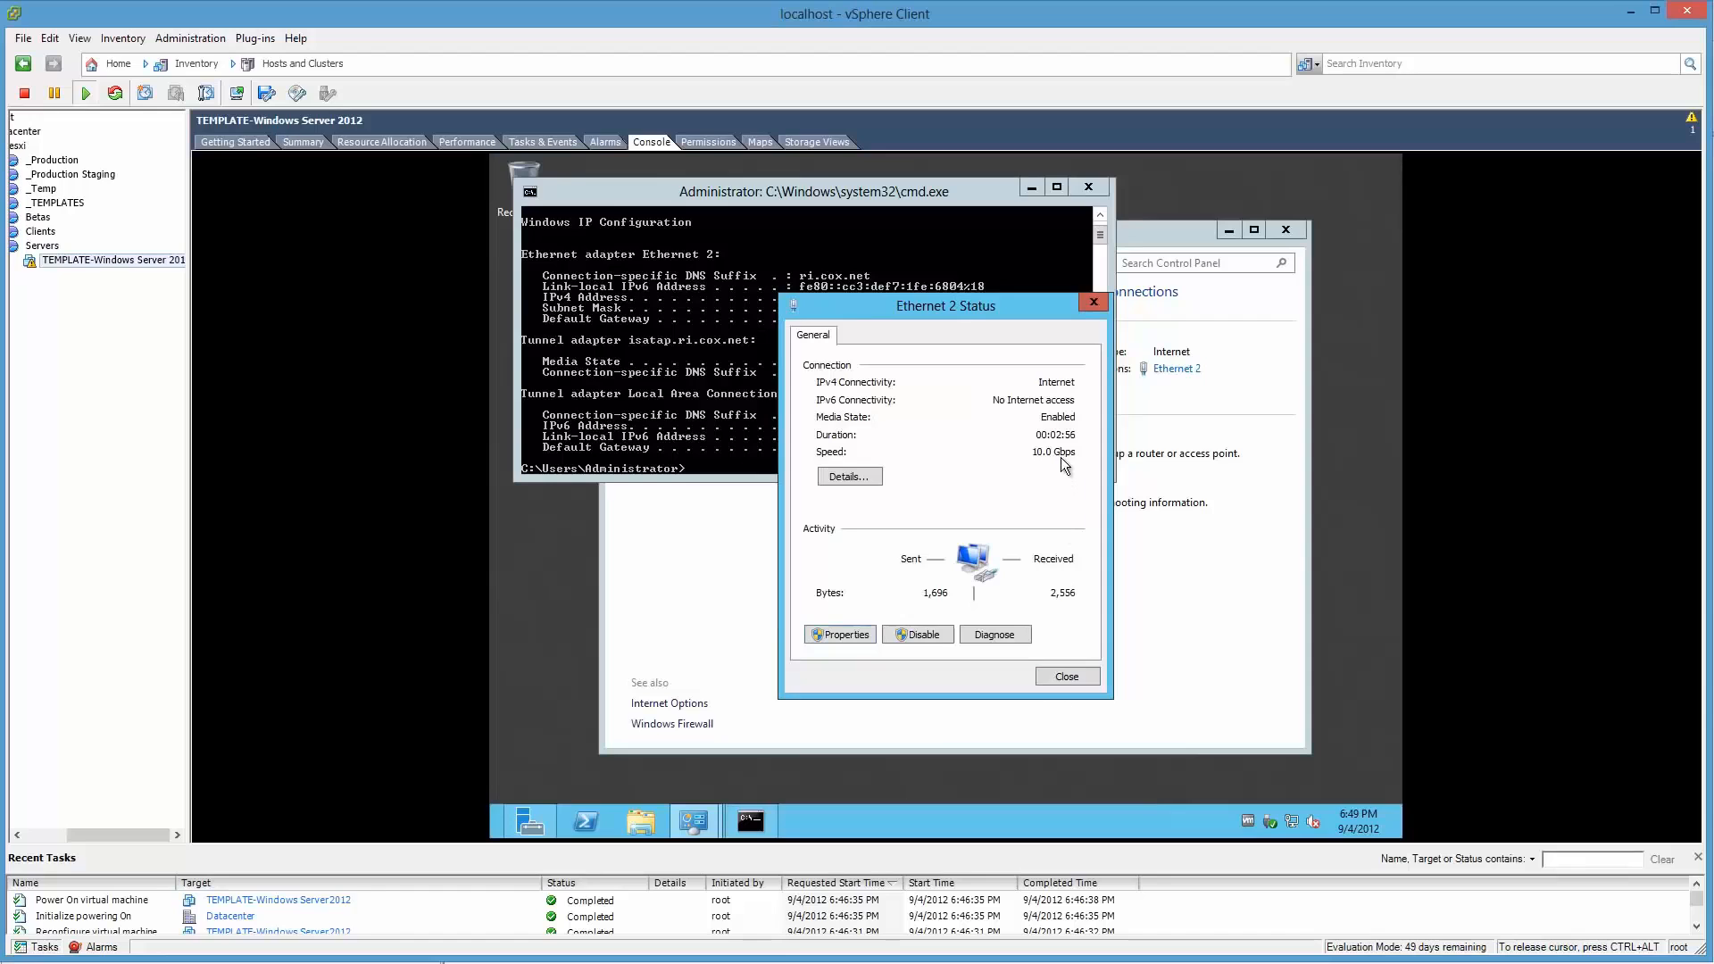
click(1059, 677)
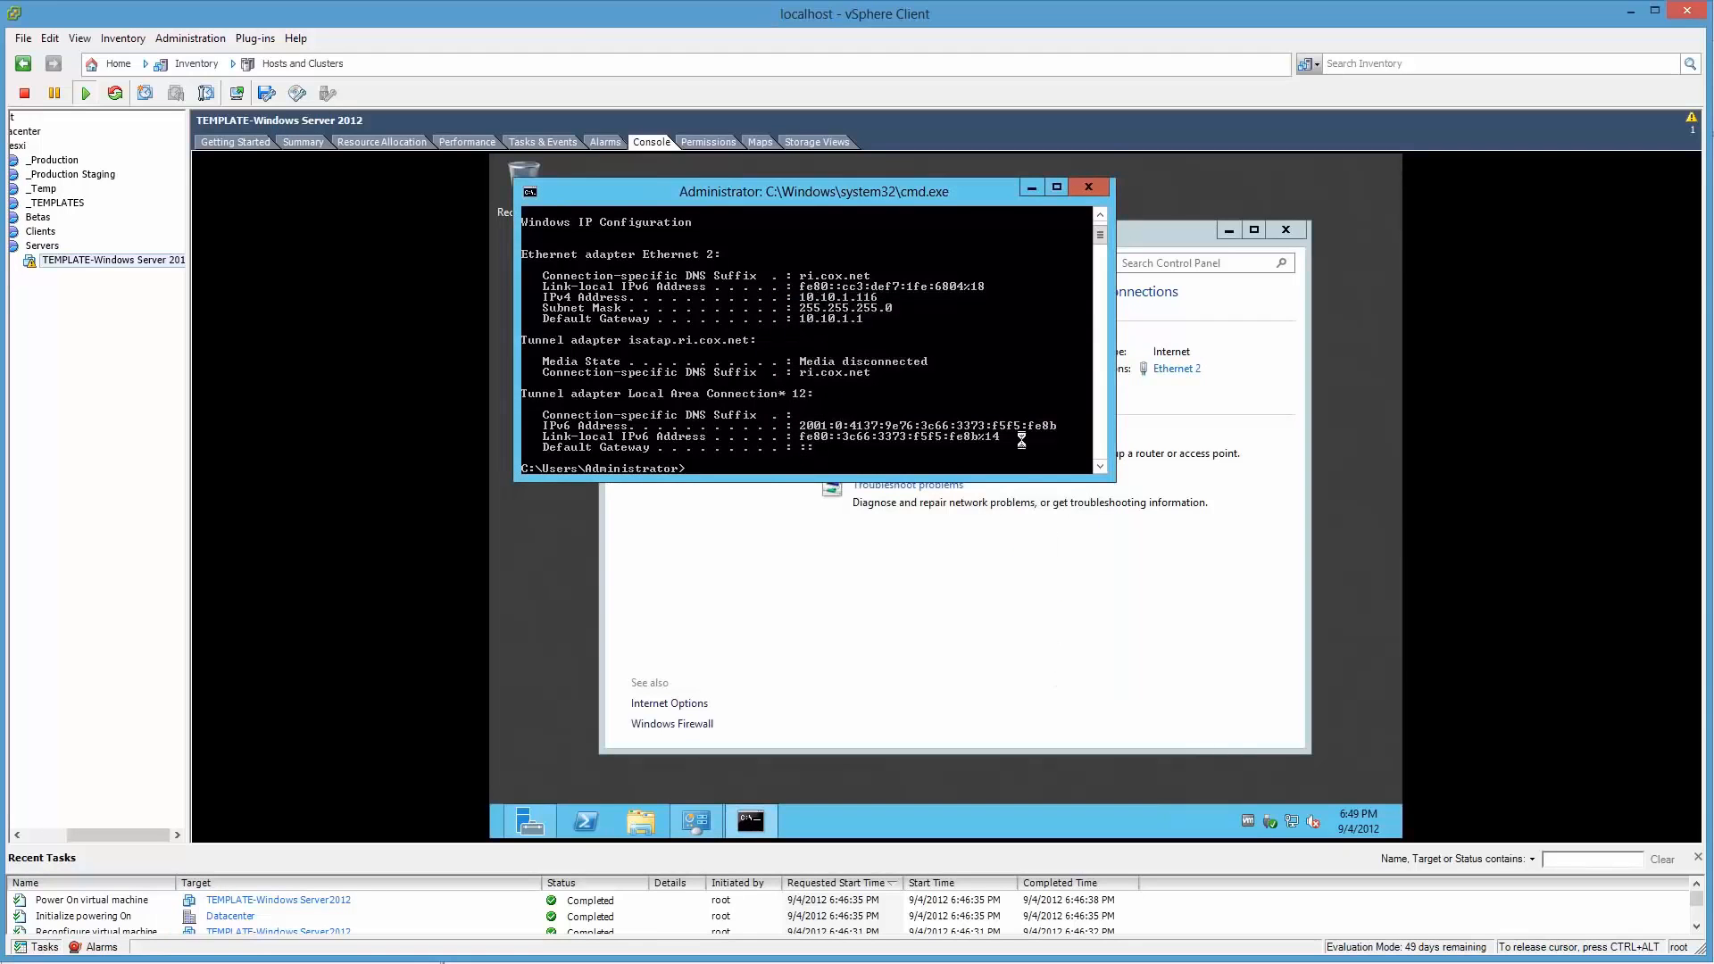
Step: Close the command prompt and the Network and Sharing Center in the guest
click(1058, 188)
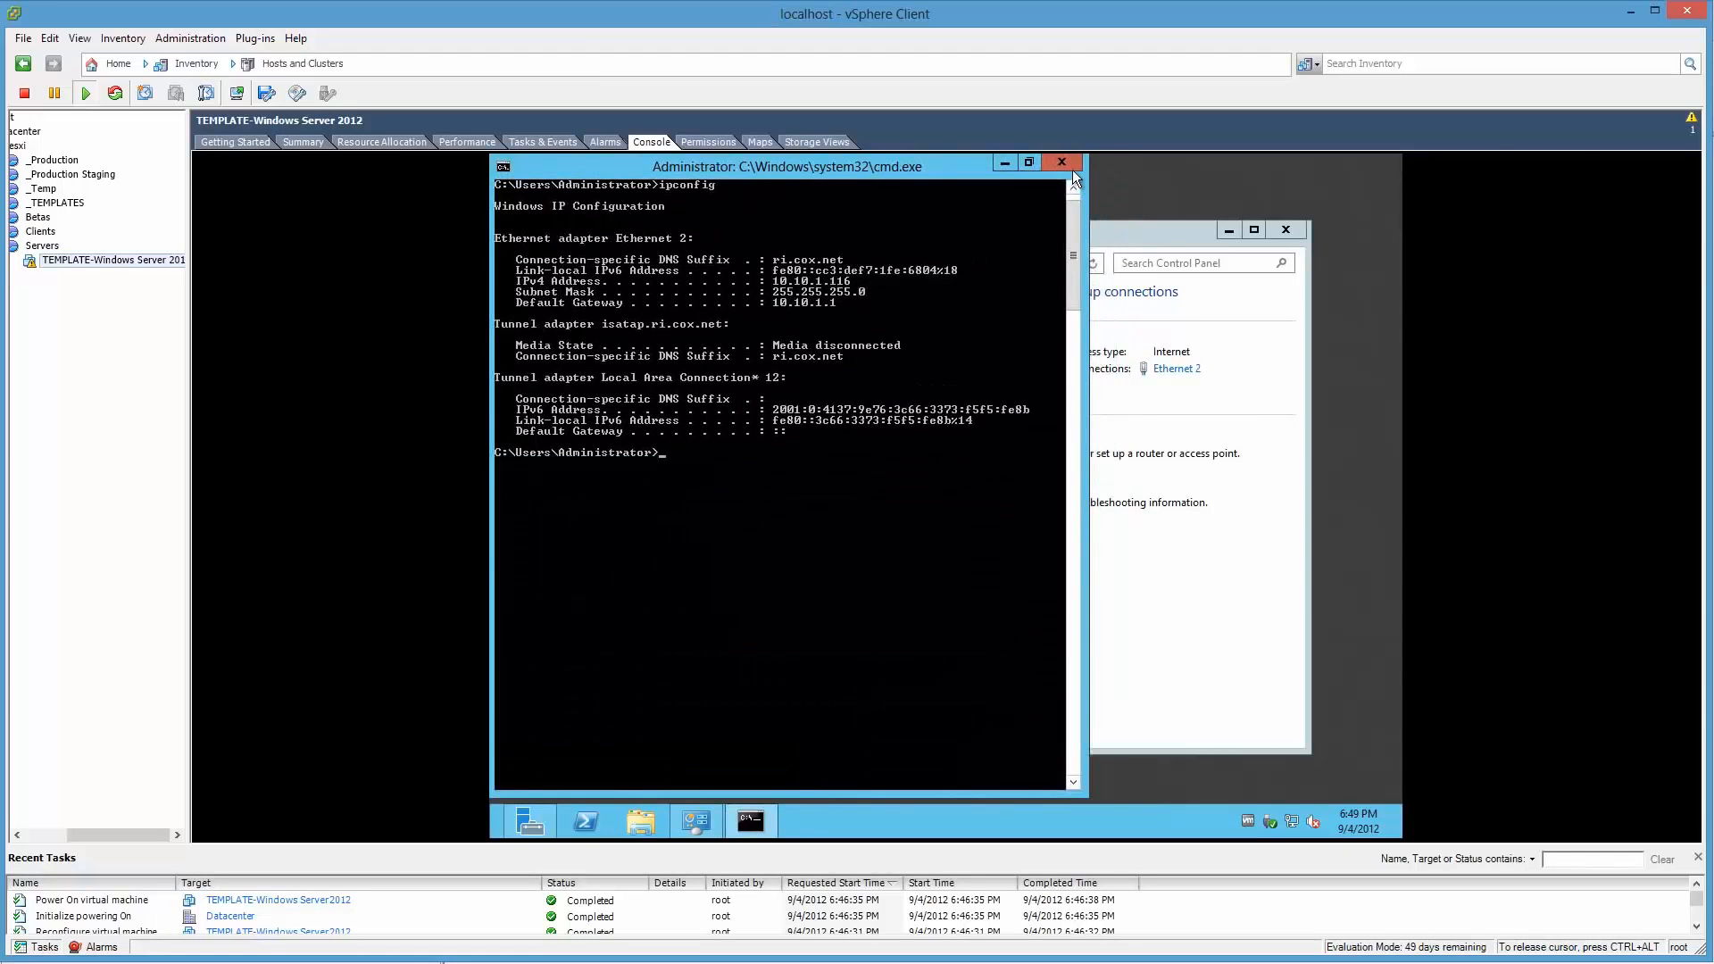
click(1073, 169)
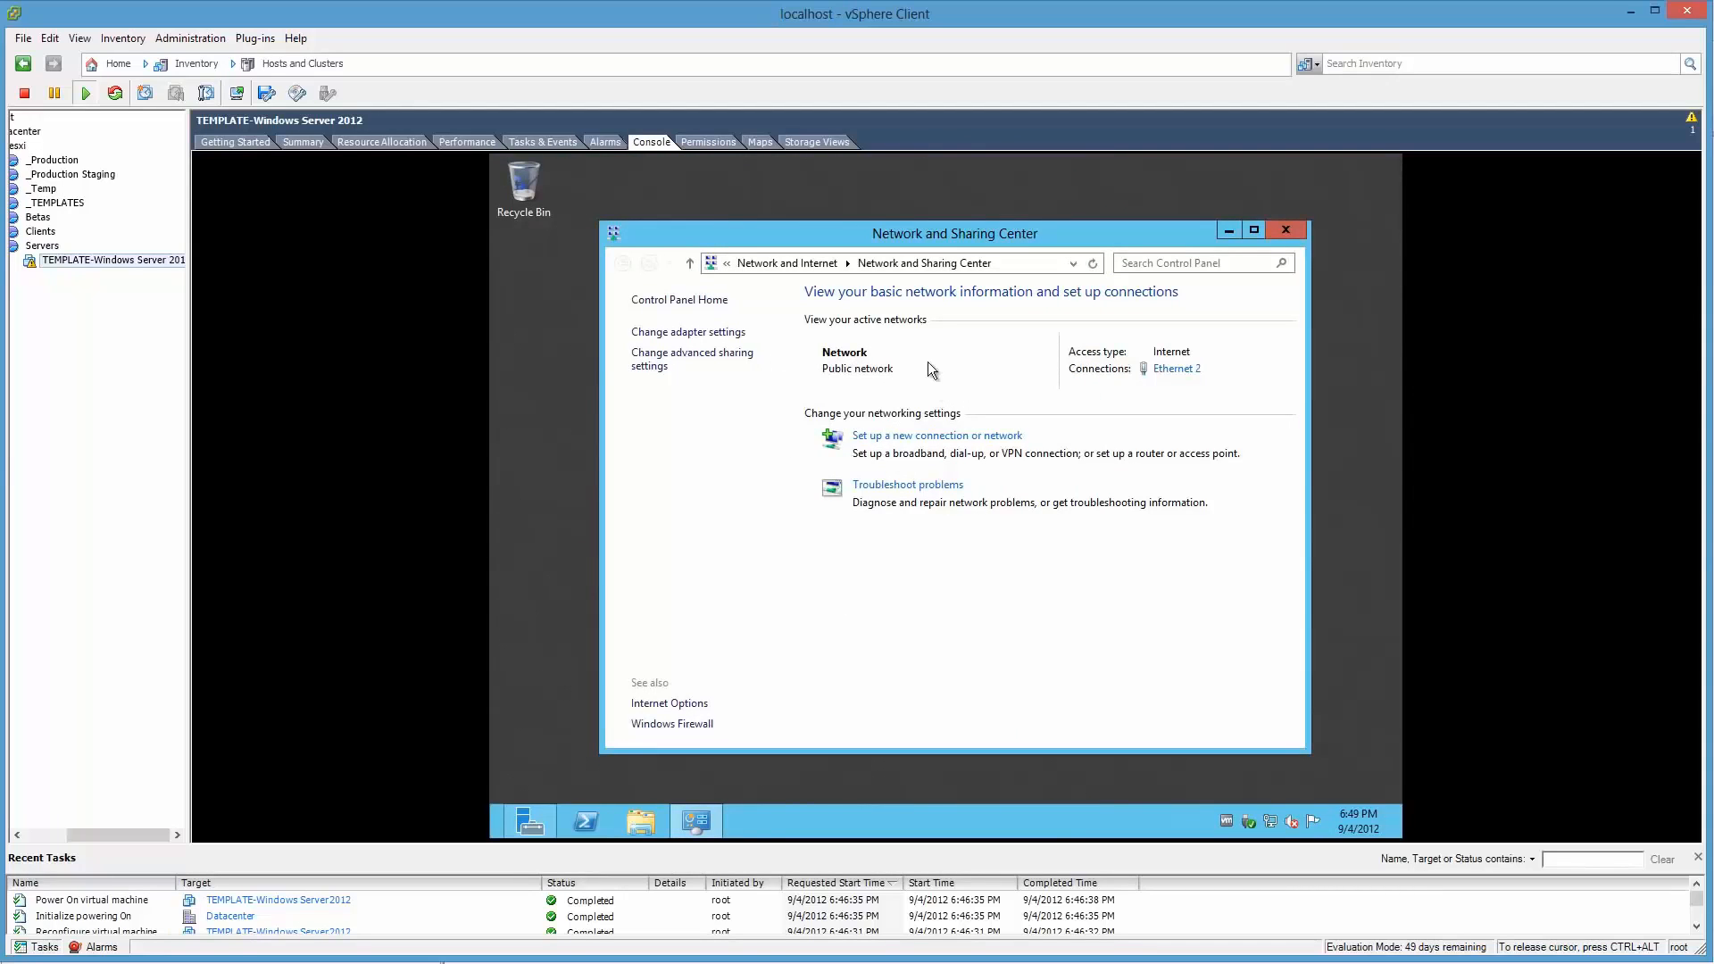
click(1284, 231)
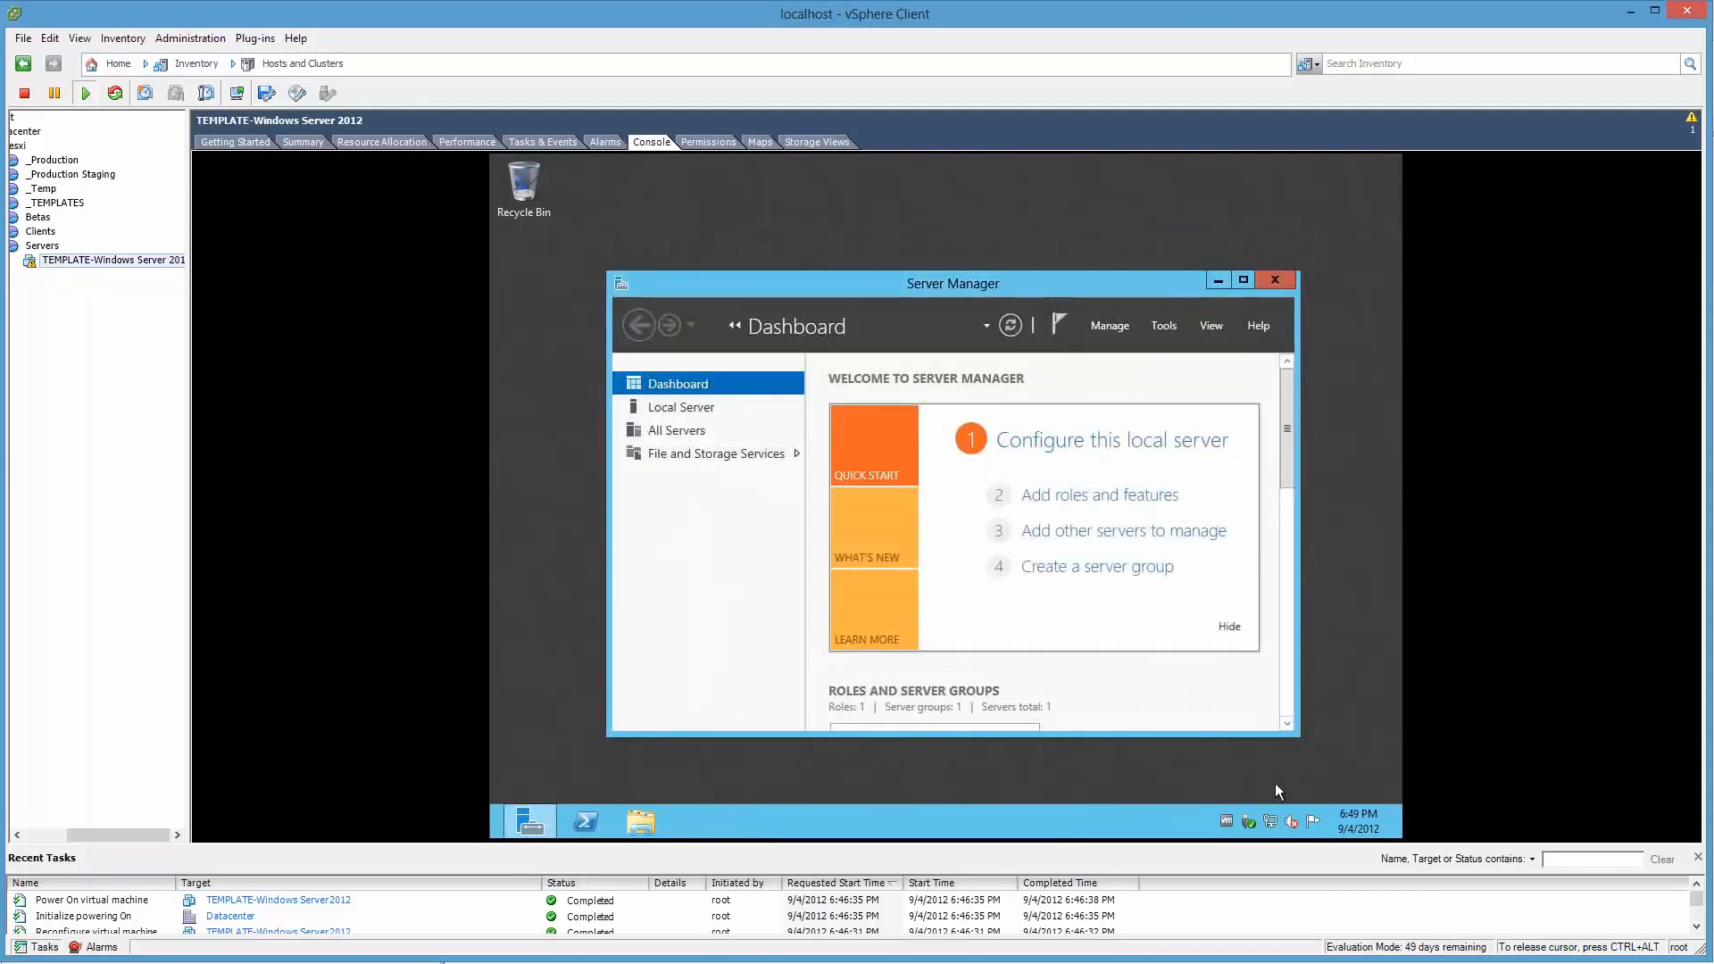
right_click(1269, 821)
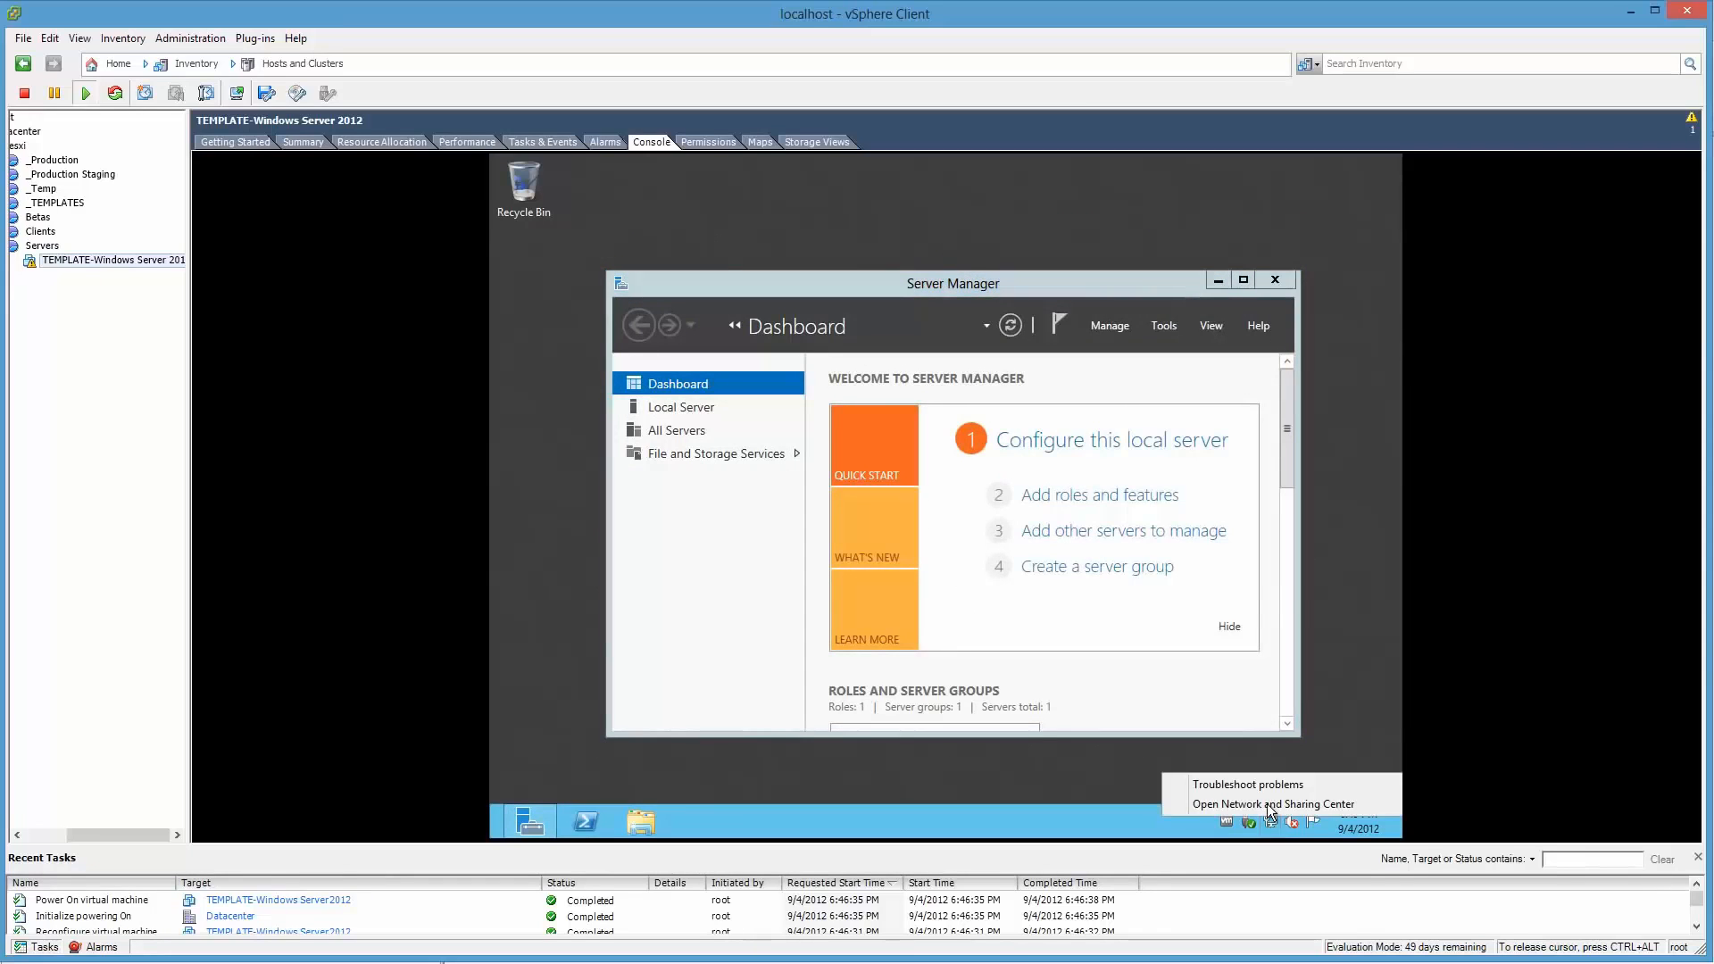
click(1267, 801)
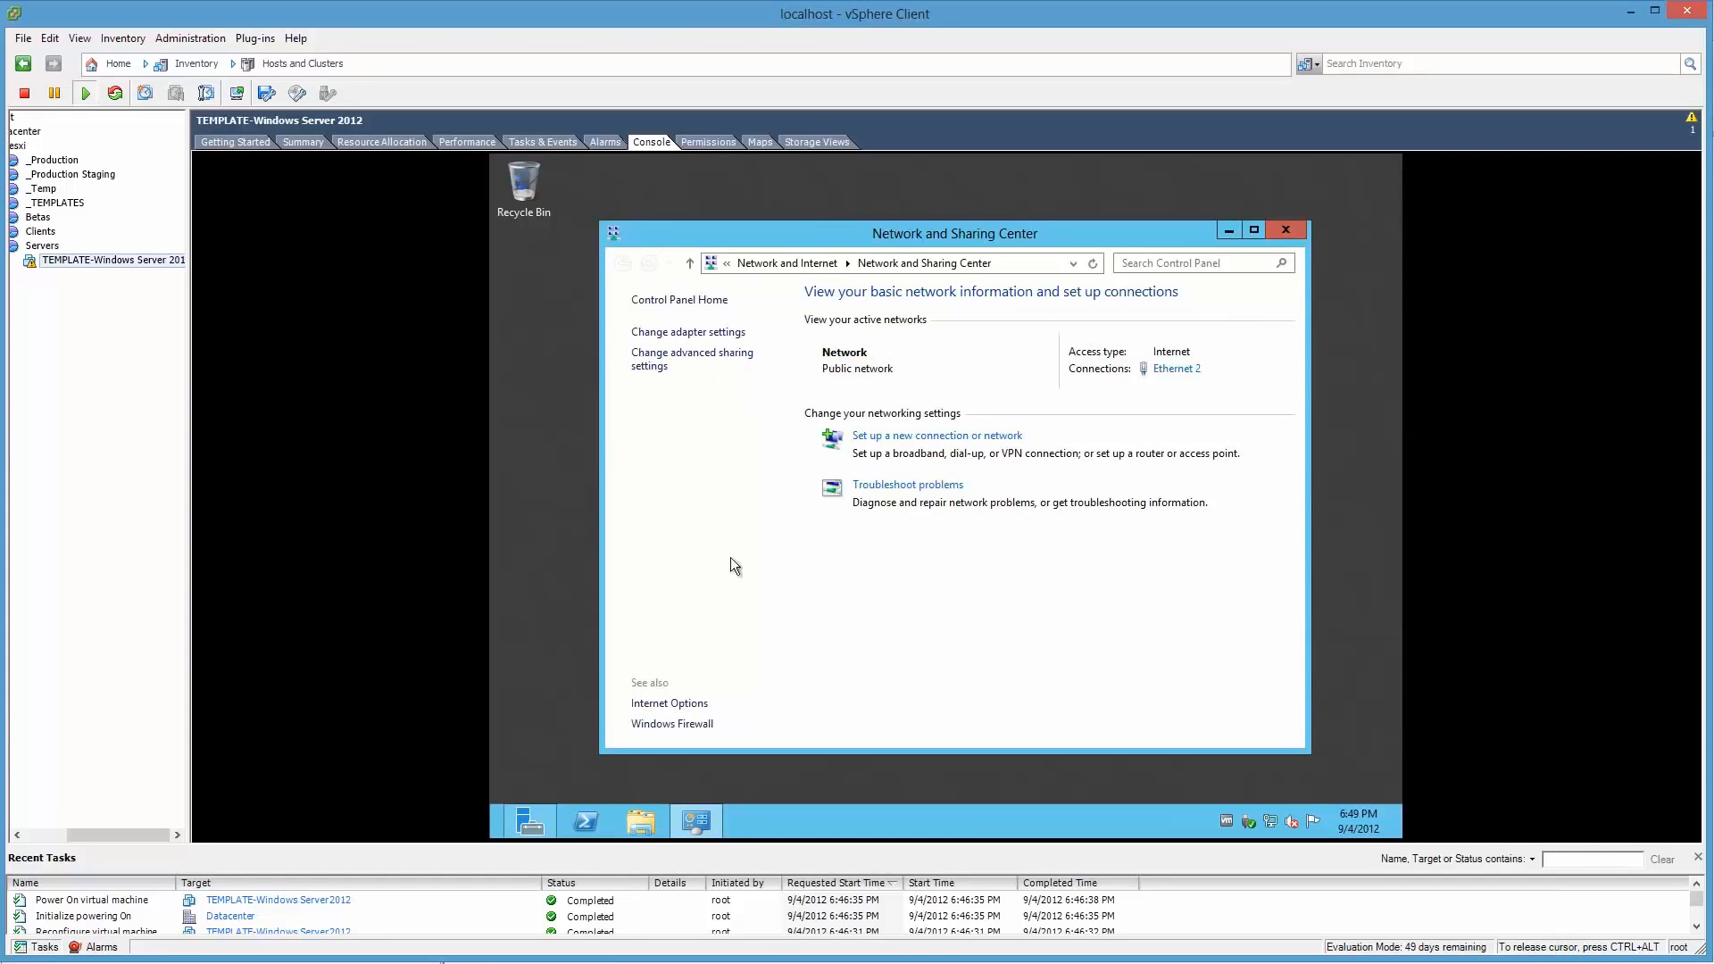
click(629, 828)
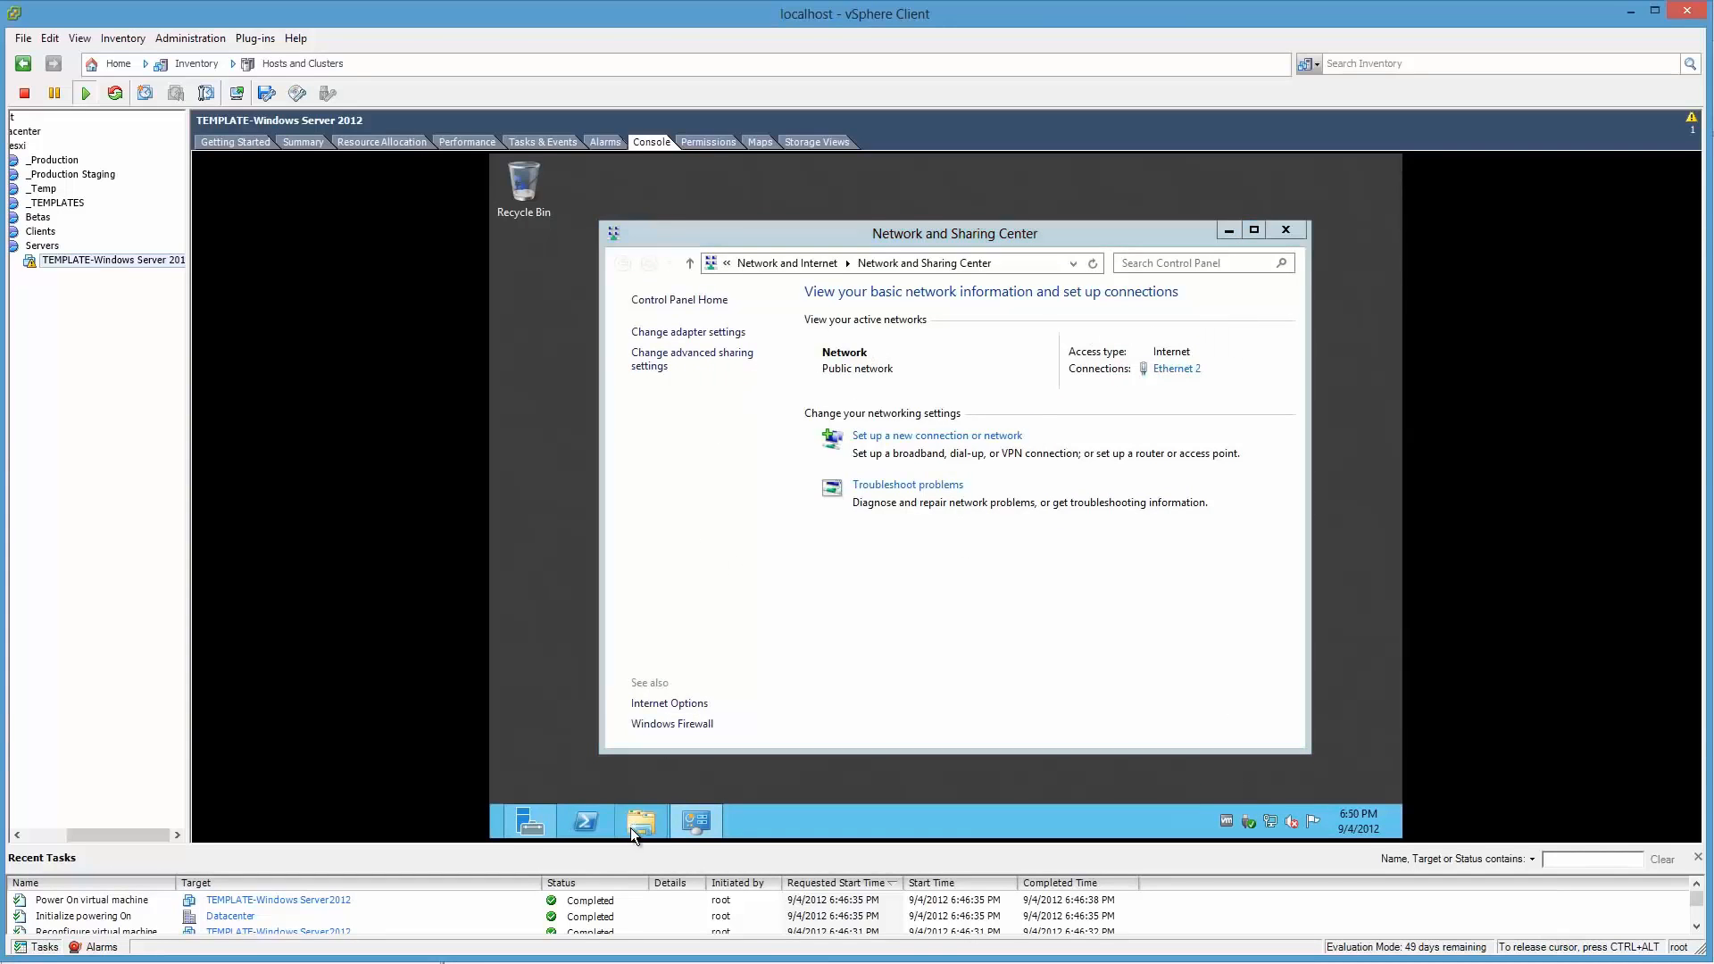
right_click(497, 833)
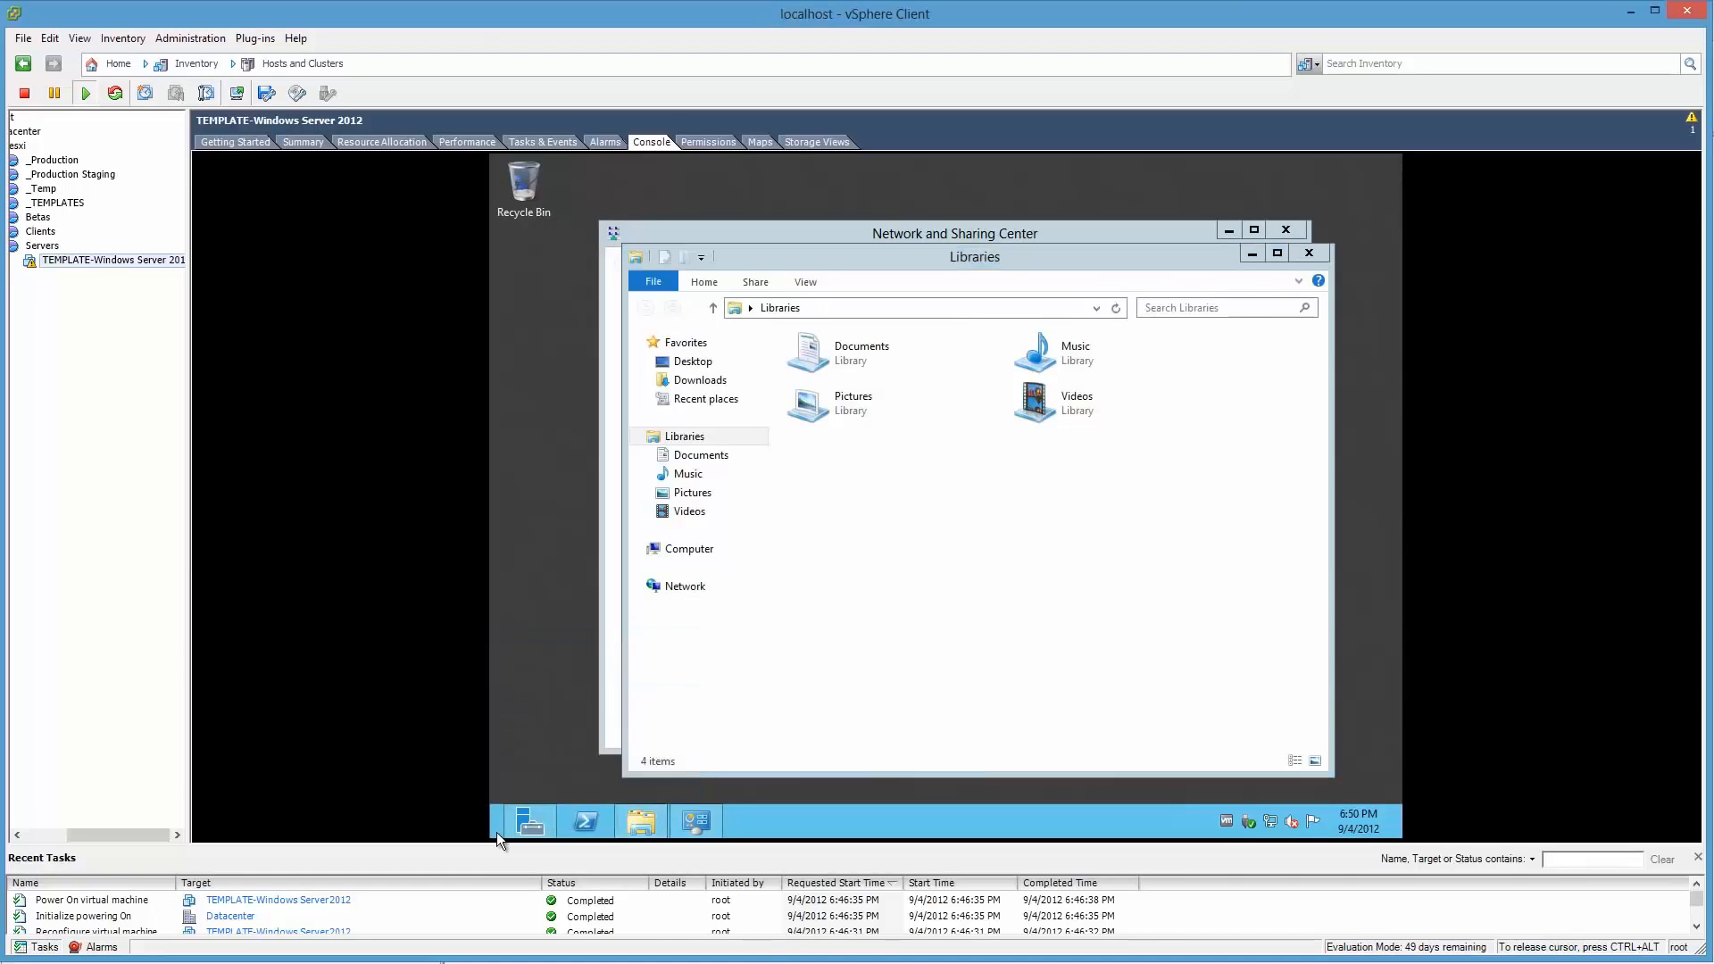
click(490, 838)
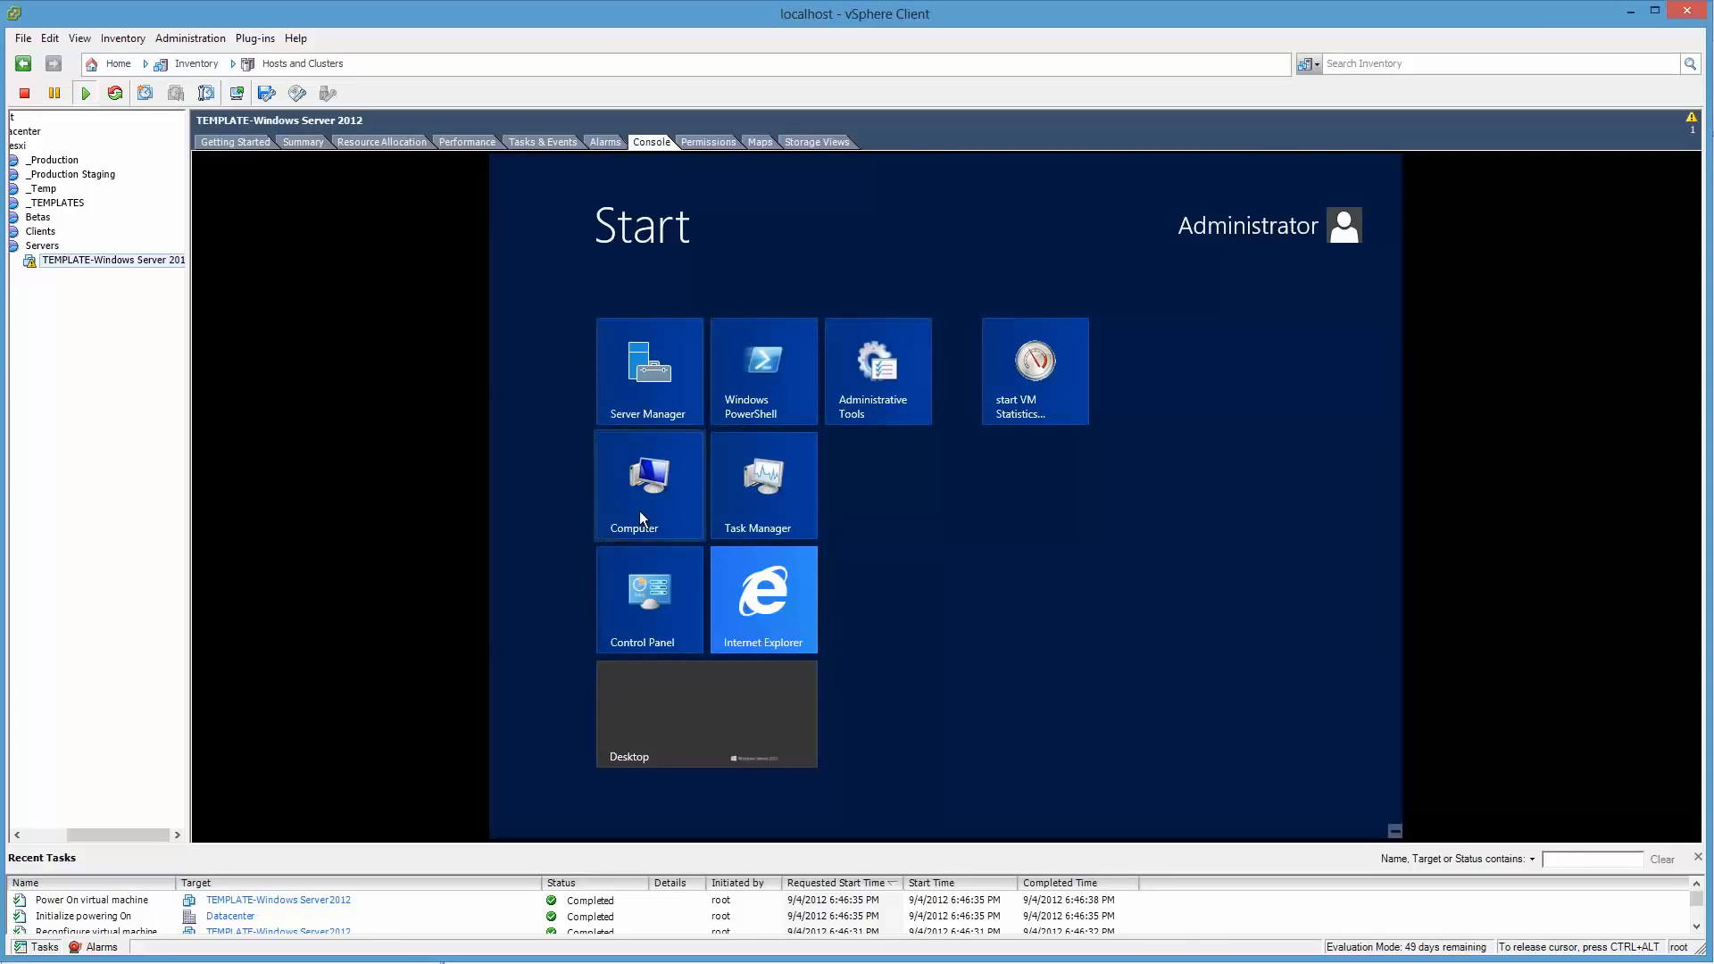
click(662, 688)
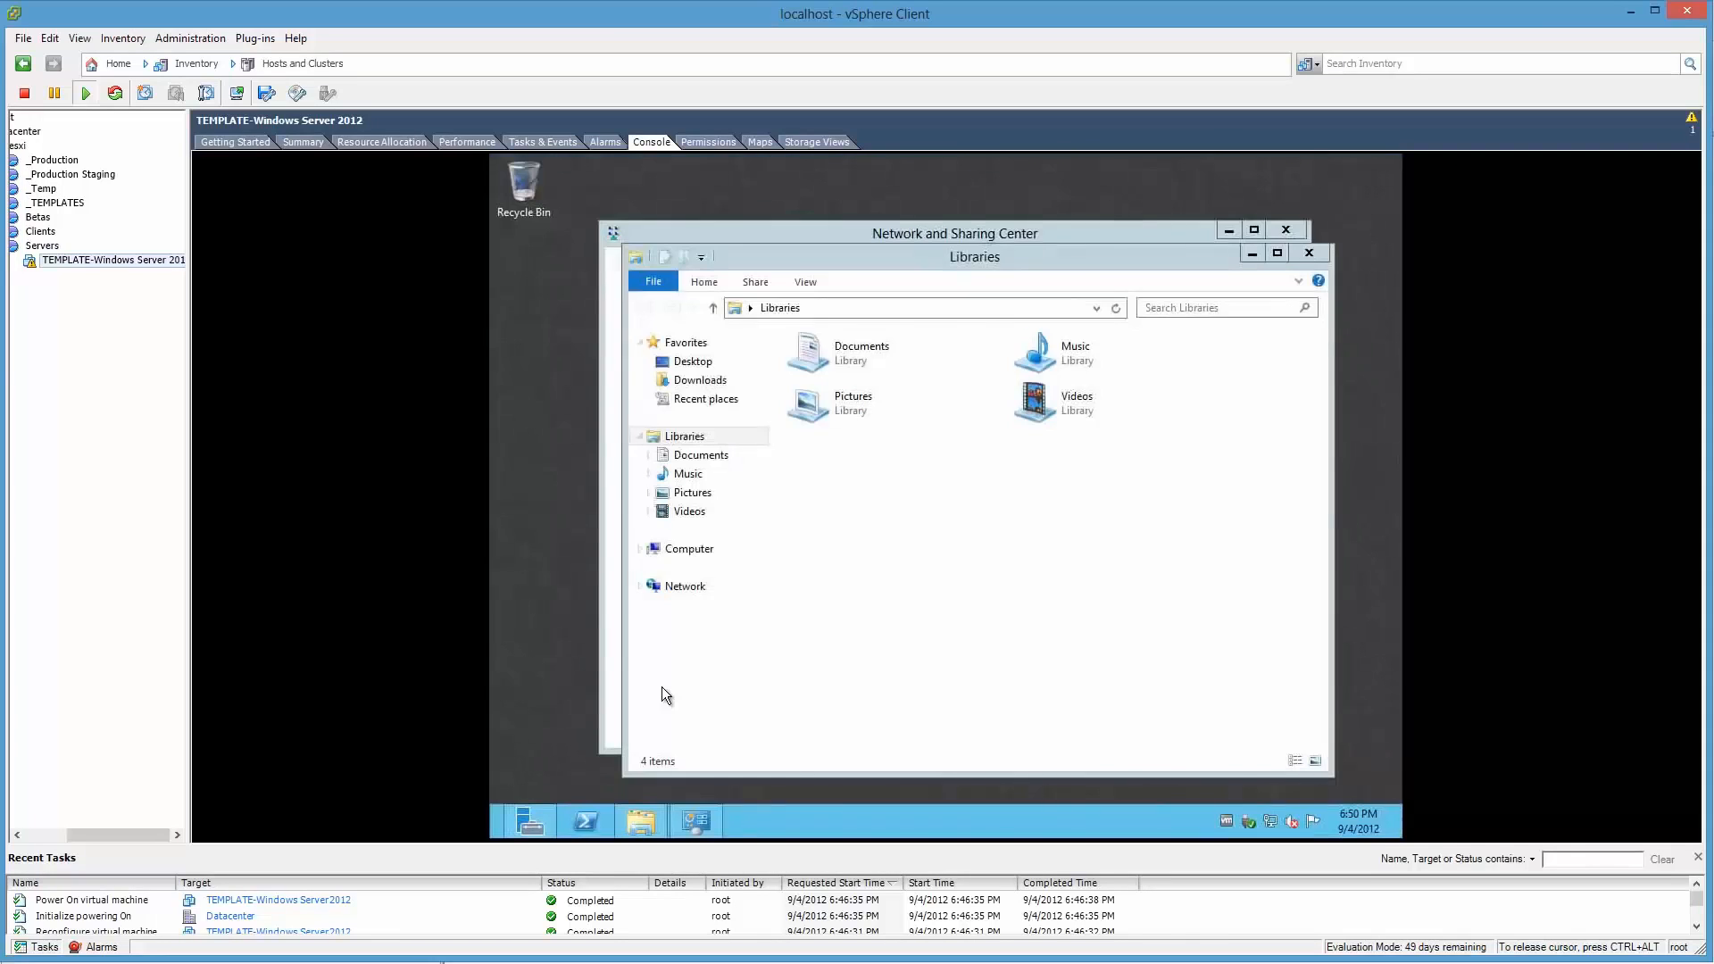
Step: Allow Remote Desktop connections to the guest in its system settings, without requiring Network Level Authentication
right_click(491, 837)
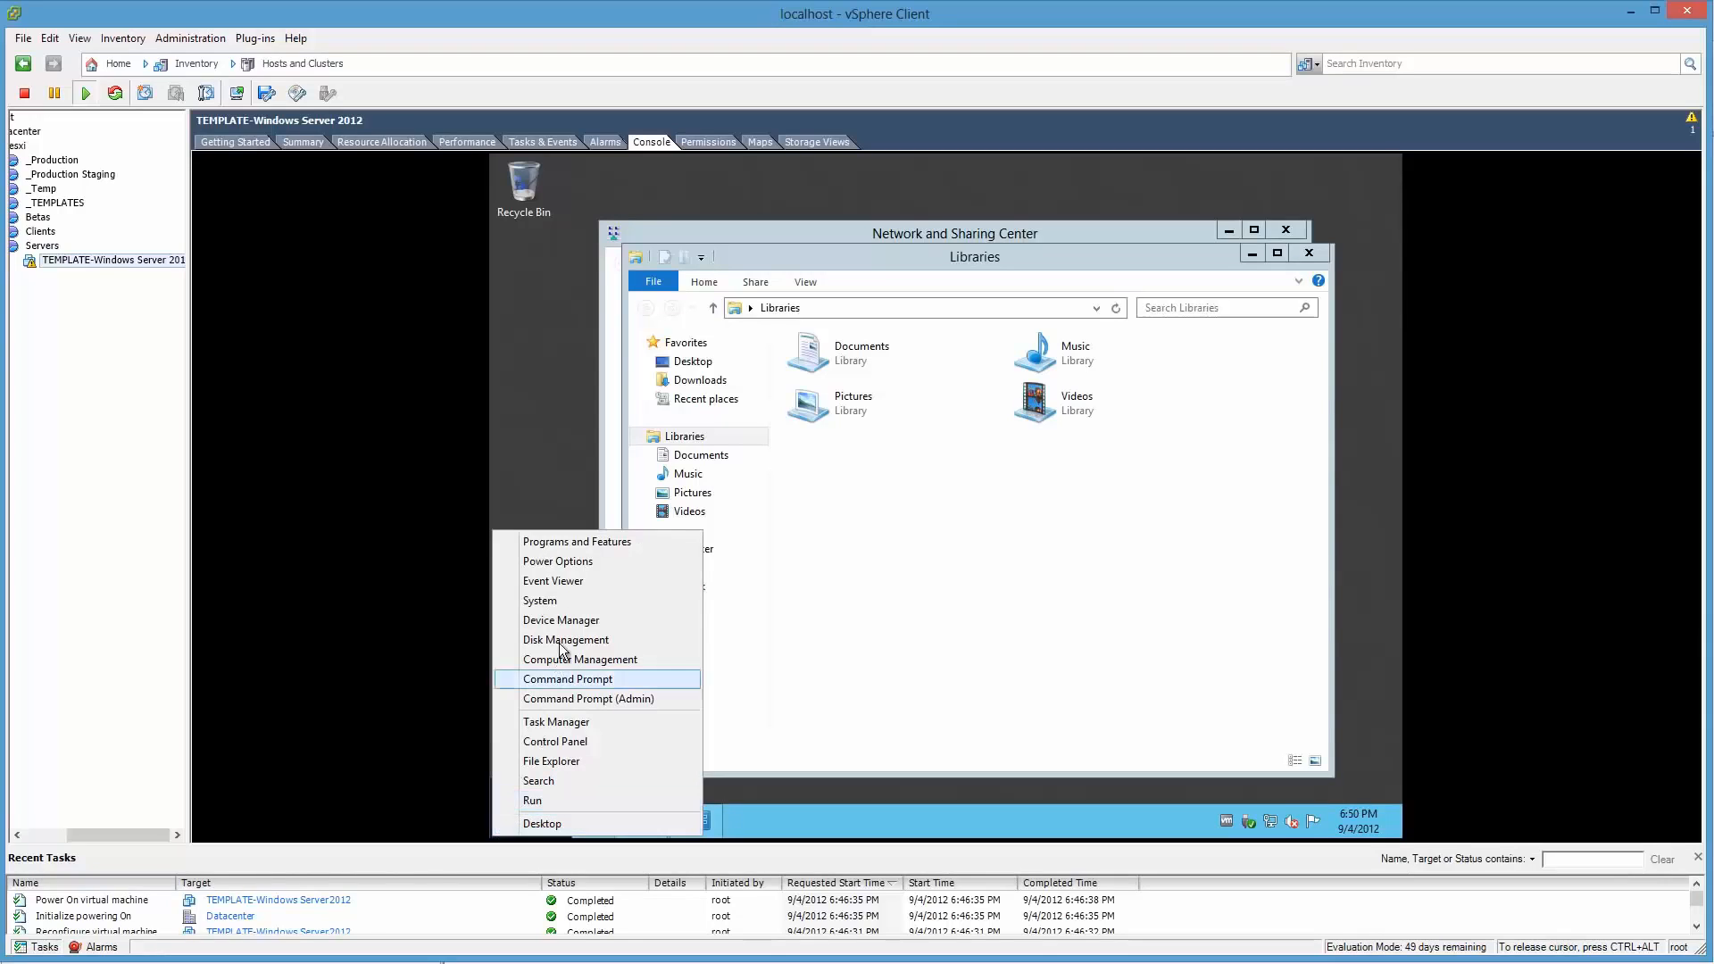
click(554, 601)
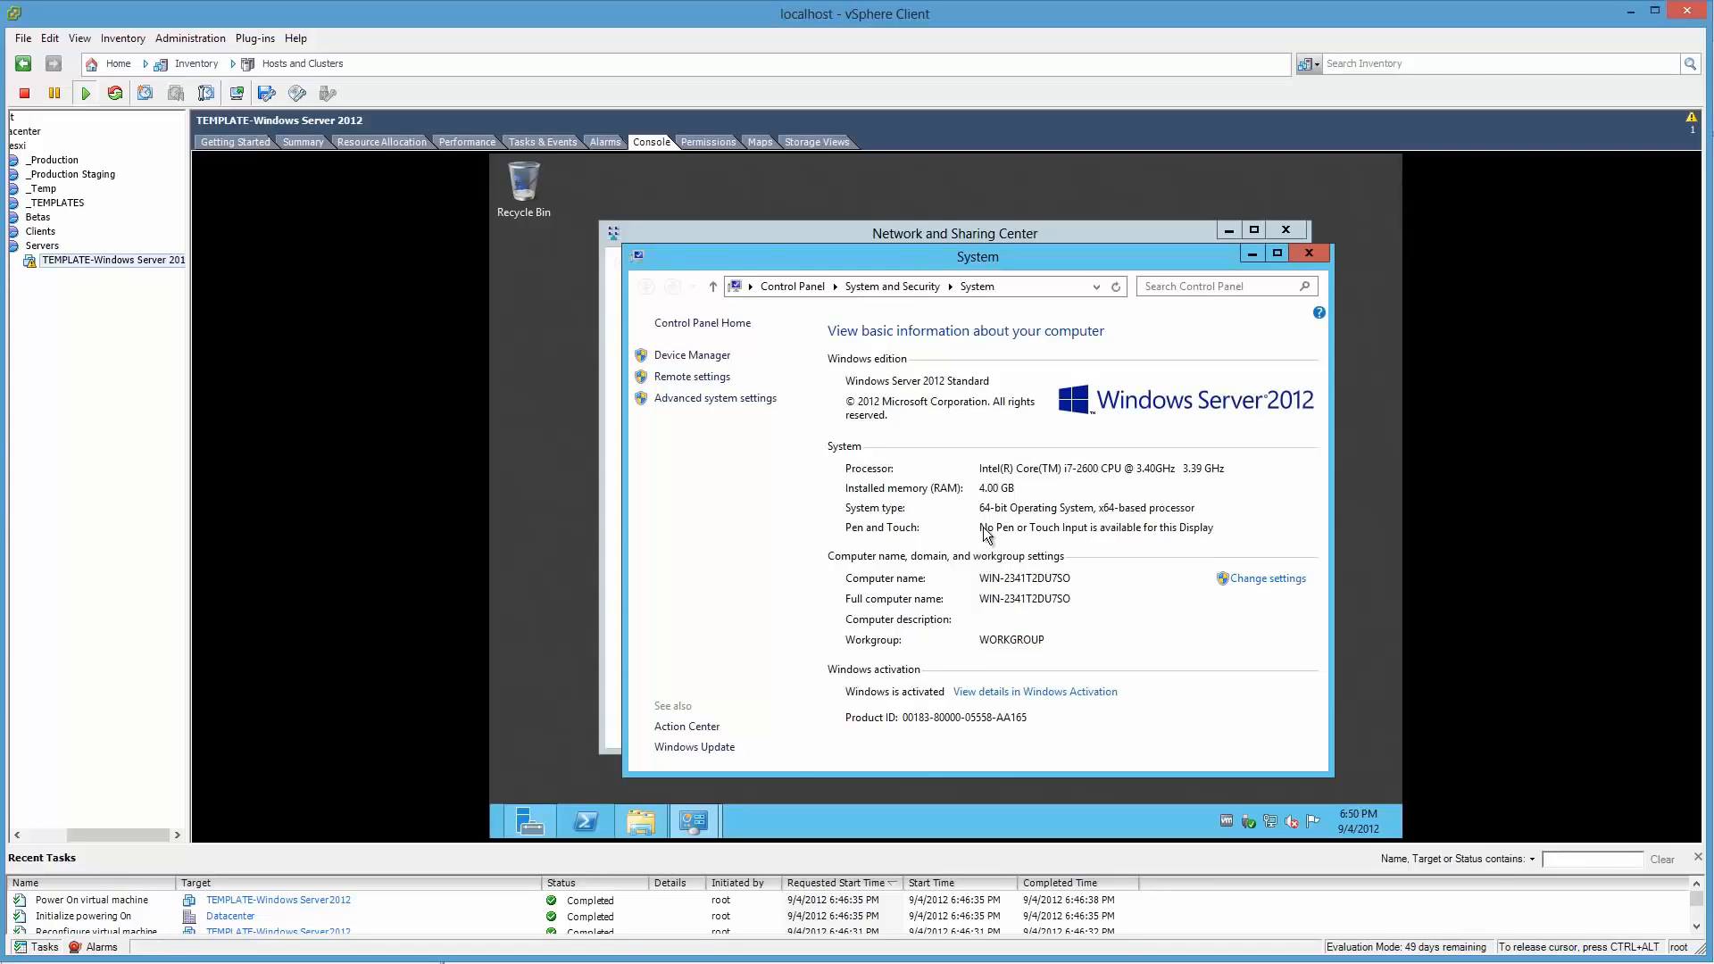
click(712, 384)
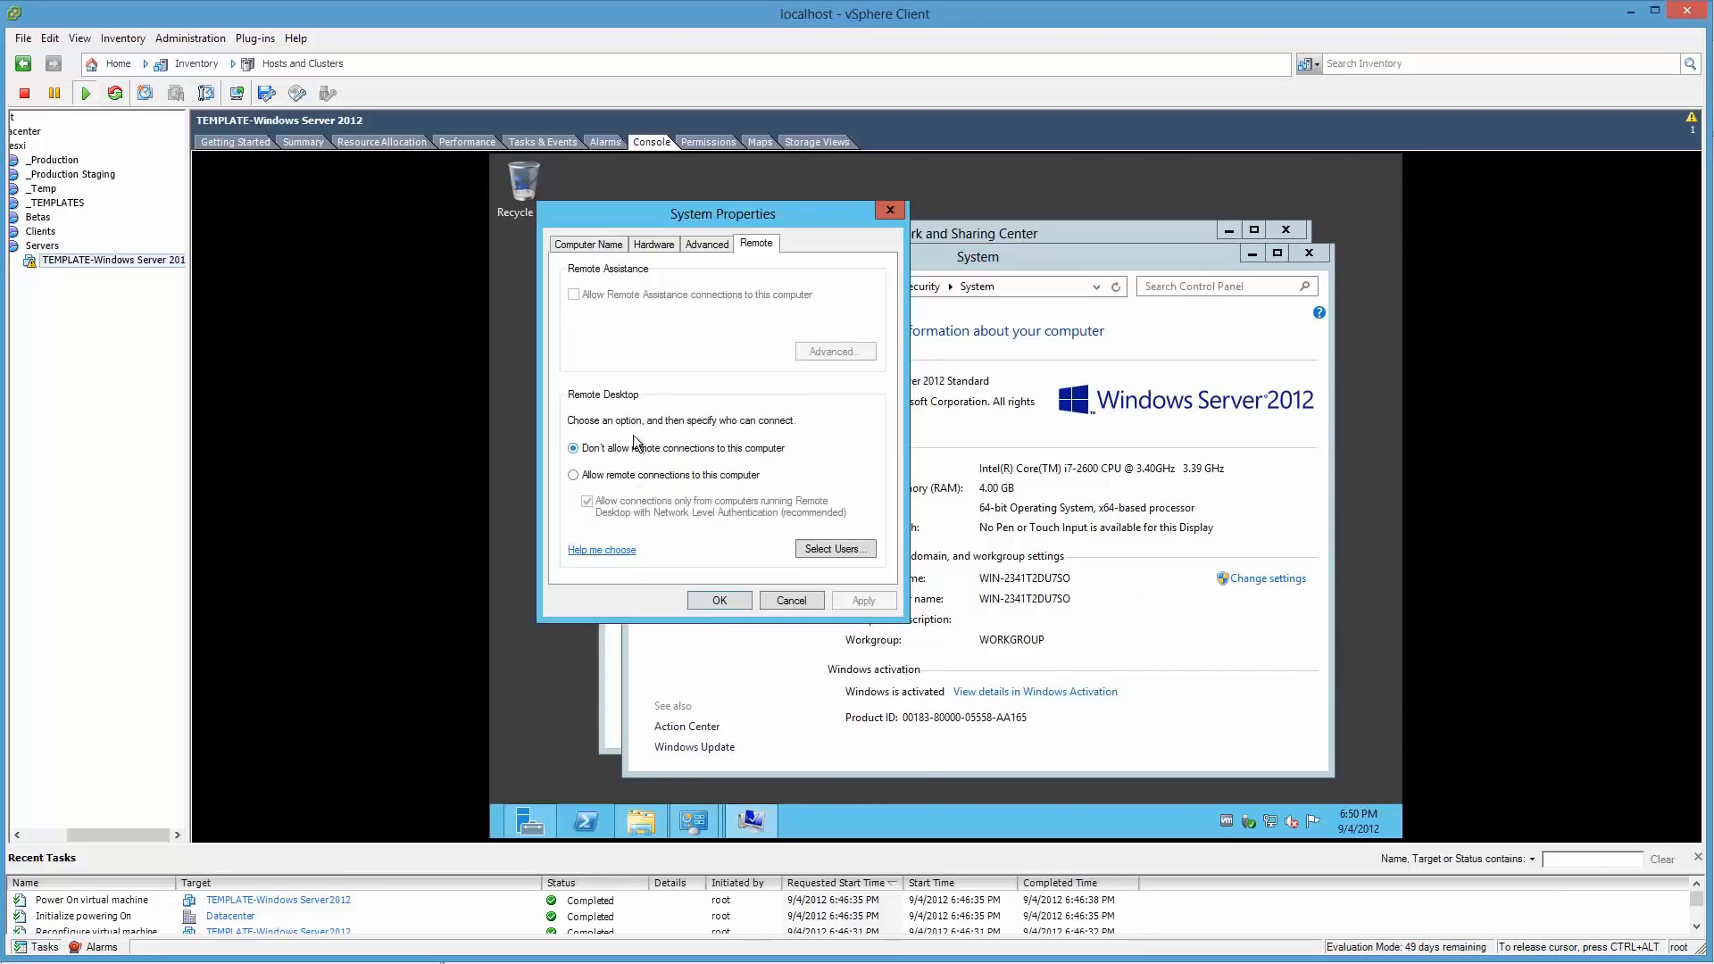
click(635, 477)
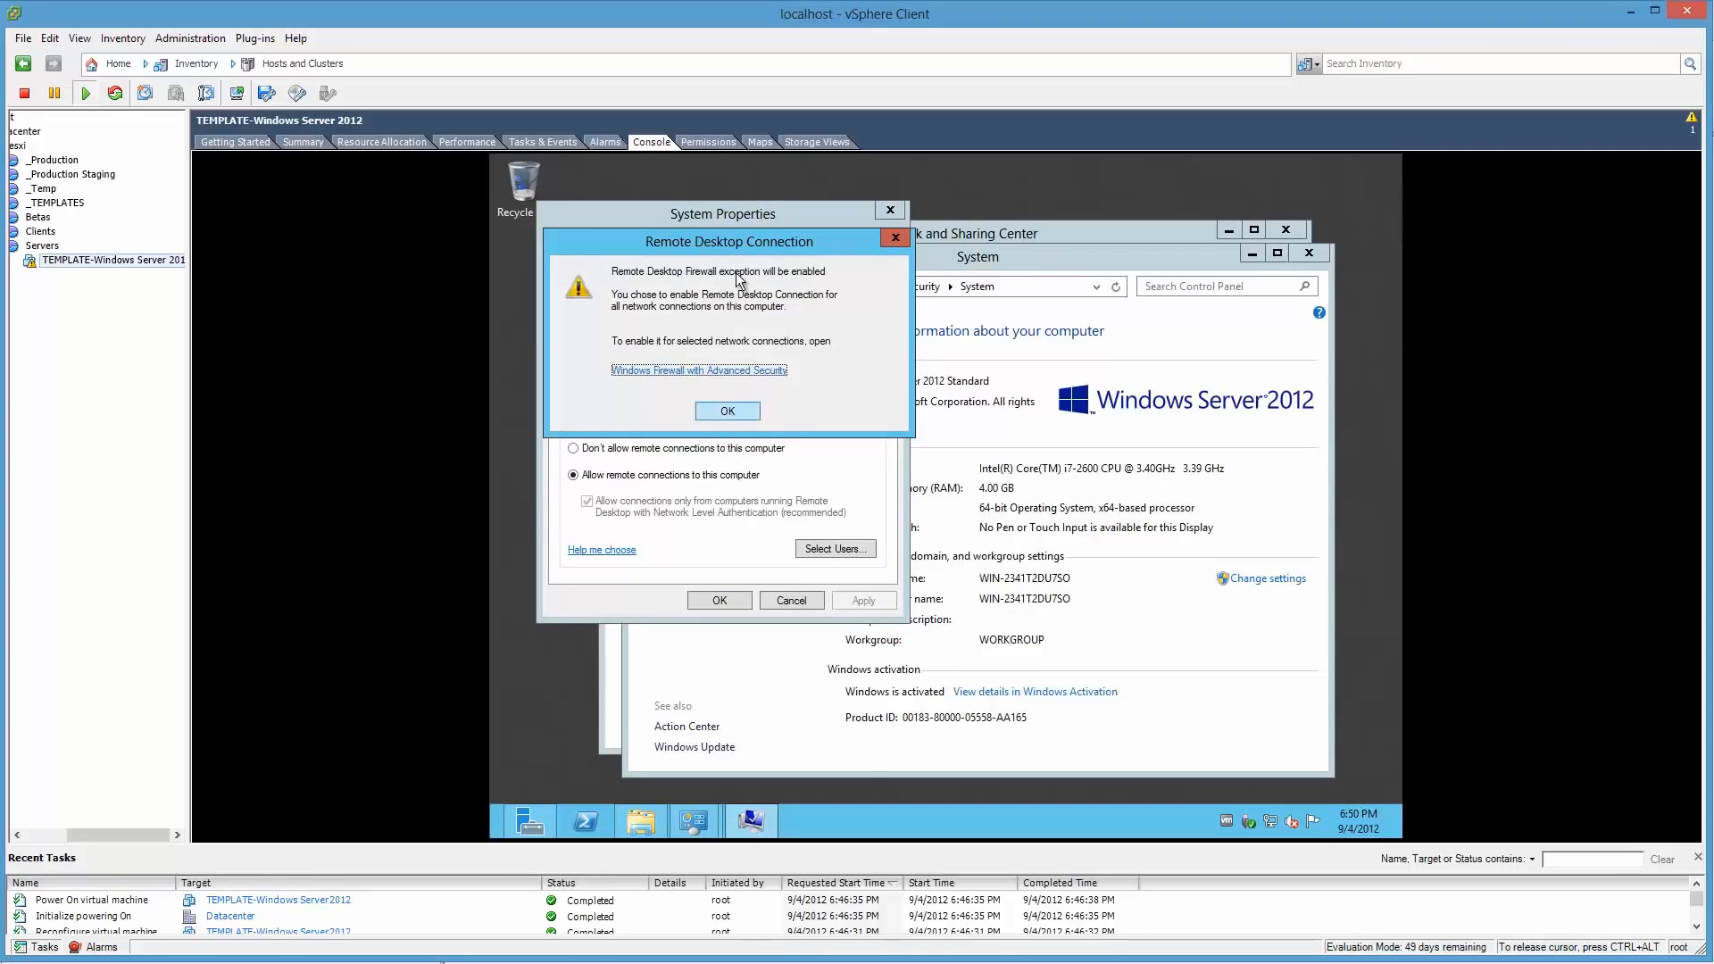
click(725, 413)
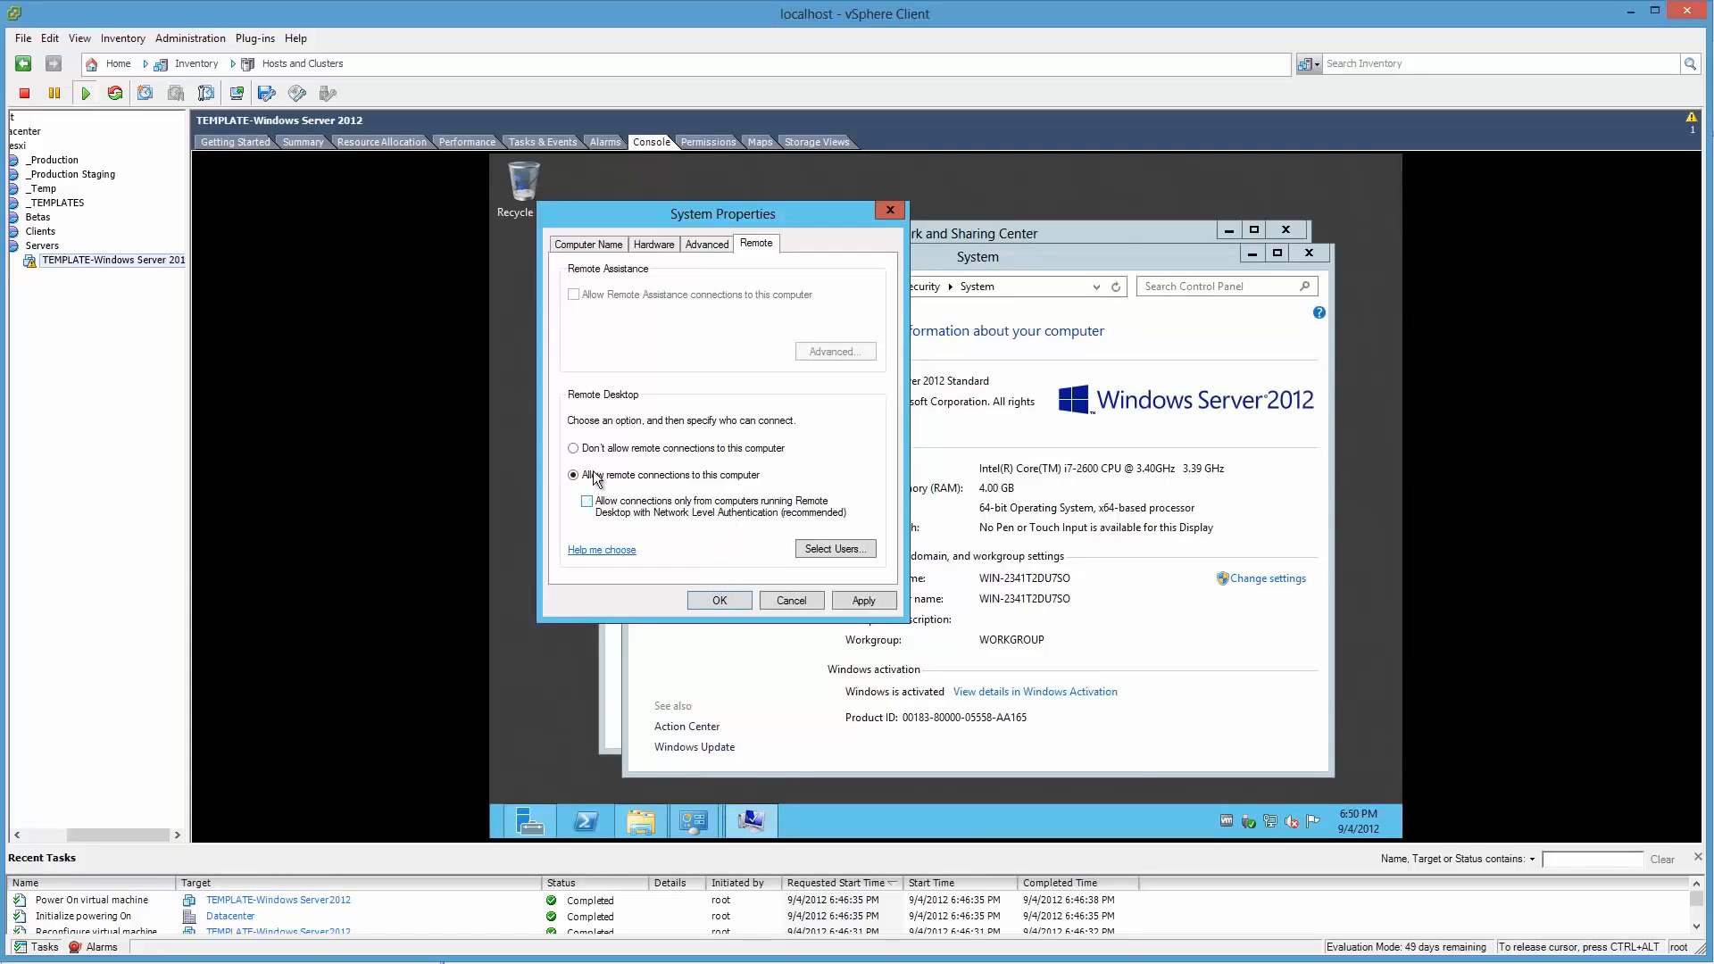
click(719, 600)
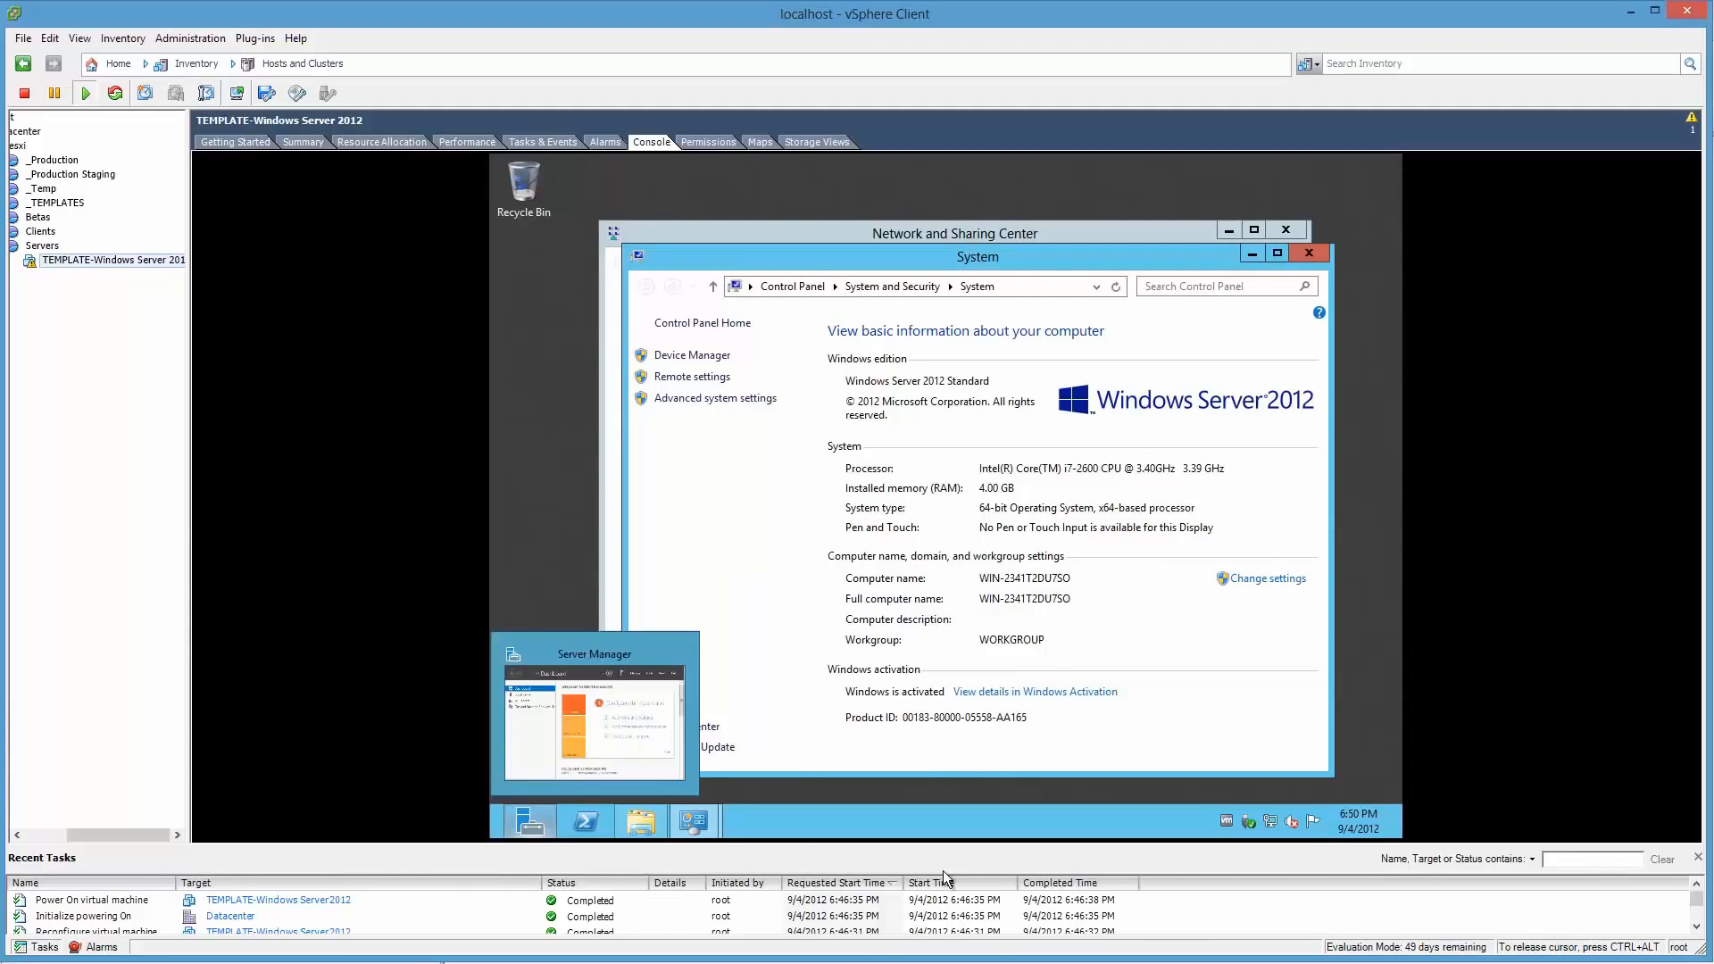
Step: Close the System, Libraries, and Network and Sharing Center windows in the guest
click(1323, 261)
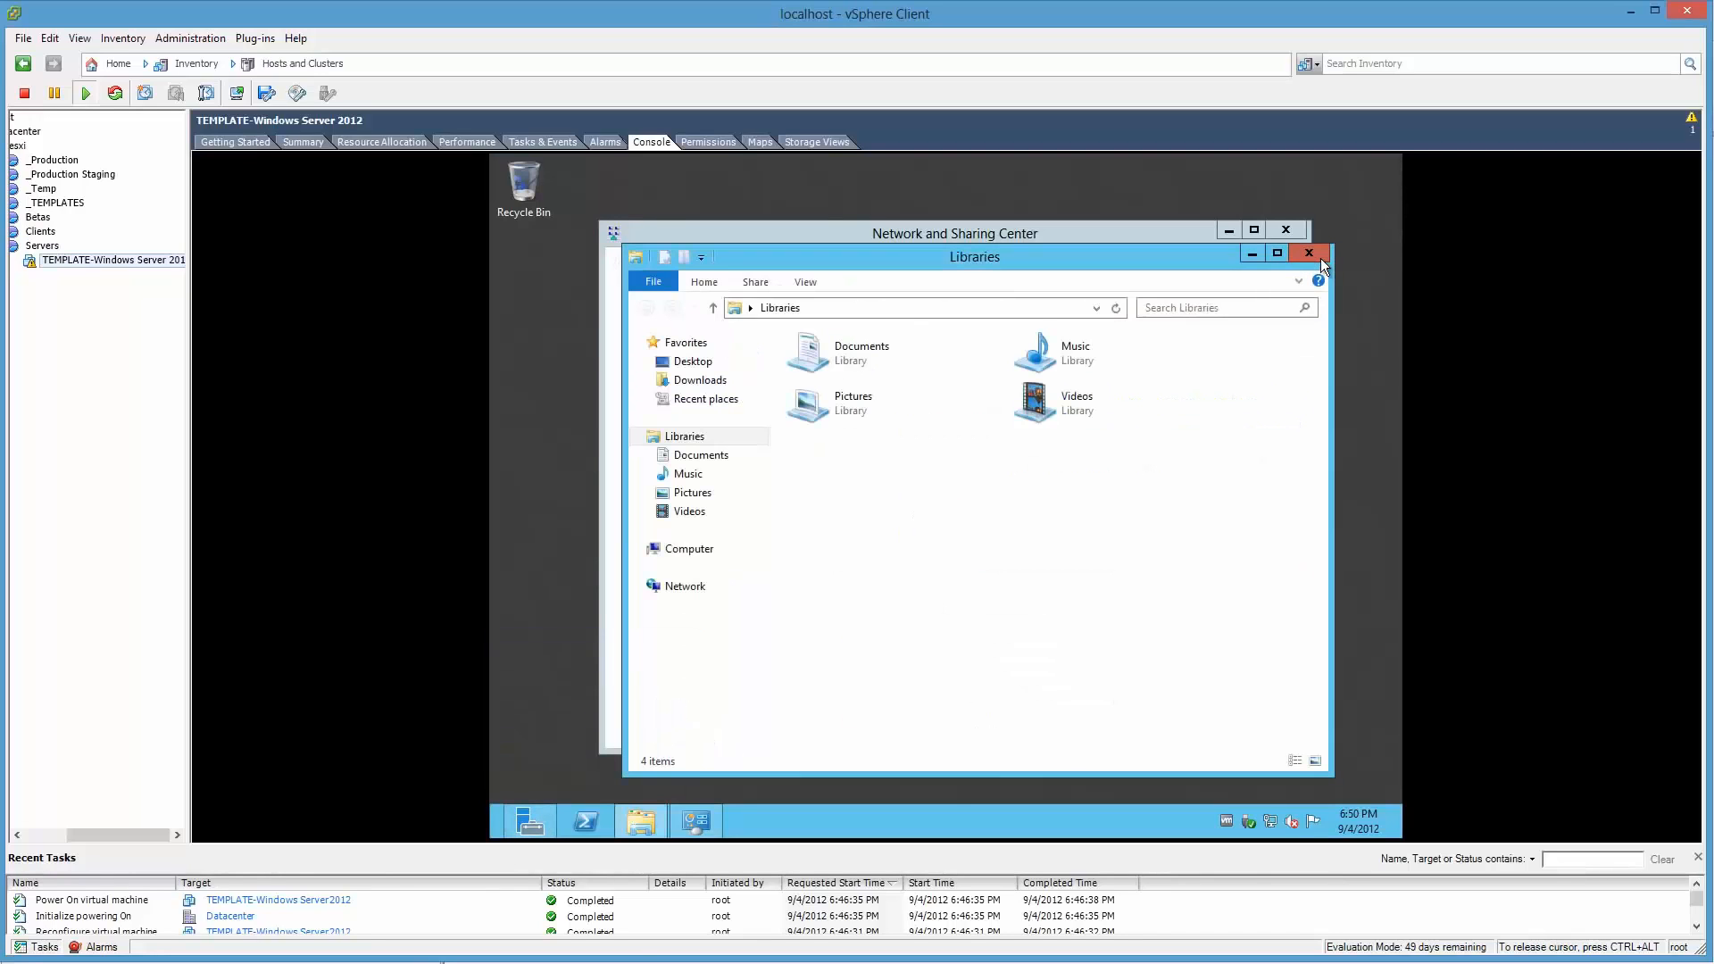
click(1305, 257)
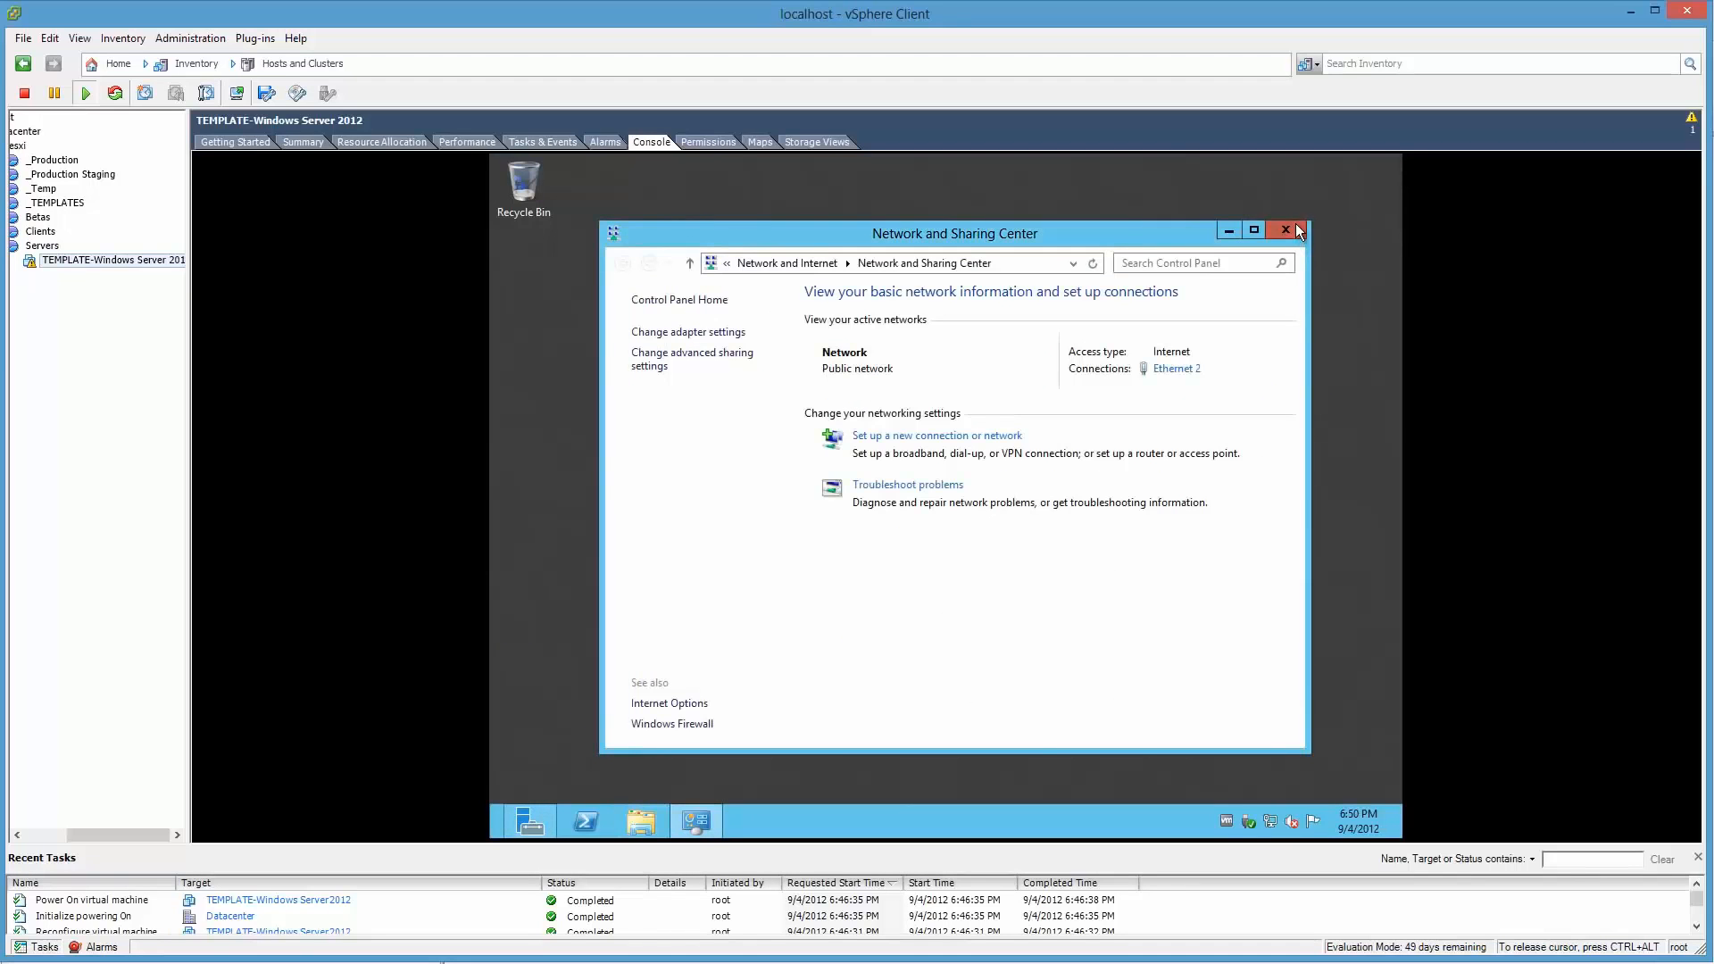
click(1297, 230)
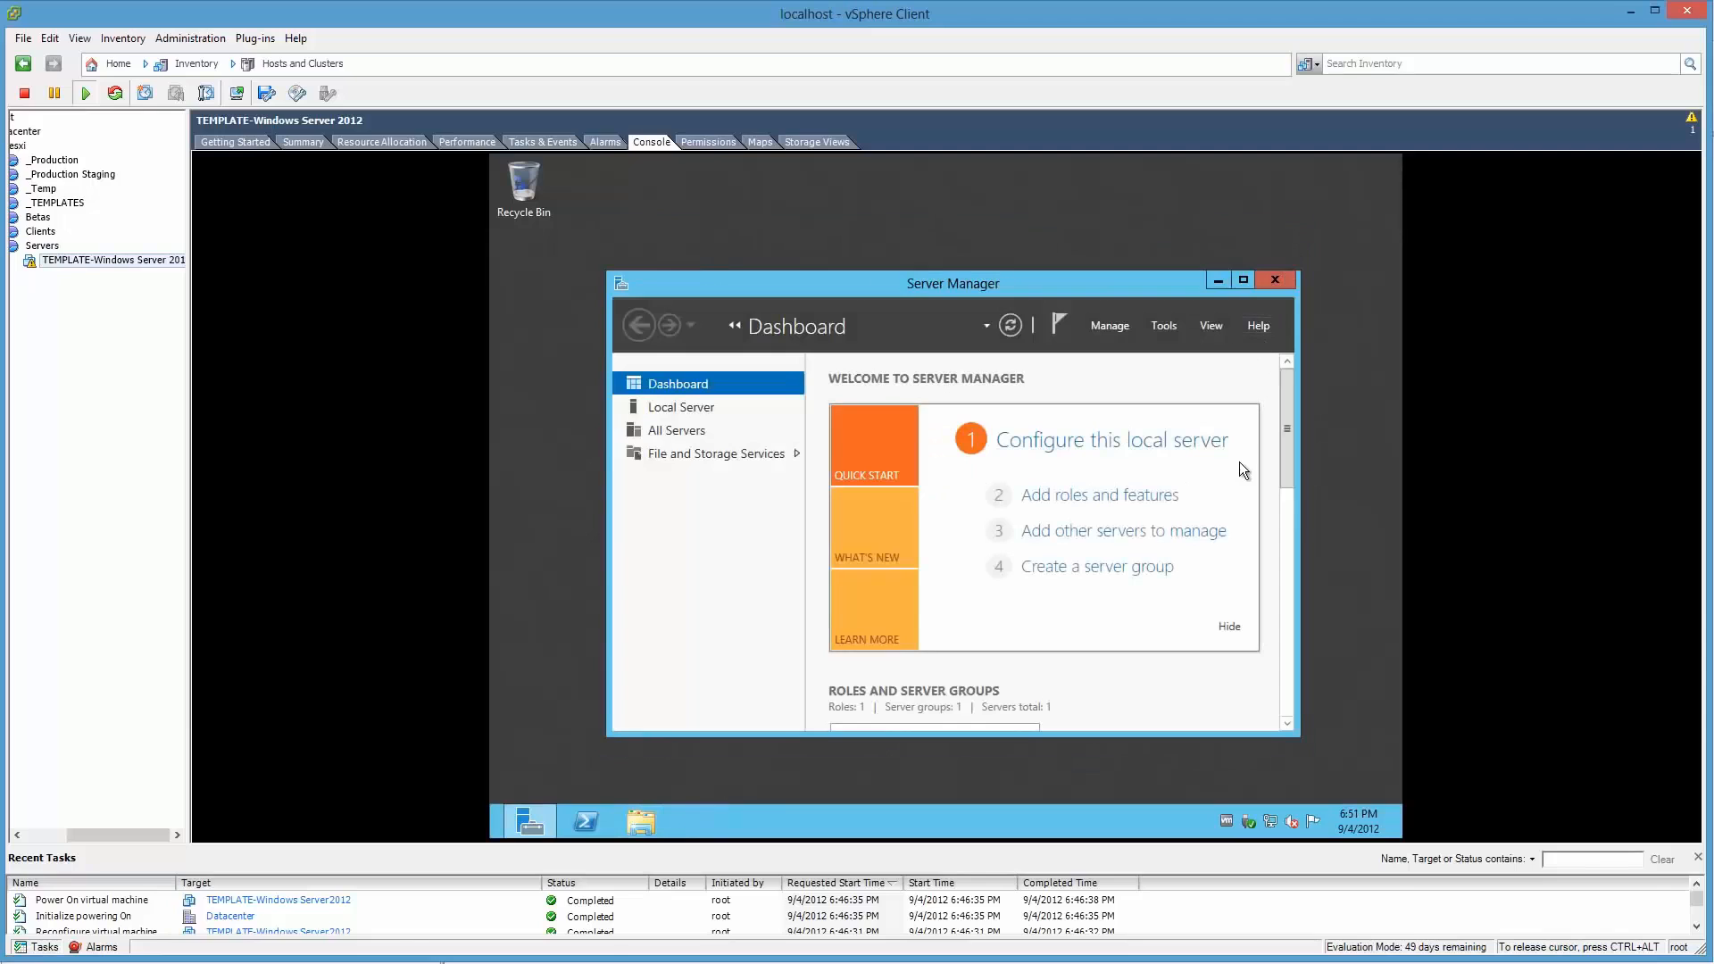
right_click(515, 768)
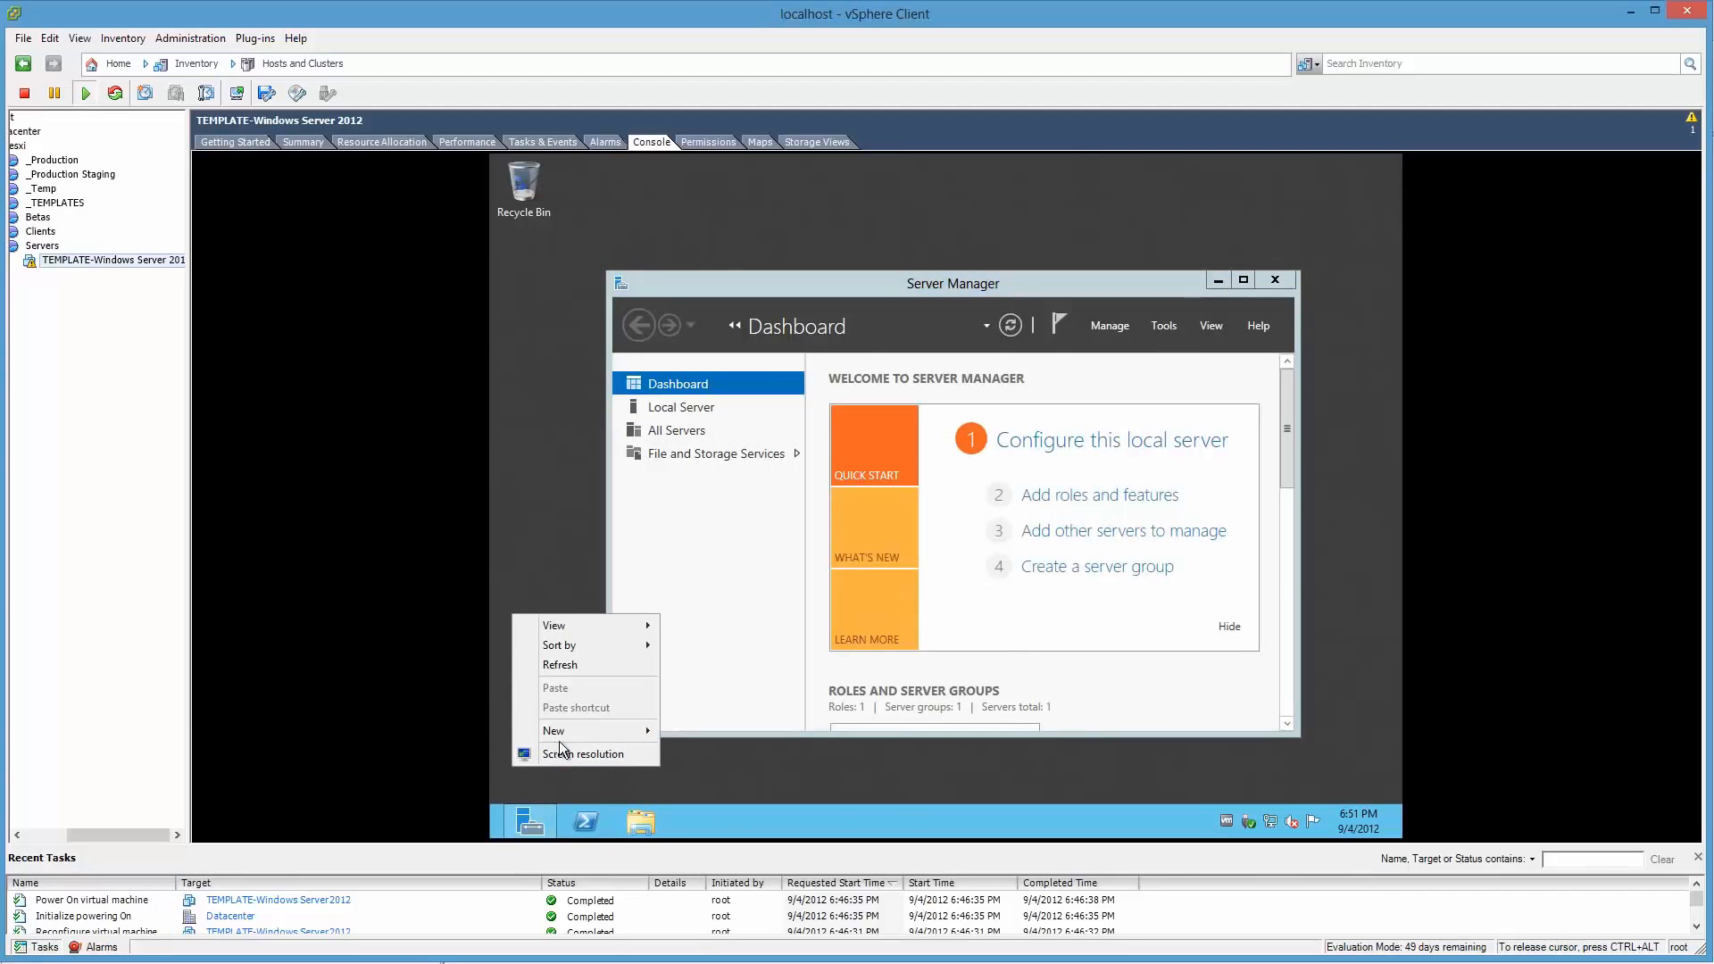
right_click(511, 827)
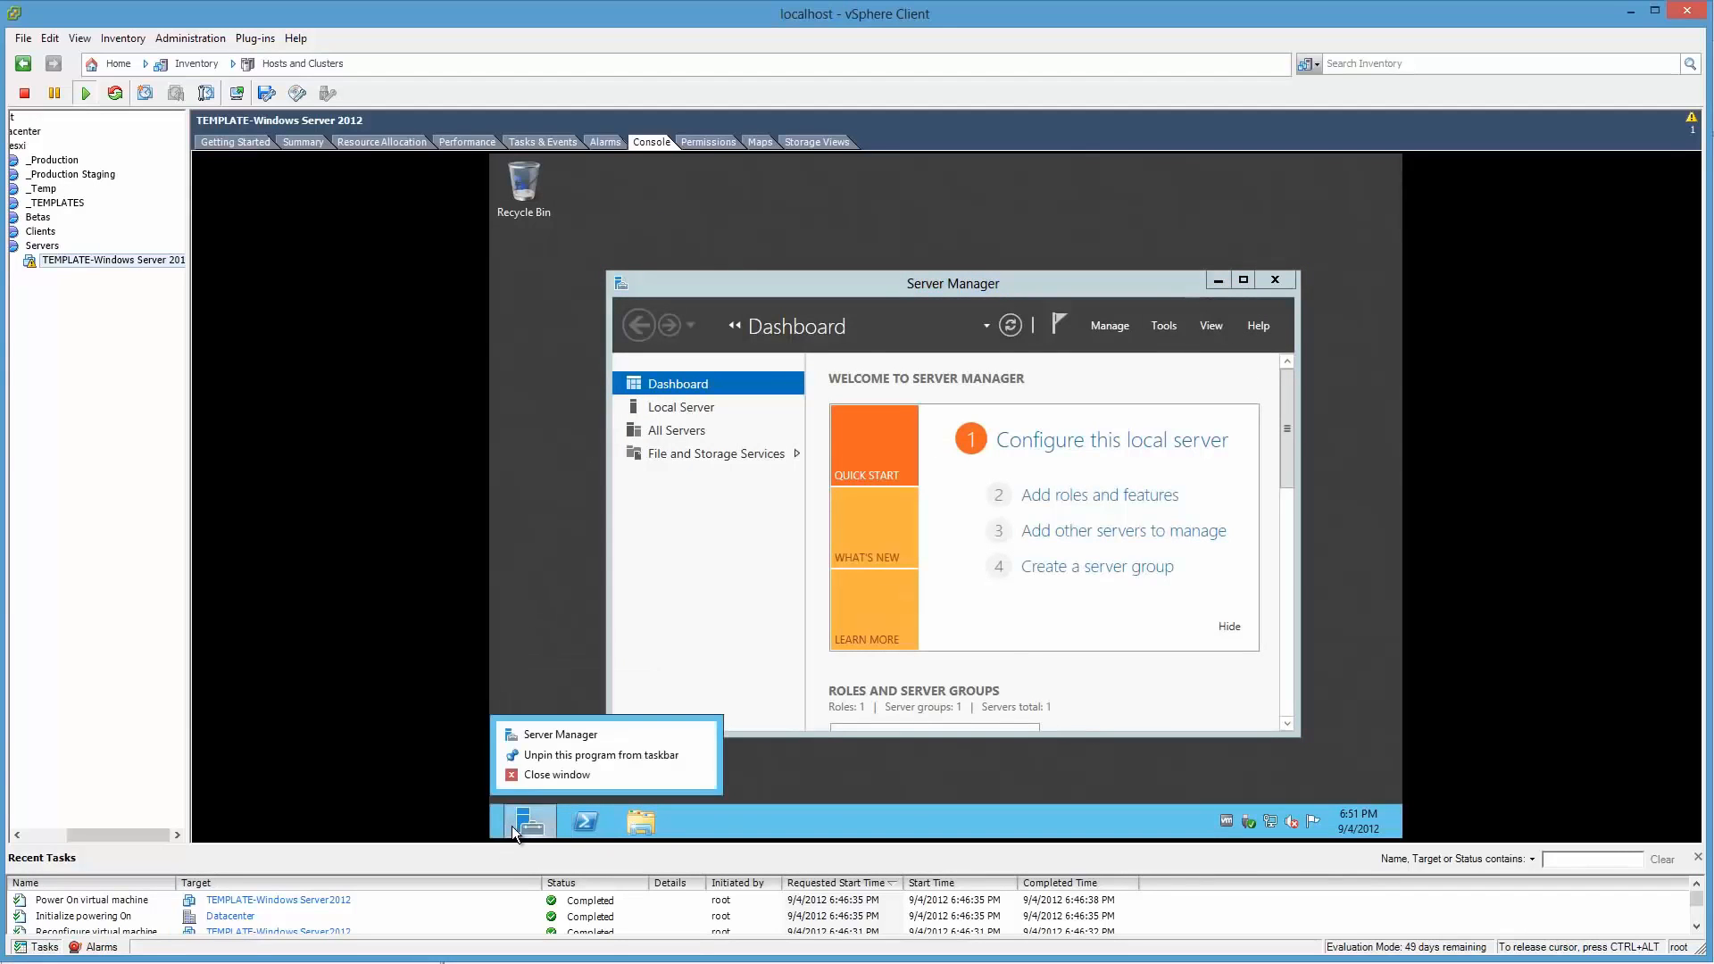
right_click(496, 837)
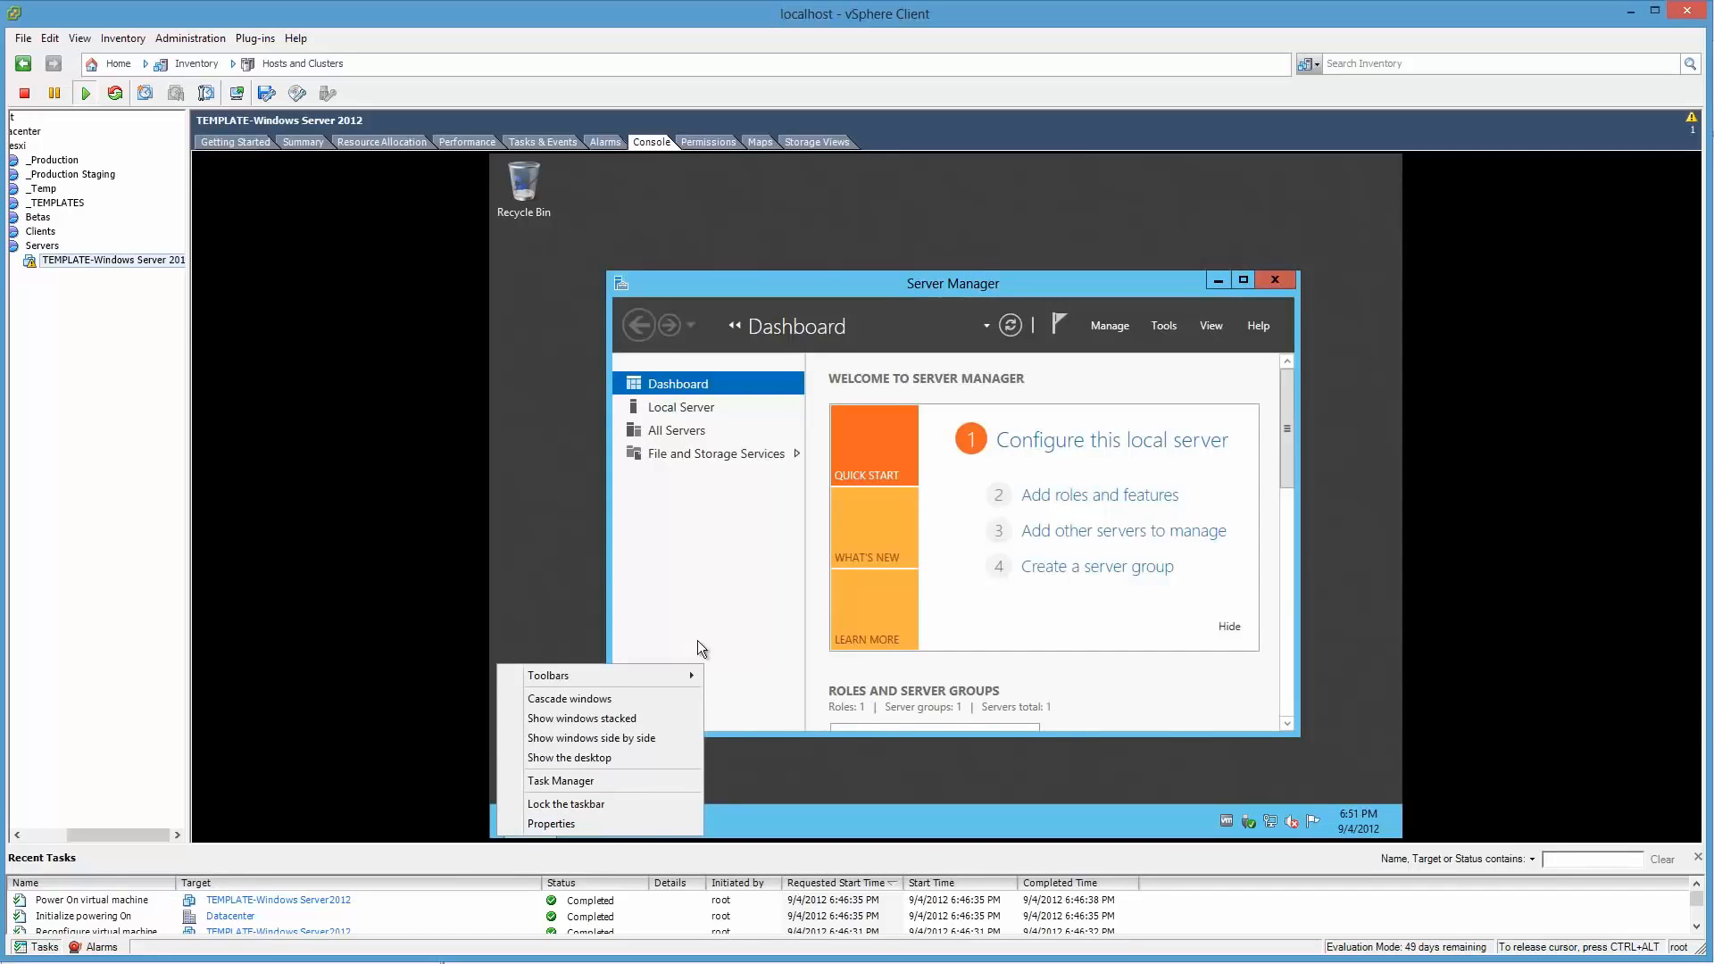
click(758, 820)
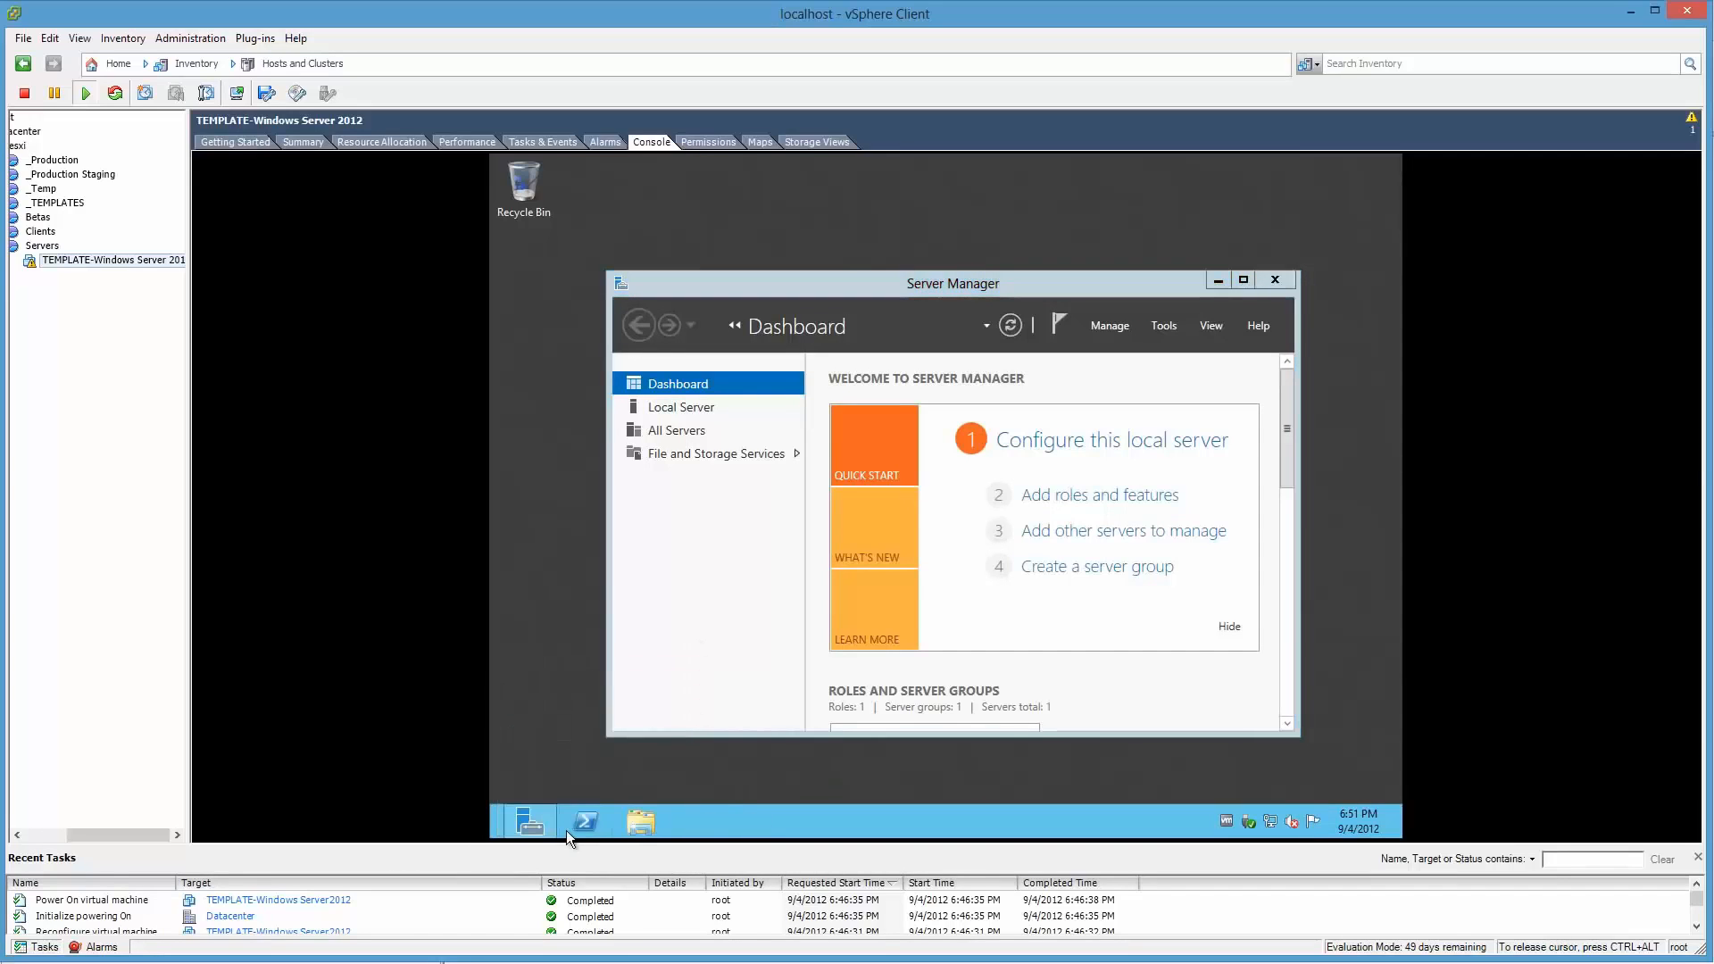
Step: Open the guest's Device Manager, expand the display adapters and select VMware SVGA 3D
right_click(497, 823)
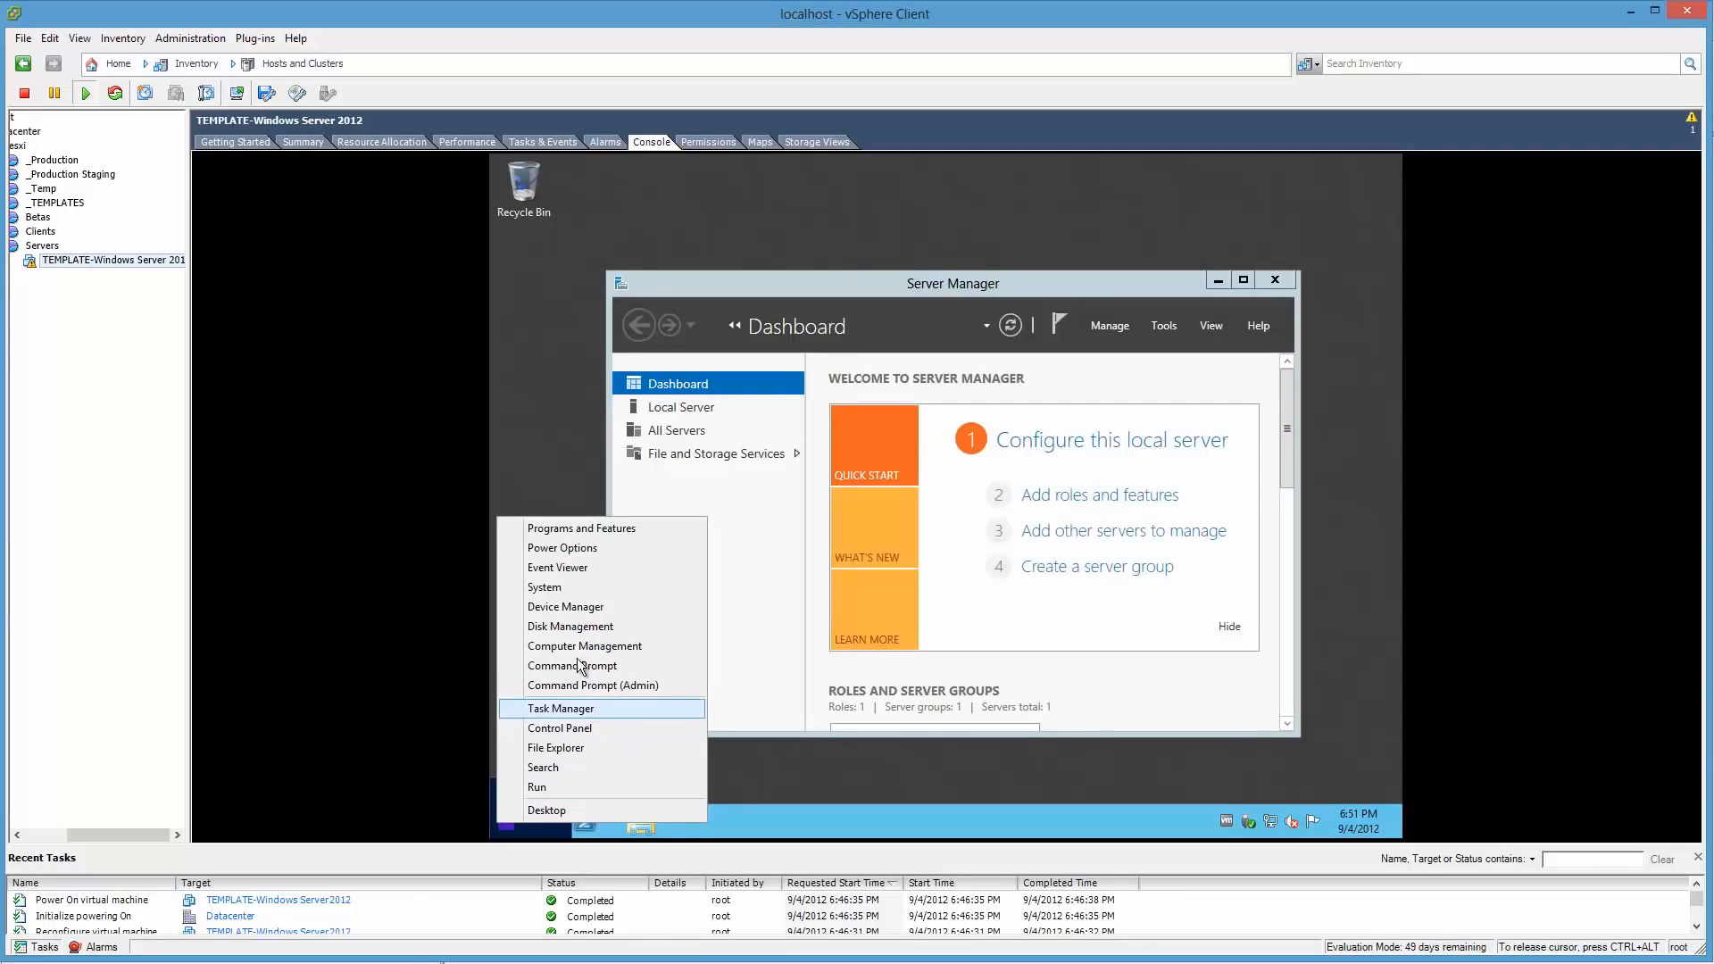
click(568, 608)
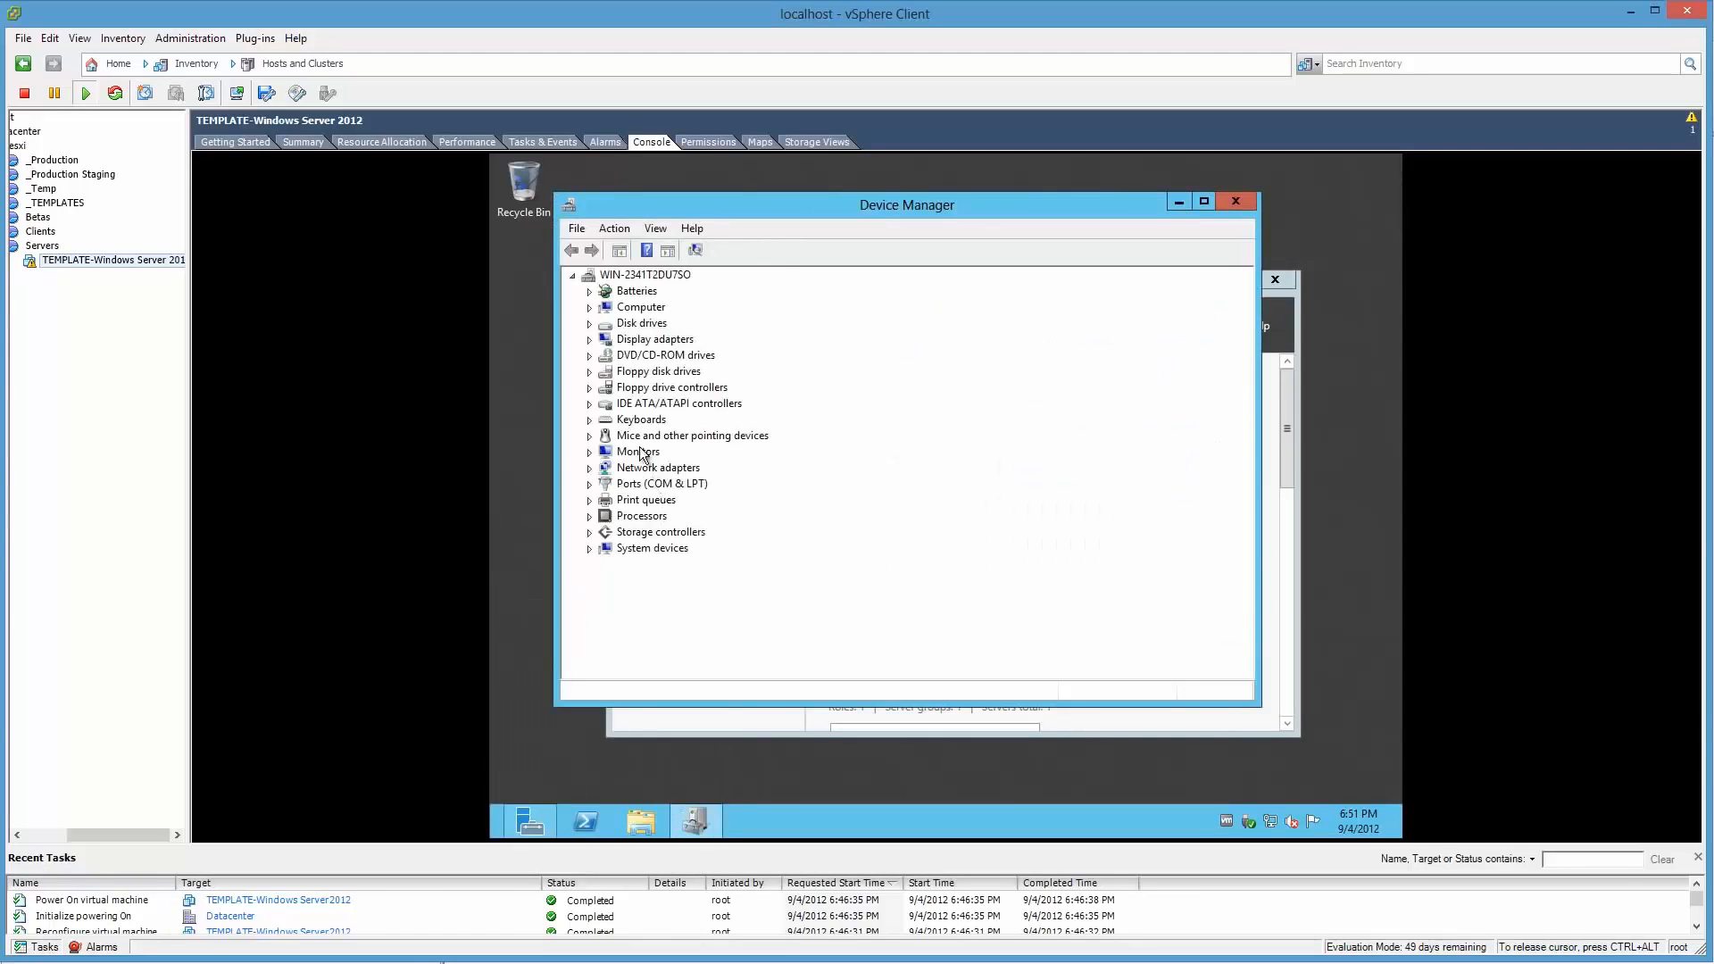
click(589, 340)
click(643, 356)
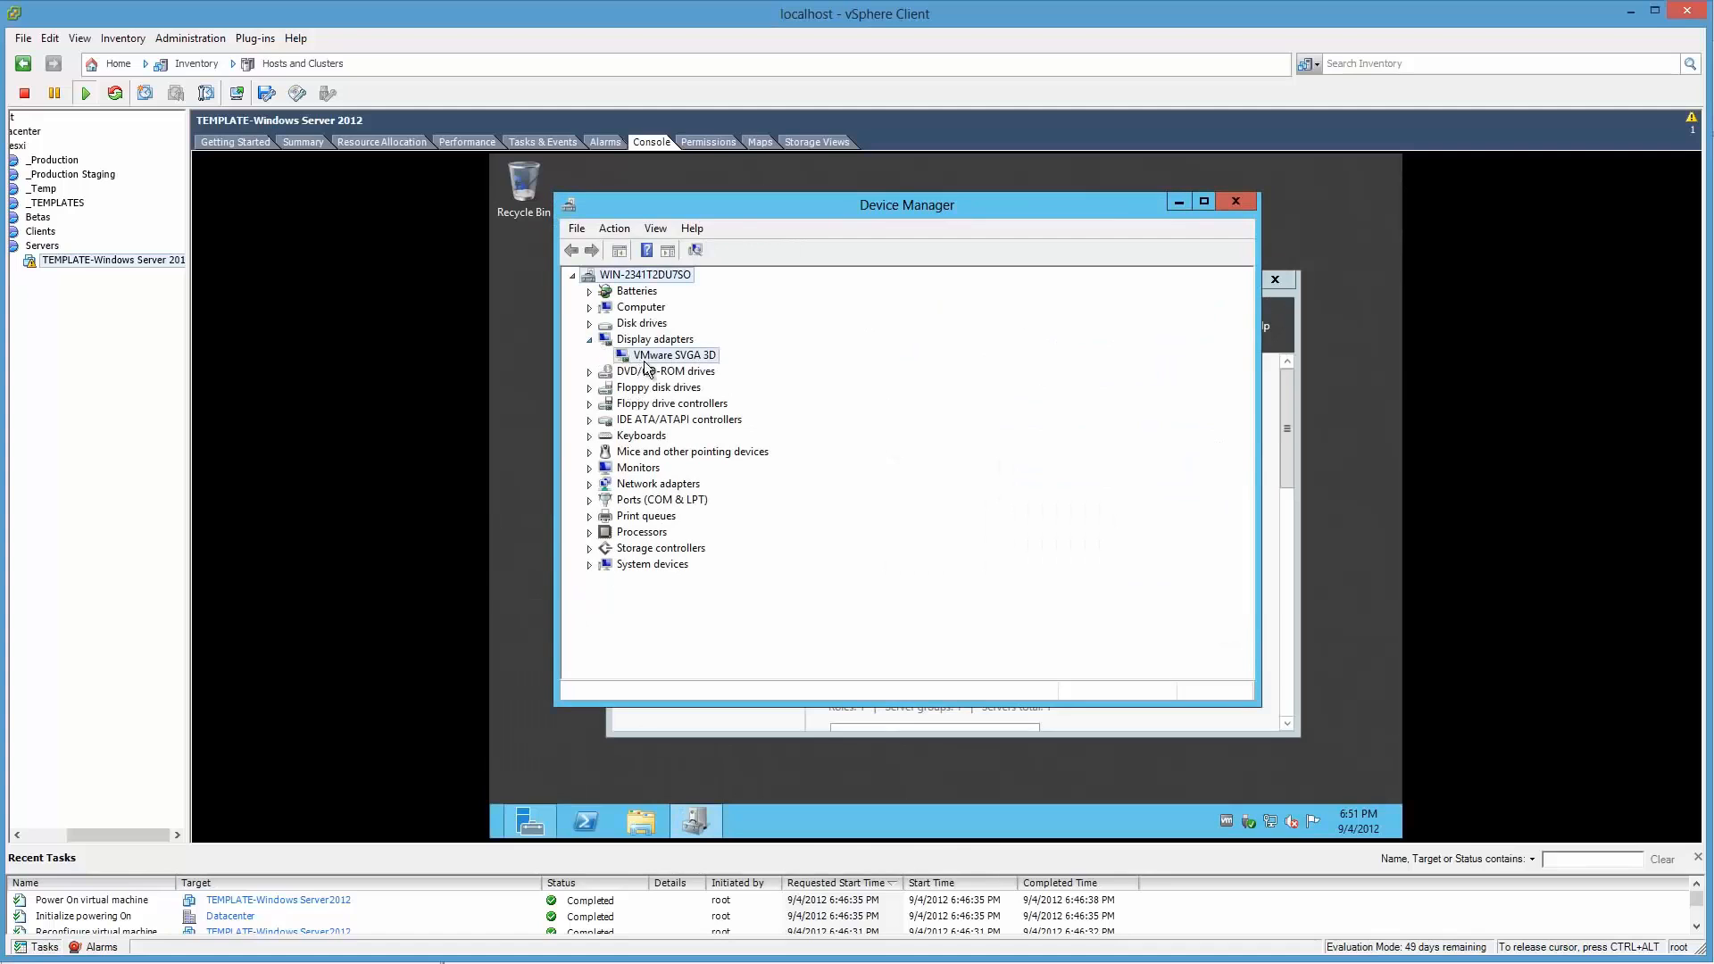
Step: Expand the pointing devices and network adapters, and view the driver information of the vmxnet3 Ethernet Adapter
click(589, 453)
click(589, 500)
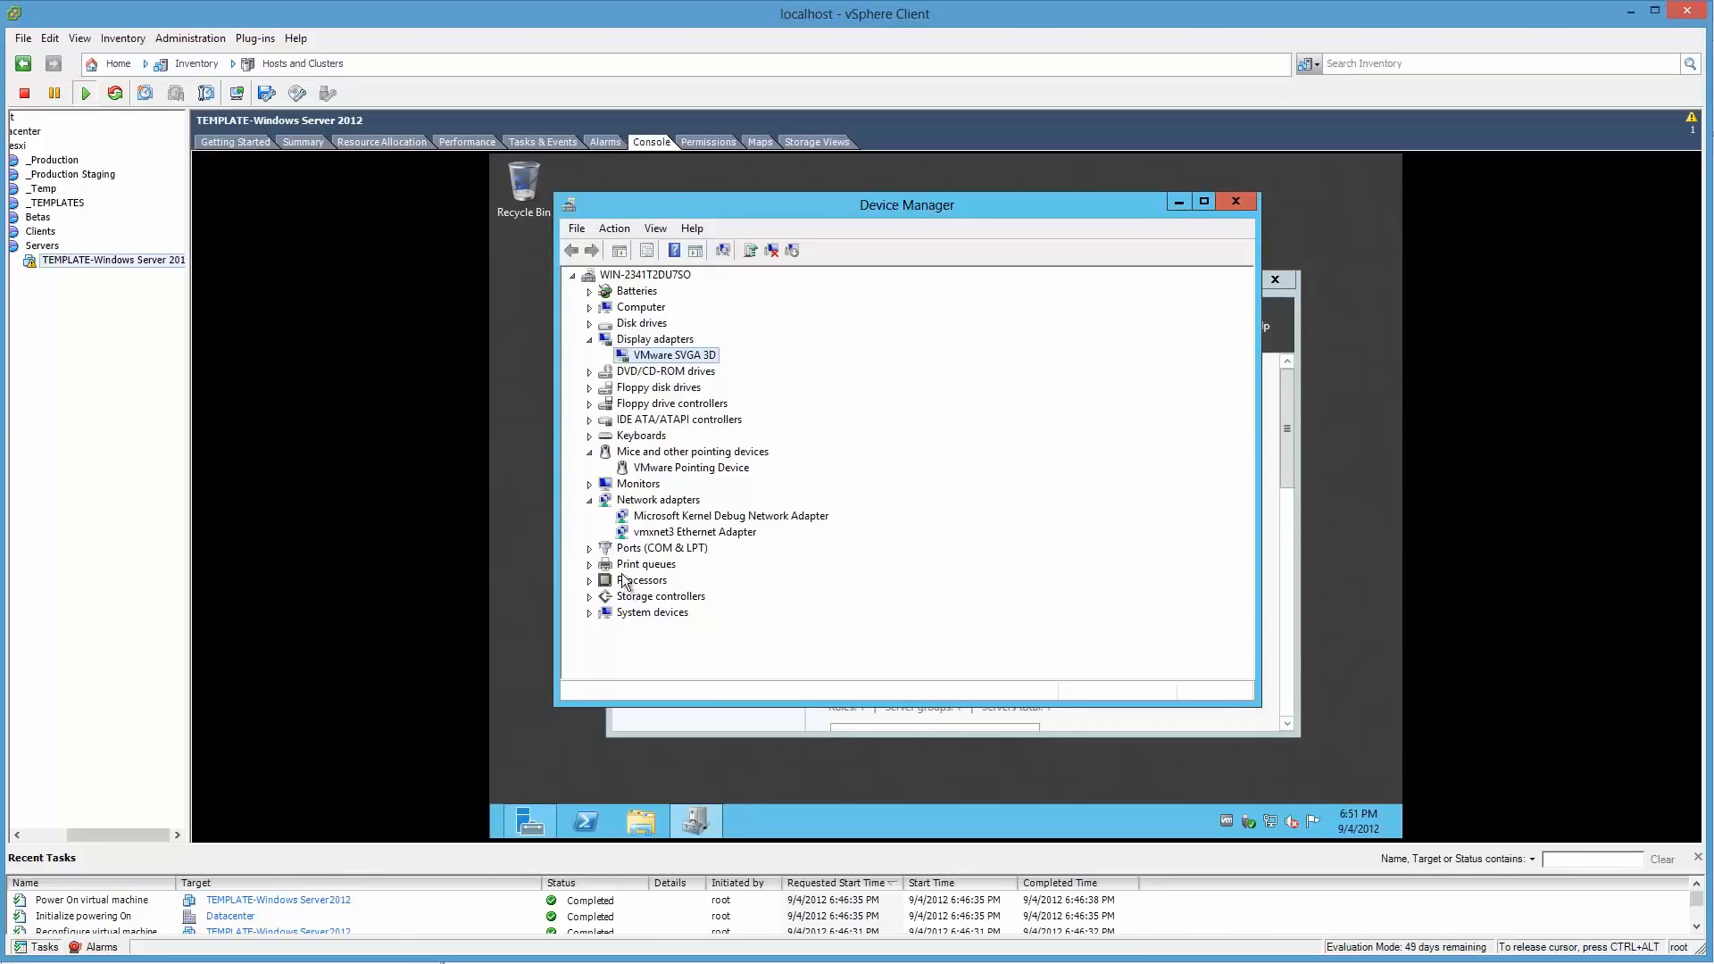
right_click(645, 533)
click(745, 635)
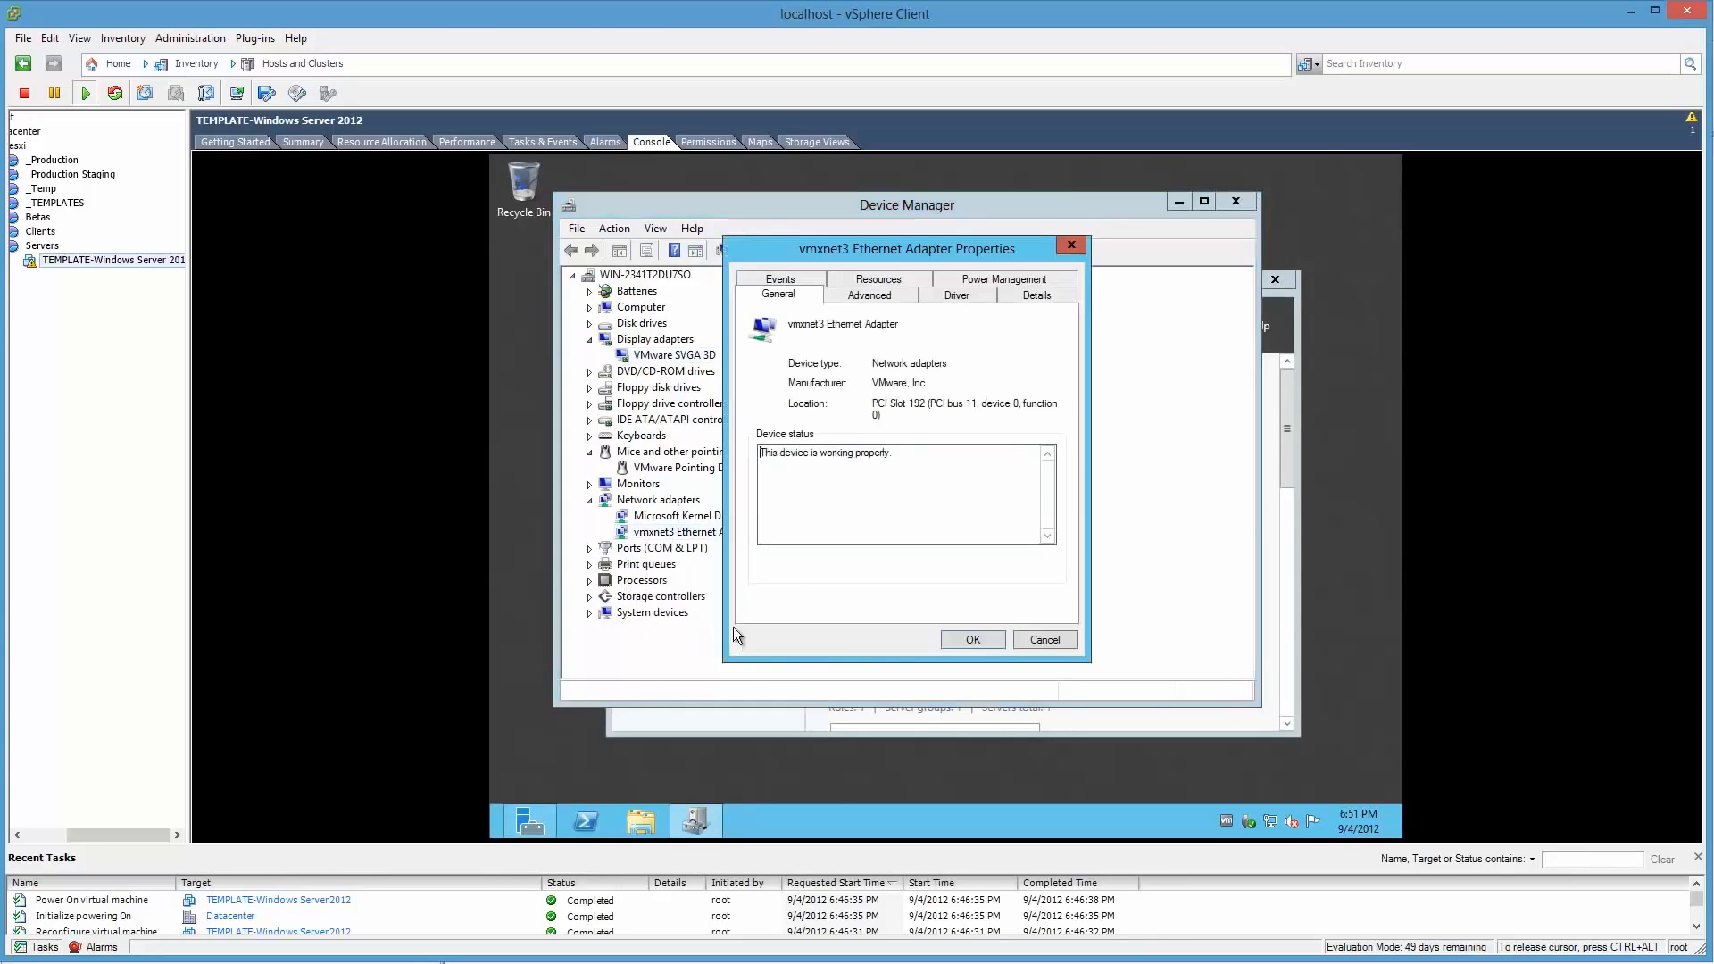
click(927, 298)
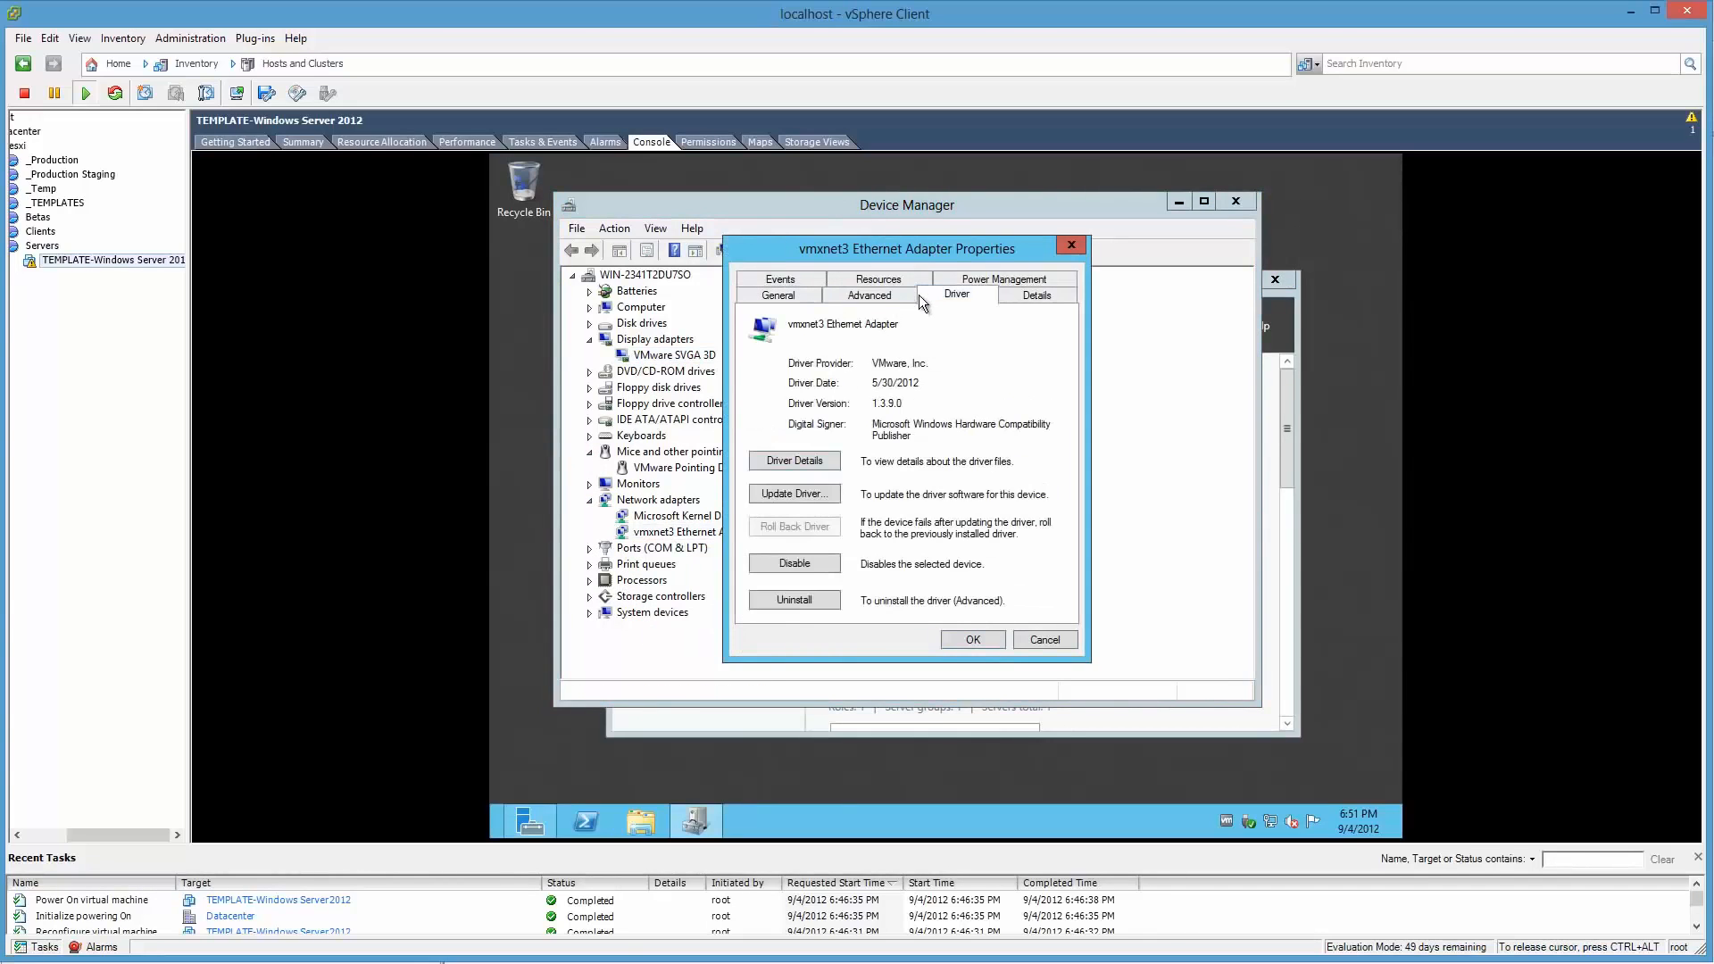
key(Escape)
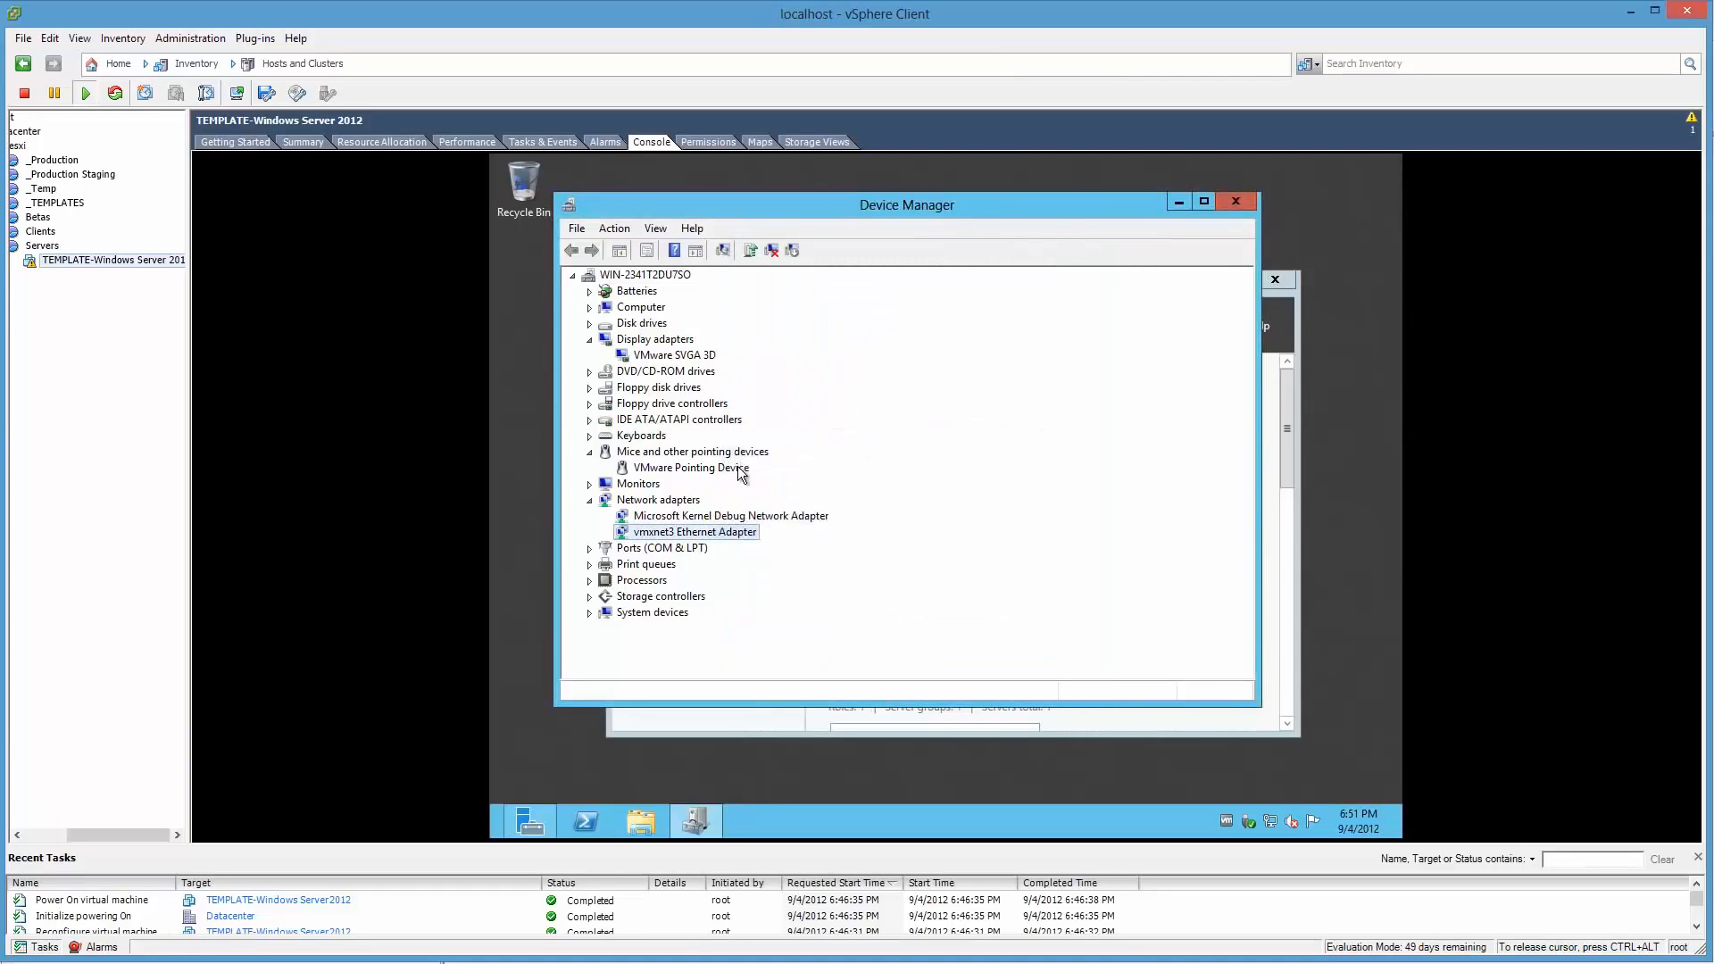
Step: View the driver information of the VMware Pointing Device, and close its properties
right_click(739, 468)
click(812, 534)
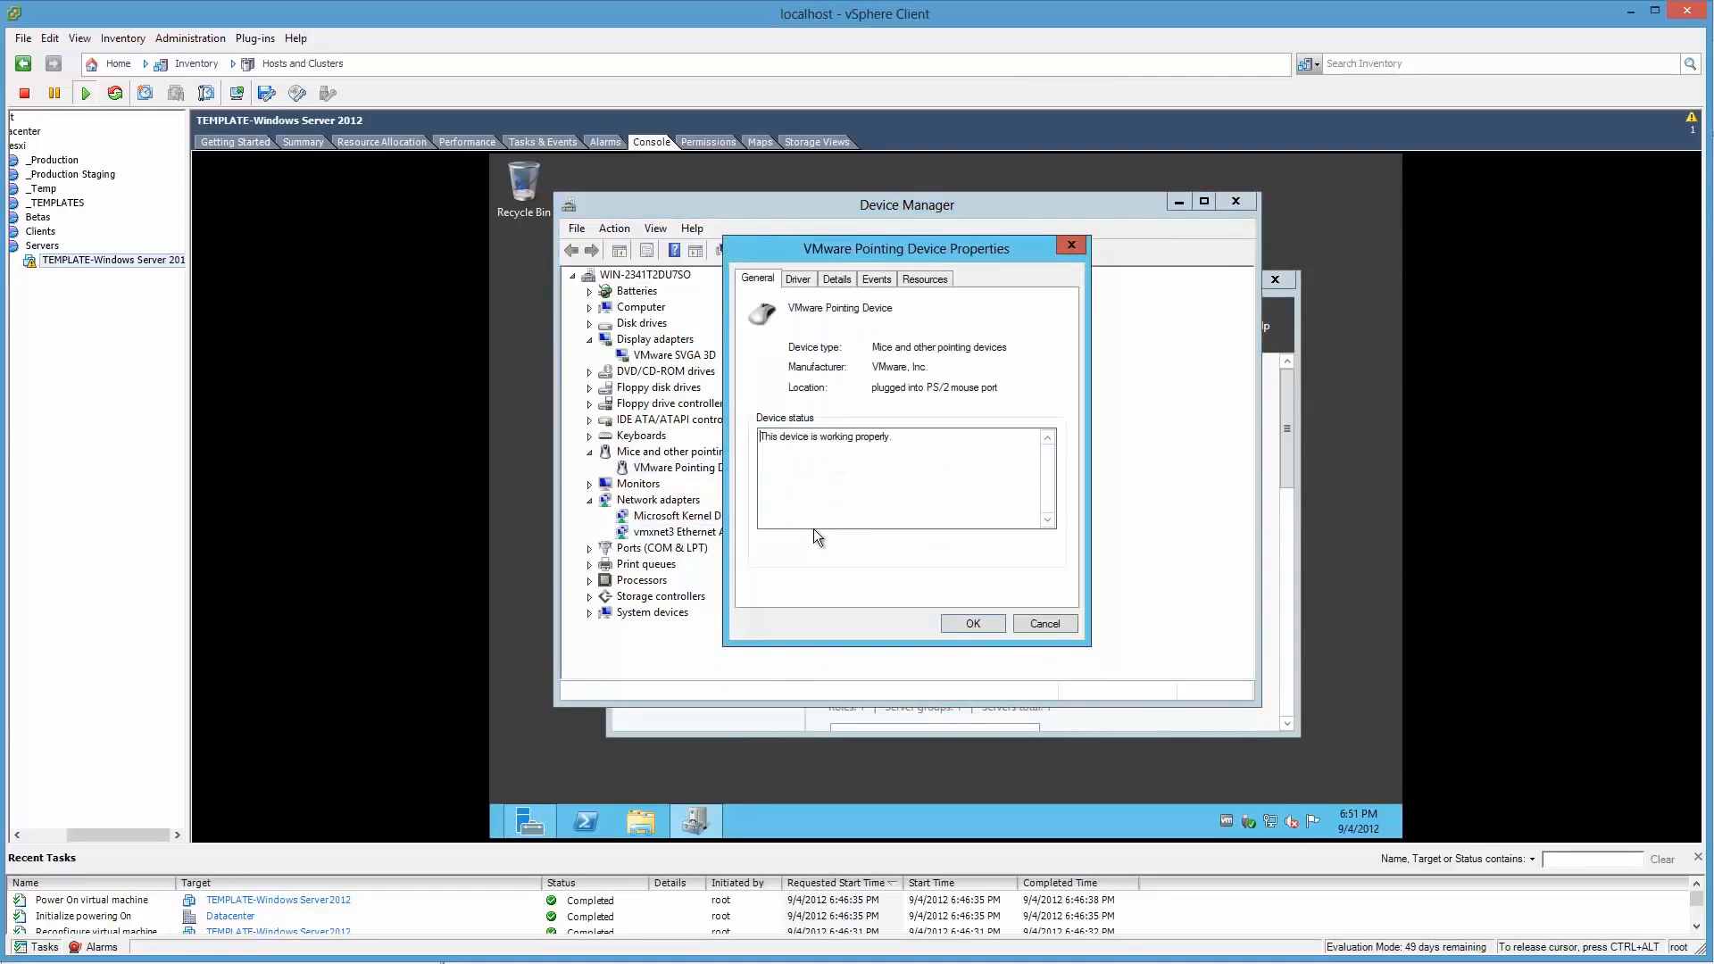
click(810, 280)
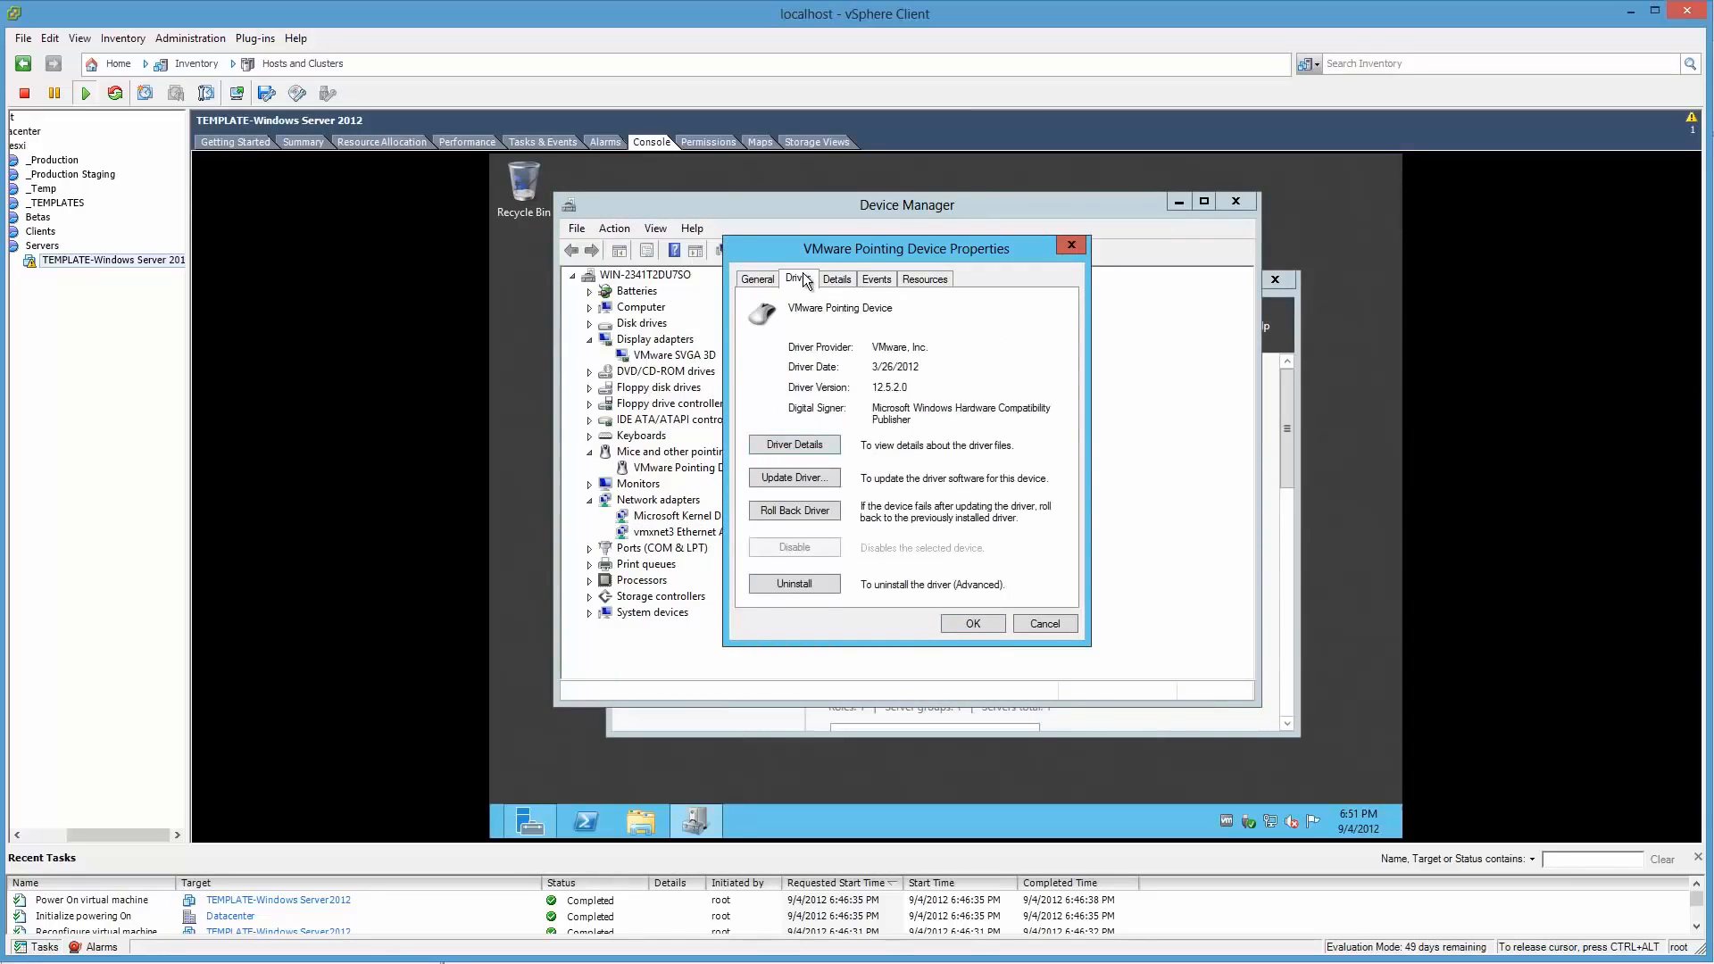
key(Escape)
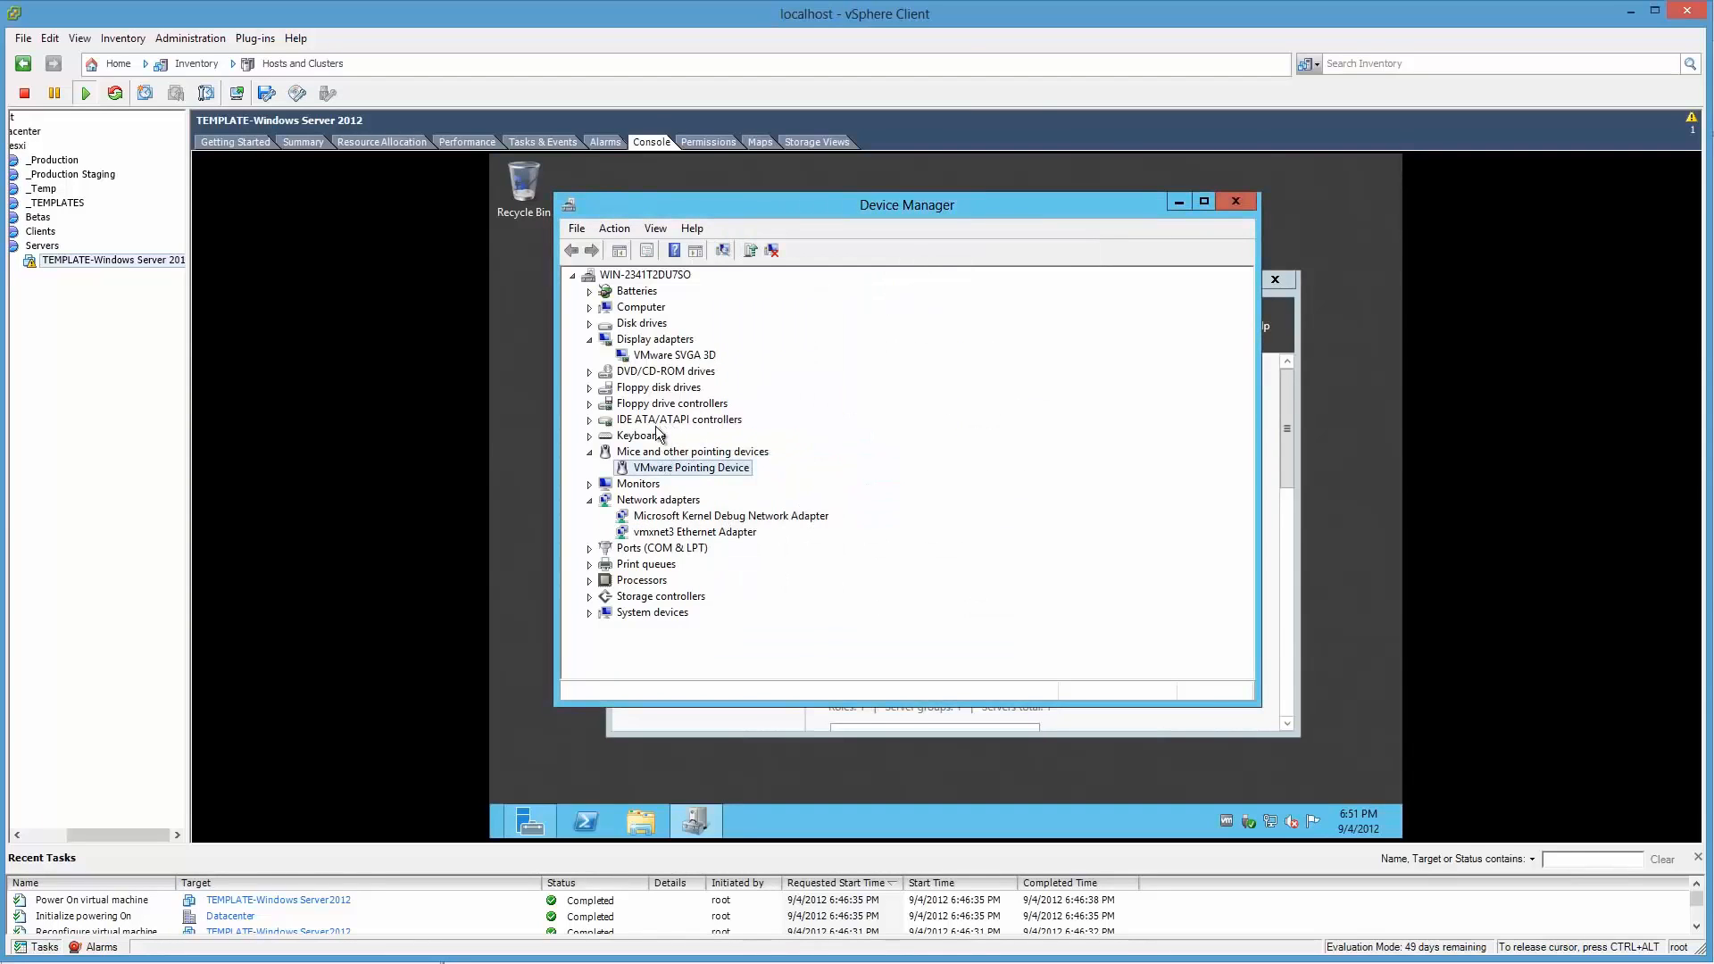
Step: Expand the IDE ATA/ATAPI and storage controllers, and view the driver information of the LSI SAS 3000 series adapter
click(592, 419)
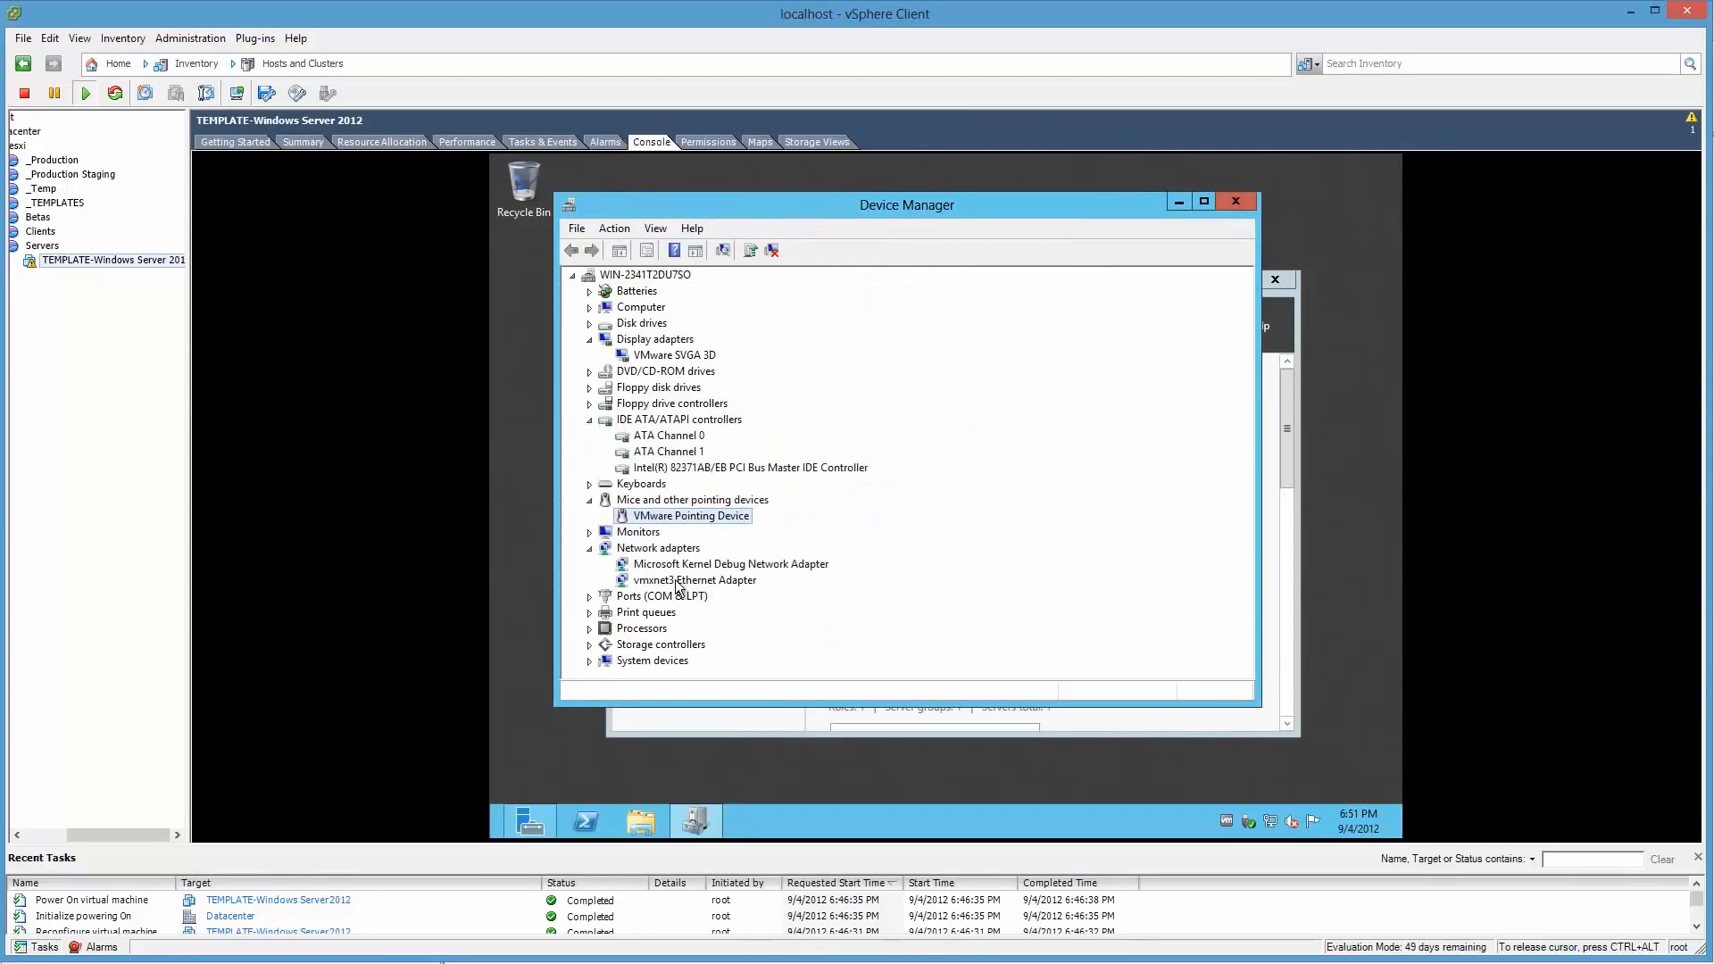
click(589, 645)
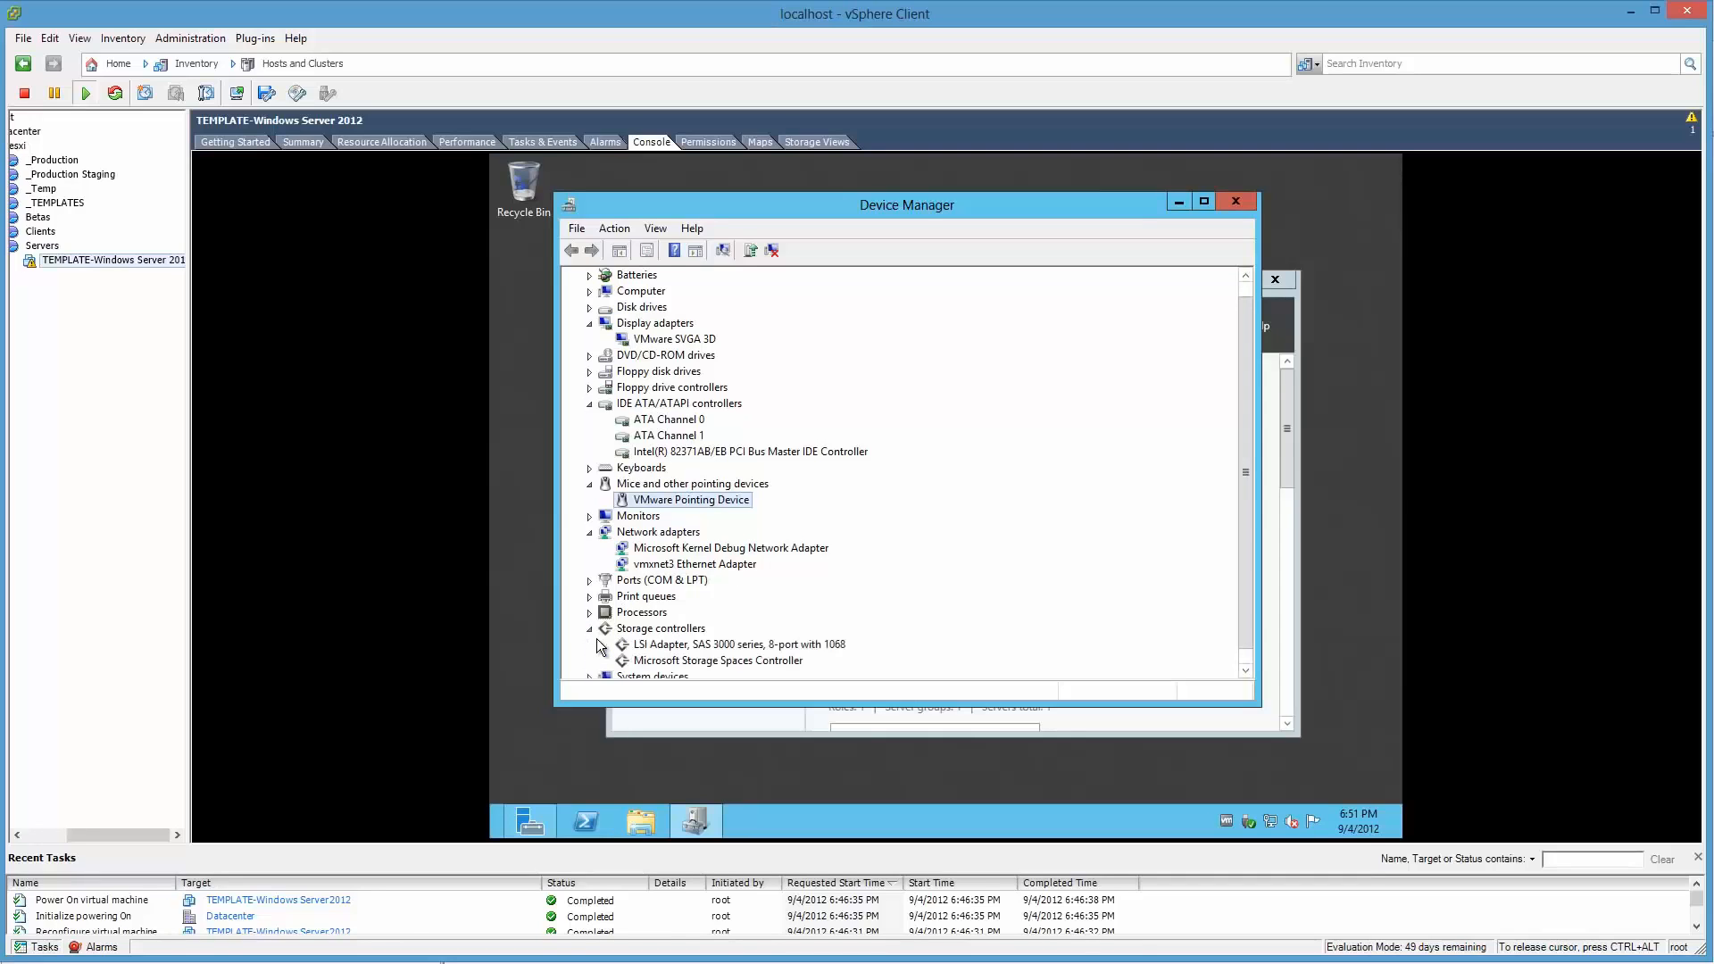
right_click(656, 647)
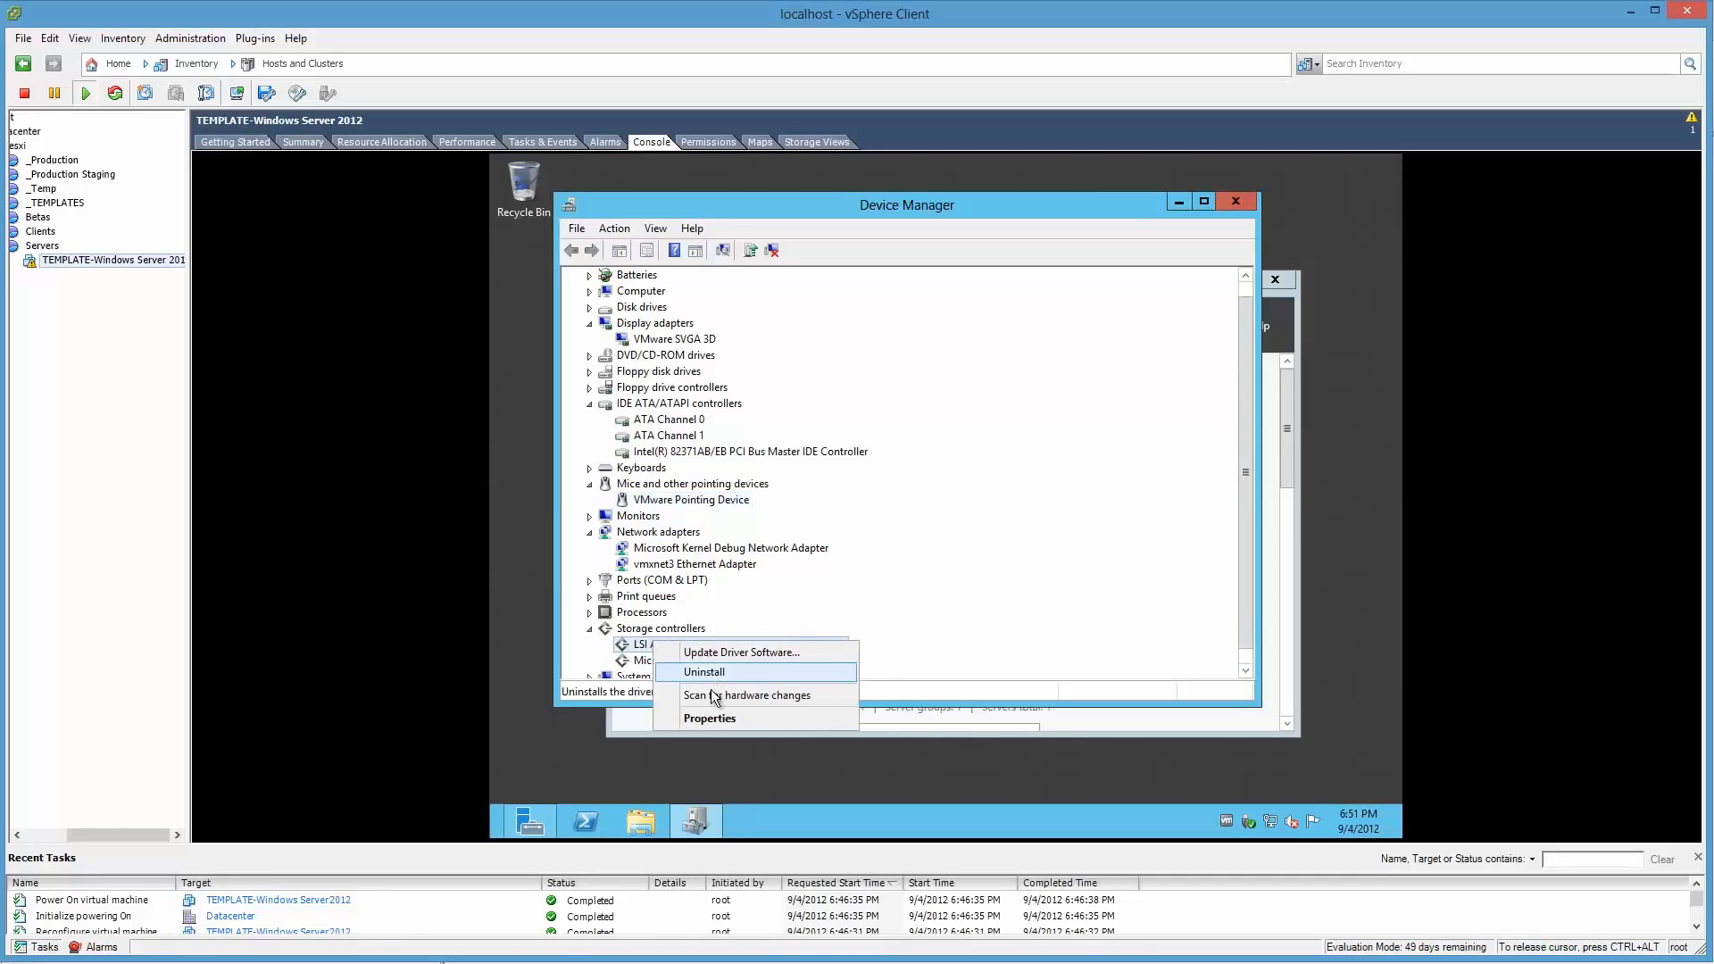
click(706, 725)
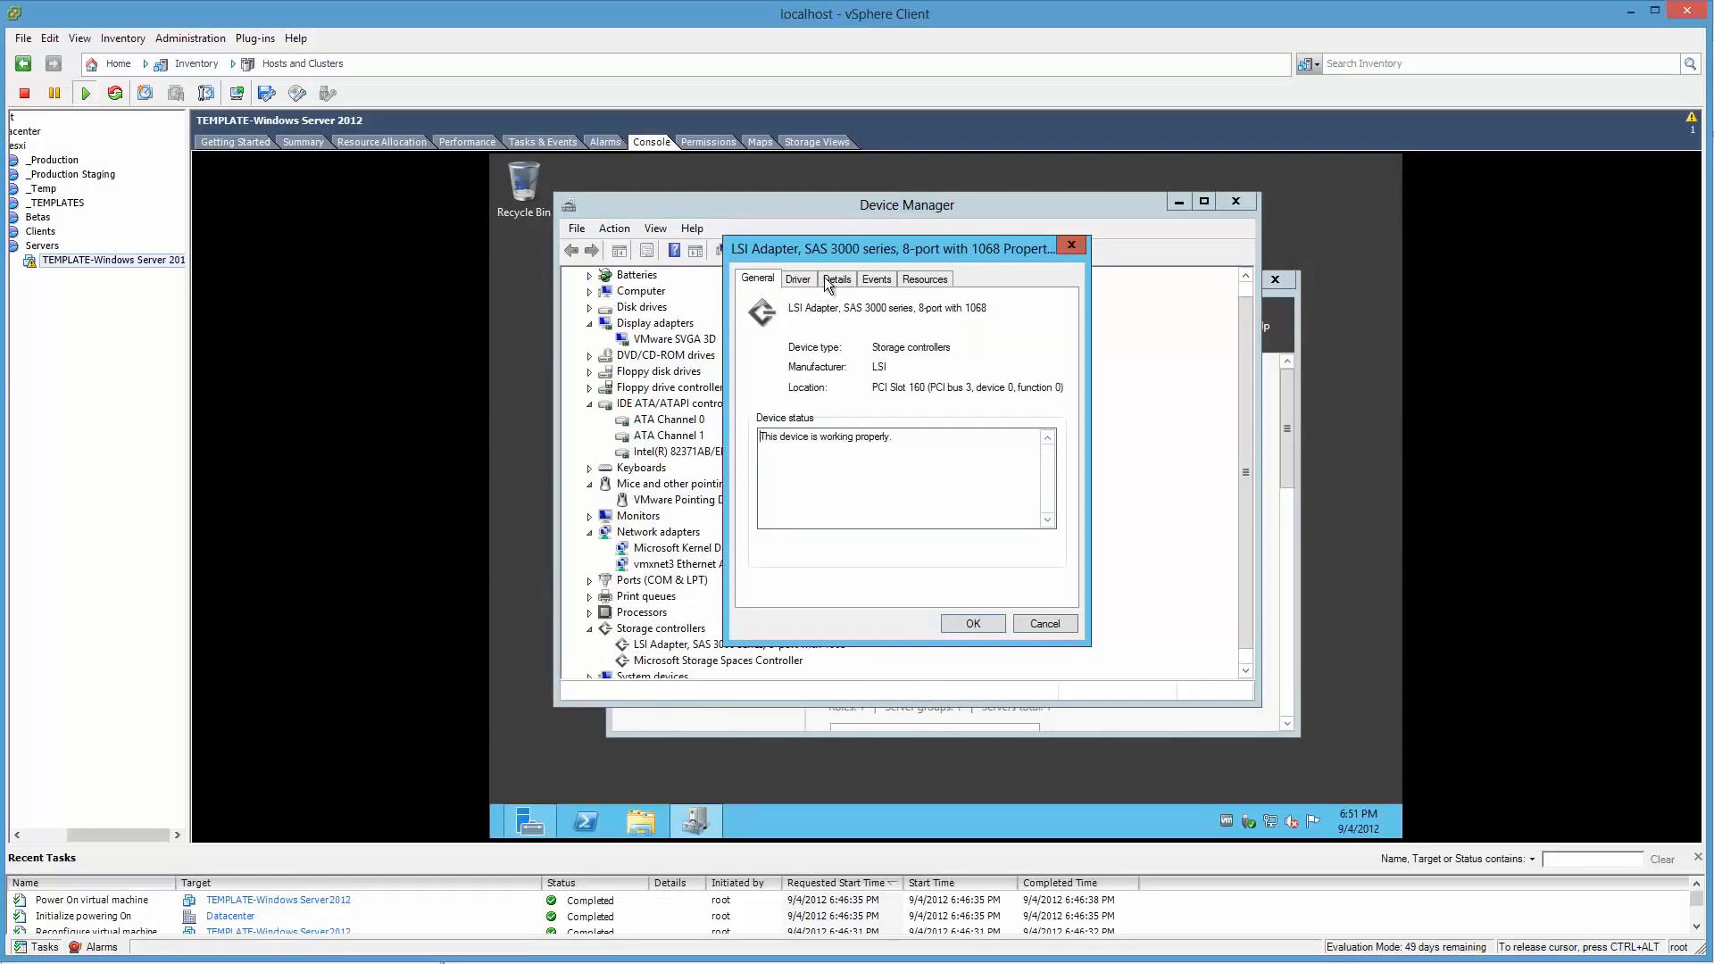
click(796, 273)
key(Escape)
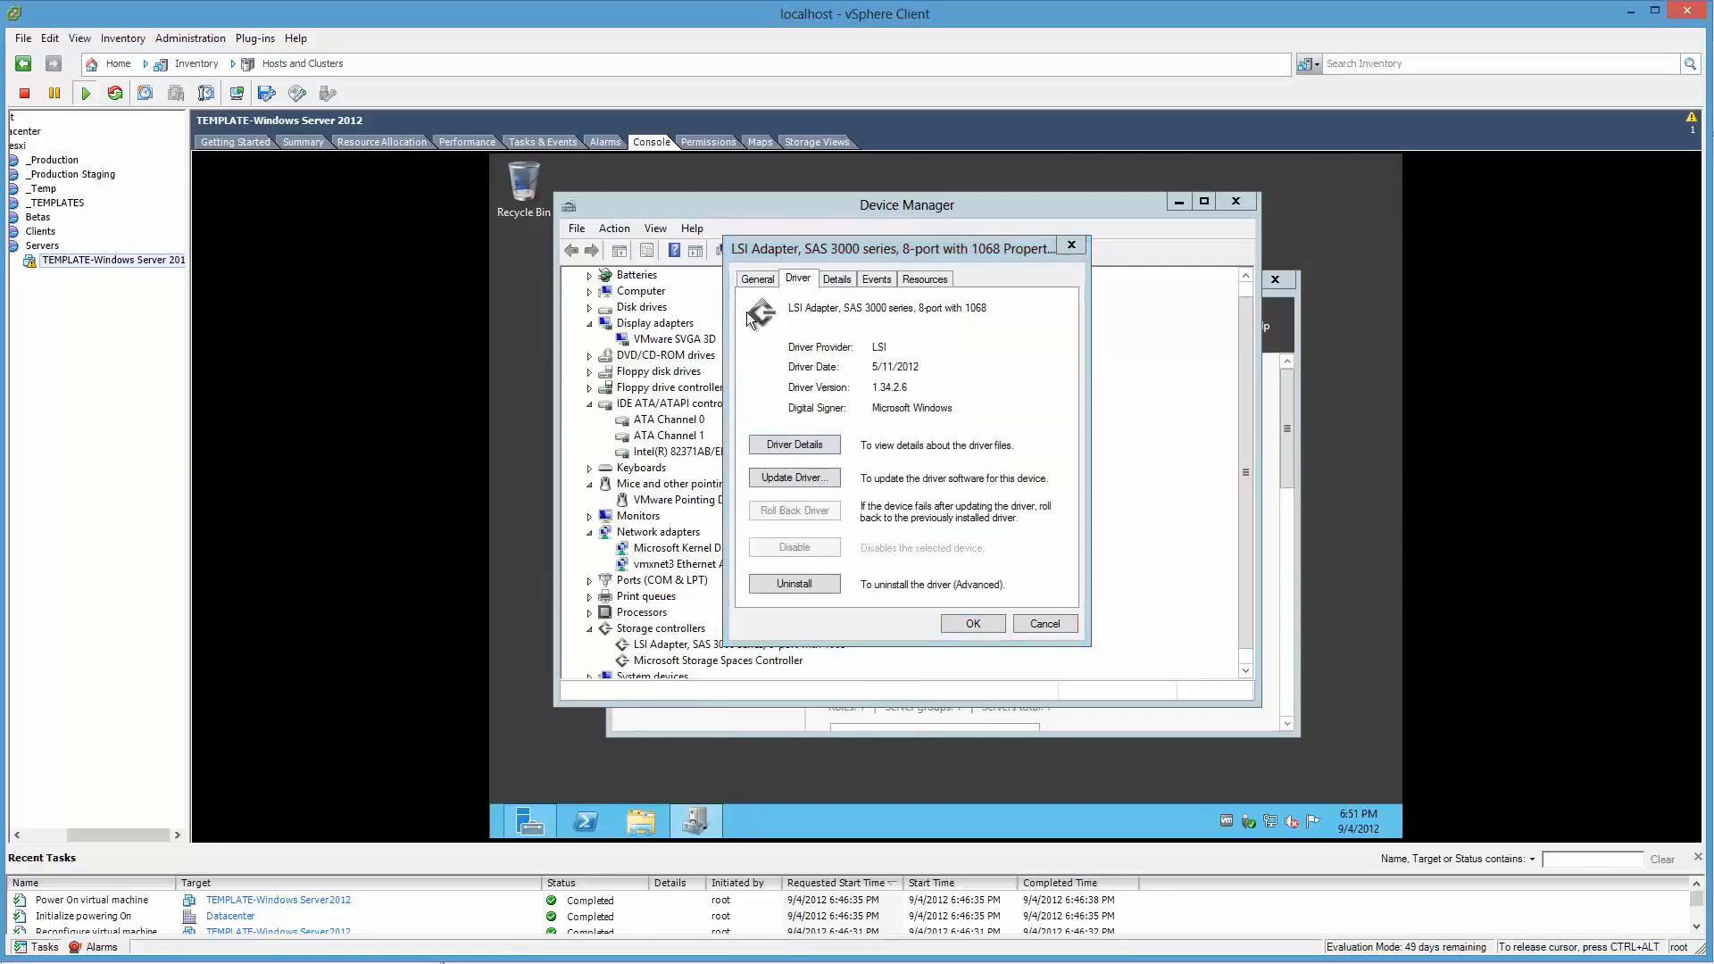
Step: View the VMware SVGA 3D driver information, and close Device Manager and Server Manager in the guest
right_click(691, 335)
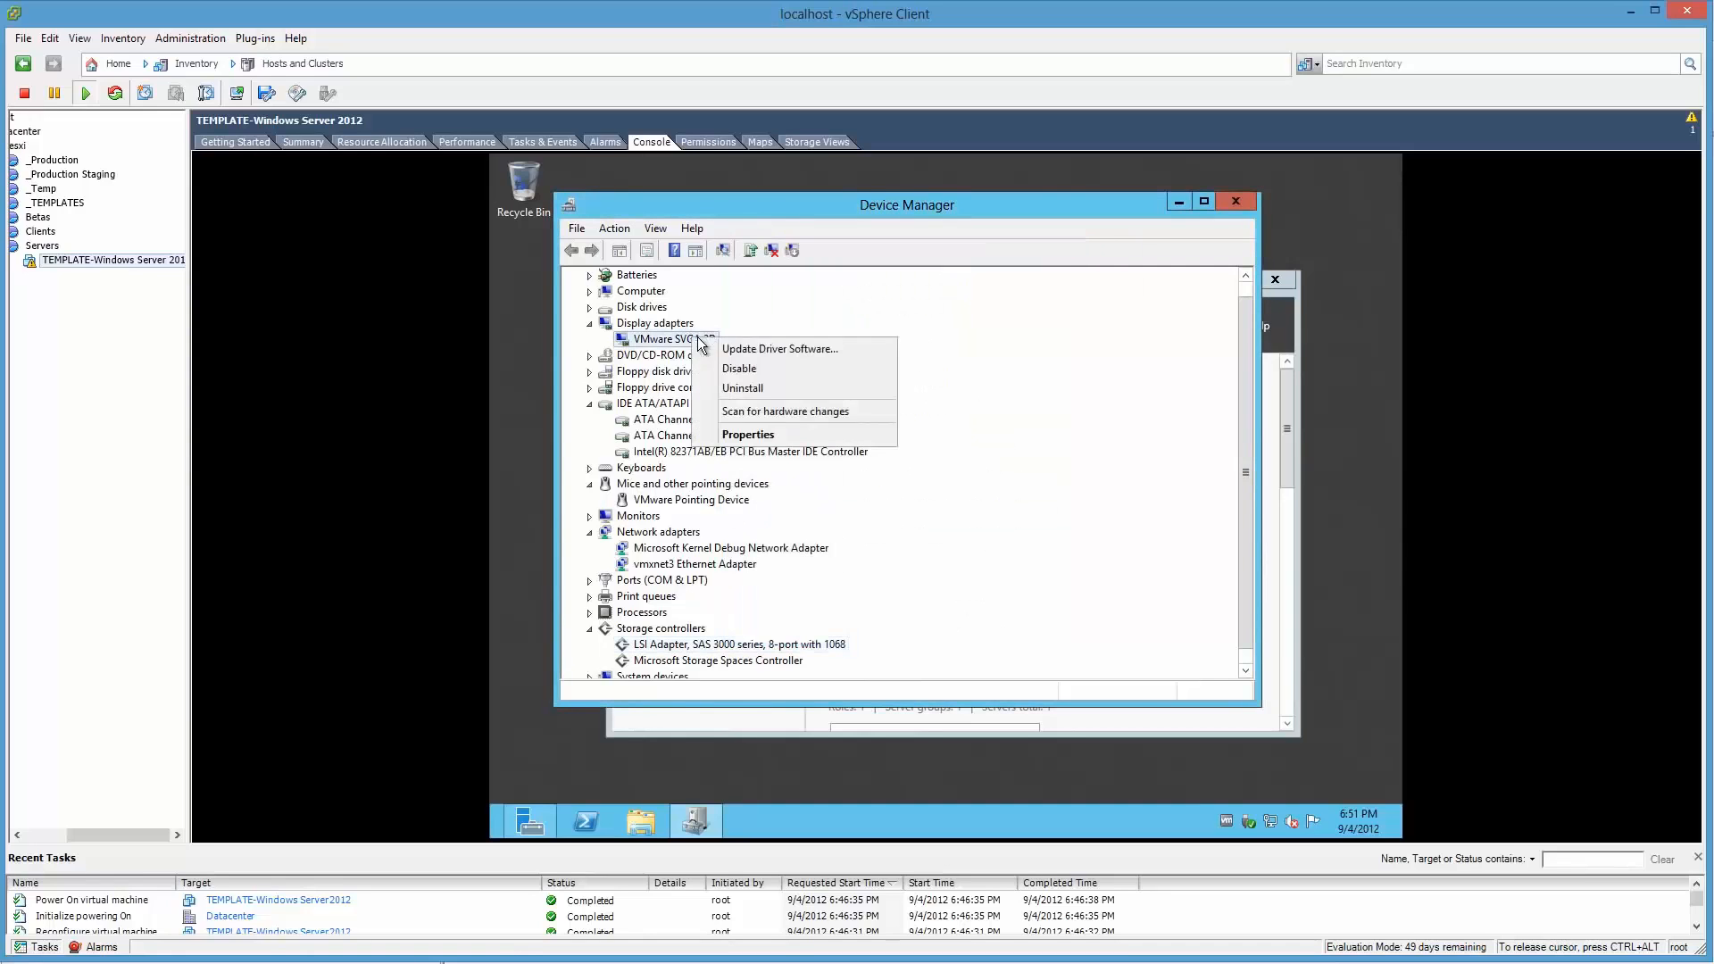
click(764, 434)
click(797, 279)
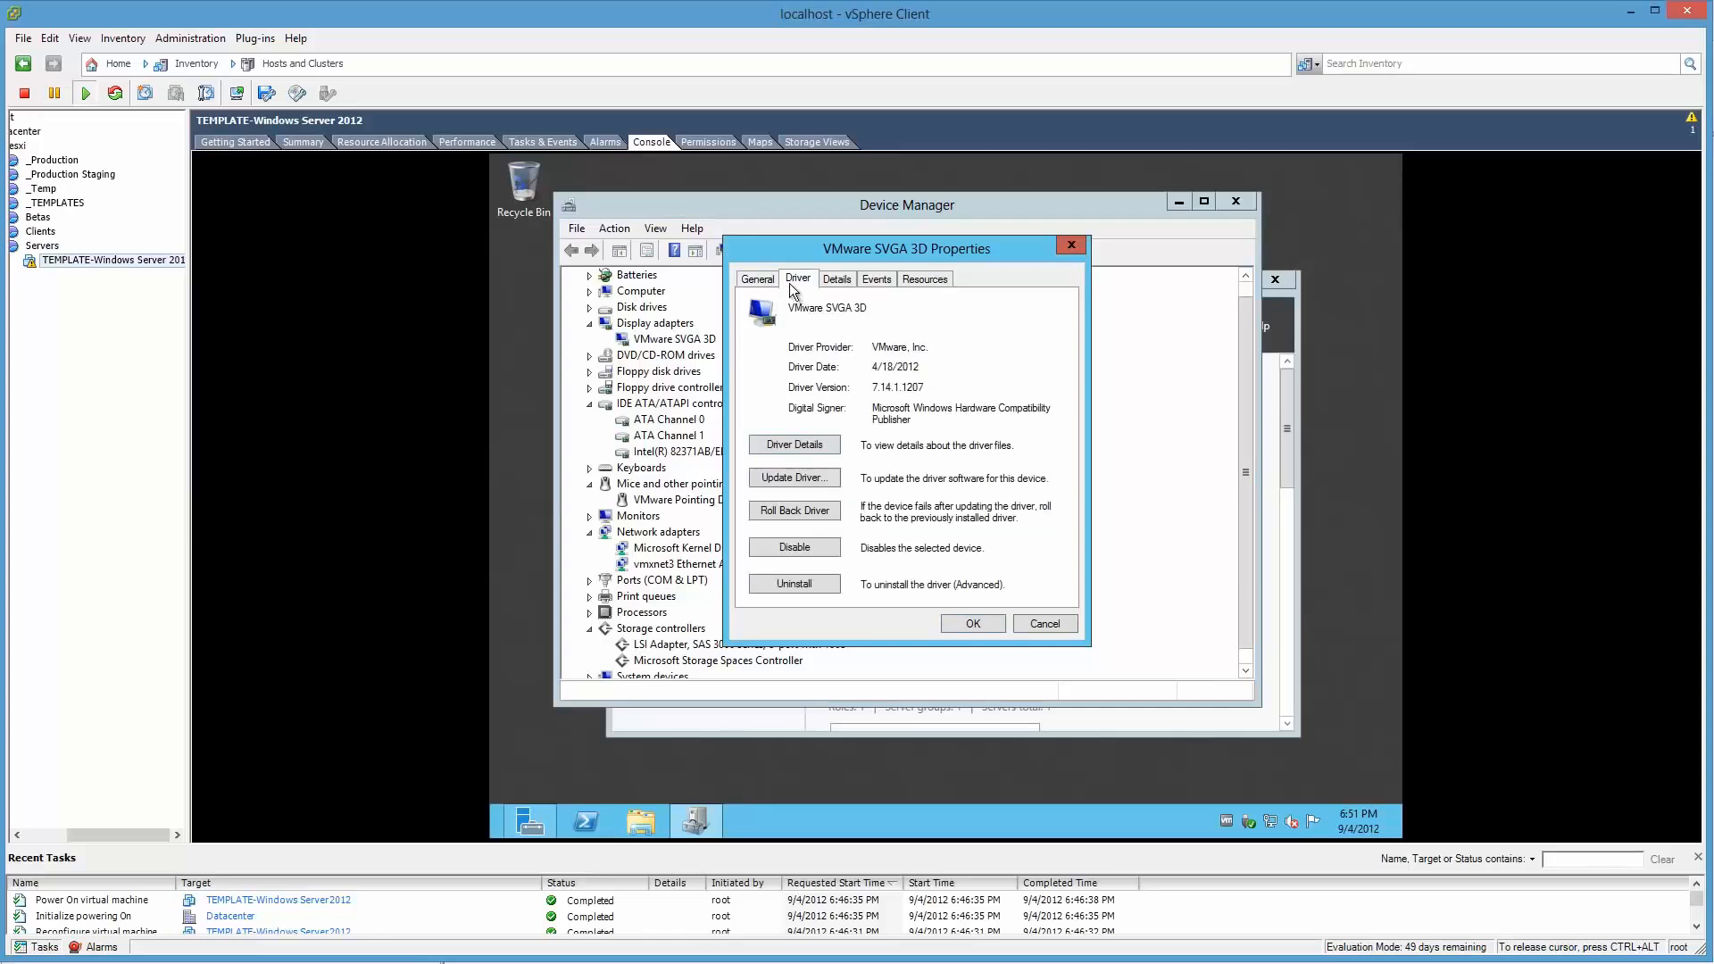
key(Escape)
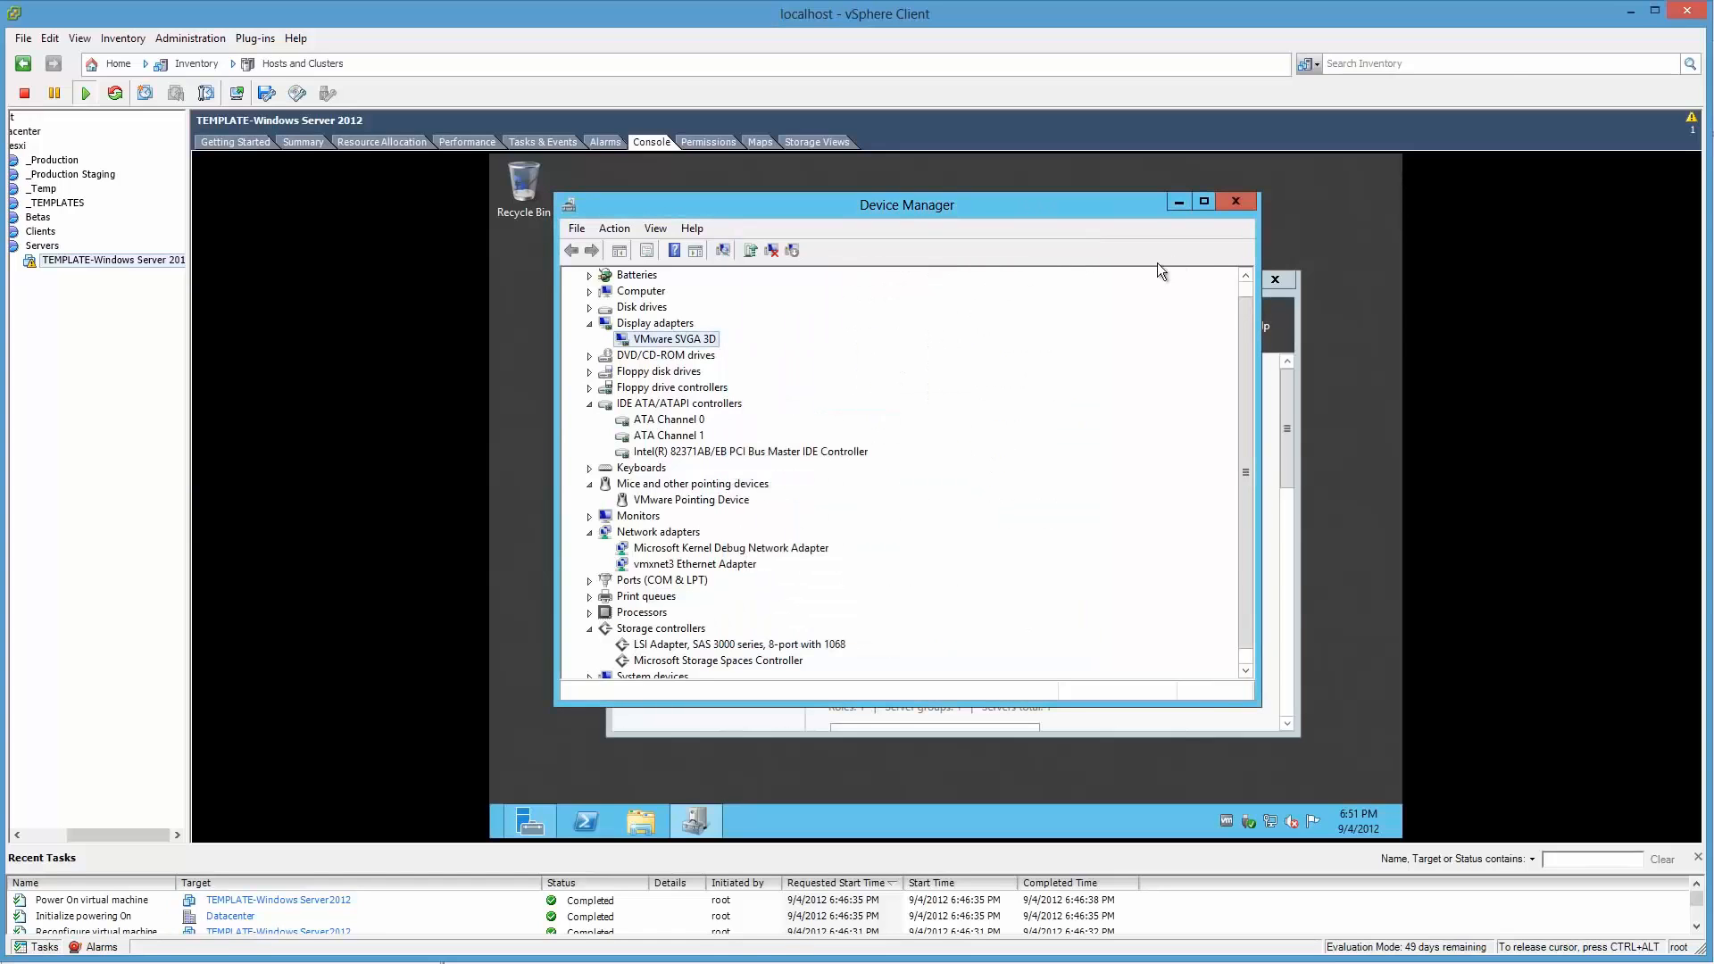
click(1227, 196)
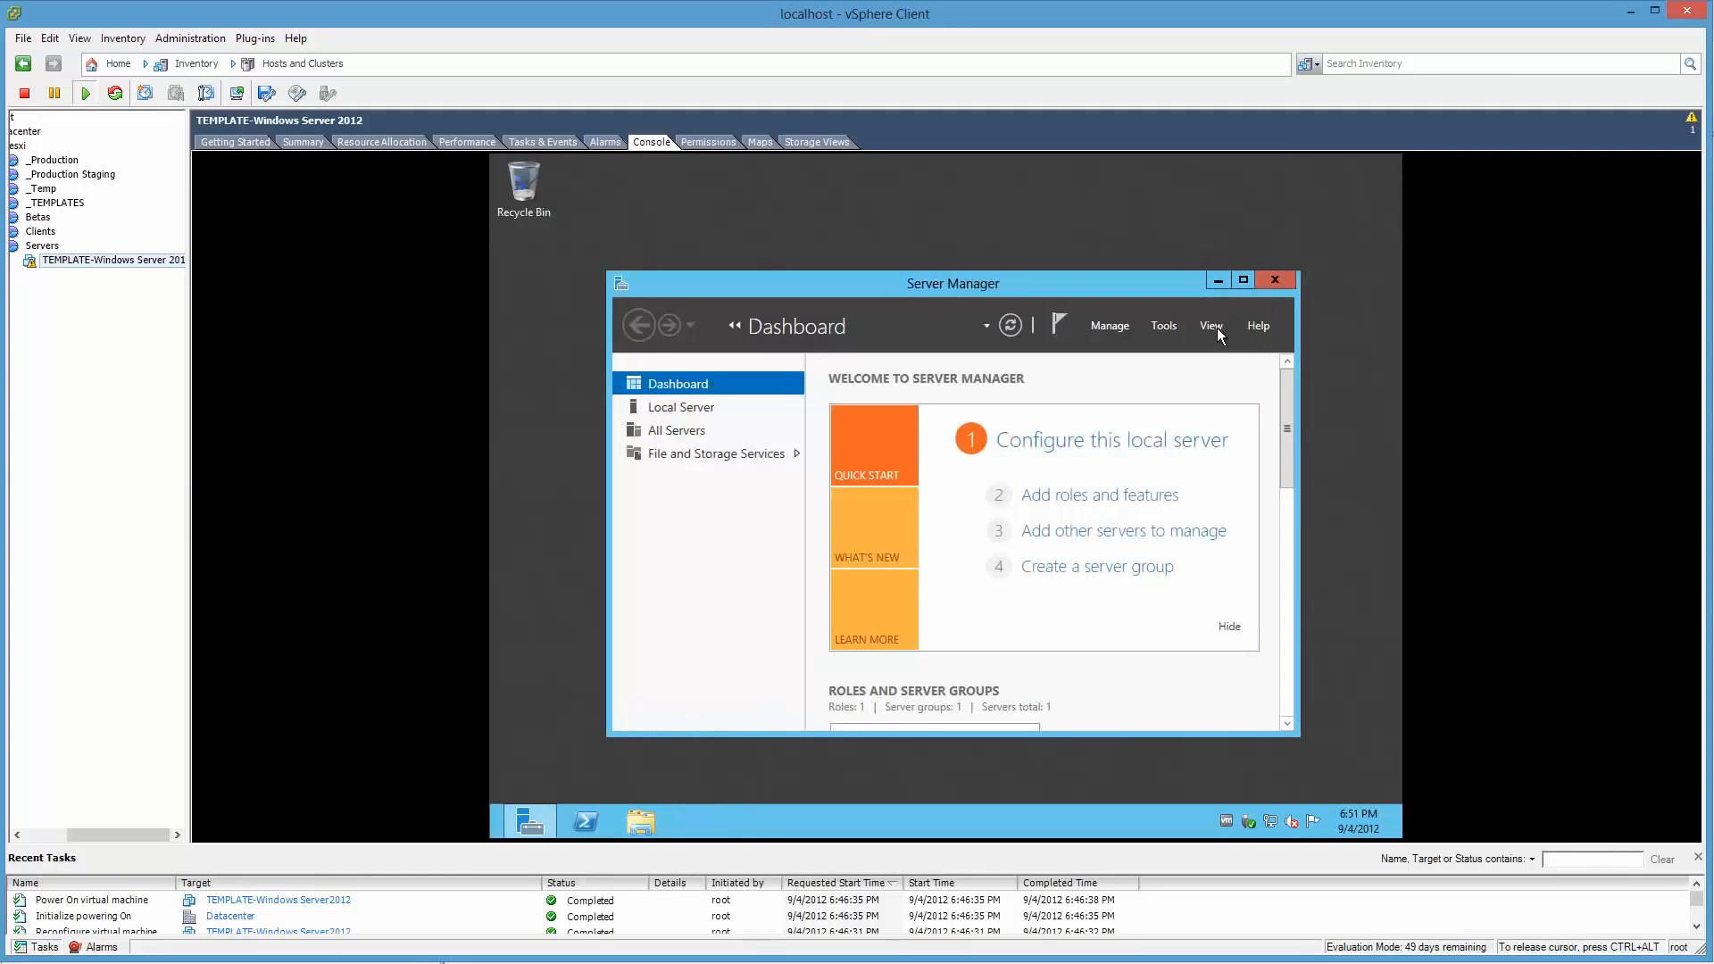
click(1275, 281)
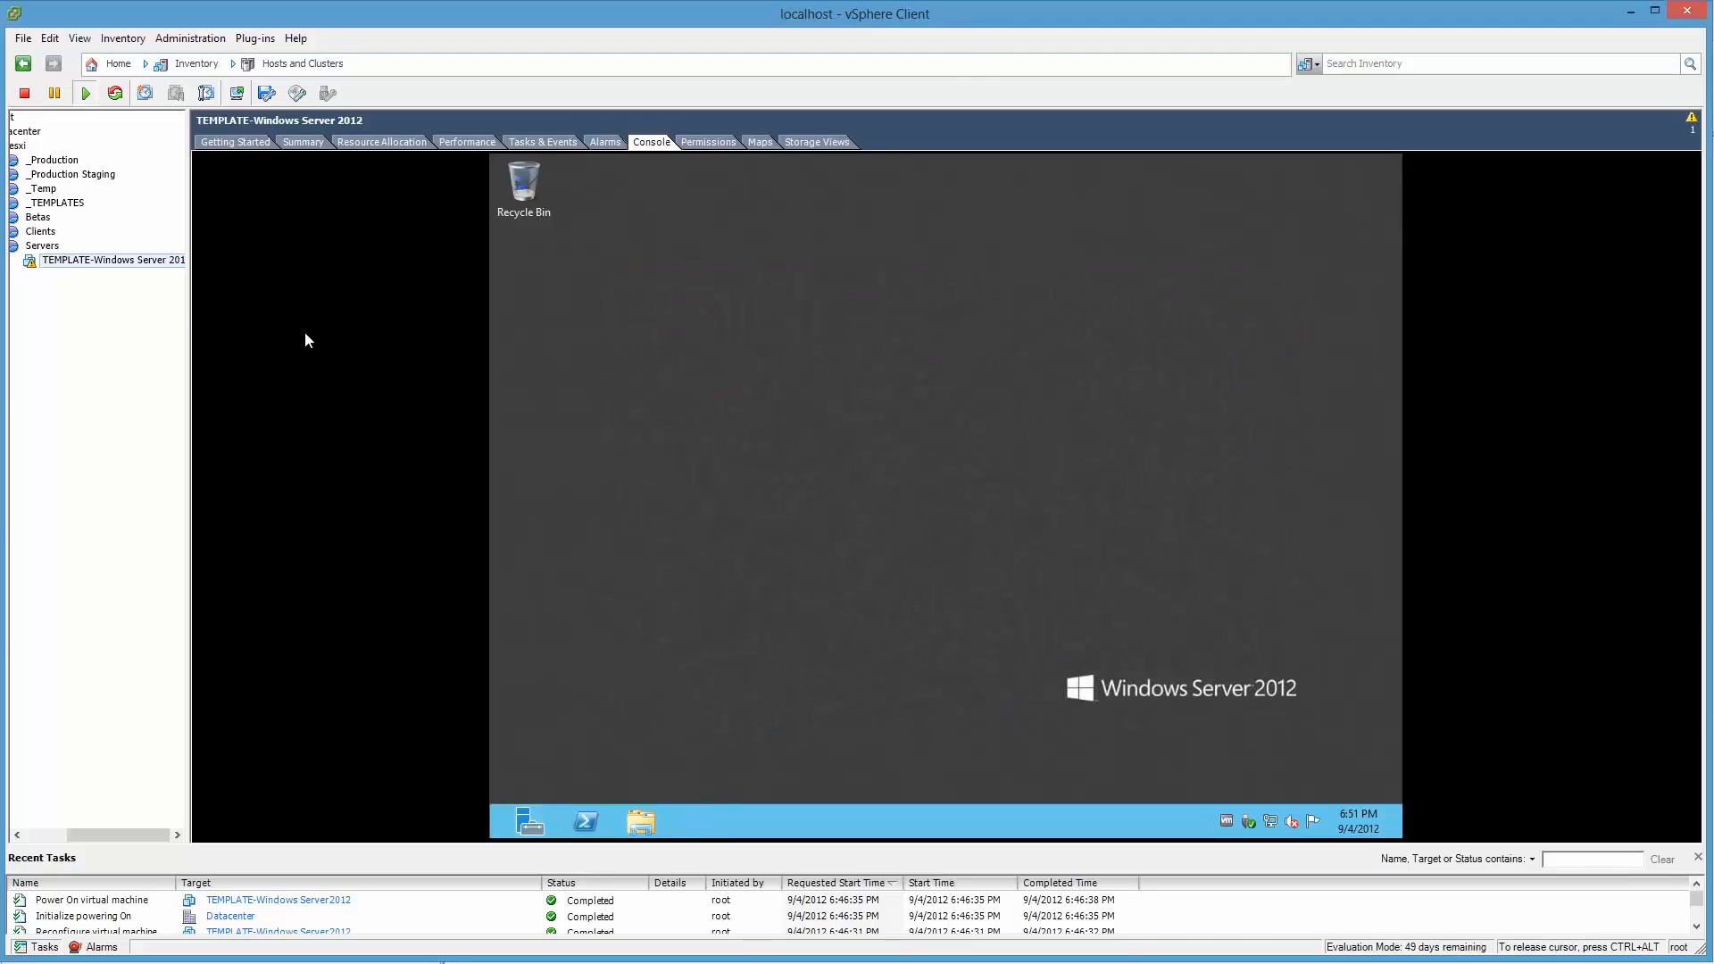
right_click(147, 269)
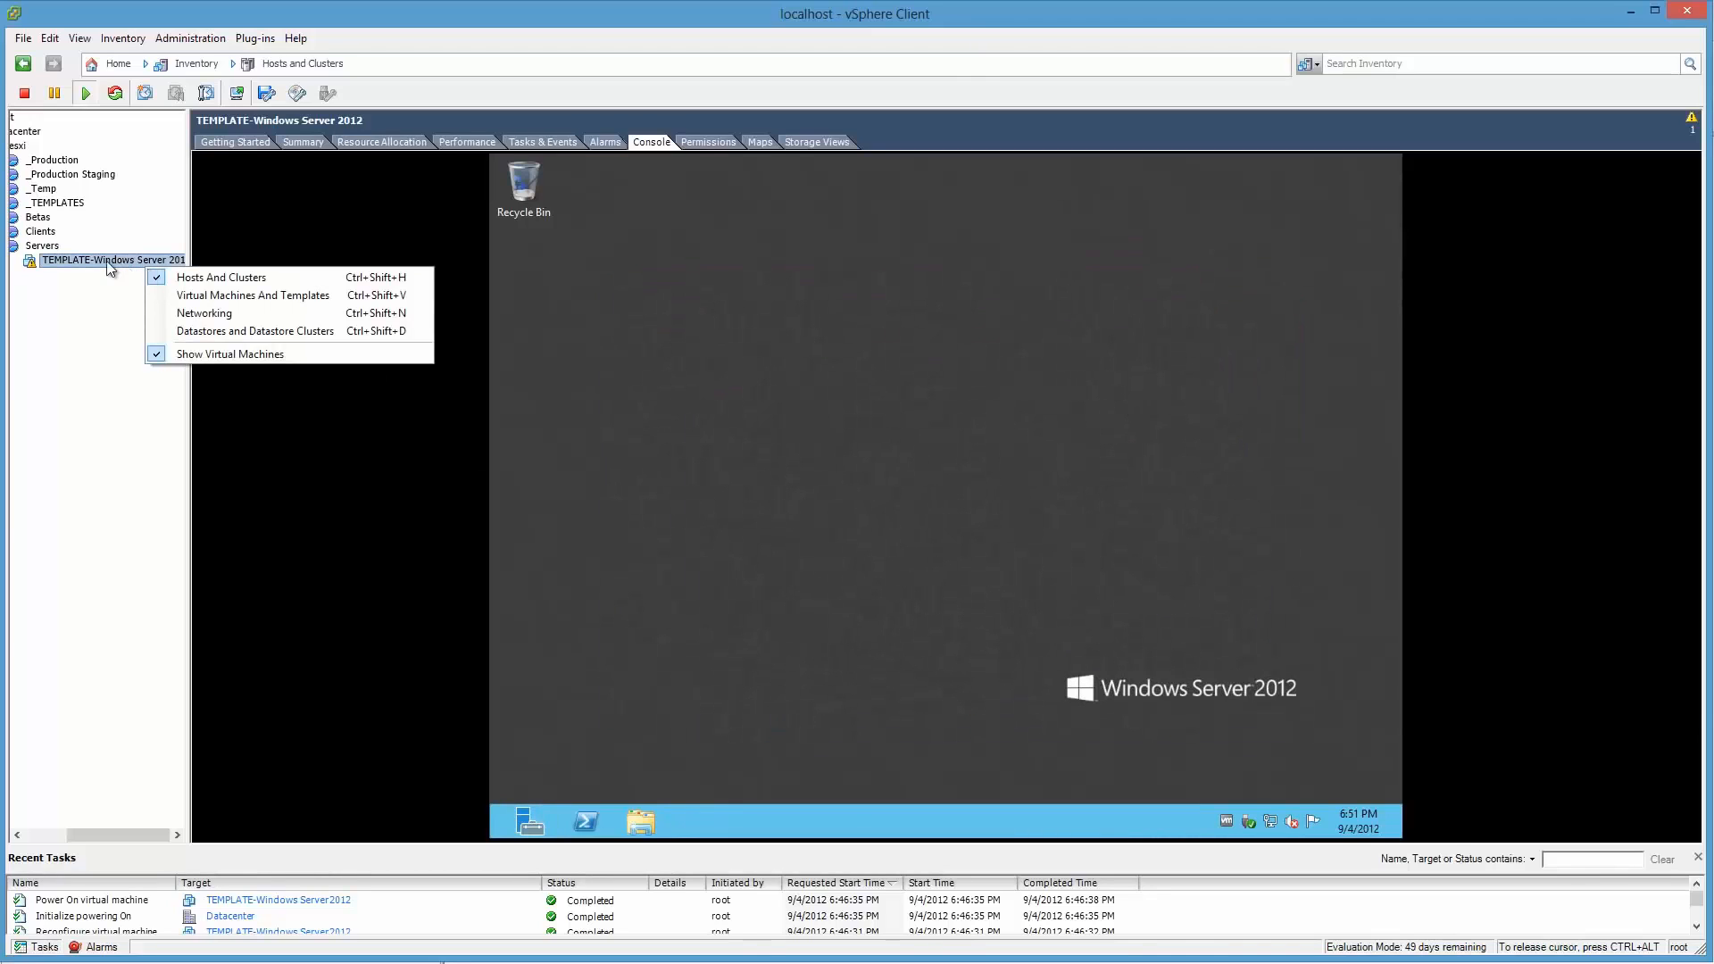
click(105, 261)
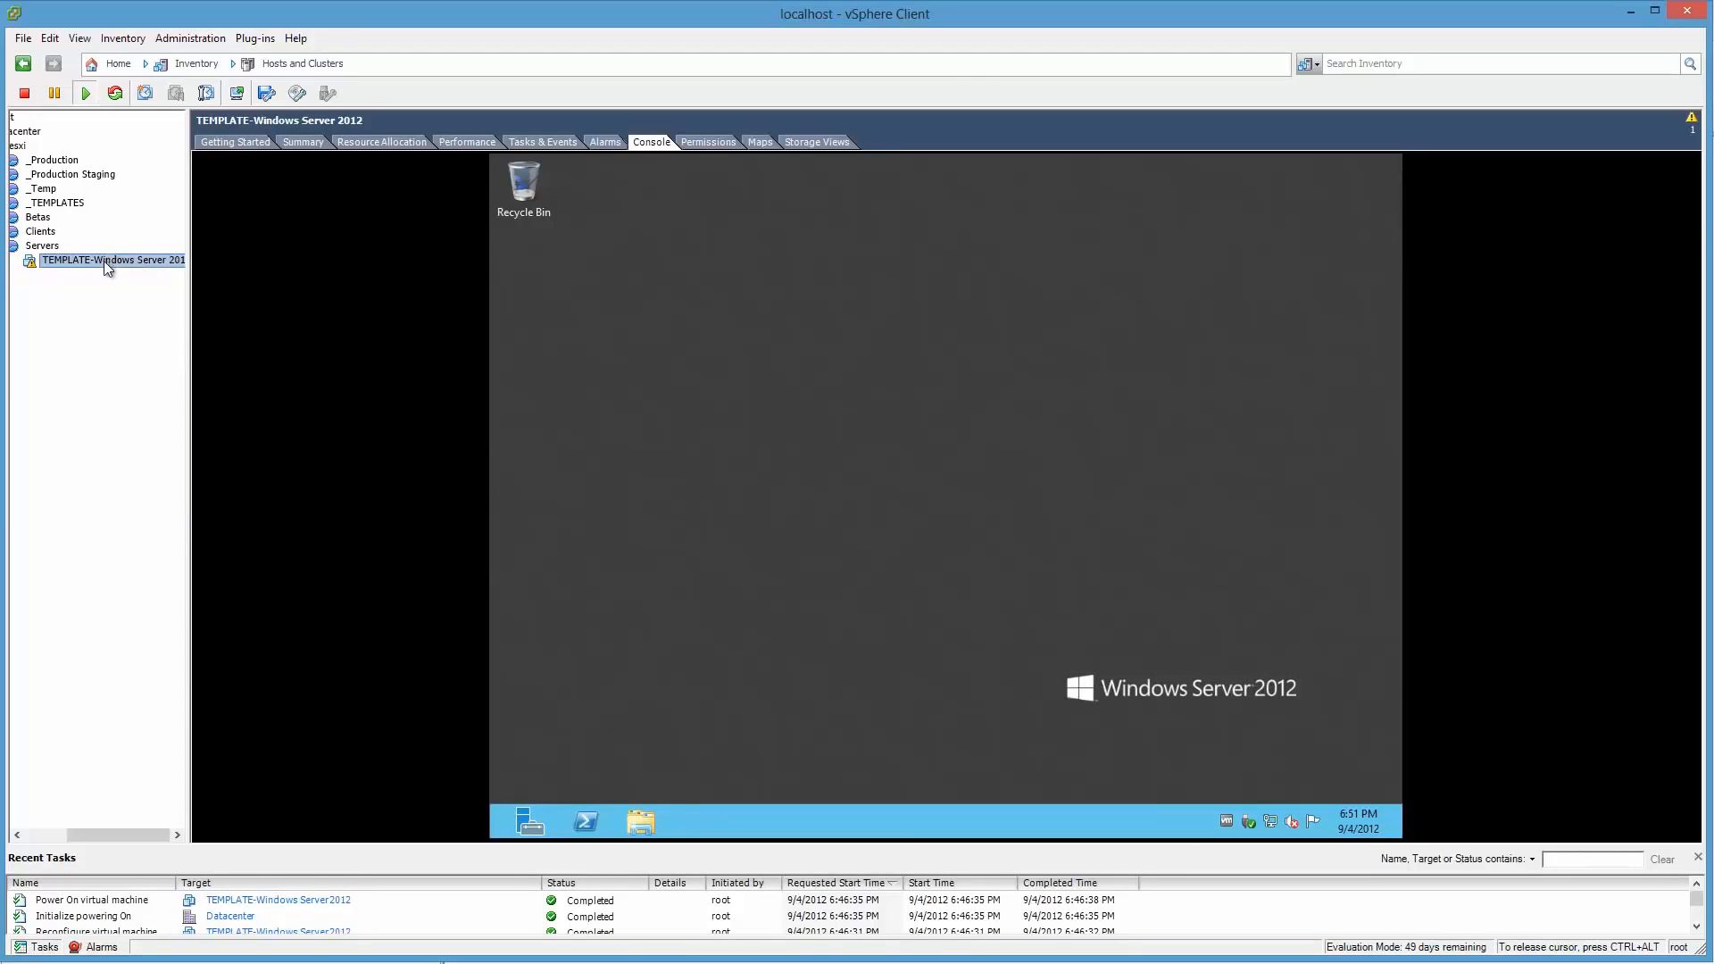
right_click(104, 260)
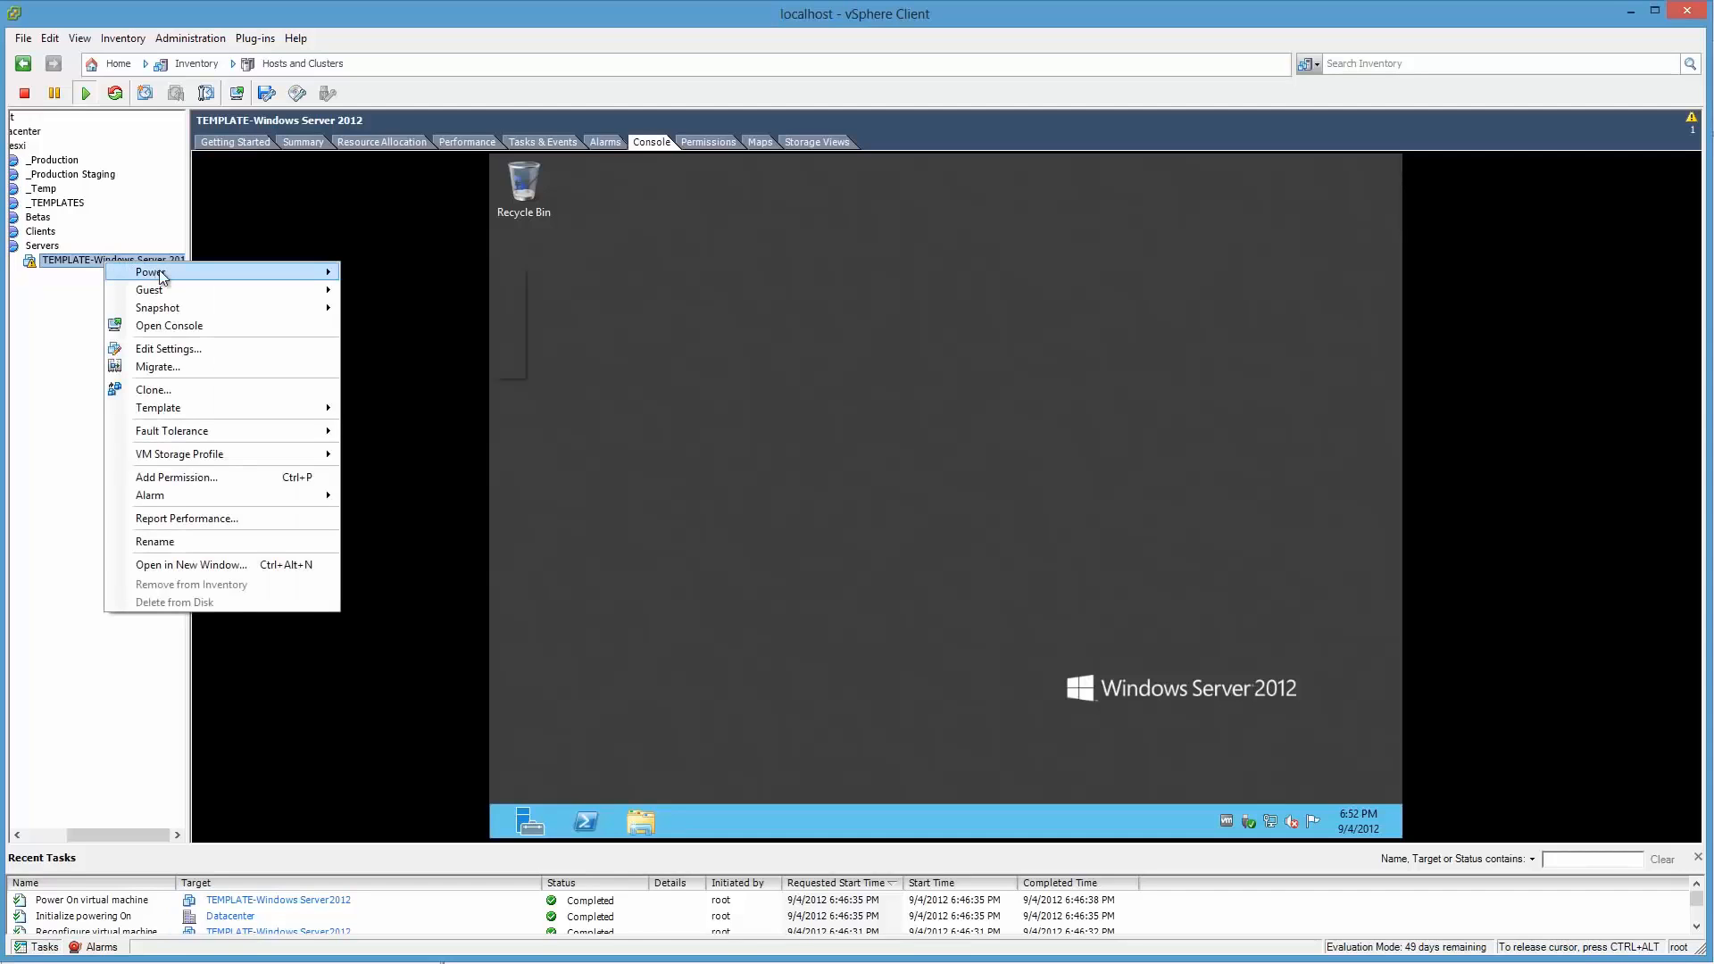
mouse_move(161, 274)
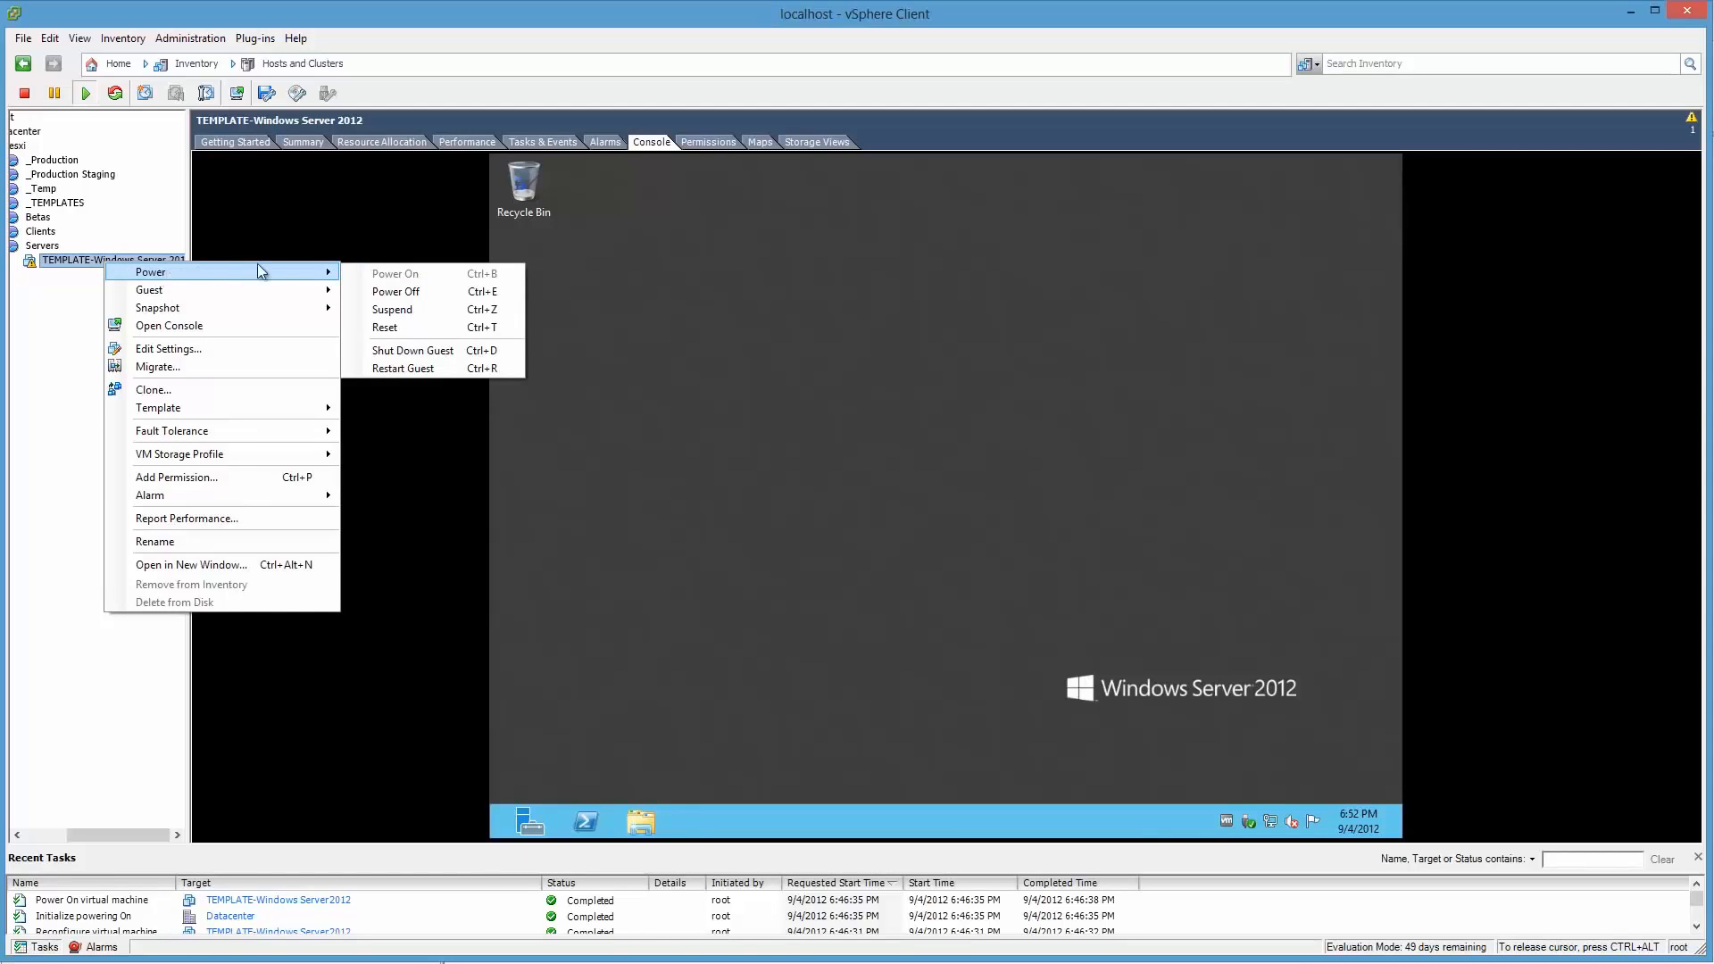
click(496, 350)
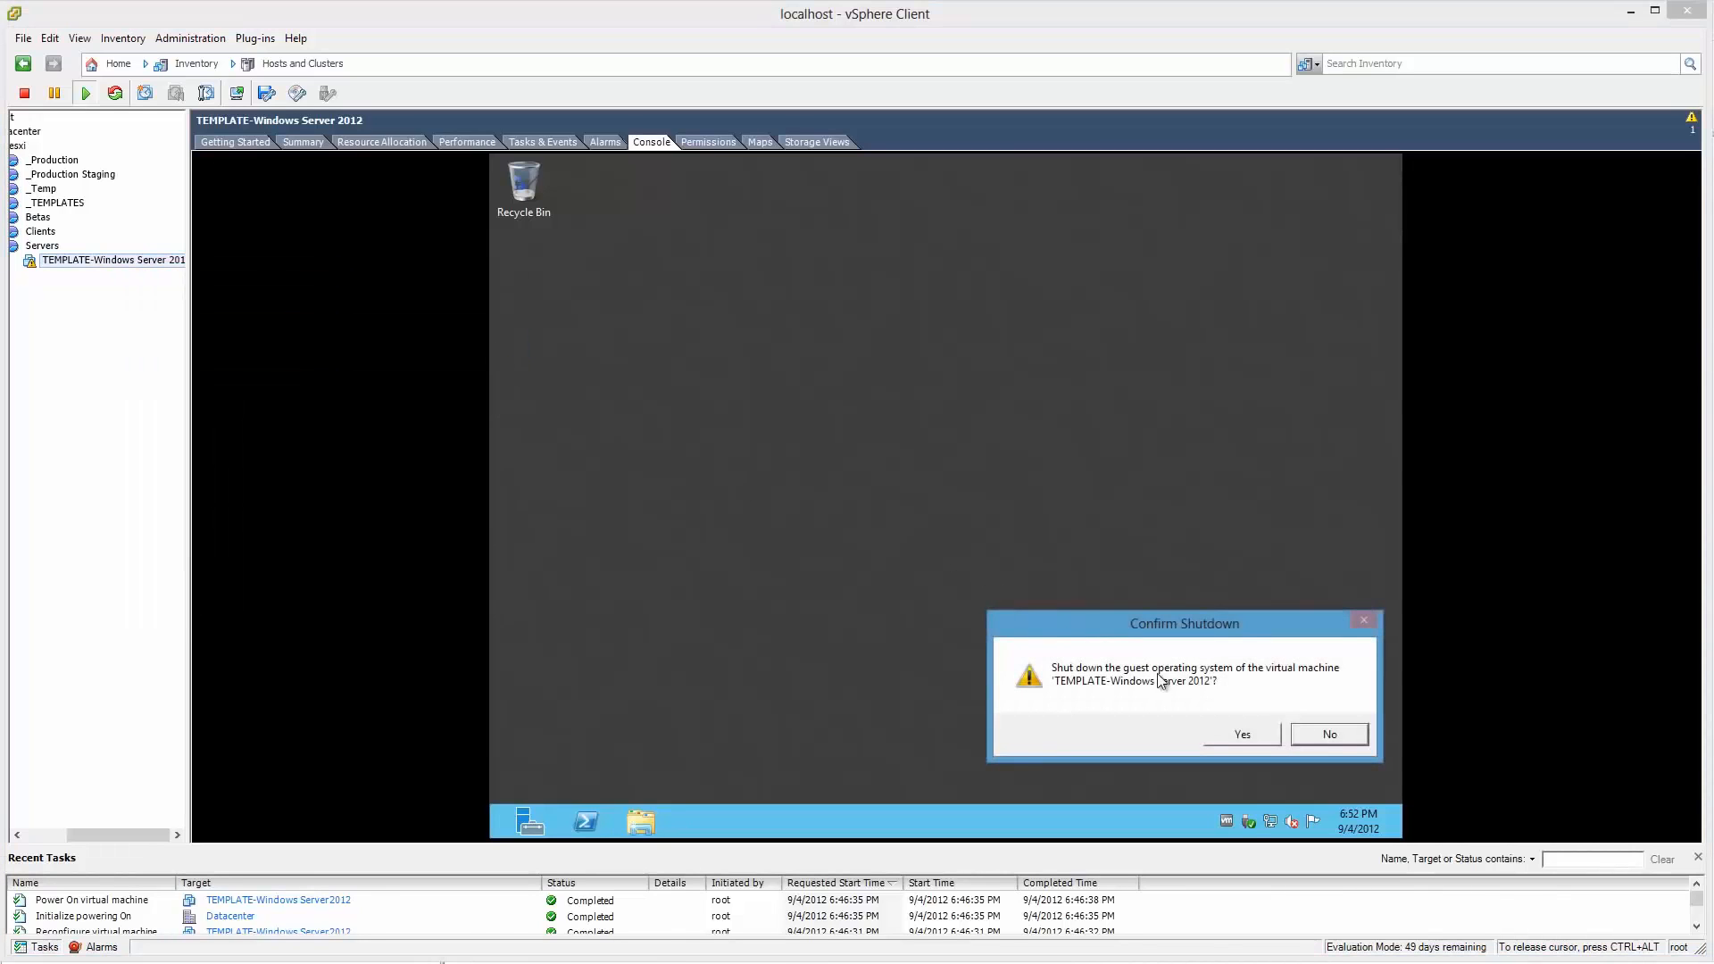
click(1315, 737)
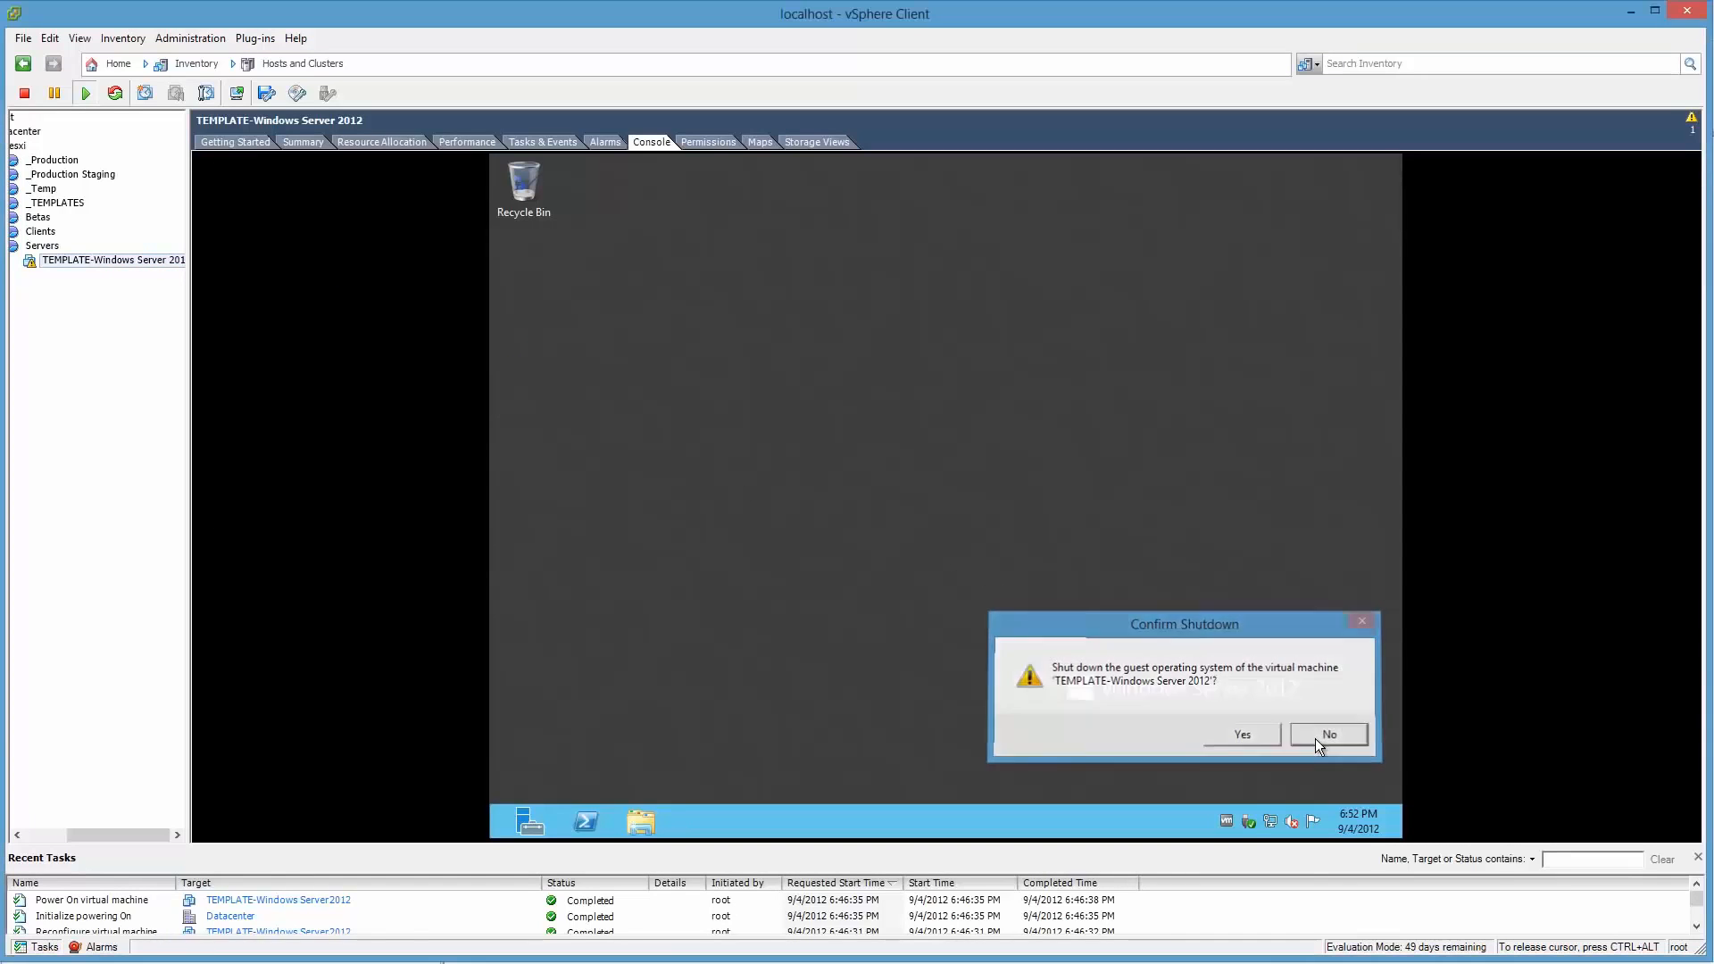
Step: Show the About VMware Tools information in the guest
right_click(1223, 817)
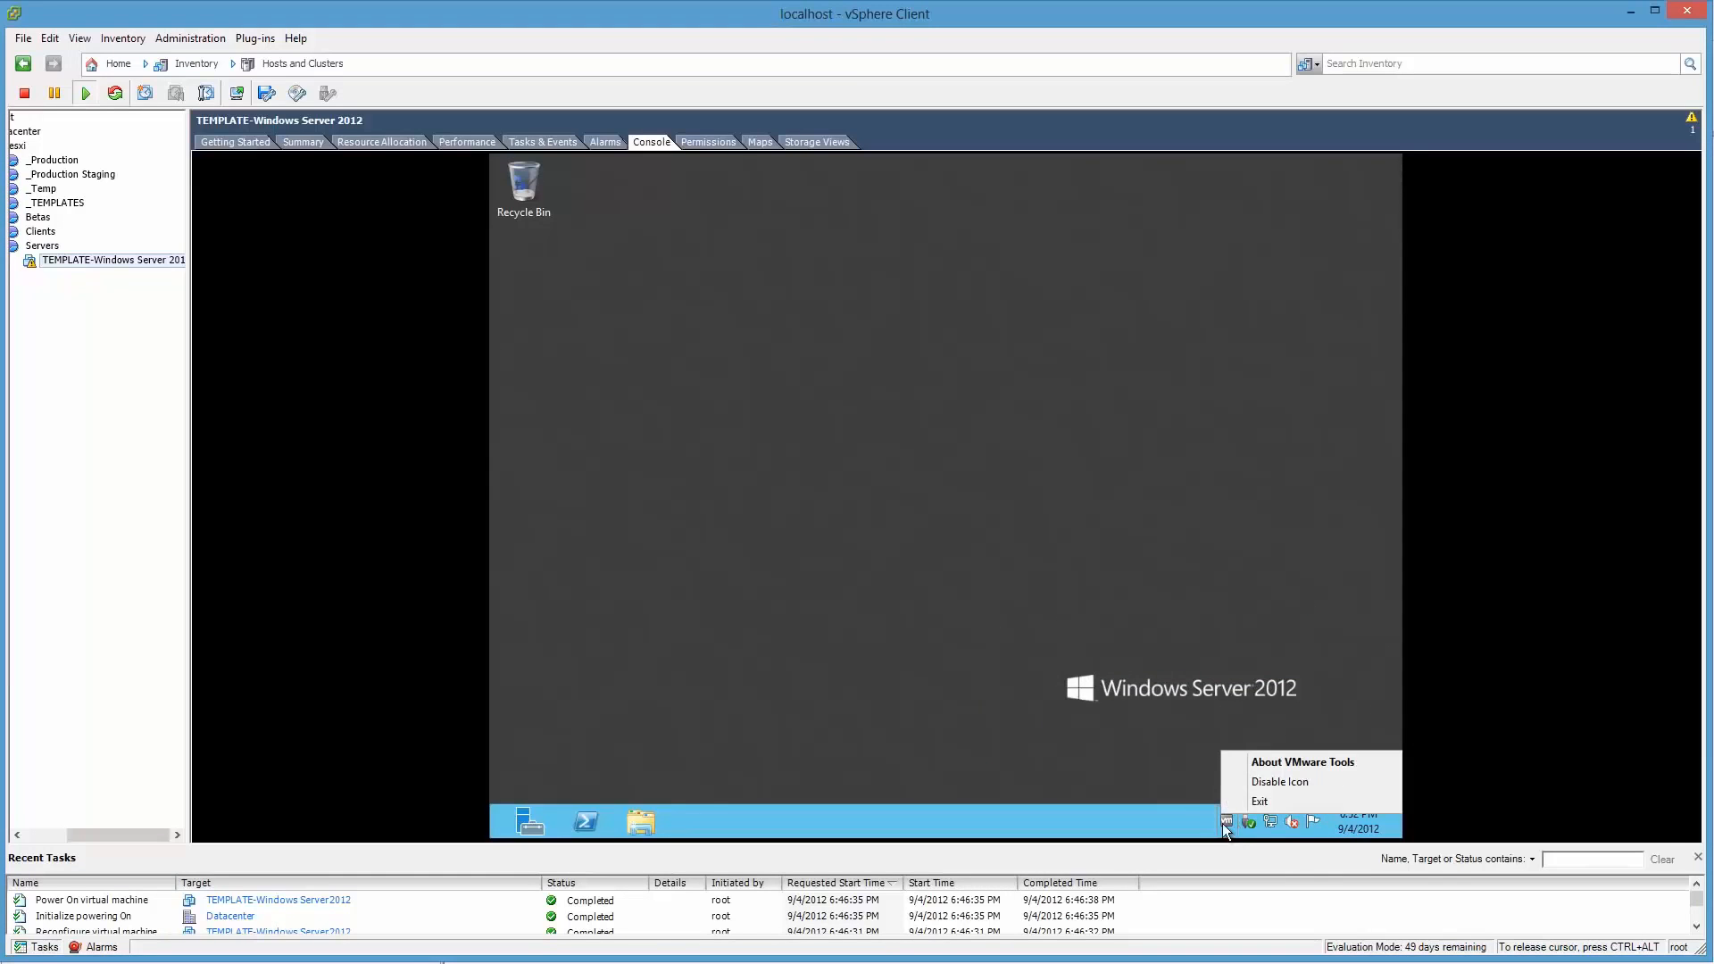
click(1296, 762)
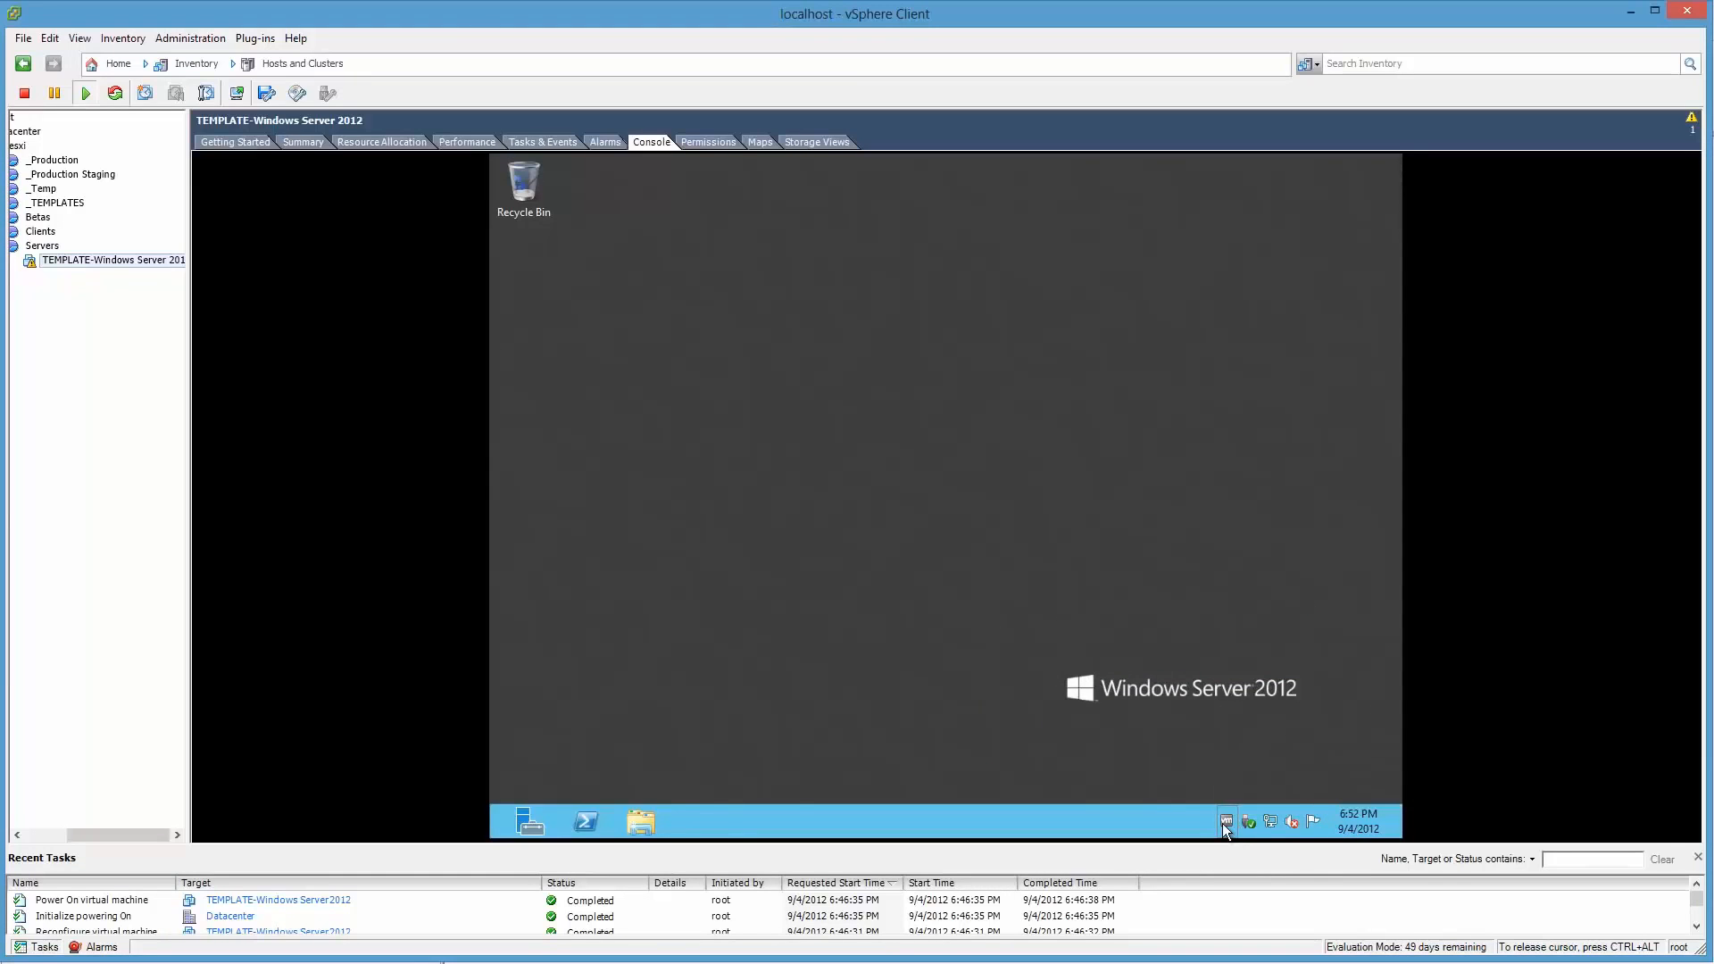
Step: Enable internet time synchronization with time.windows.com in the guest, update the clock immediately, and close the open dialogs
right_click(1363, 822)
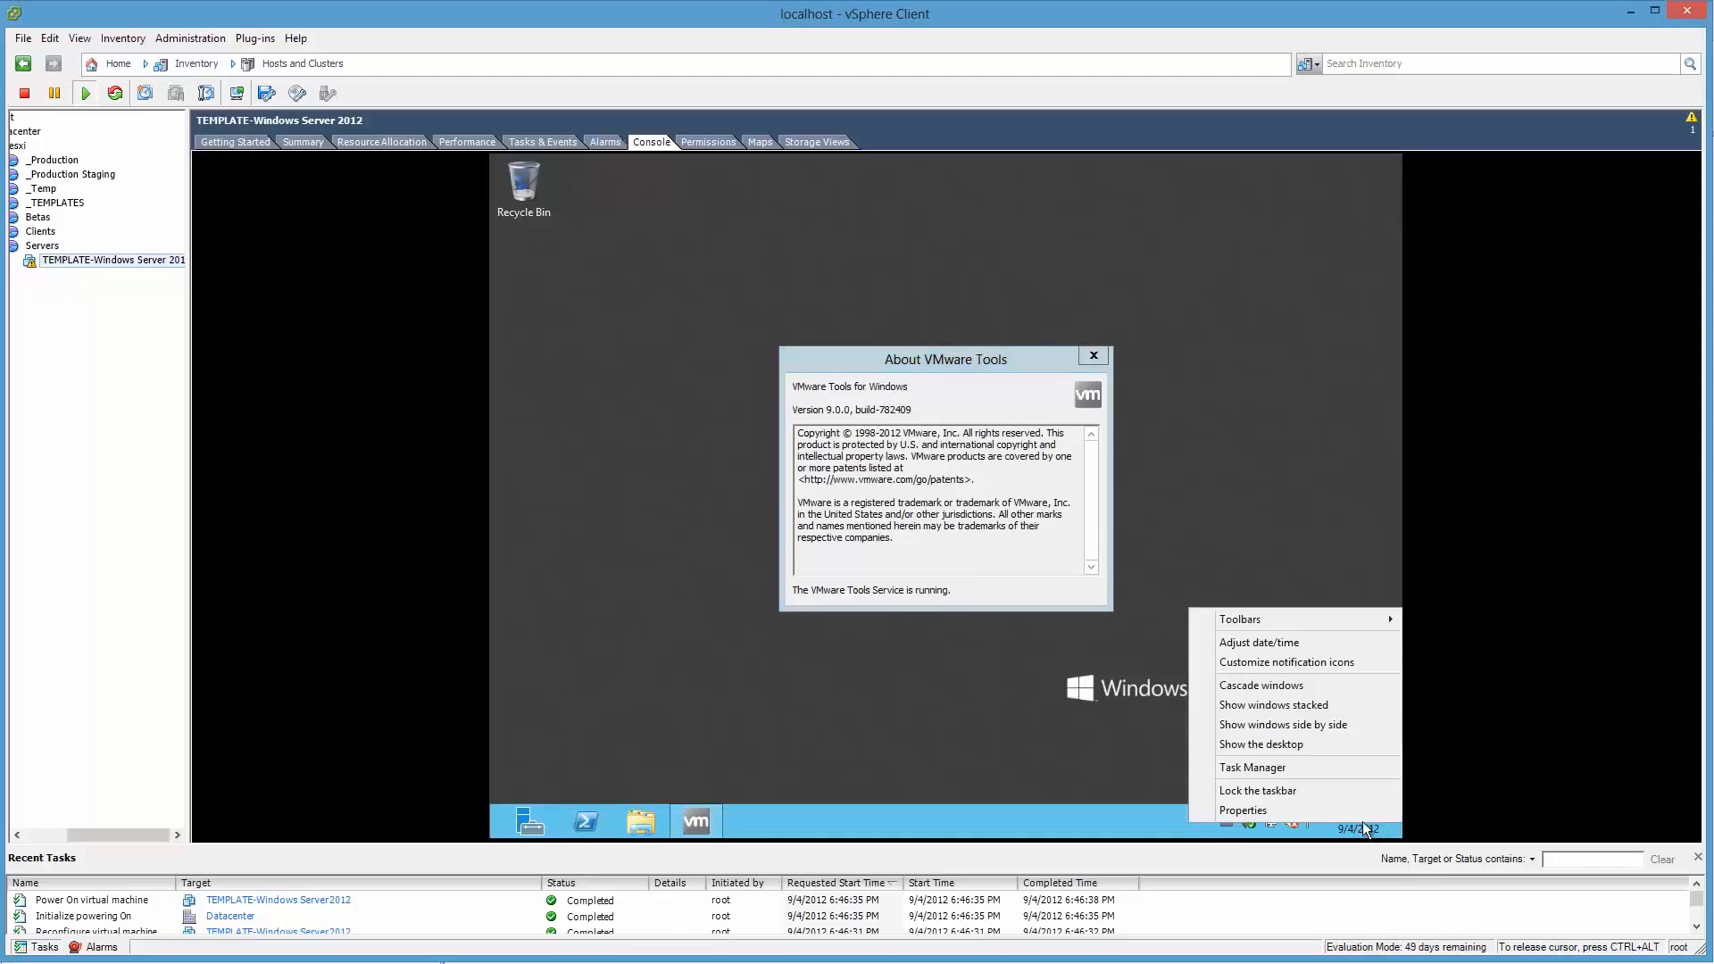
click(1282, 642)
click(817, 336)
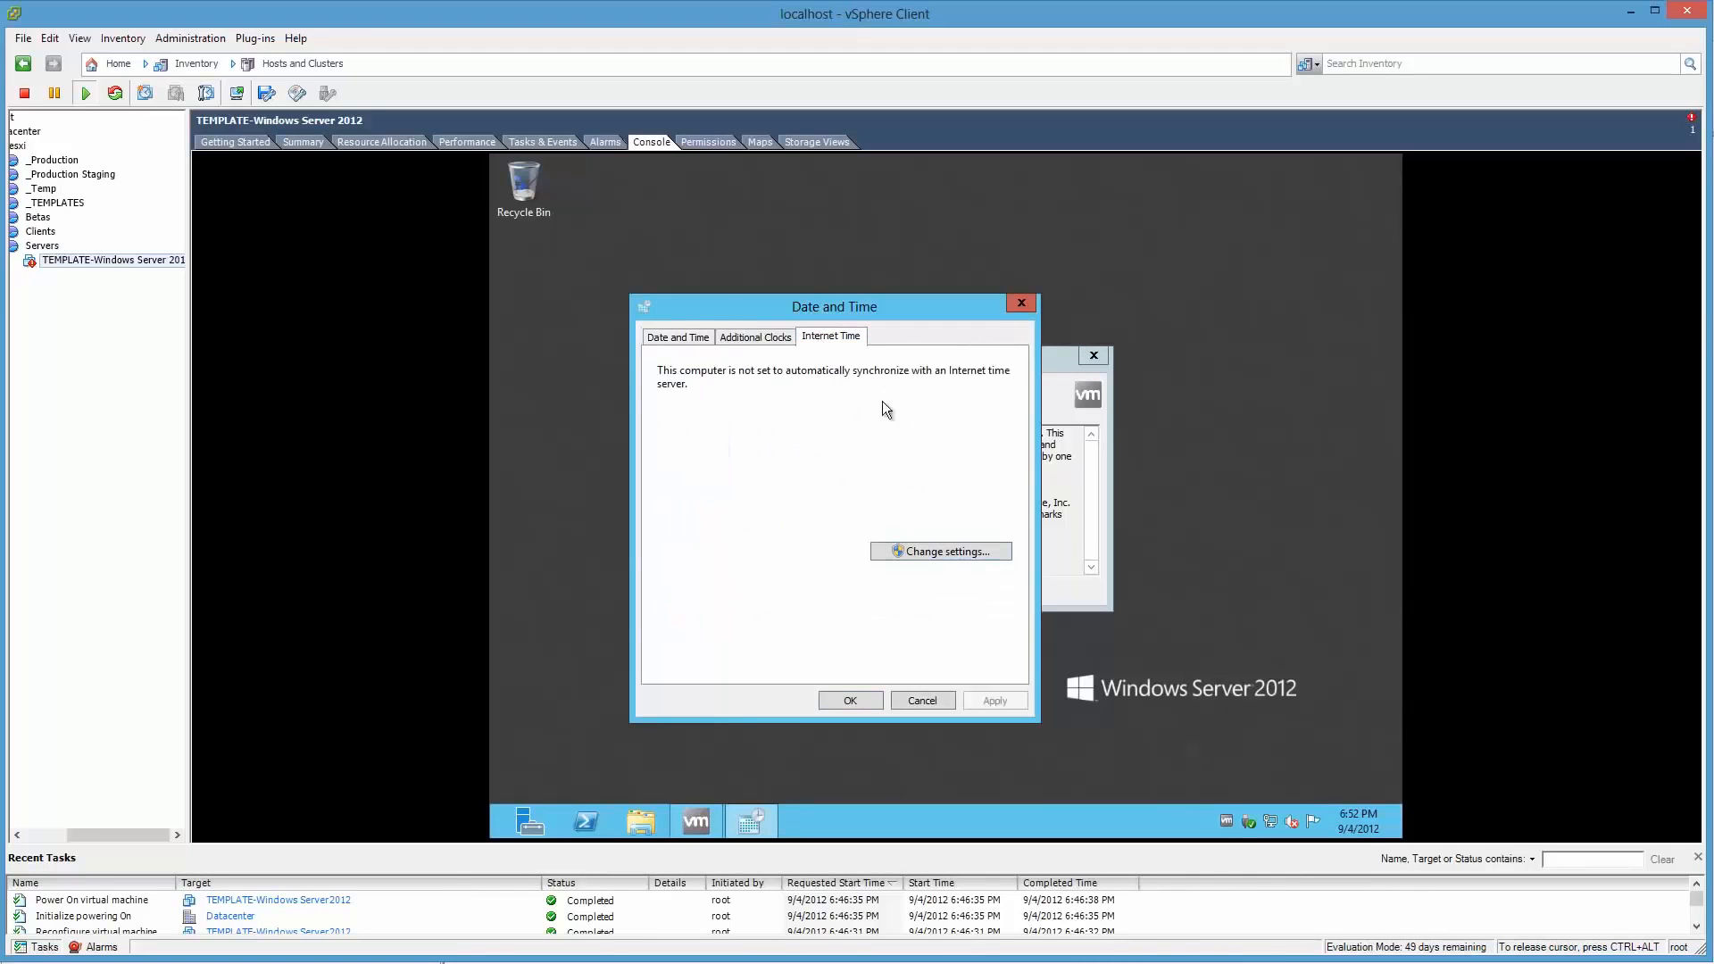
click(909, 547)
click(782, 390)
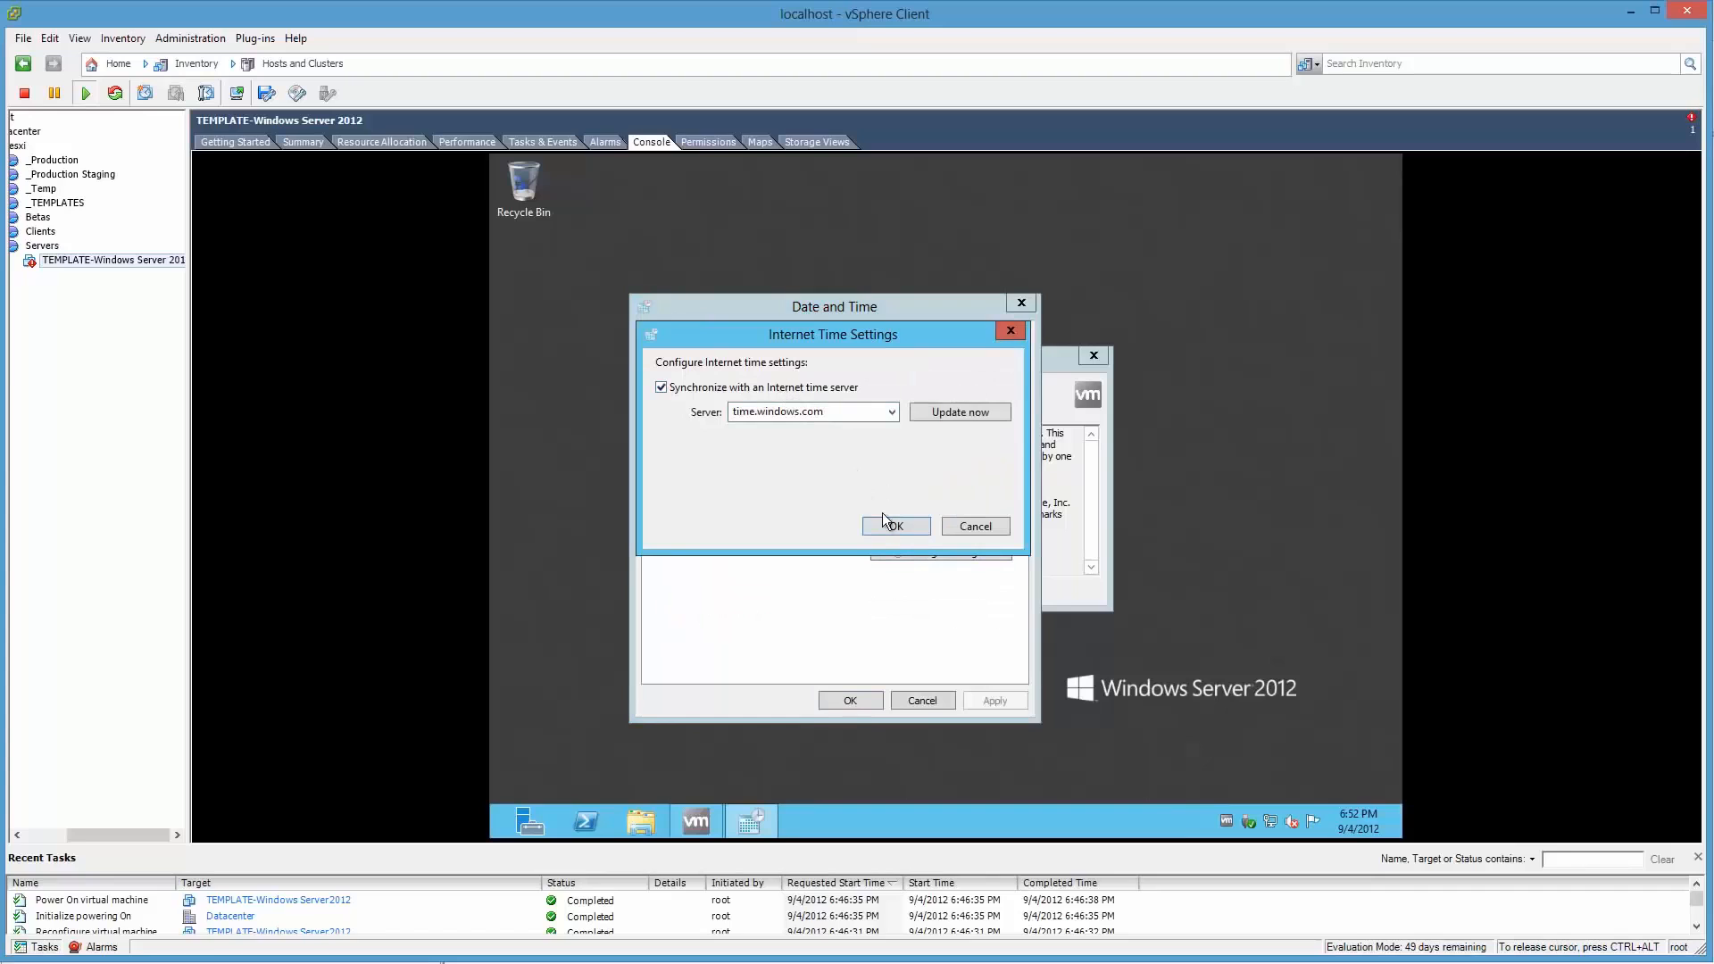
click(936, 412)
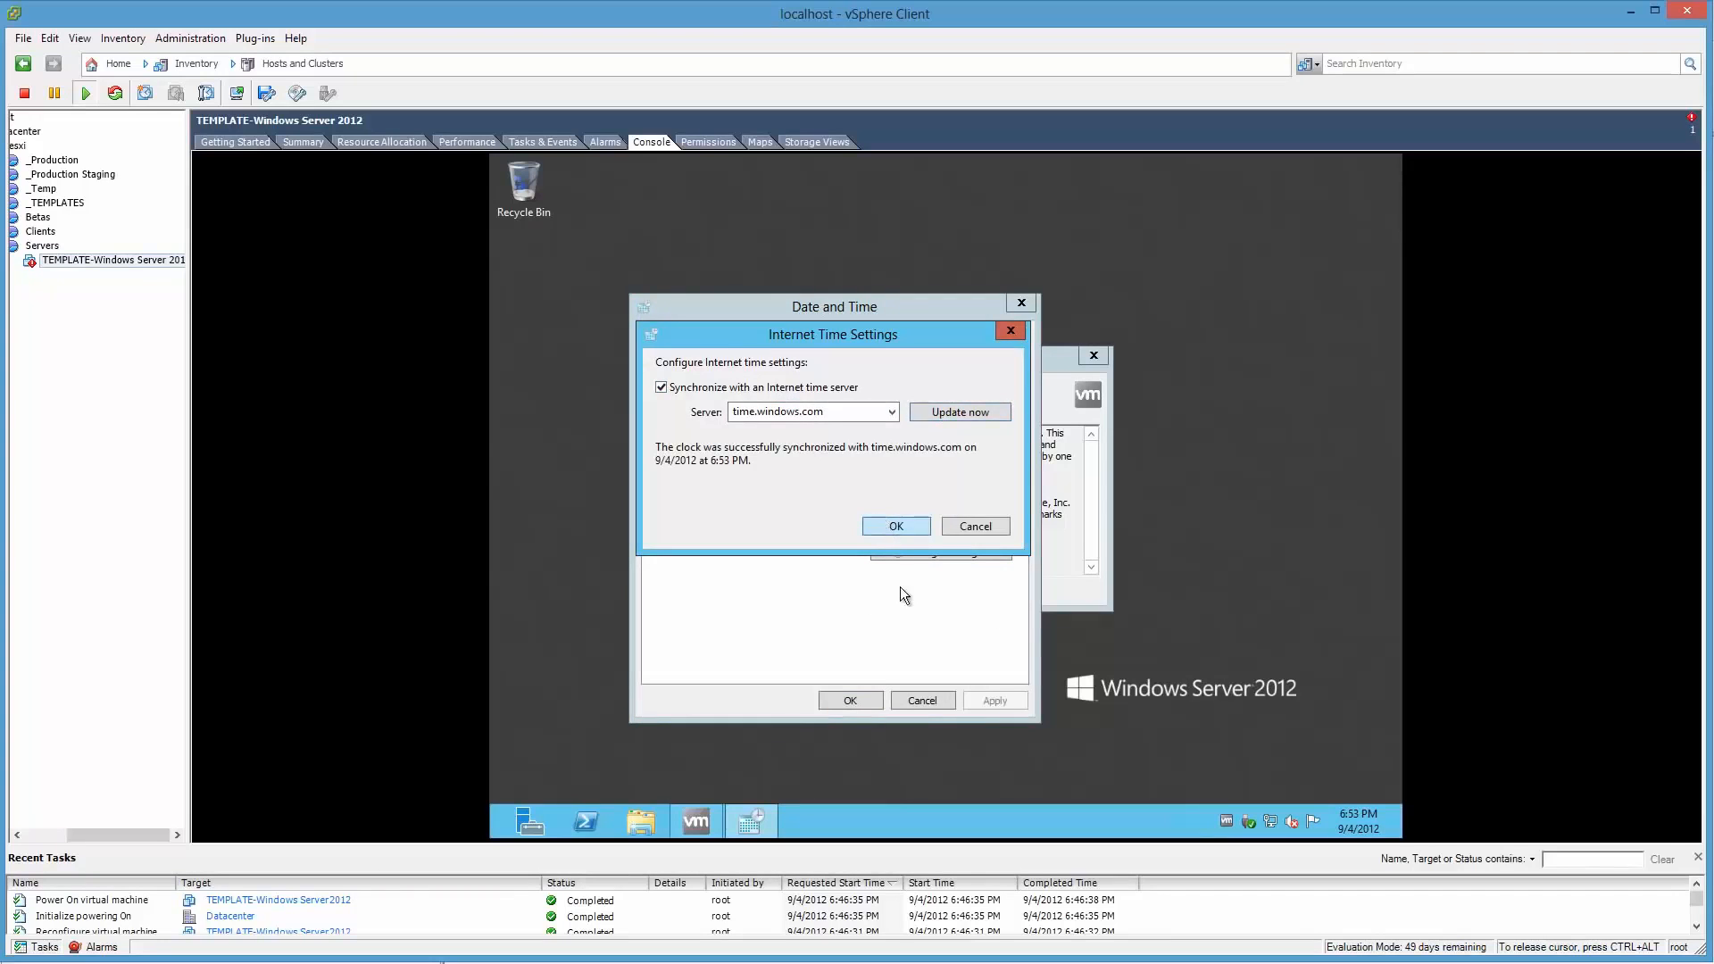
key(Return)
click(850, 700)
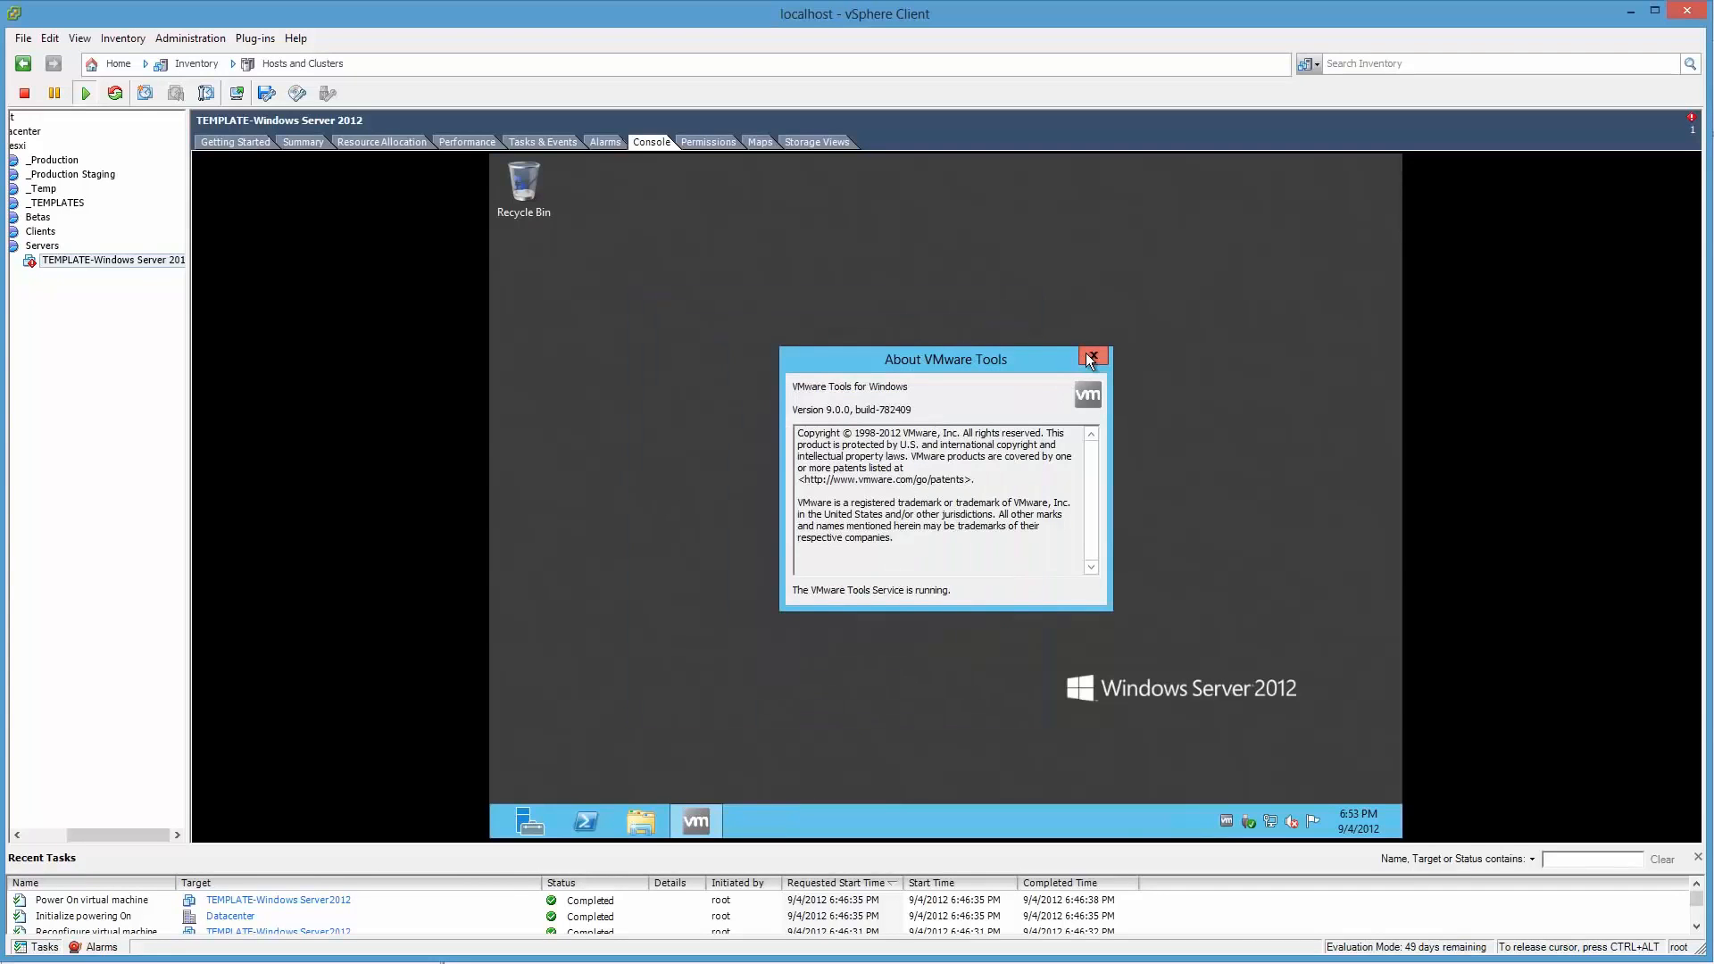
click(1086, 352)
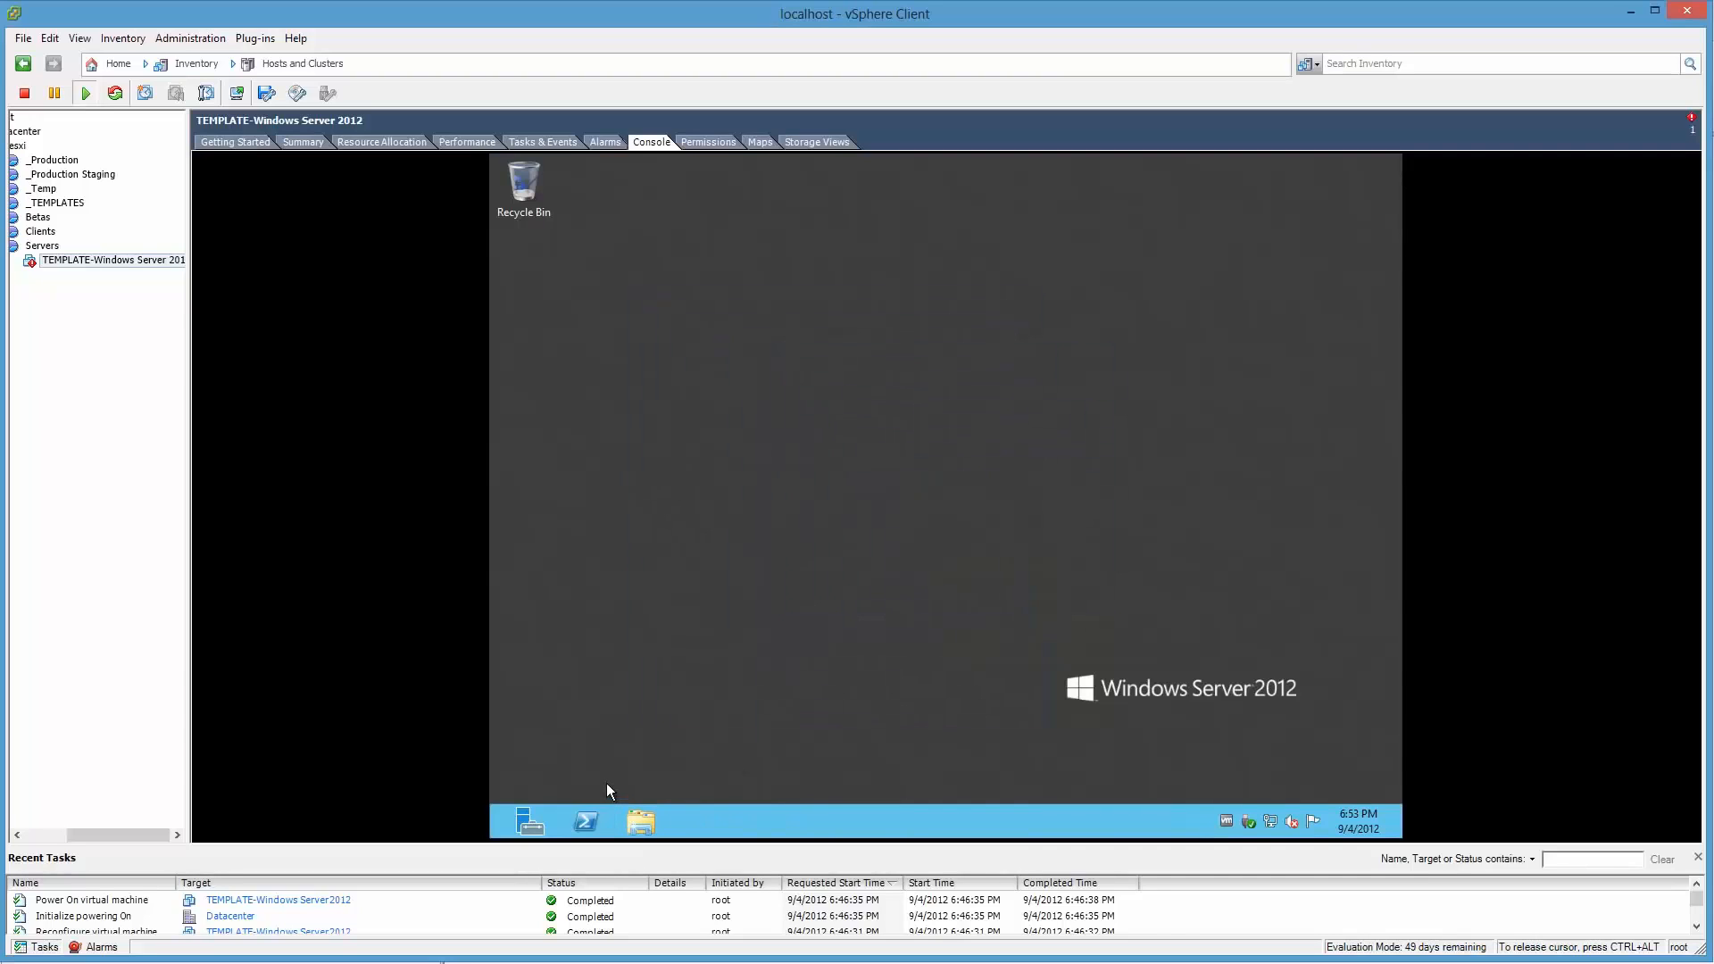
Step: Open Remote Desktop Connection on the local computer, move it aside, and show the template virtual machine's summary for its IP address
key(super+r)
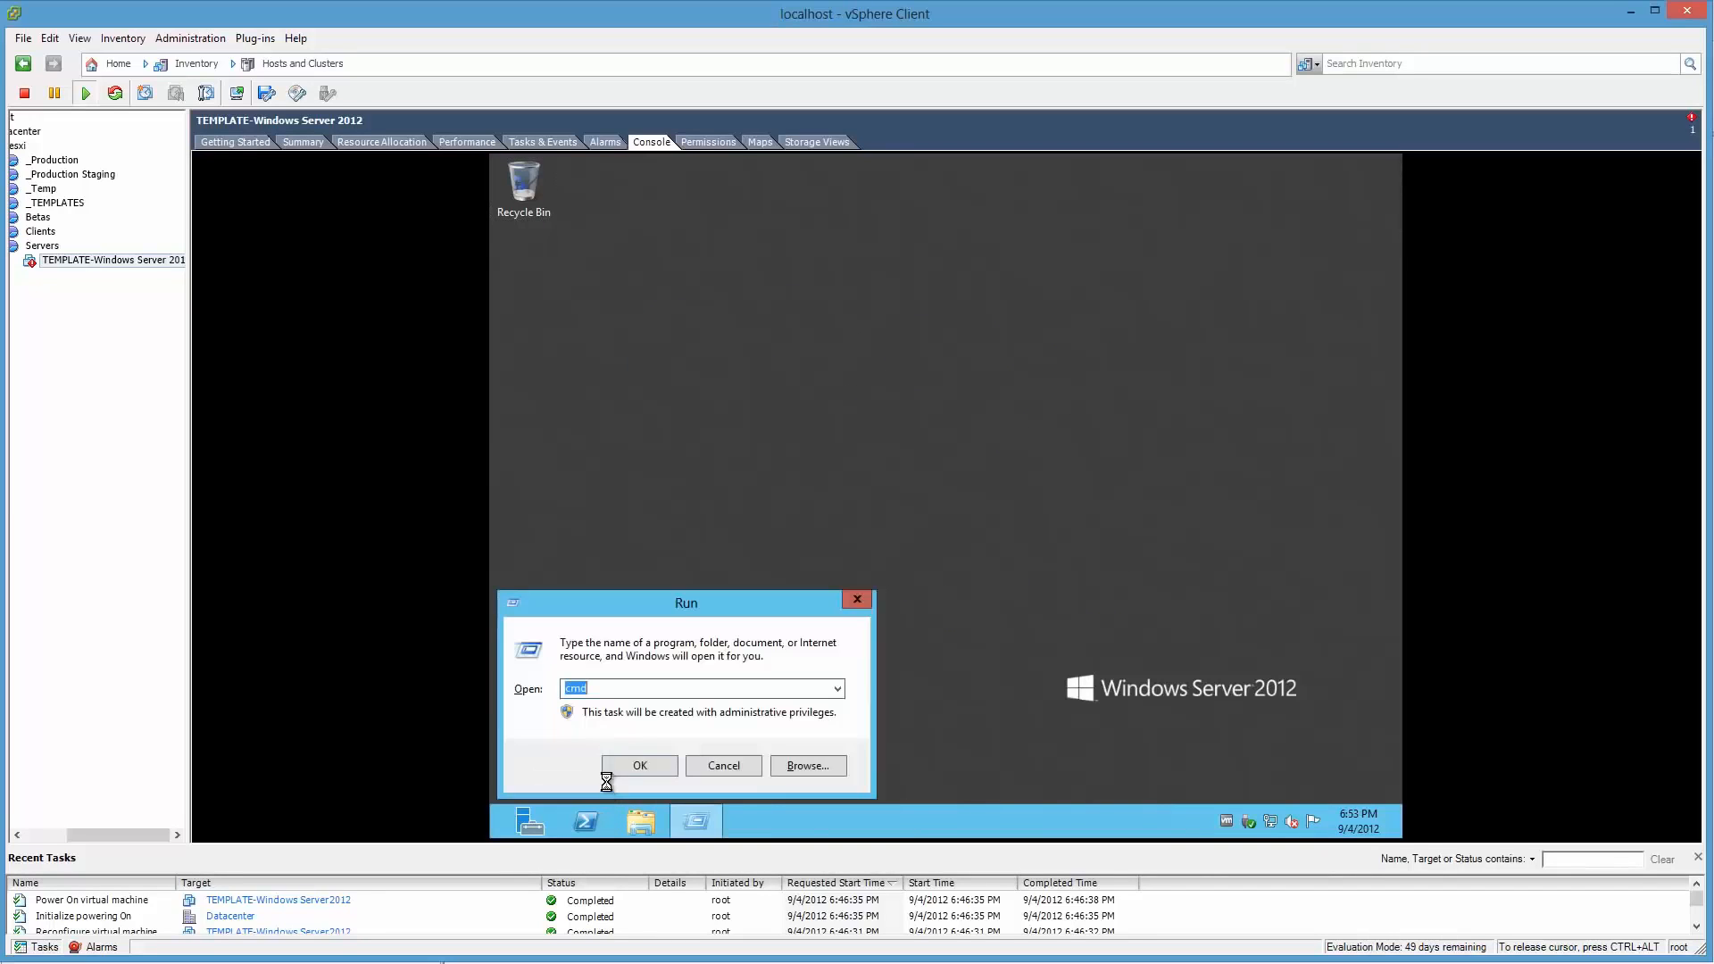
click(724, 765)
key(ctrl+alt)
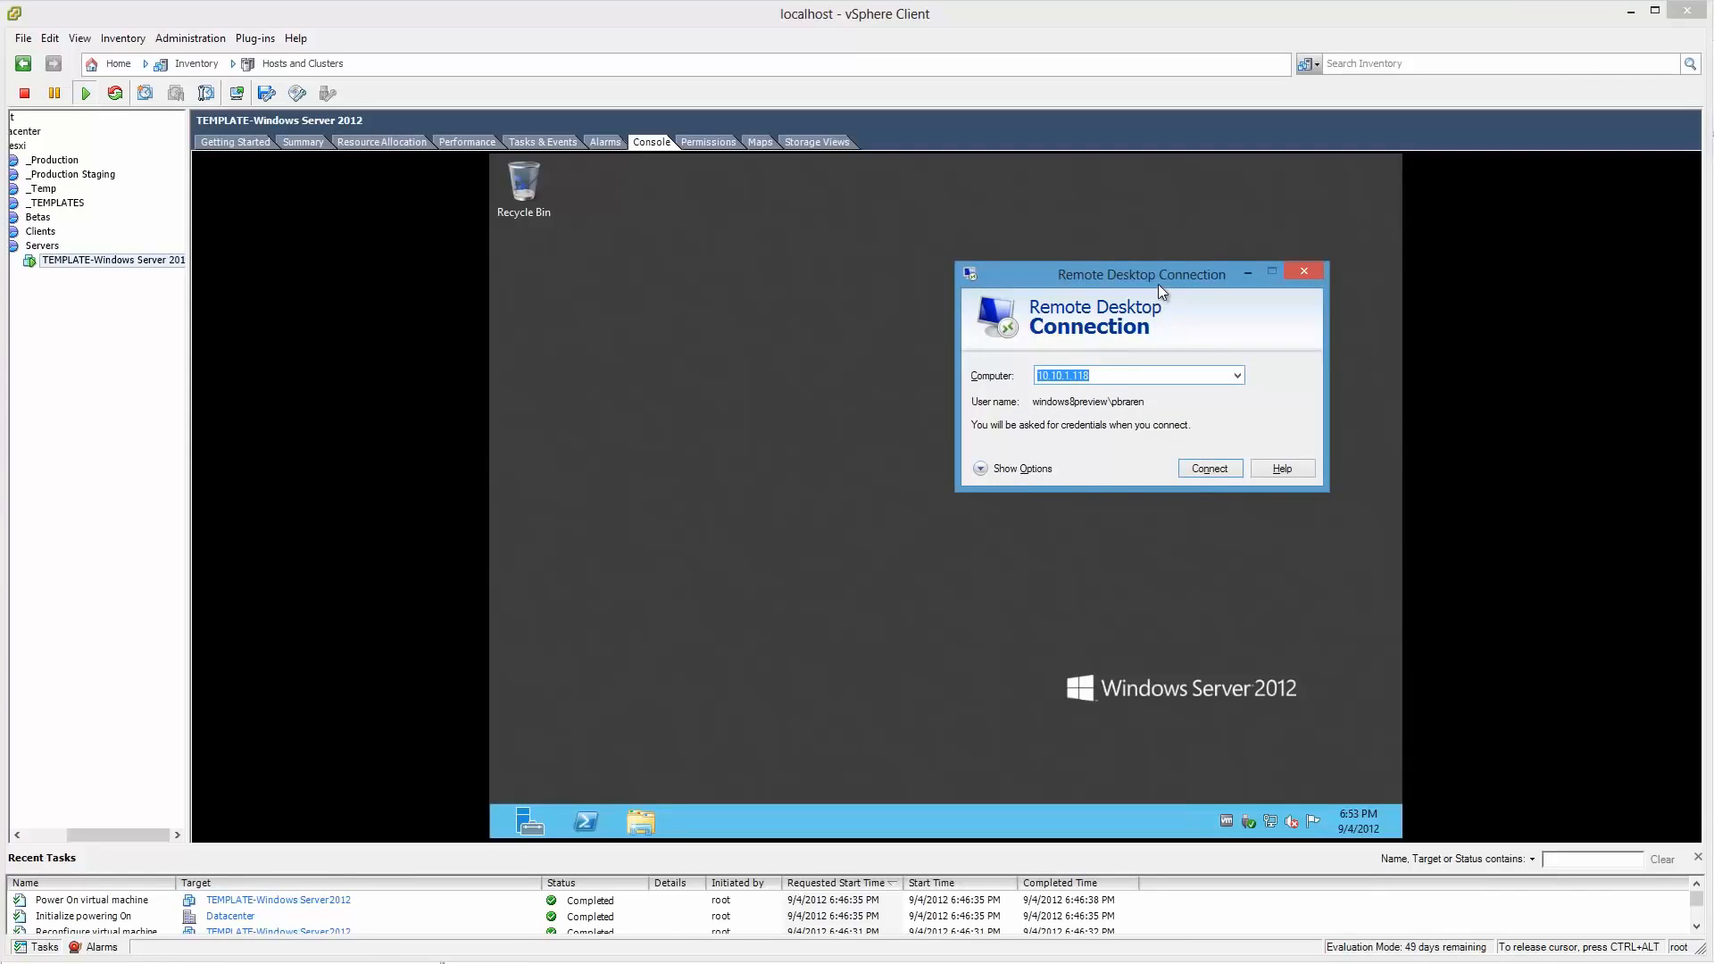
drag(1159, 284, 1606, 372)
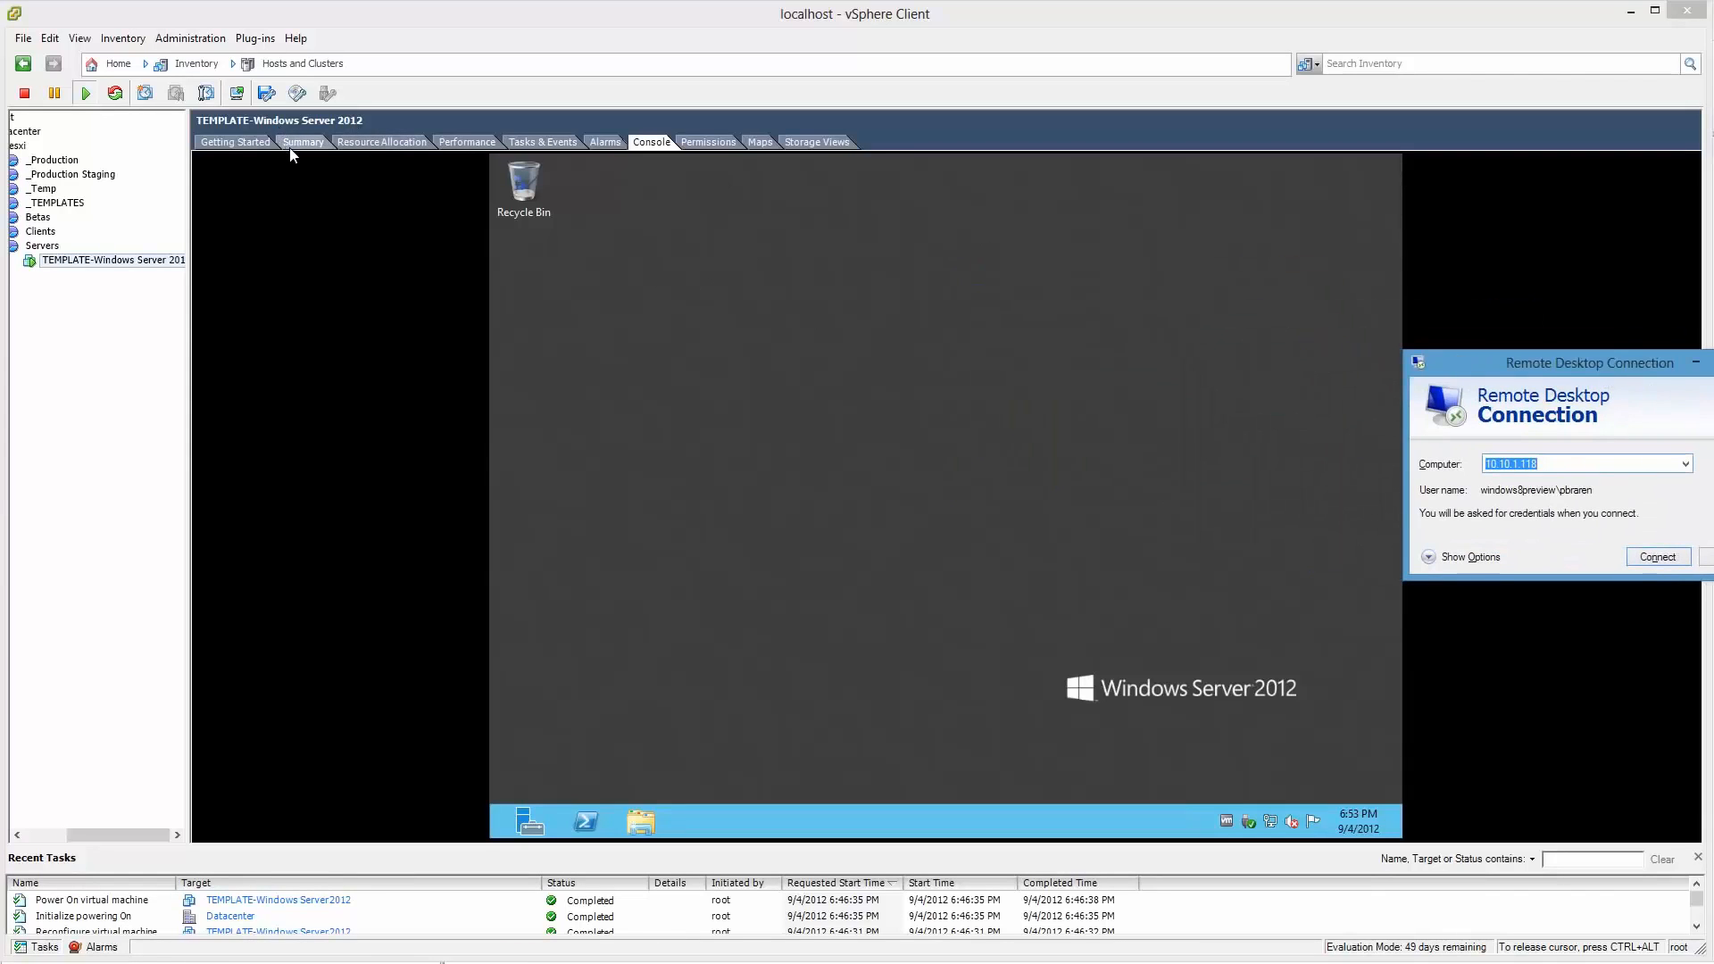
click(287, 143)
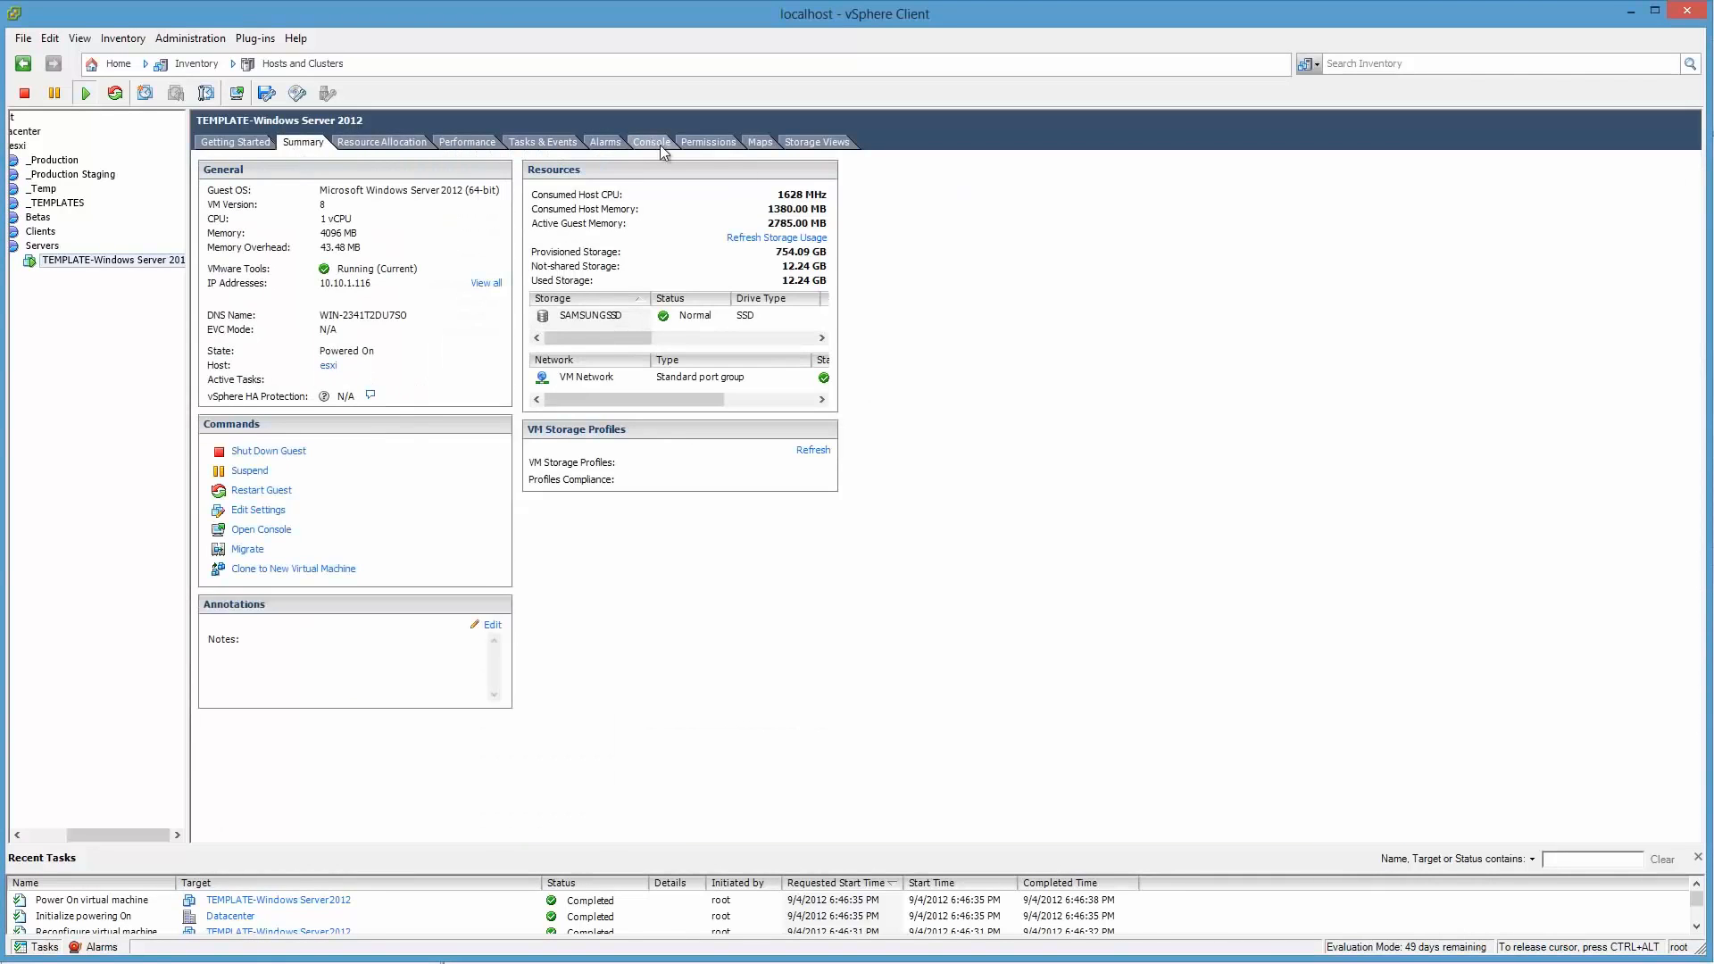
Step: Show the template virtual machine's console and start a Remote Desktop connection to 10.10.1.116
click(661, 144)
click(1712, 438)
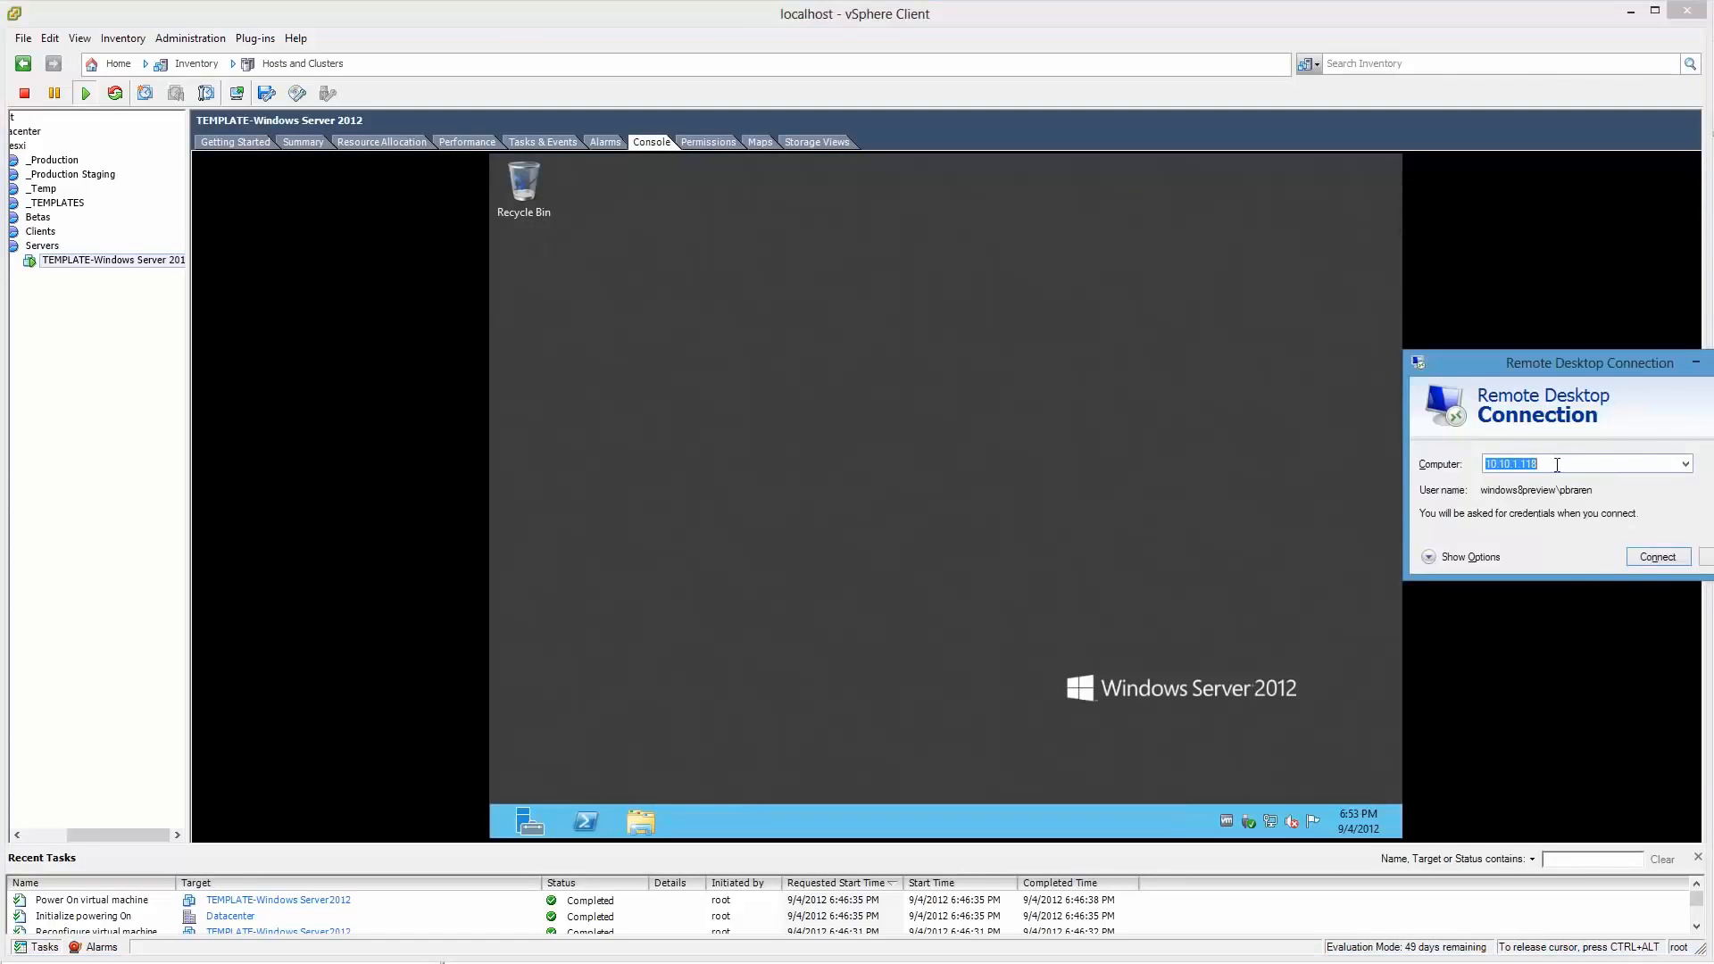
click(1557, 465)
key(BackSpace)
text(6)
key(Return)
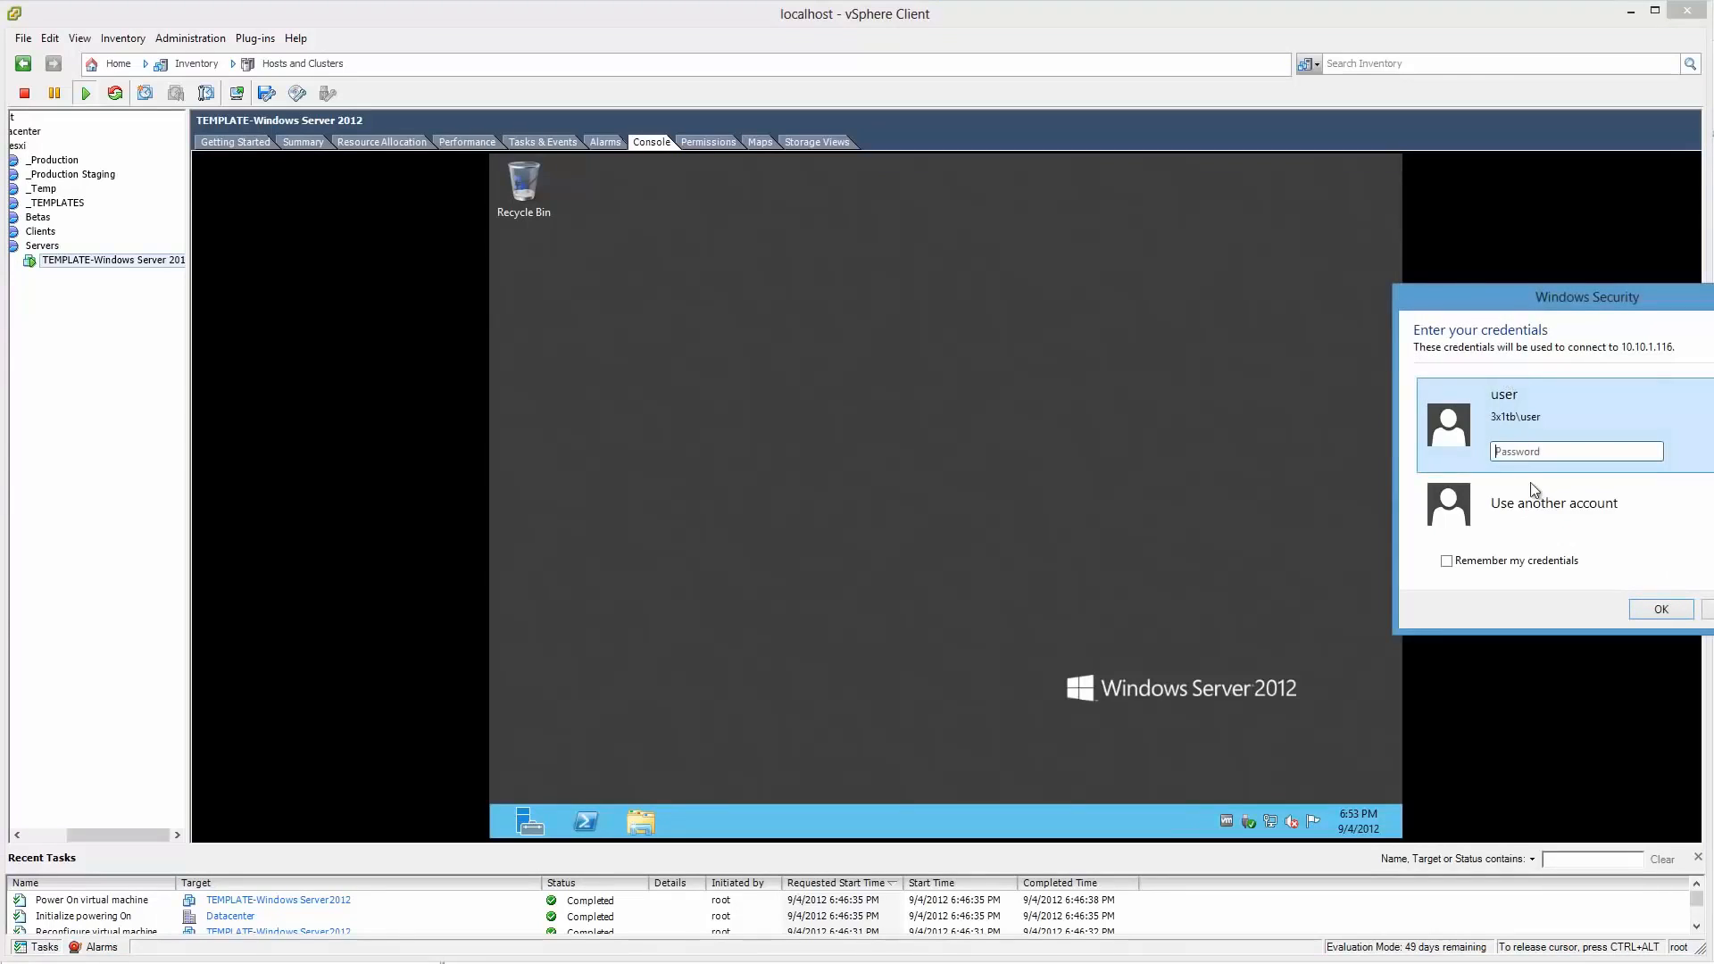
Step: Sign in to the remote computer with another account, entering the user name Administrator and the account password
click(1553, 486)
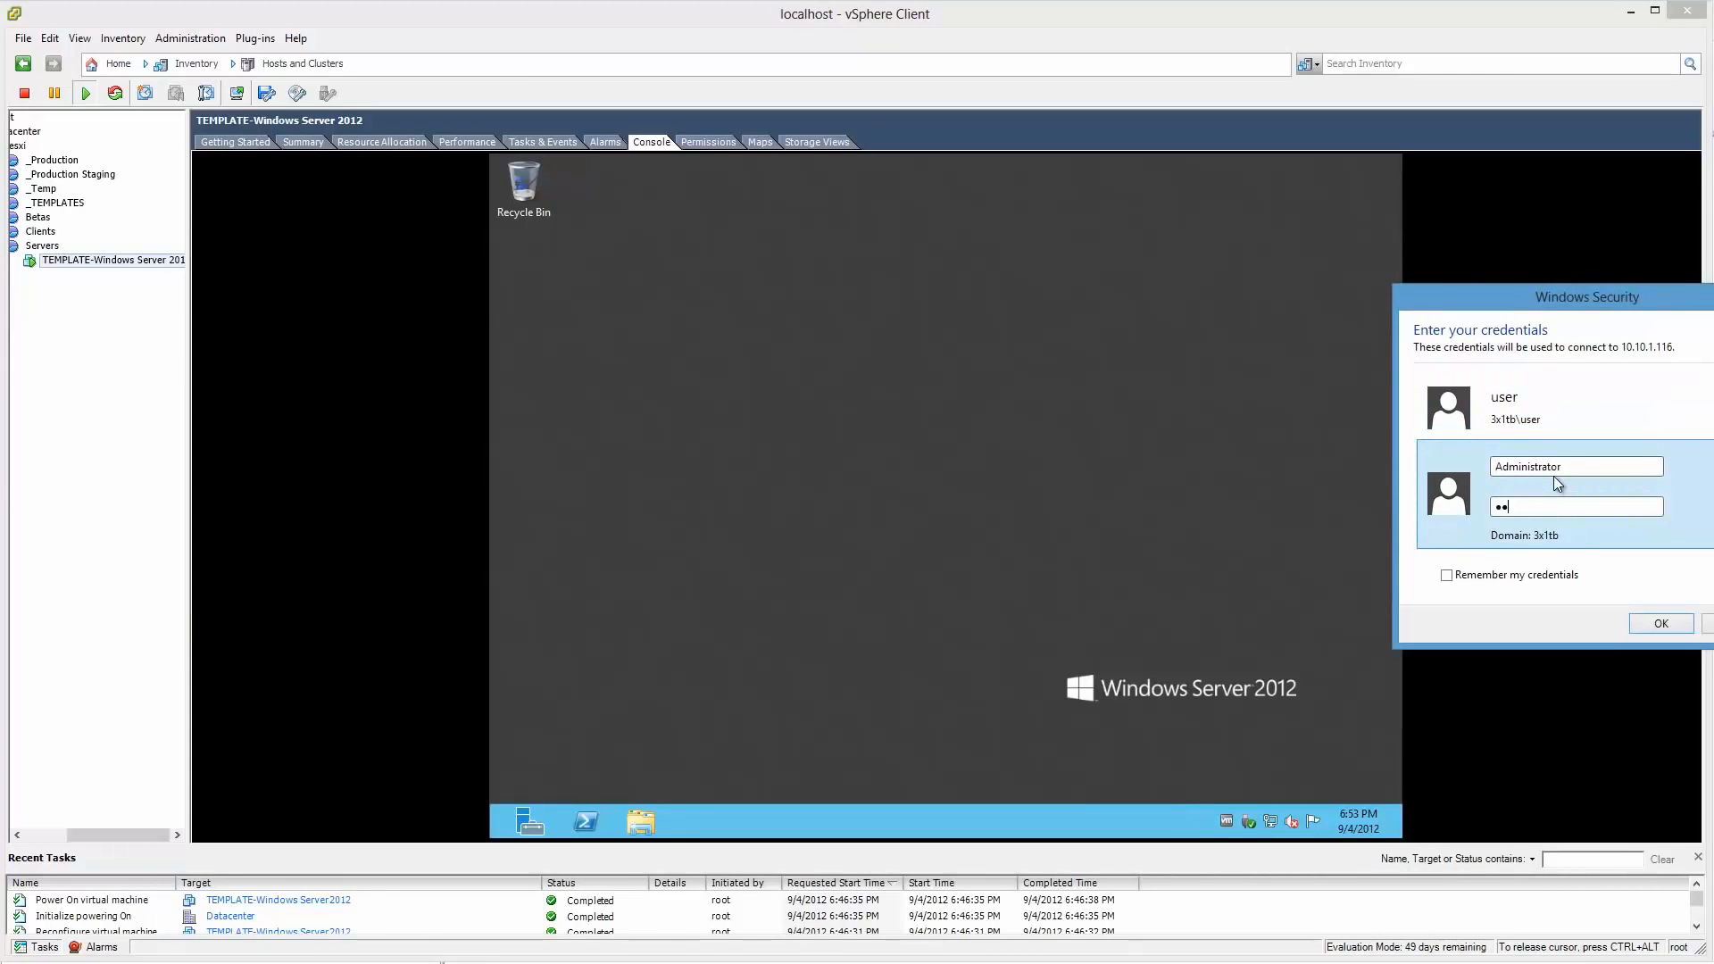
key(Return)
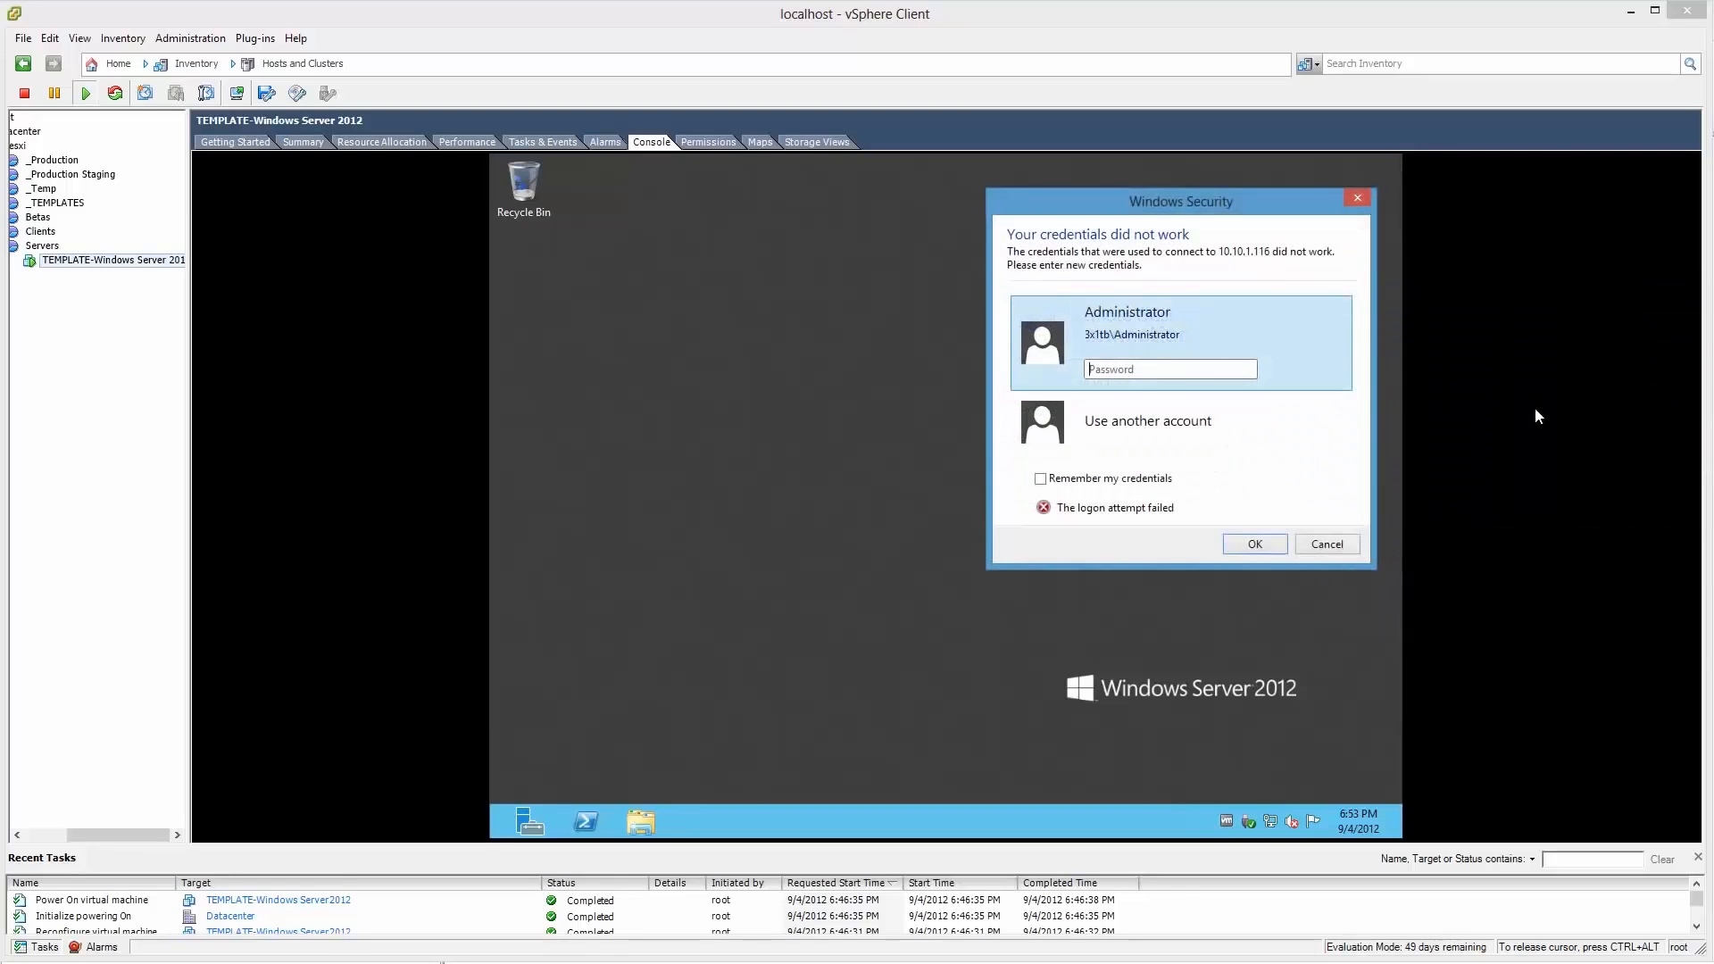
click(1169, 374)
text(********)
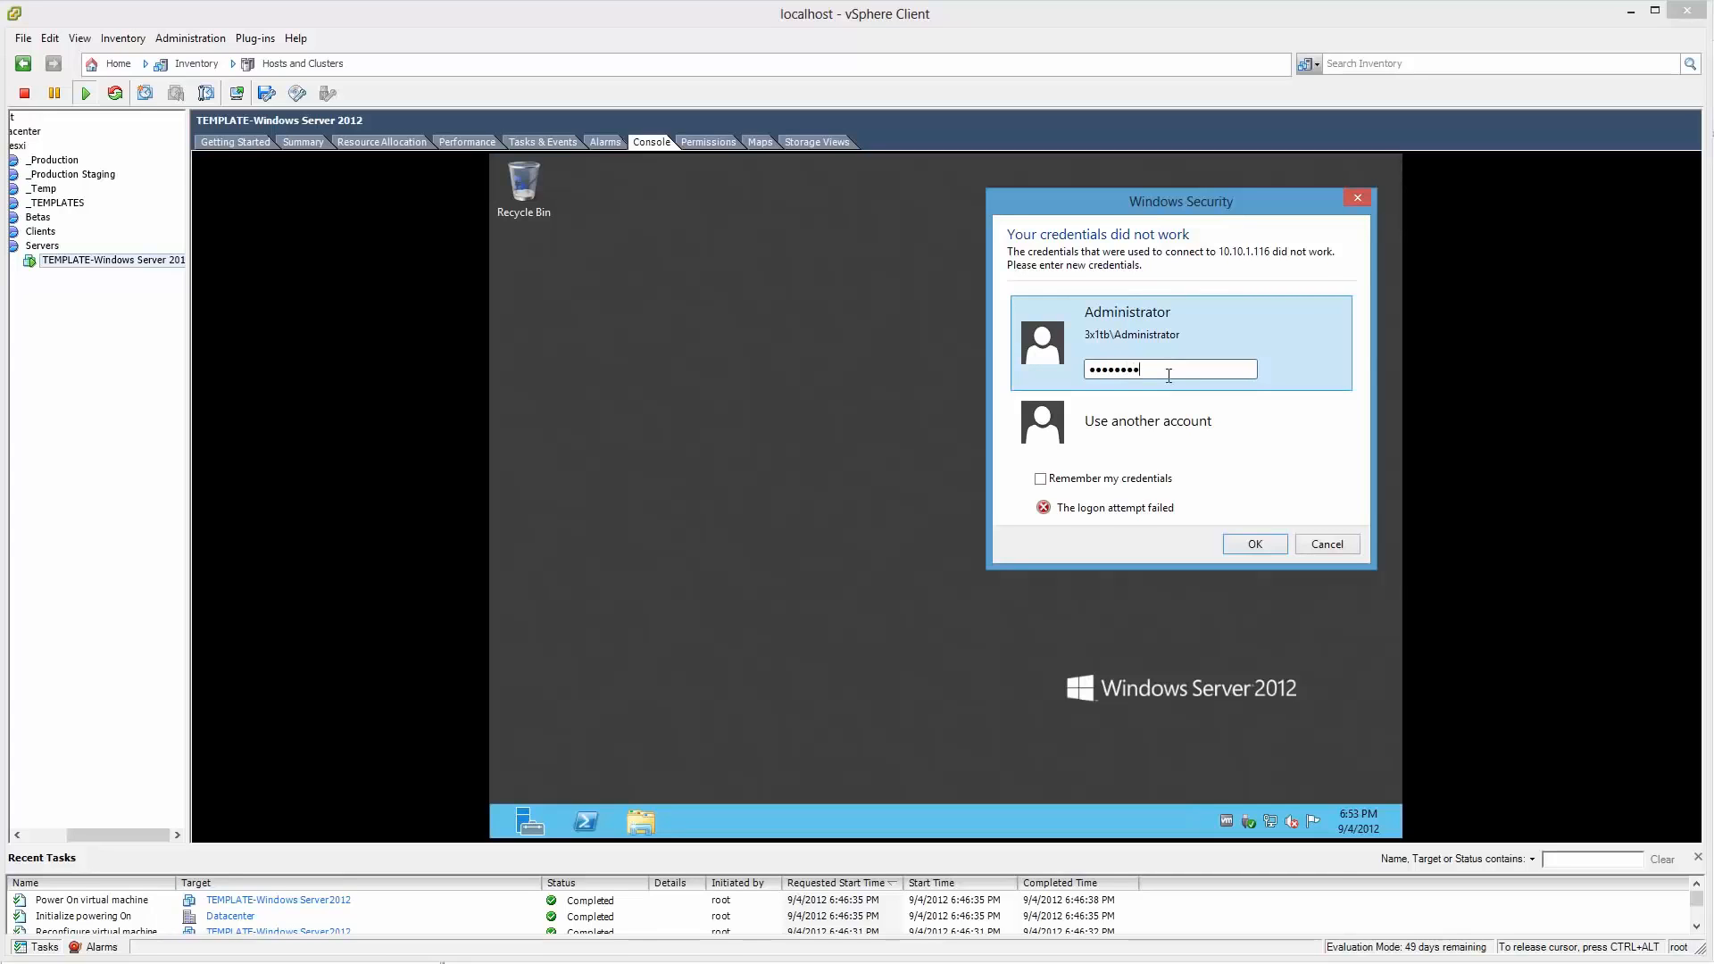
key(Return)
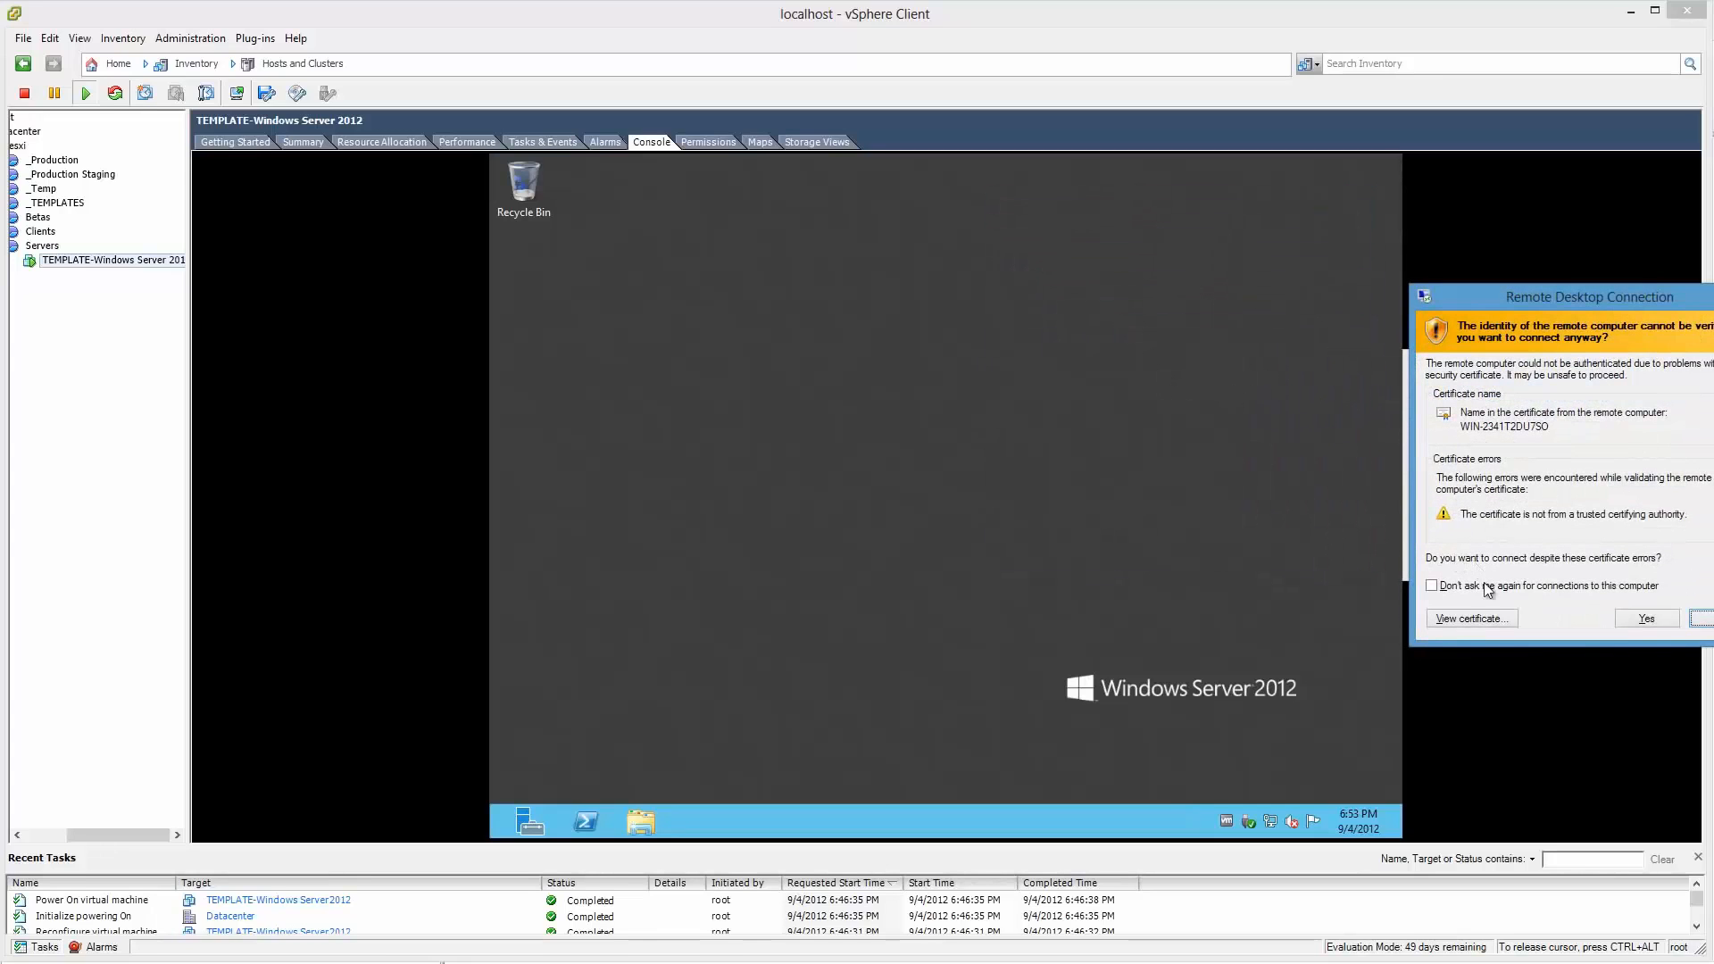
Step: Accept the untrusted certificate without being asked again for this computer, and connect to the remote desktop
click(1484, 587)
drag(1595, 298, 1336, 272)
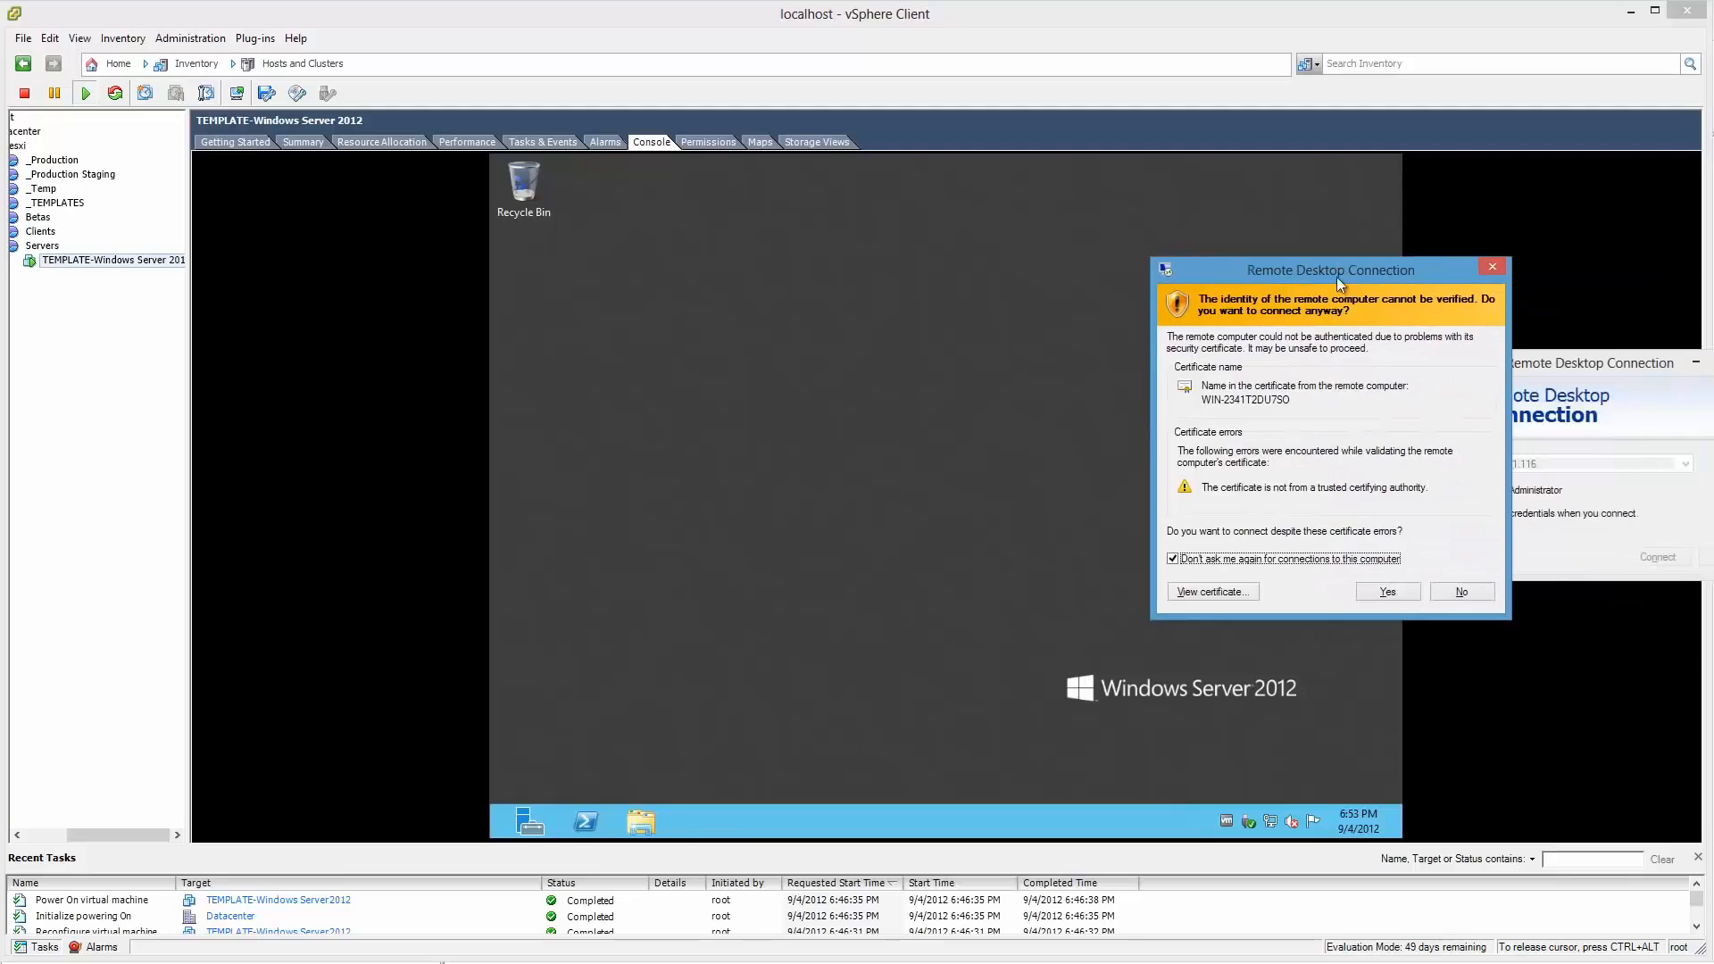
click(1408, 592)
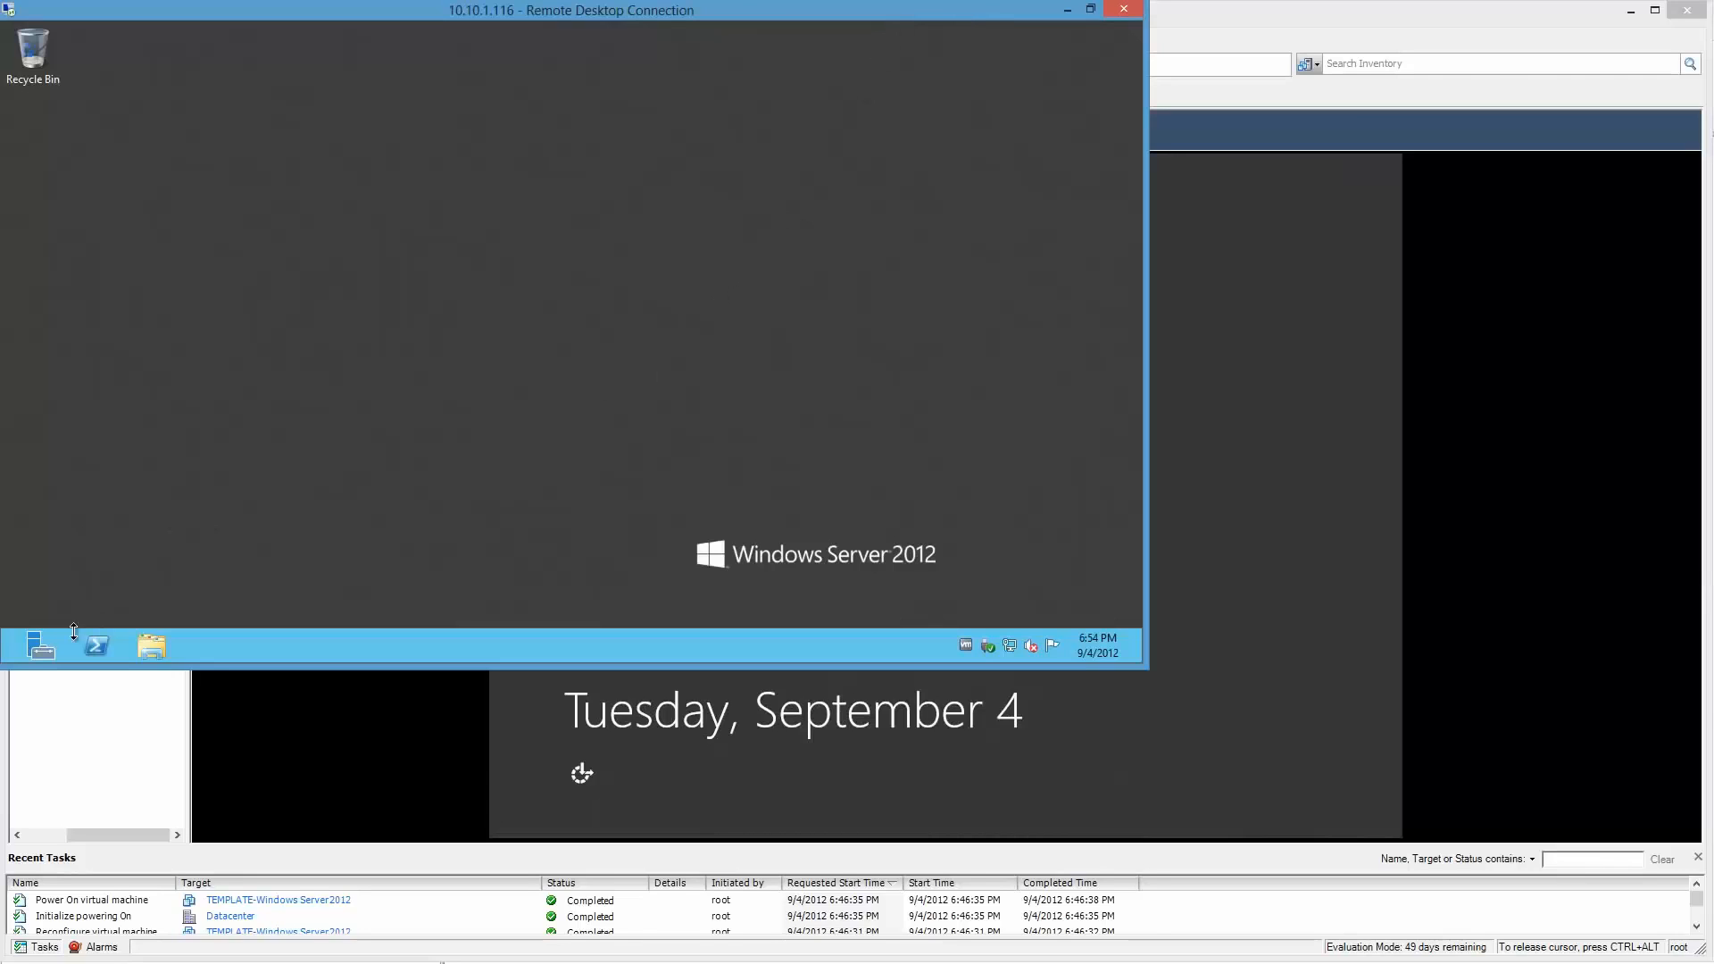
right_click(362, 422)
click(289, 320)
right_click(687, 363)
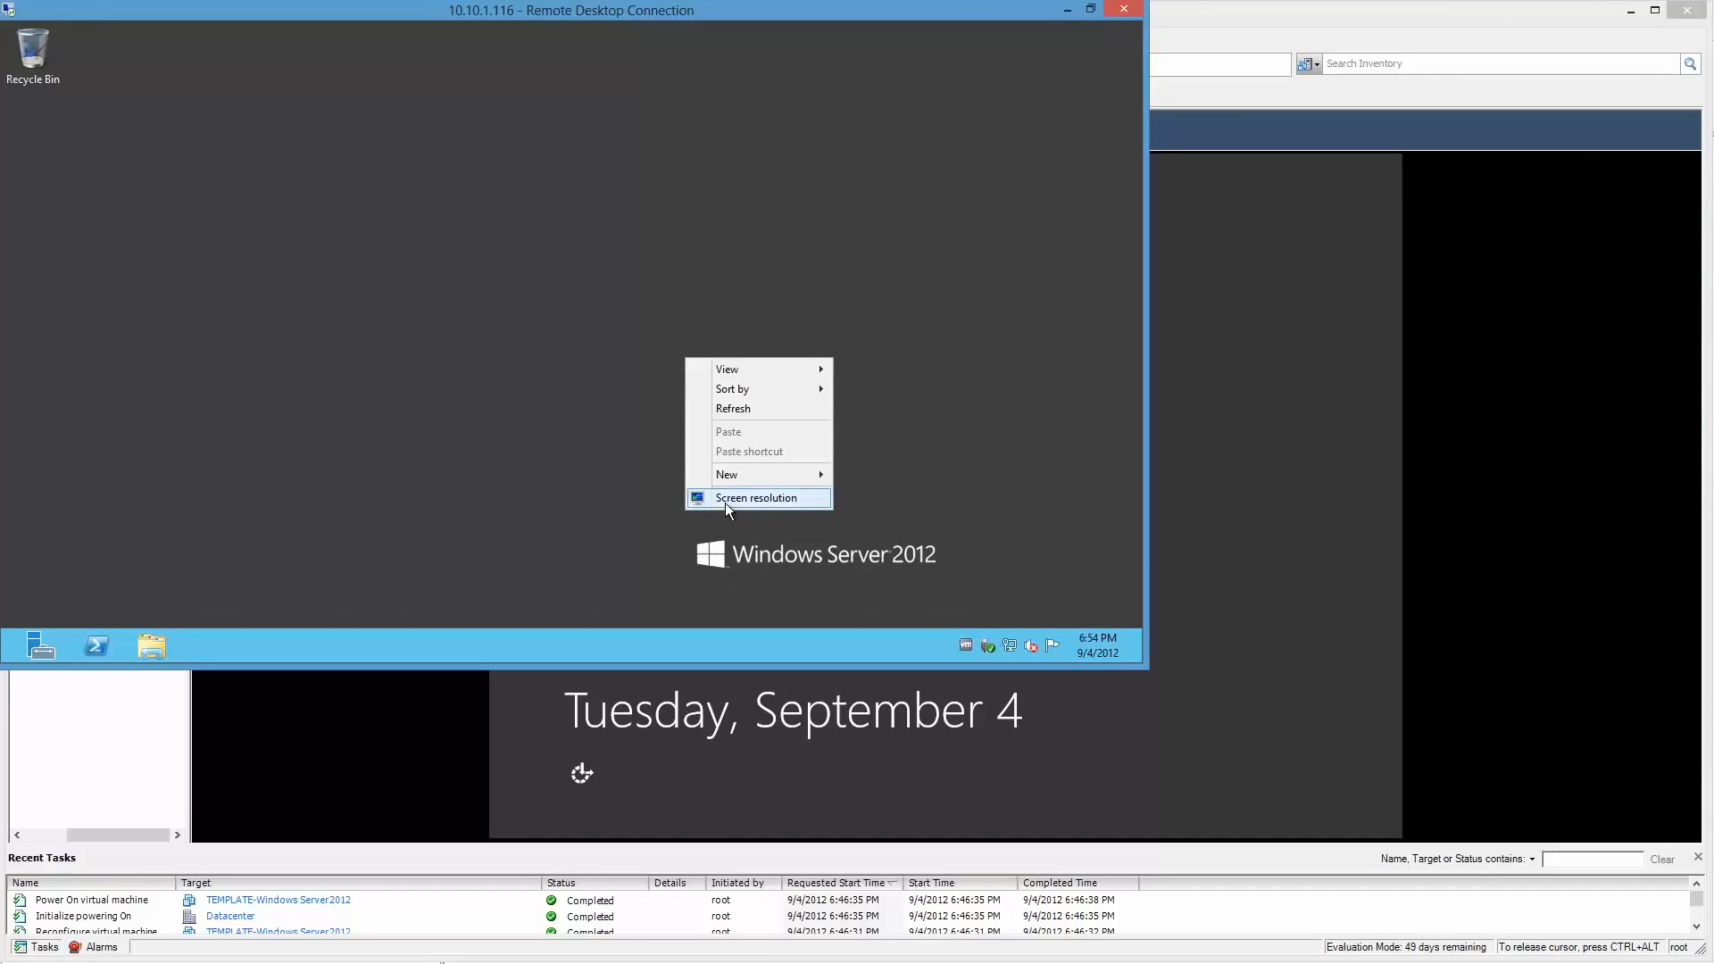
click(577, 473)
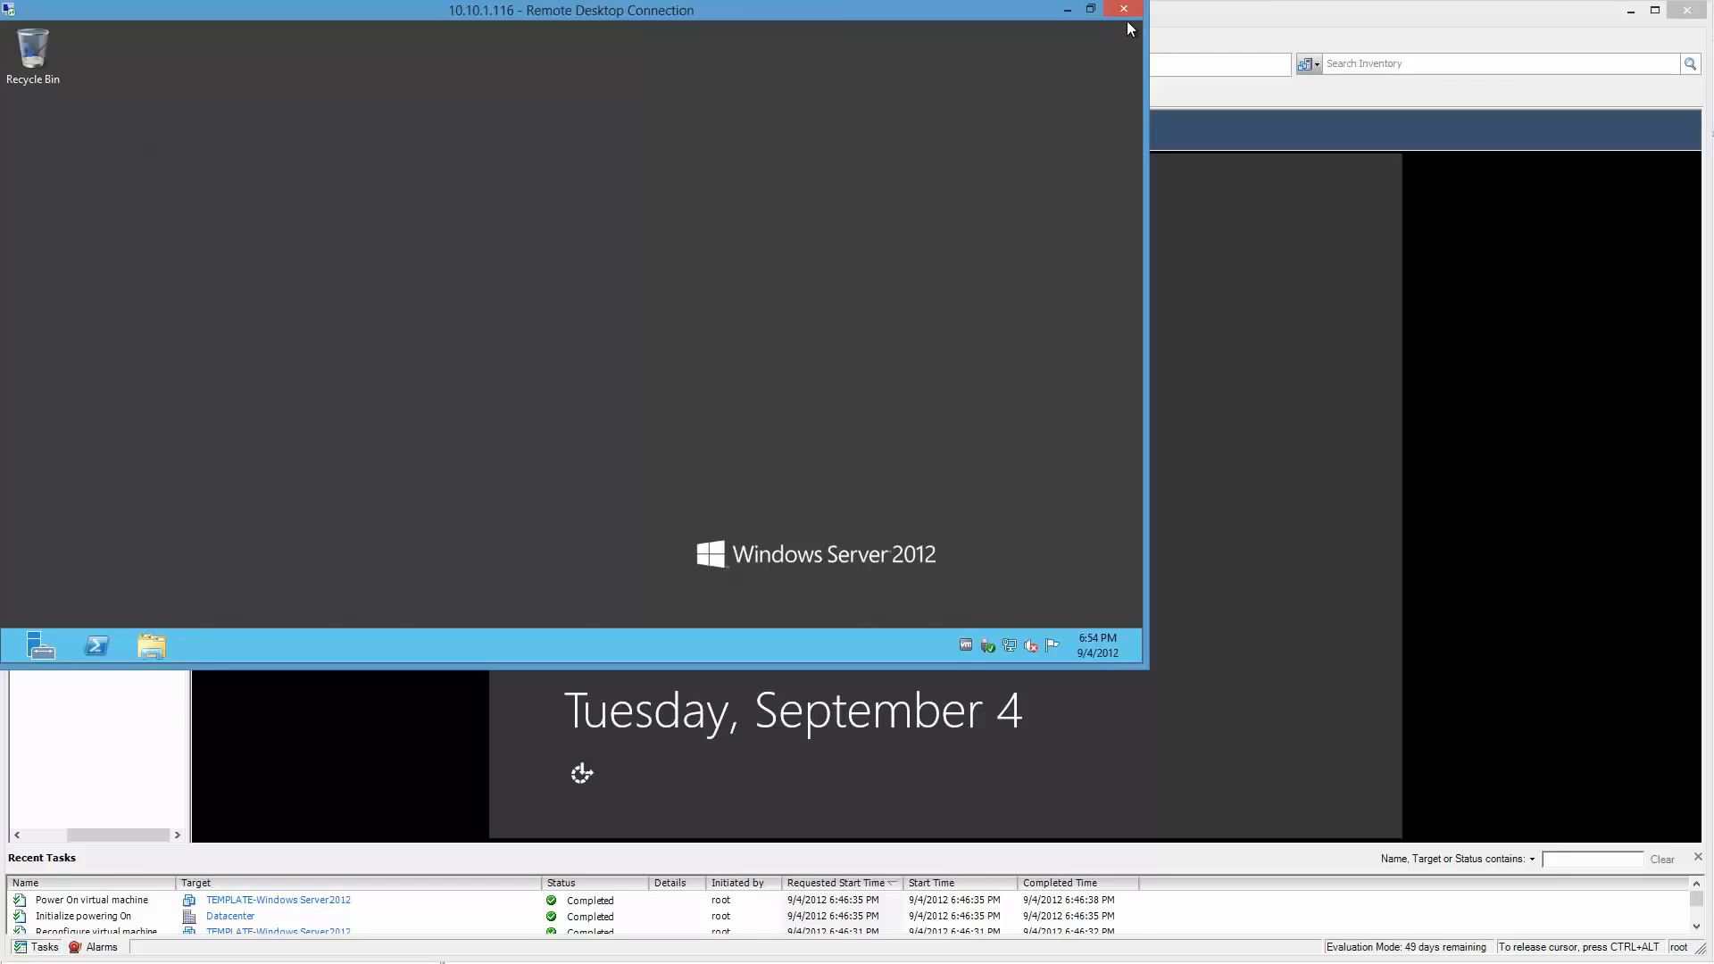
Step: Shut down the Windows Server 2012 guest from within the Remote Desktop session and confirm the shutdown
mouse_move(1116, 15)
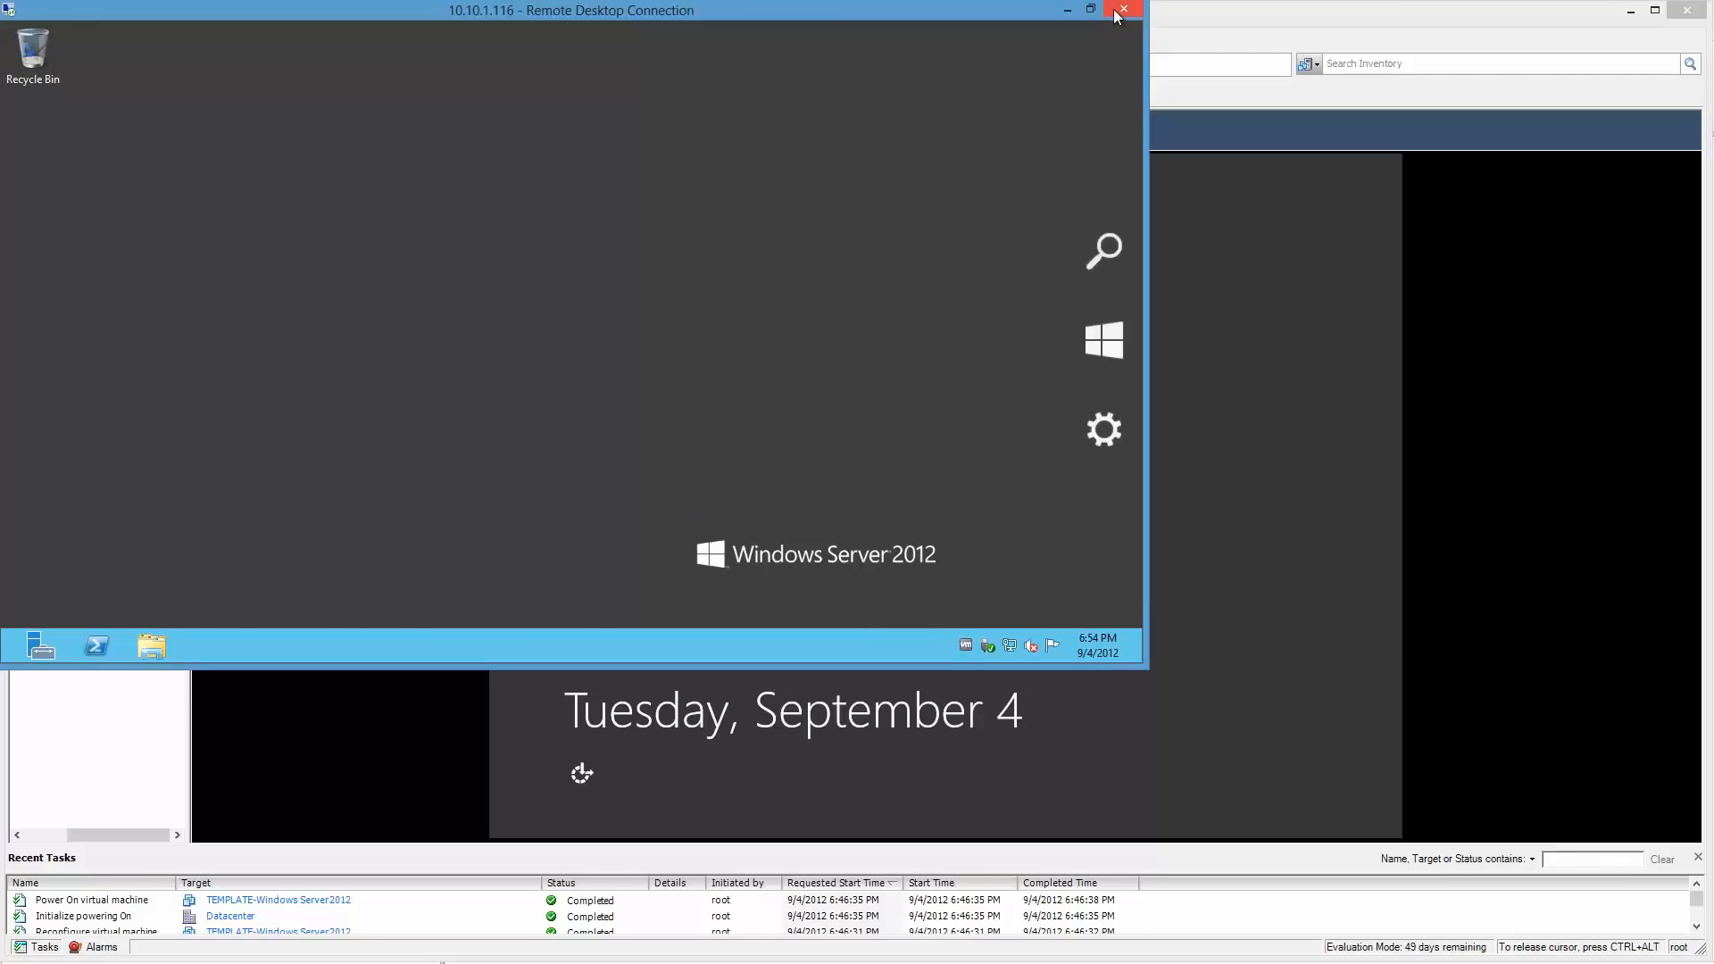
click(1105, 429)
click(987, 536)
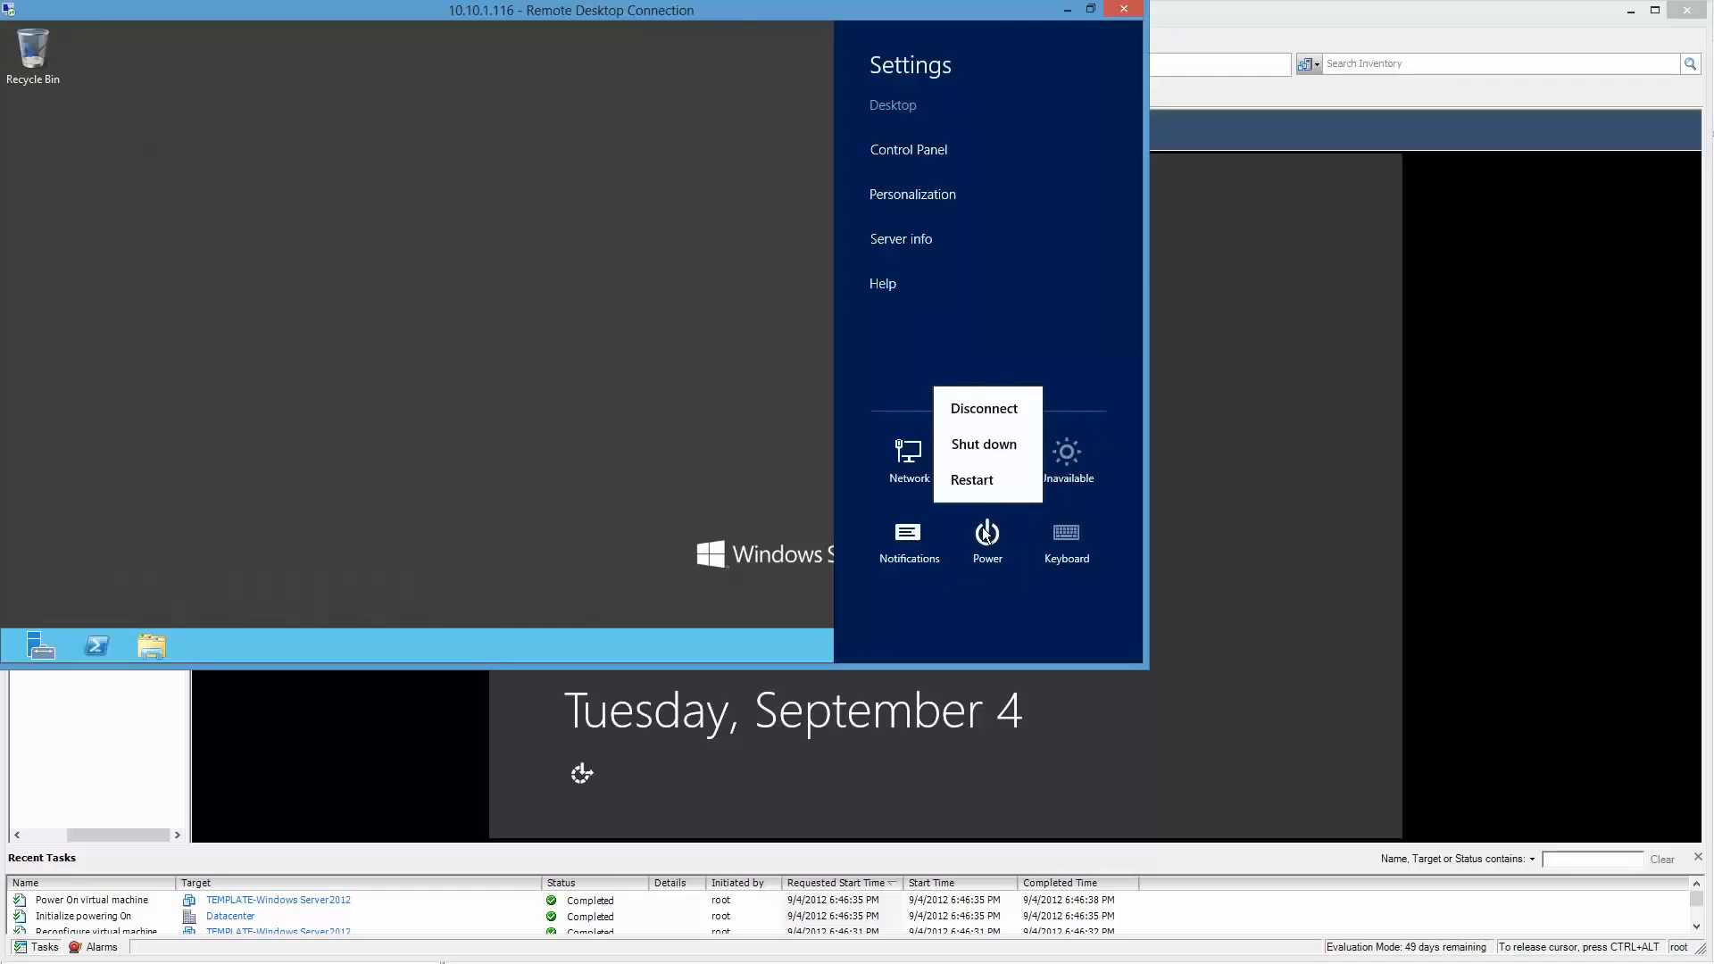
click(1009, 444)
click(1069, 480)
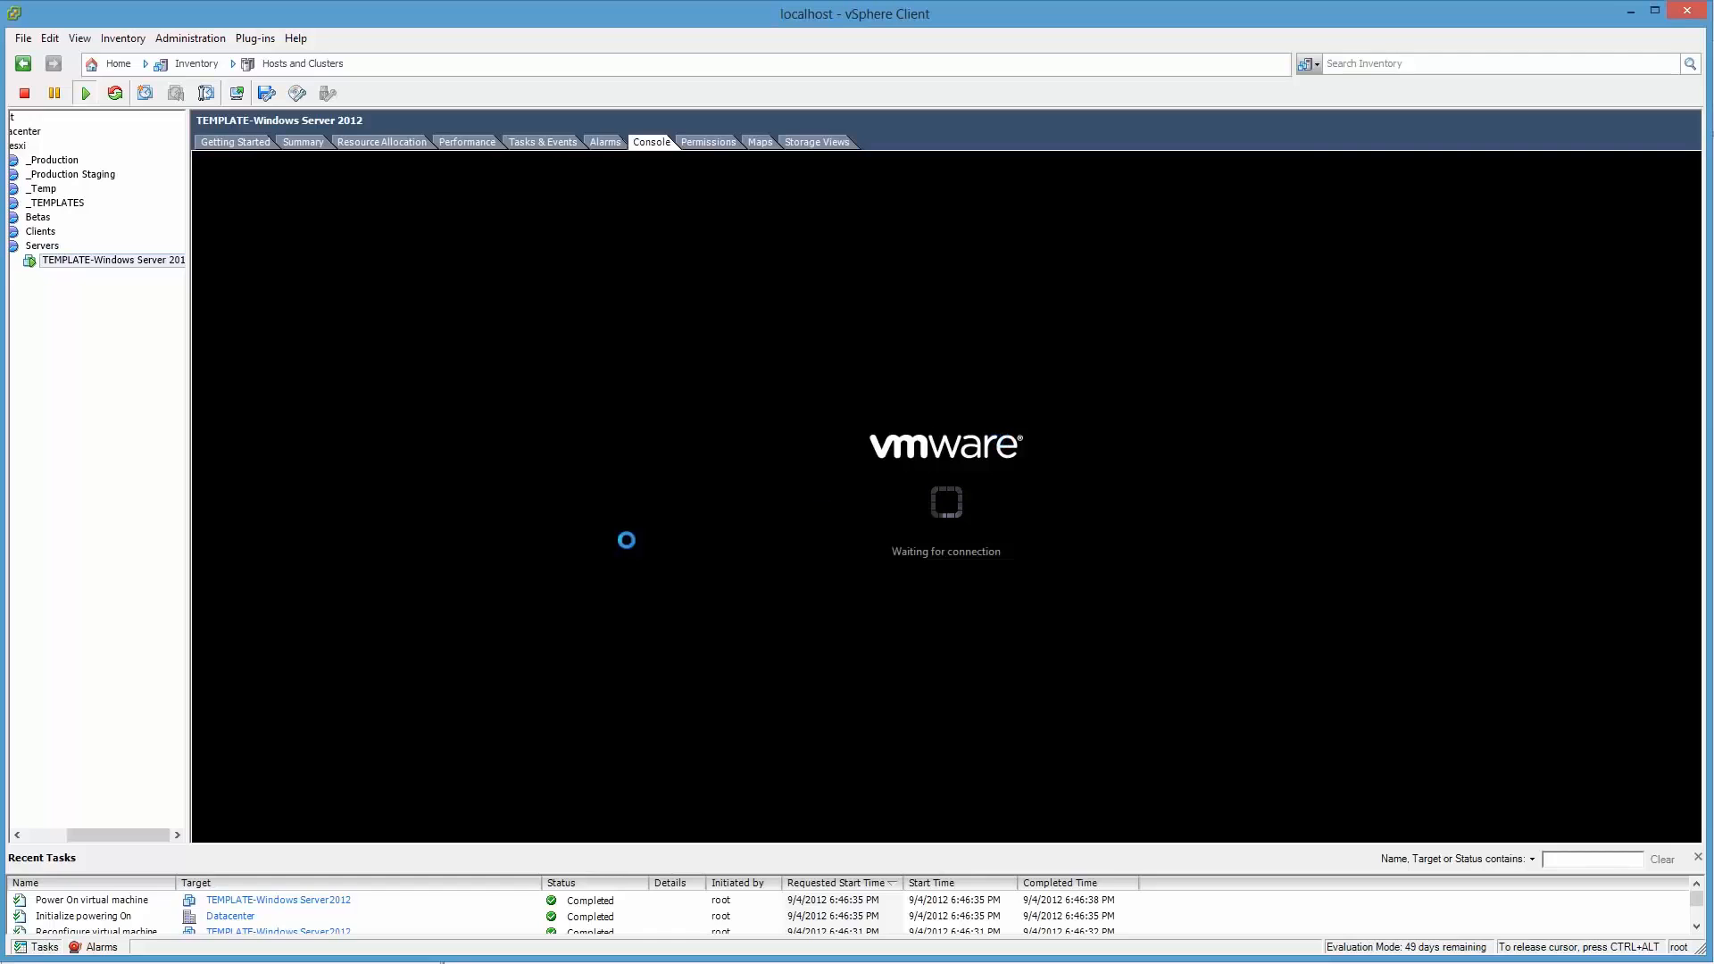
Step: Convert the TEMPLATE-Windows Server 2012 virtual machine to a template
right_click(116, 264)
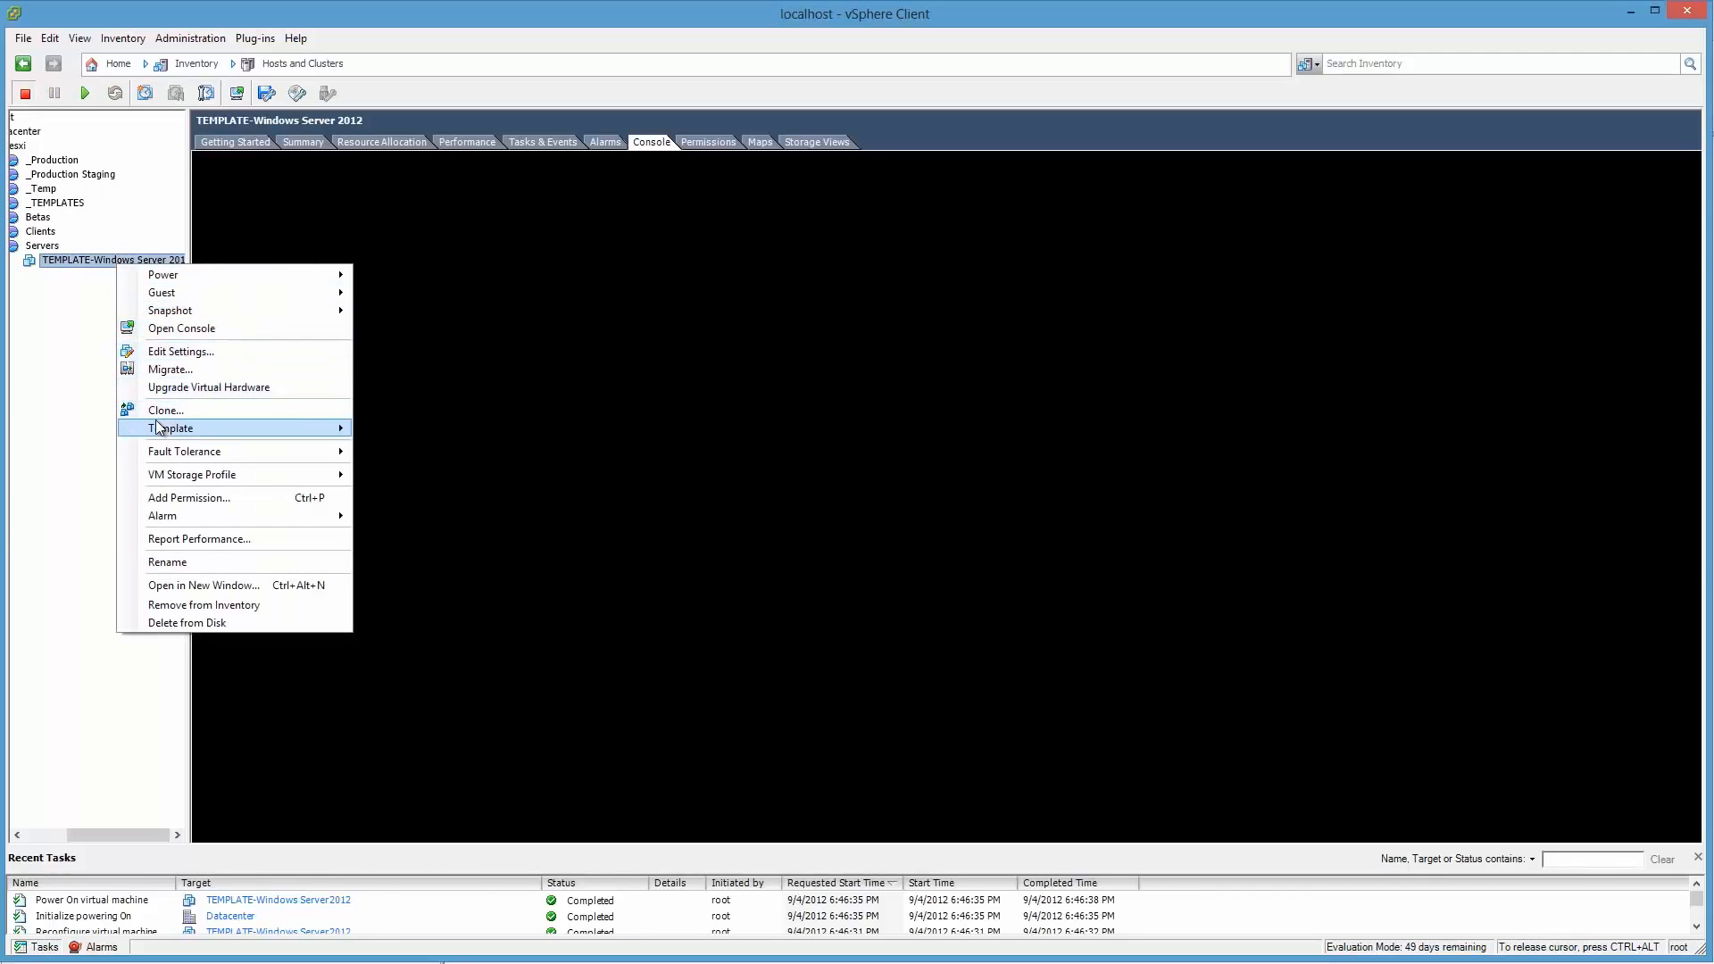
mouse_move(155, 425)
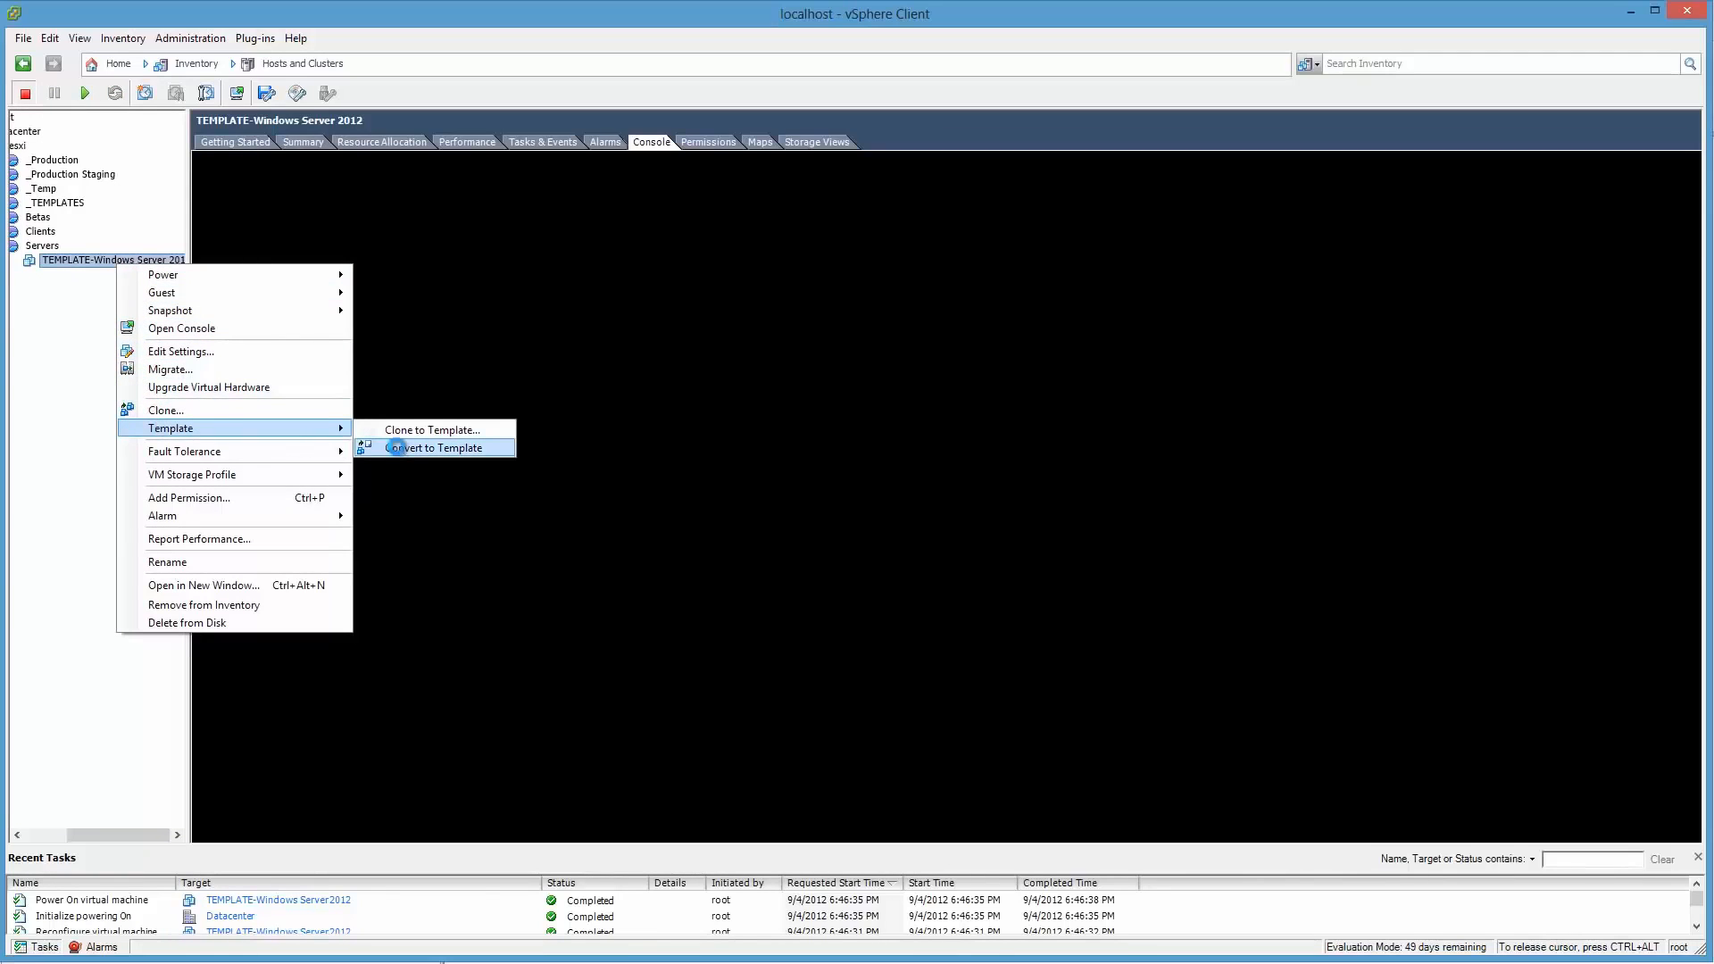
click(399, 449)
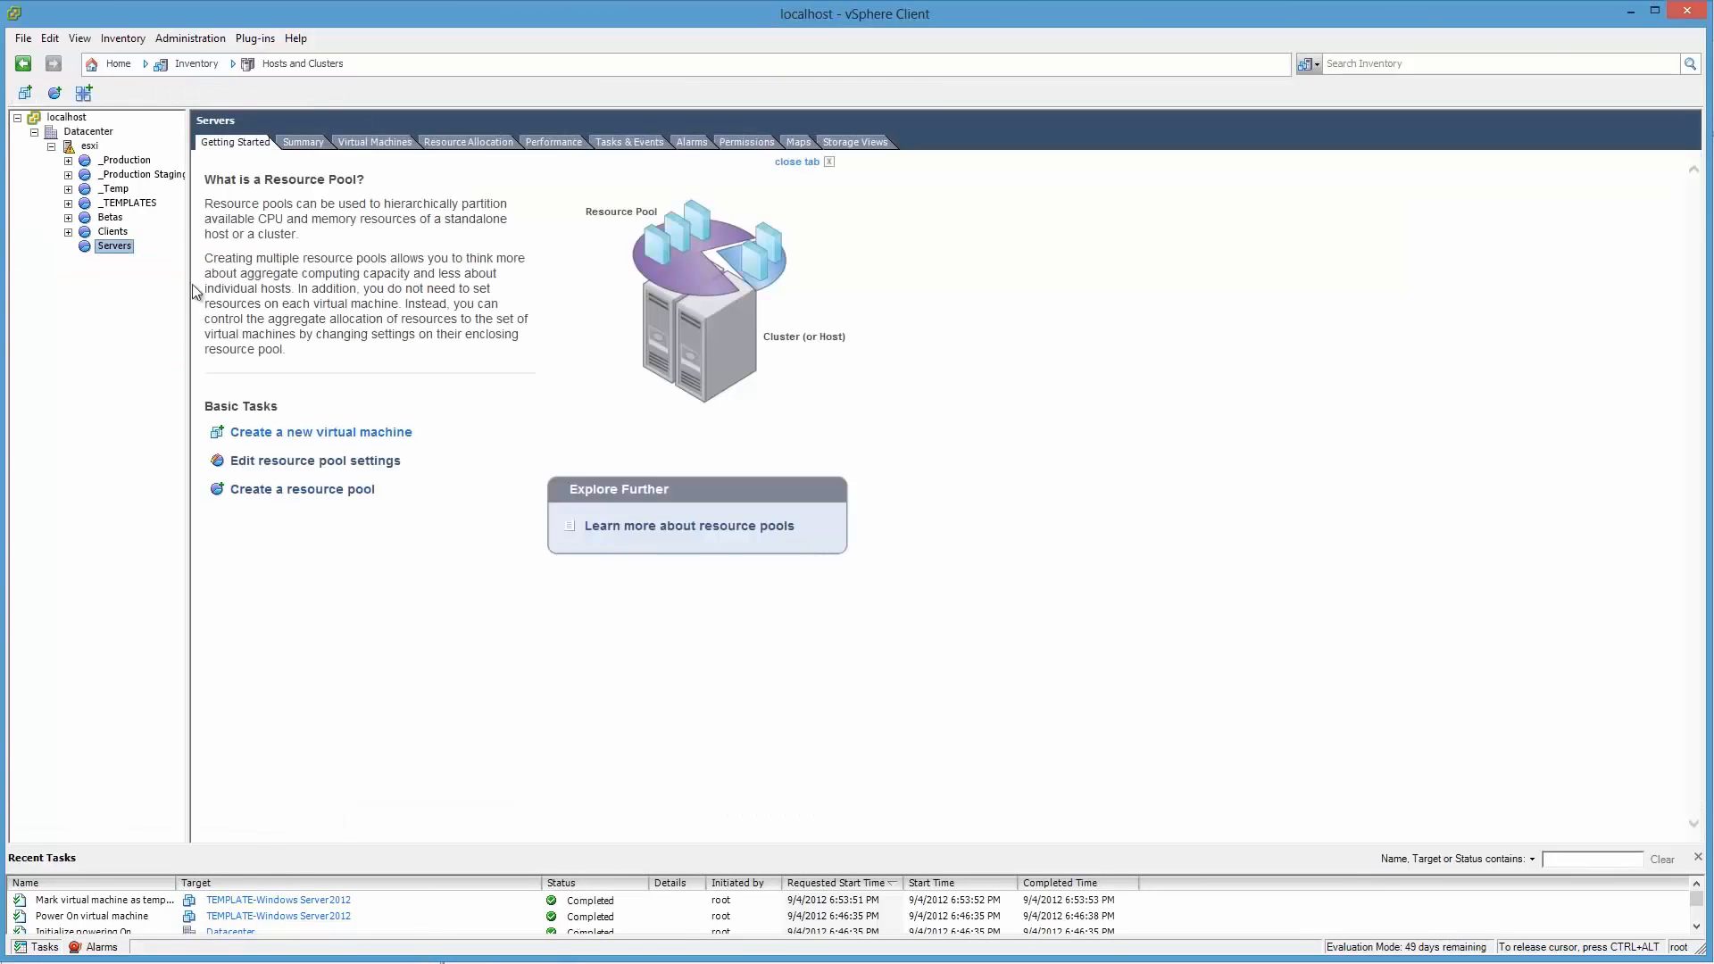
Step: Switch to the VMs and Templates inventory, widen the inventory tree, and select the TEMPLATE-Windows Server 2012 template
click(281, 64)
click(281, 126)
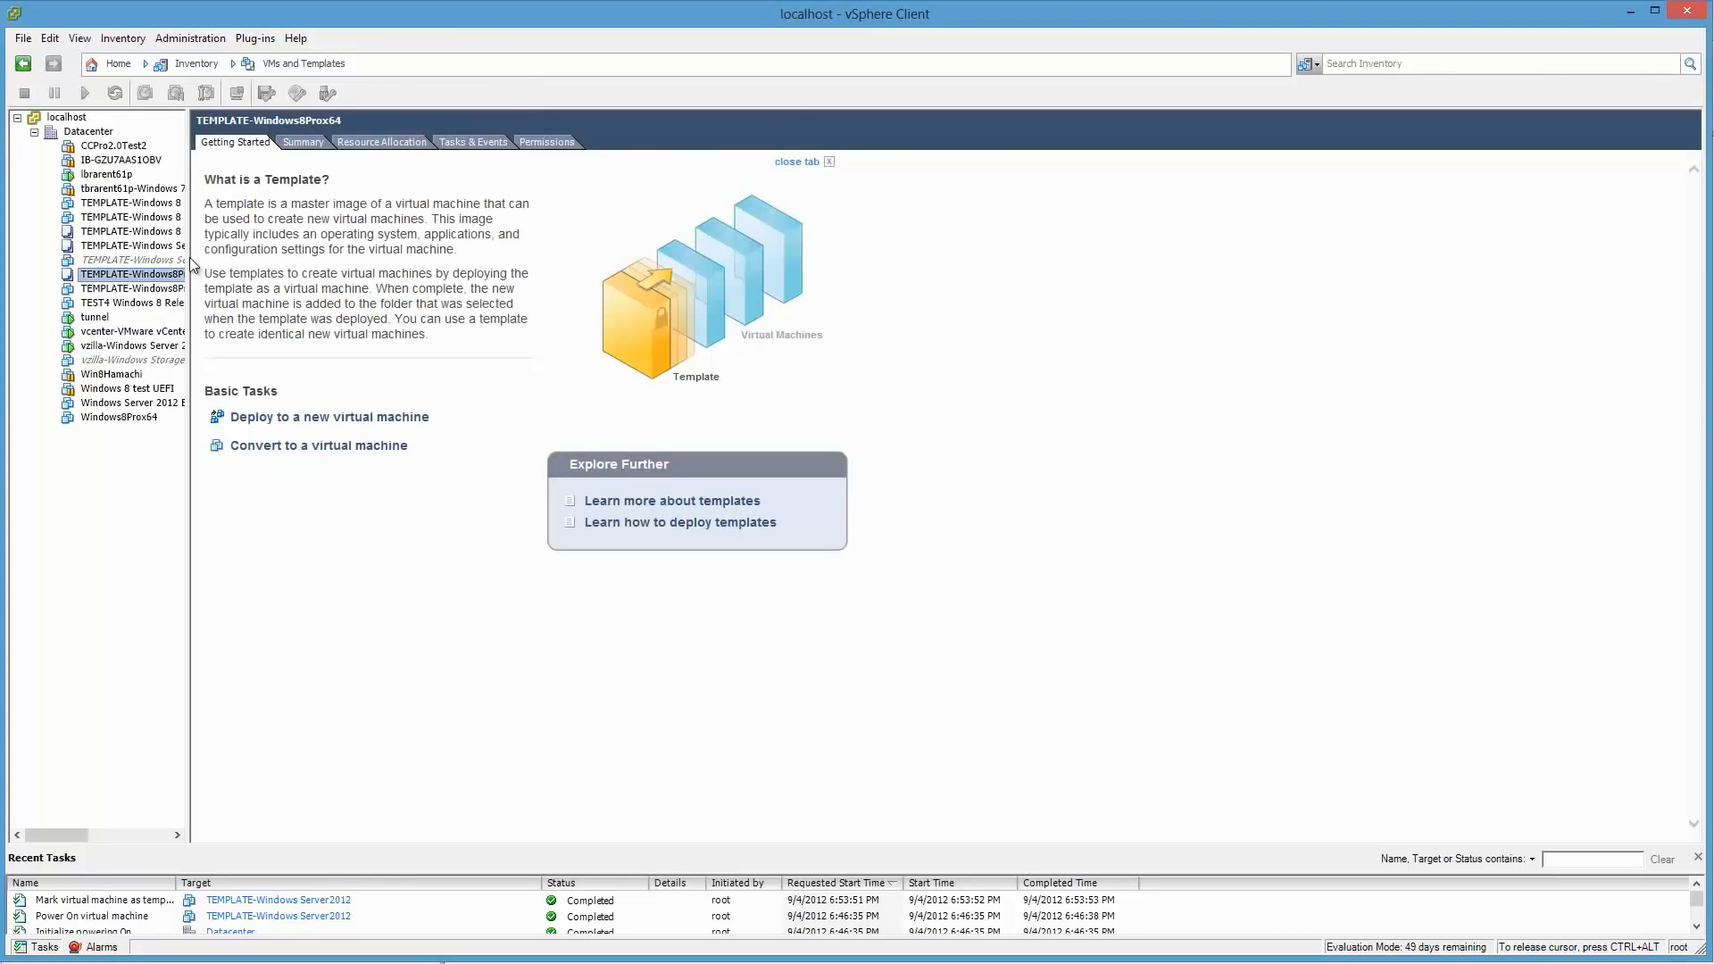
drag(188, 237, 346, 277)
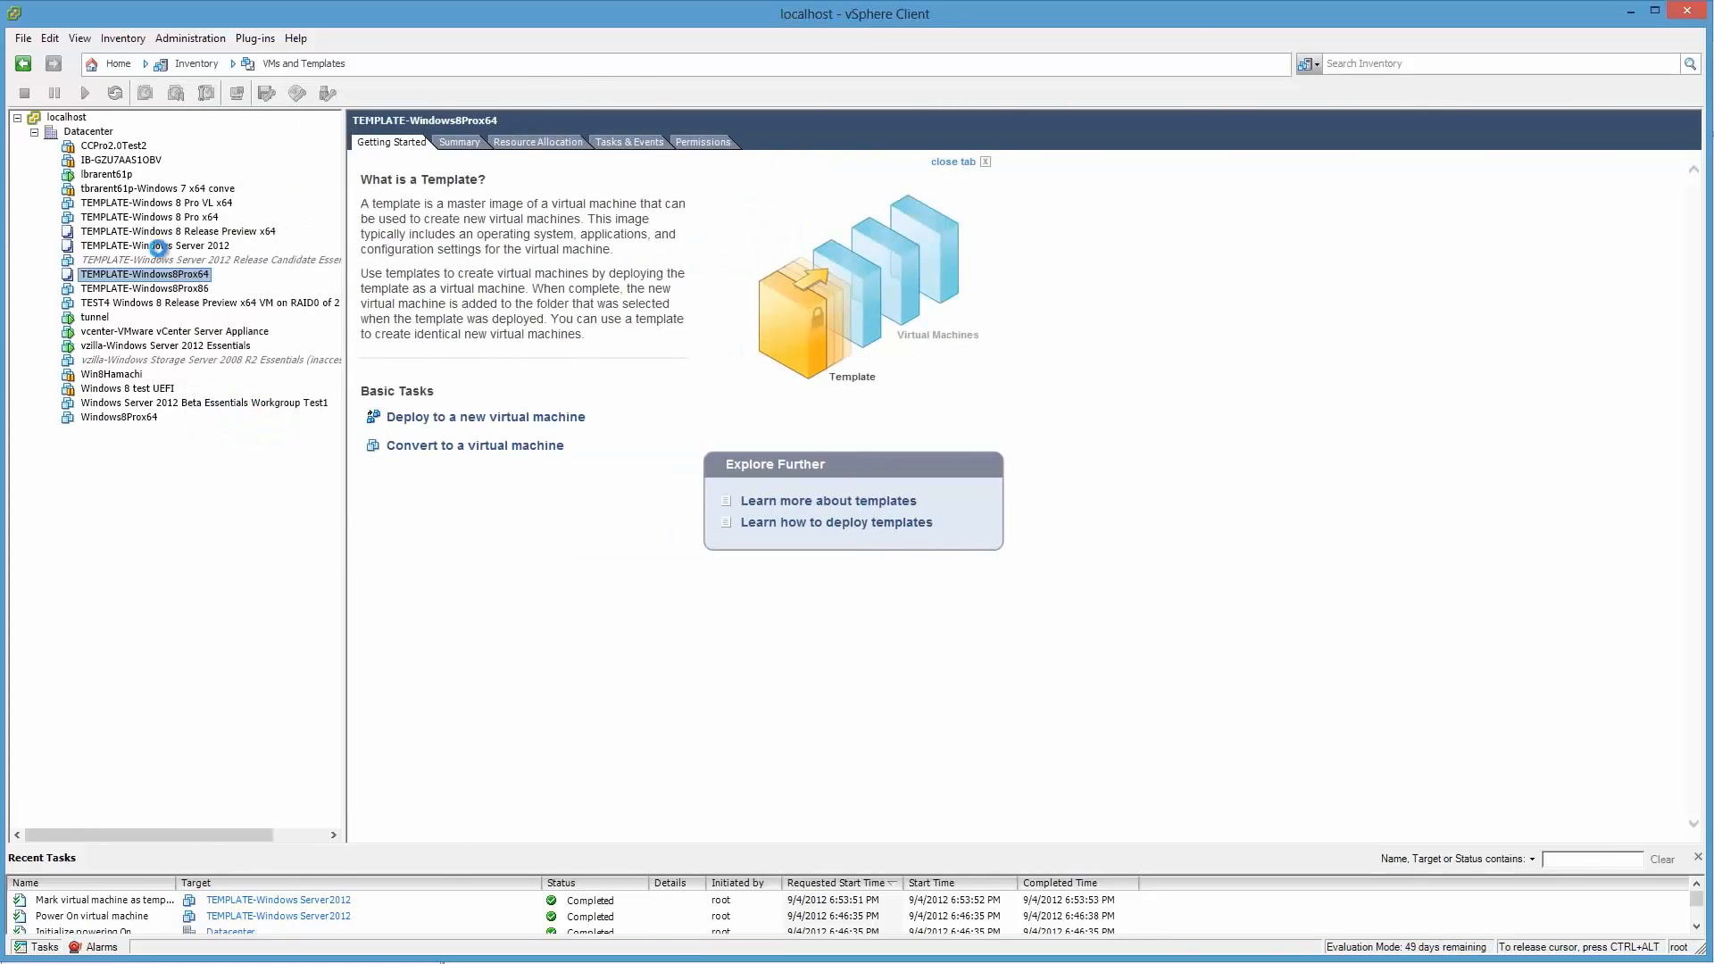
click(155, 245)
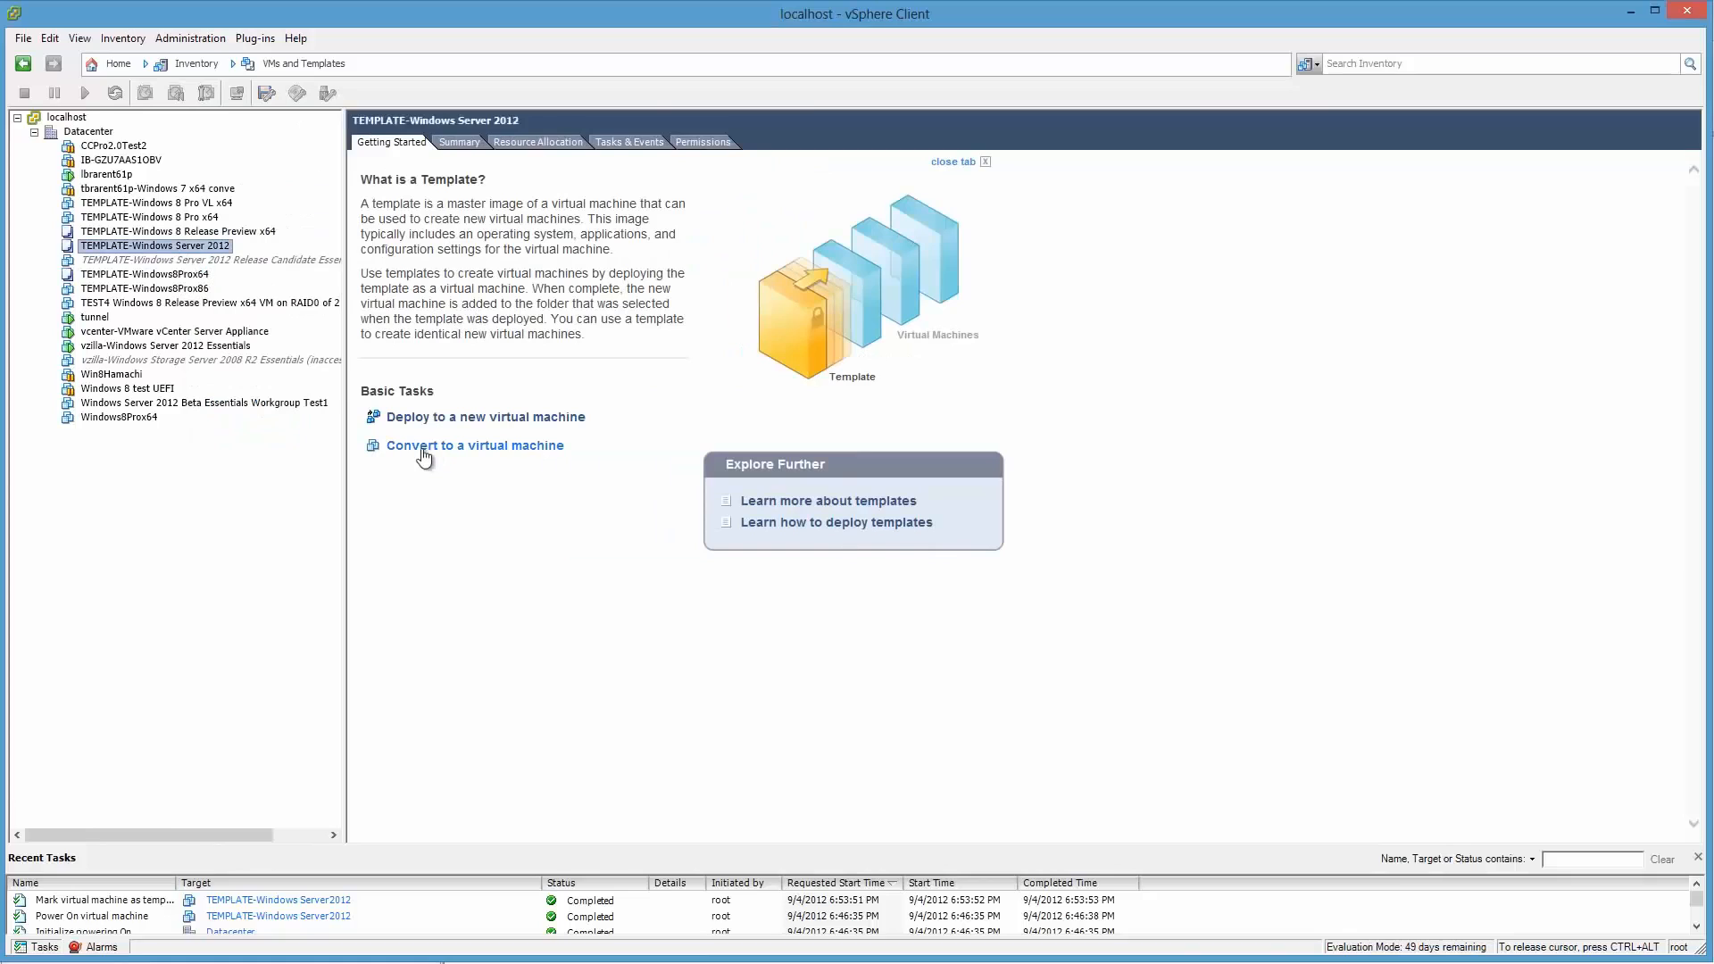
Step: Start deploying a virtual machine from the template, named windows2012server and located in Datacenter
right_click(206, 257)
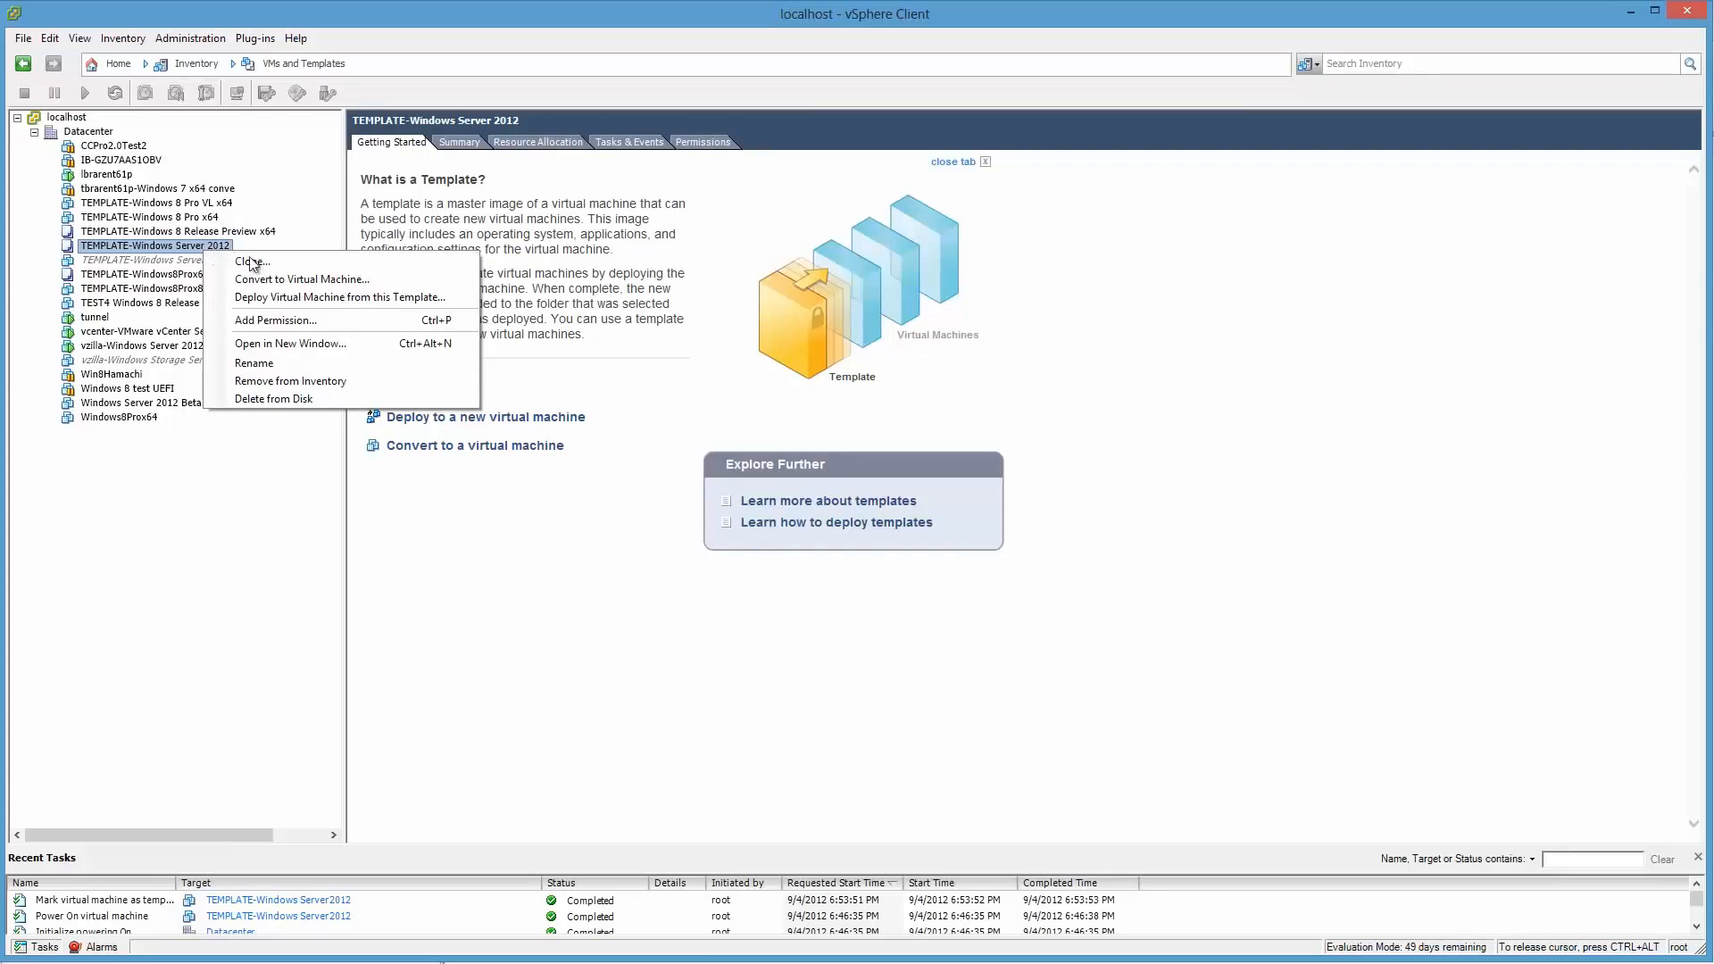
click(443, 303)
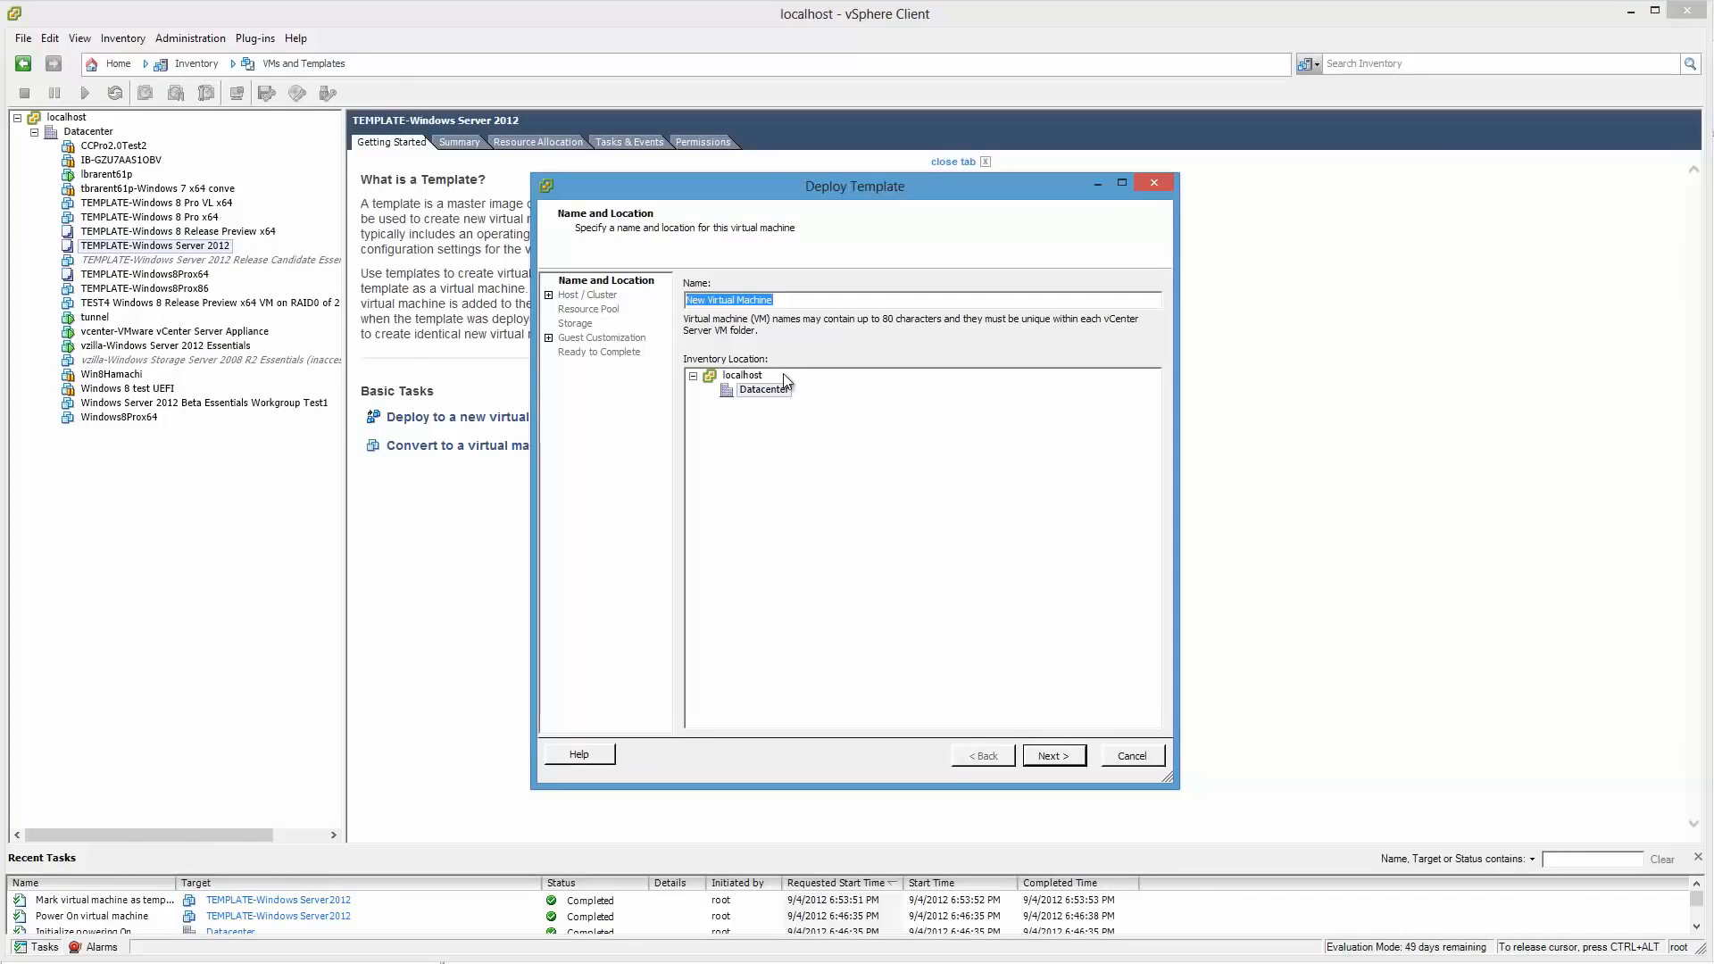
text(win)
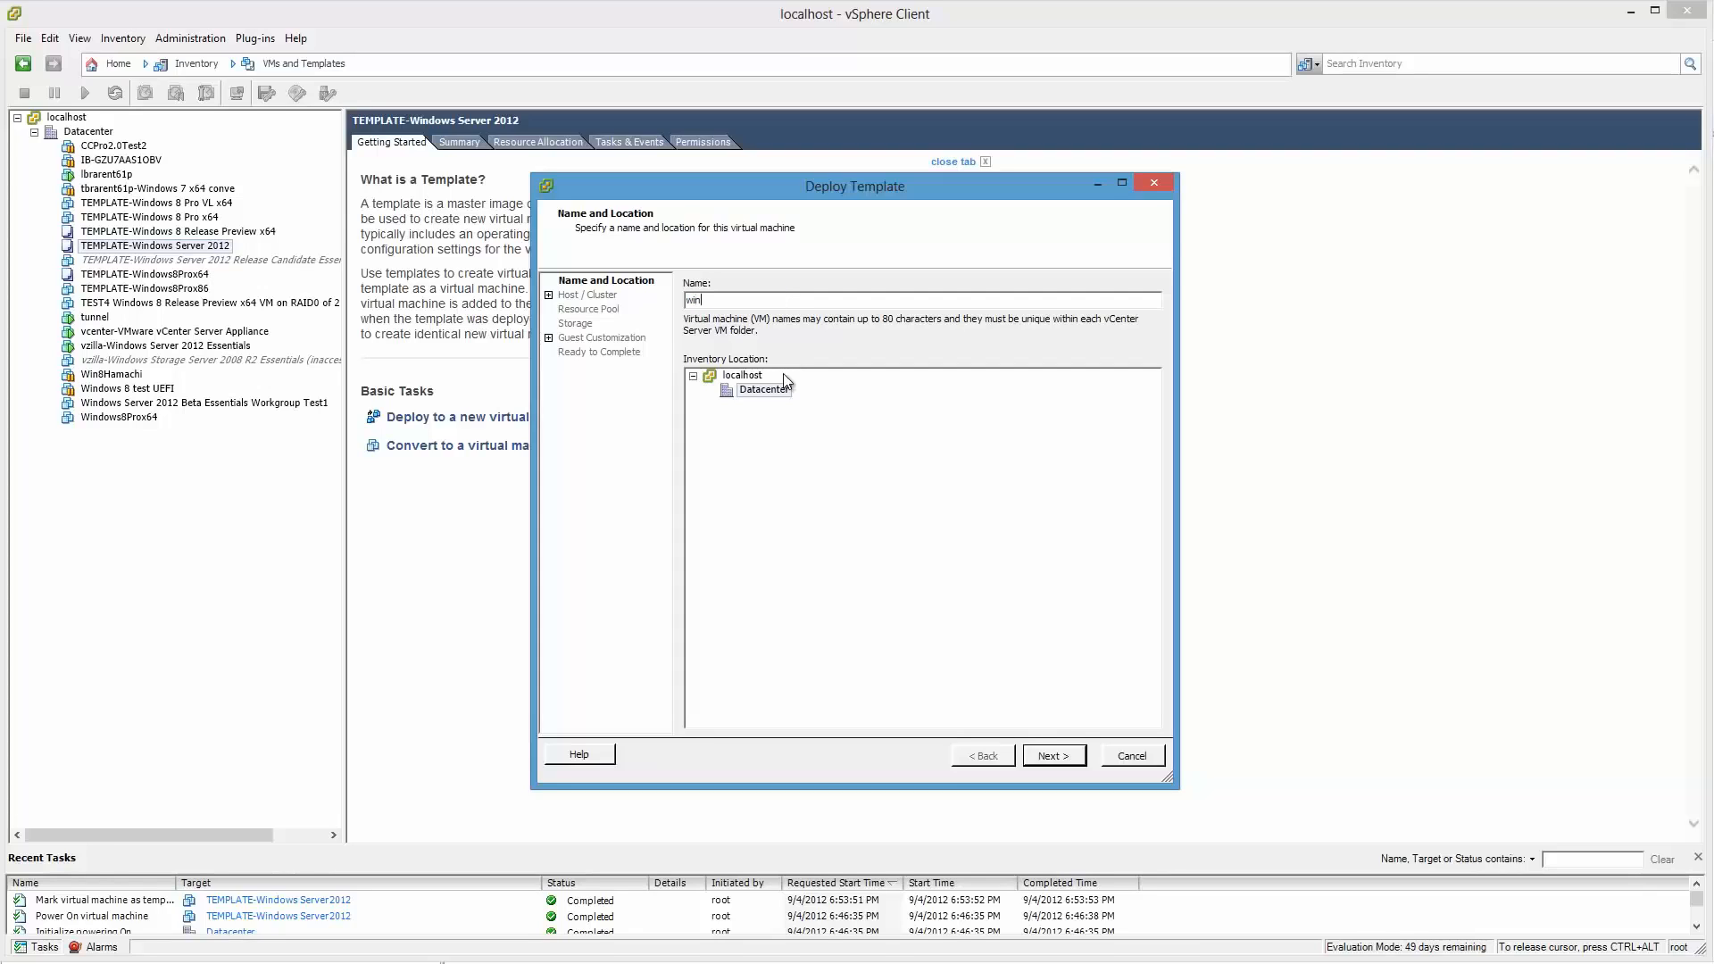
text(dows2012server)
click(1054, 756)
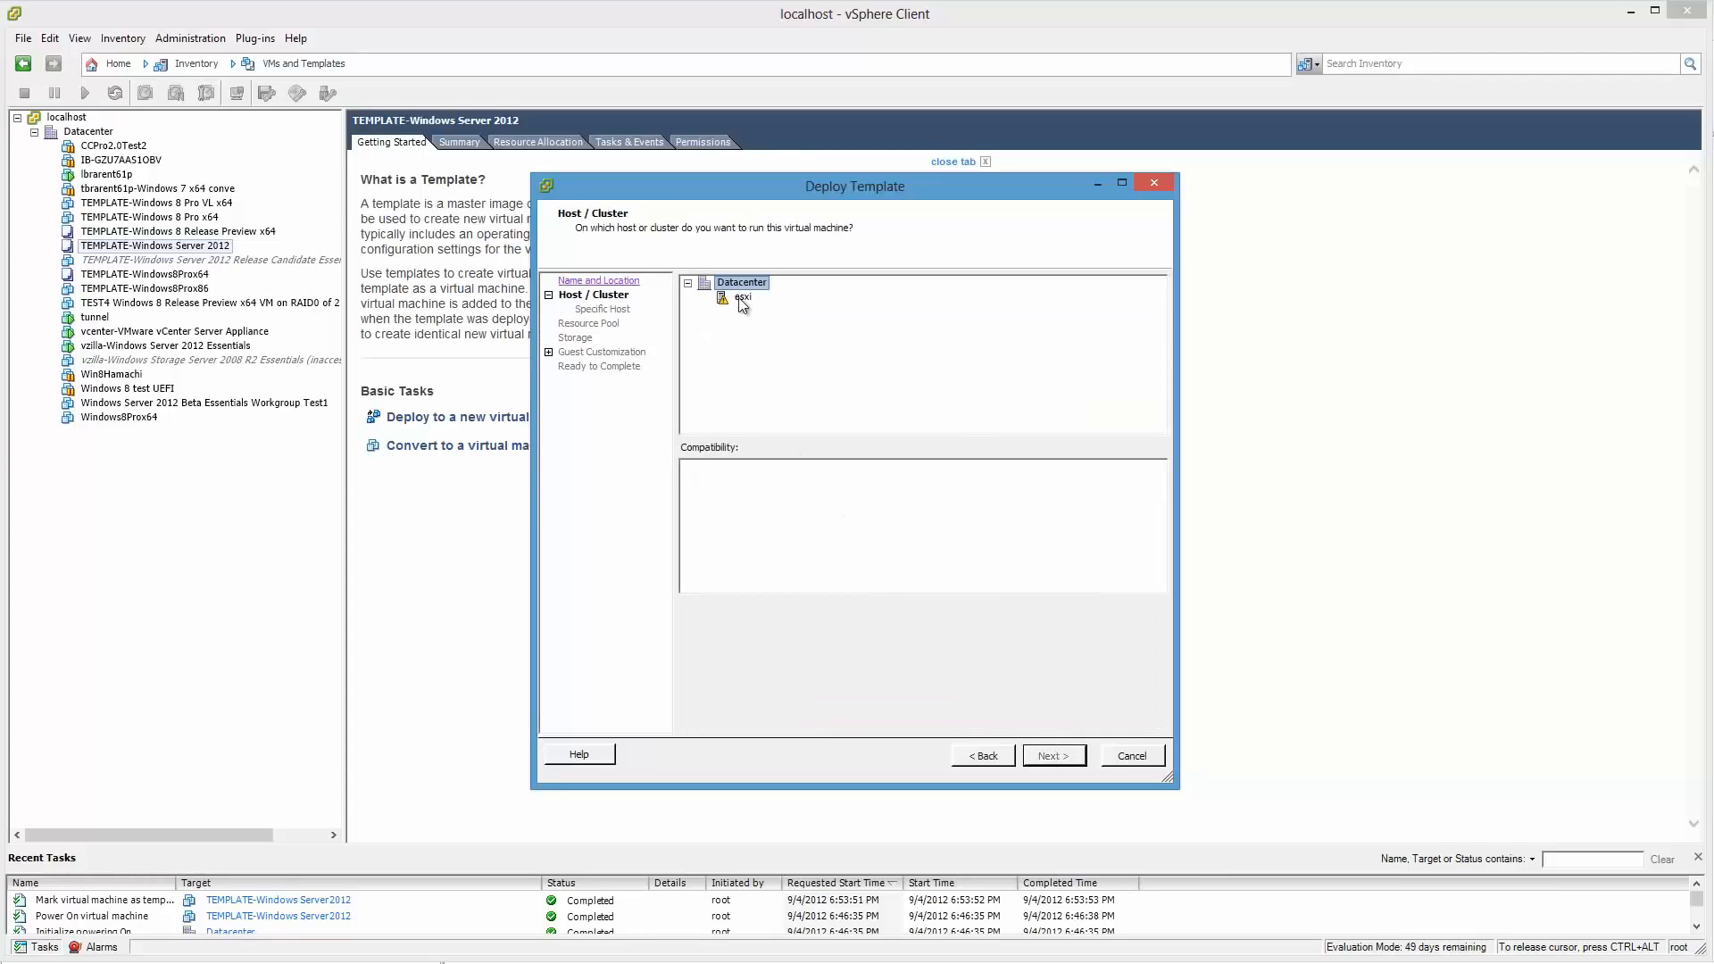
Step: Choose the esxi host and the Servers resource pool for the new virtual machine
click(1039, 757)
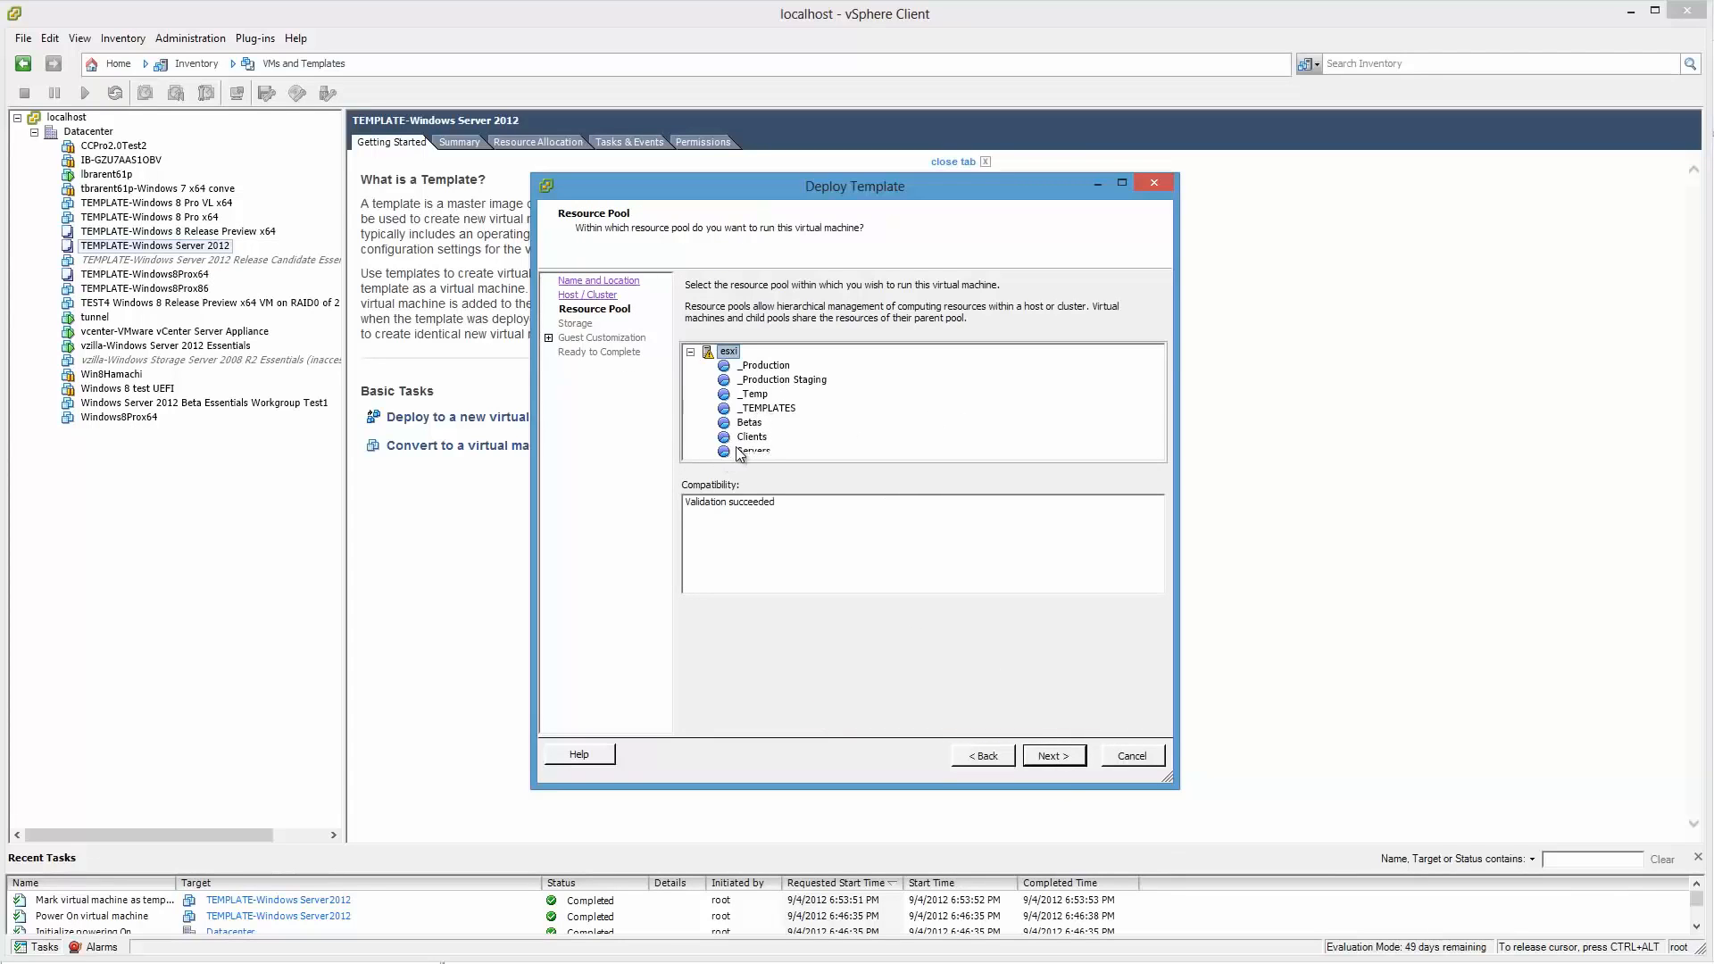
click(754, 452)
click(1050, 756)
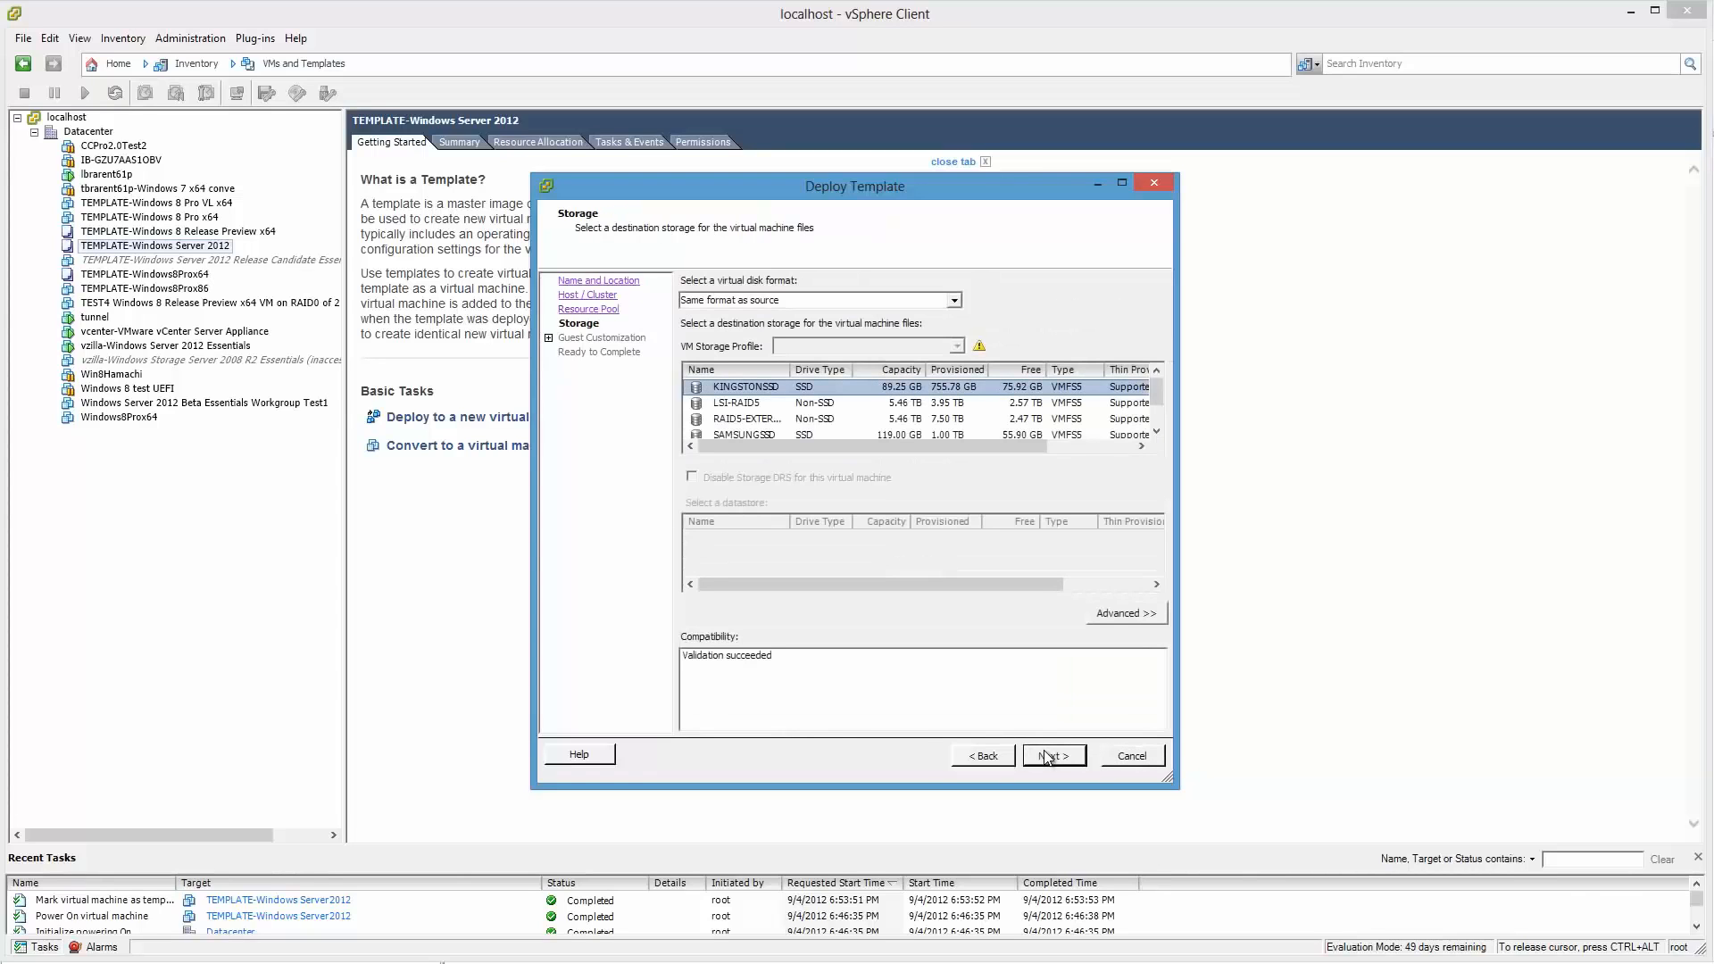
Step: Store the virtual machine on SAMSUNGSSD in the source disk format, power it on after creation without guest customization, and finish the deployment
click(774, 435)
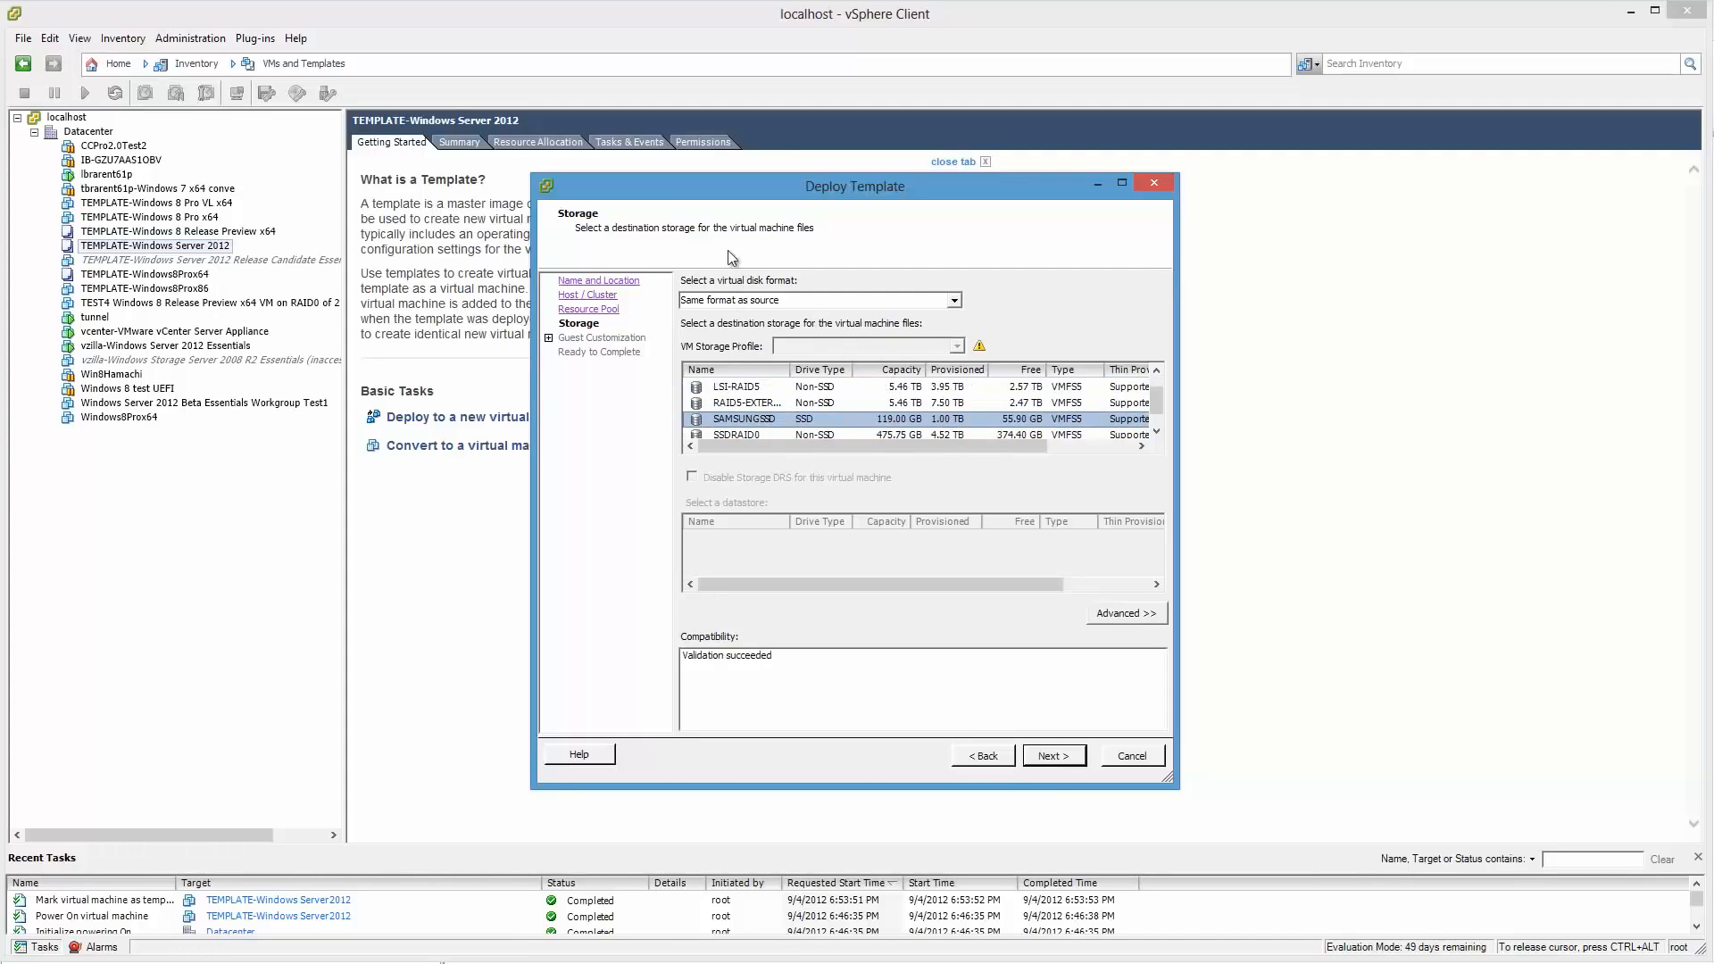
click(1054, 755)
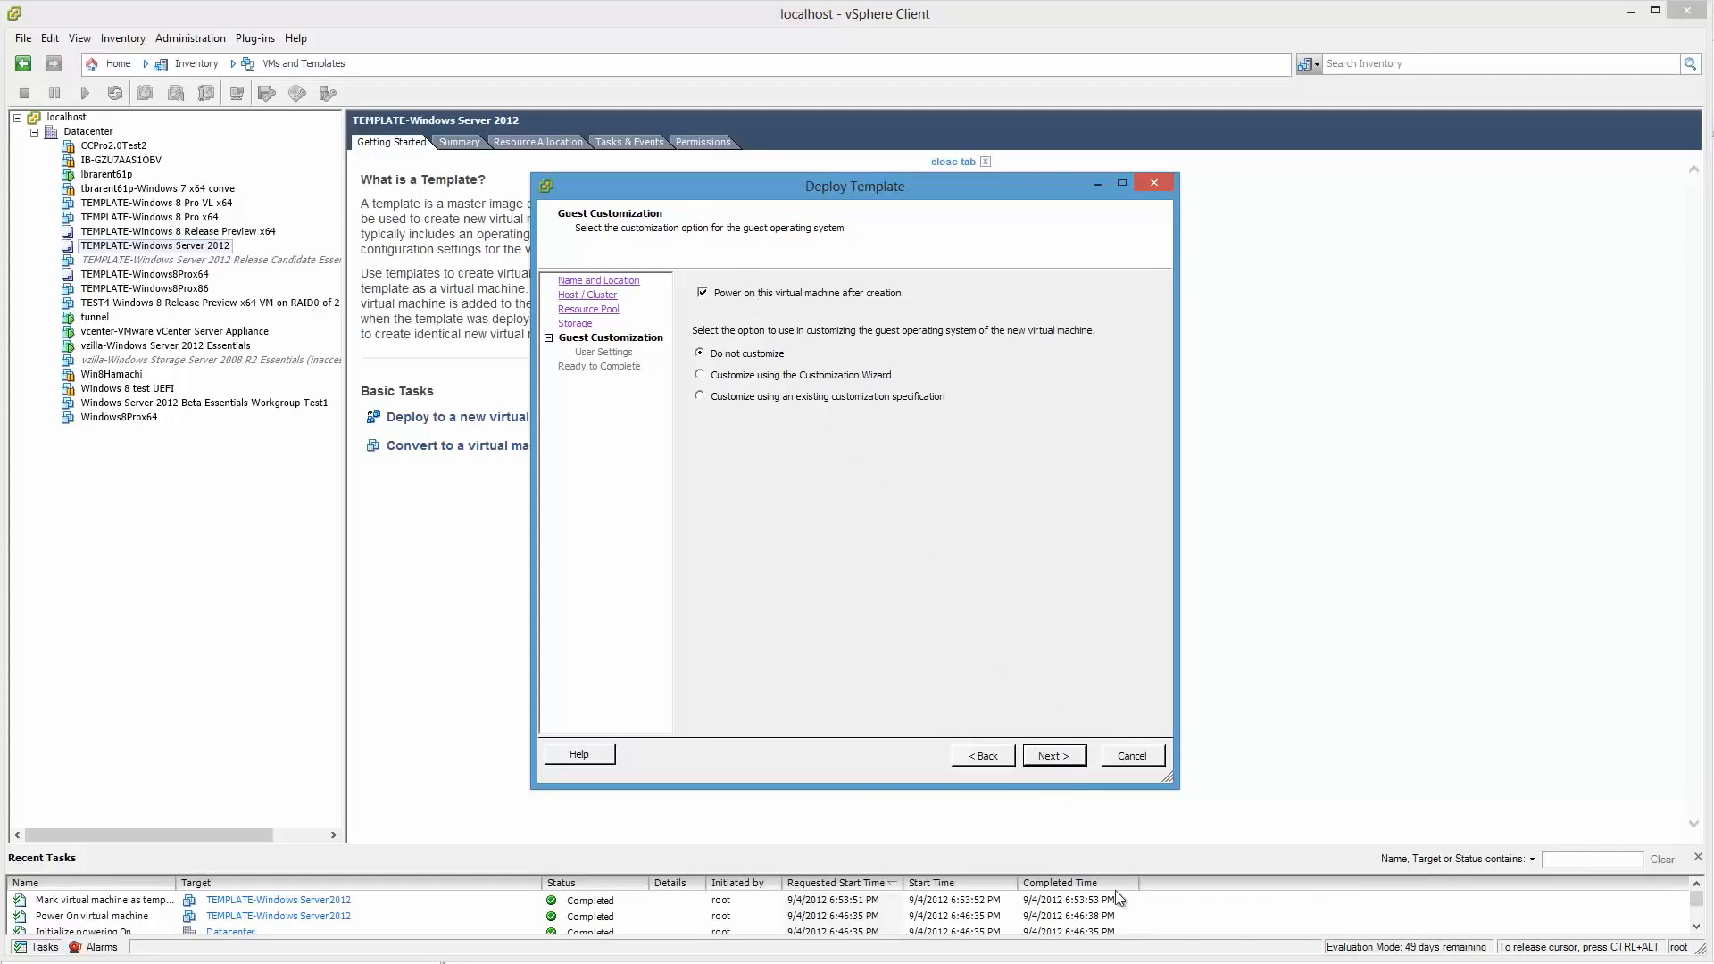
click(1055, 757)
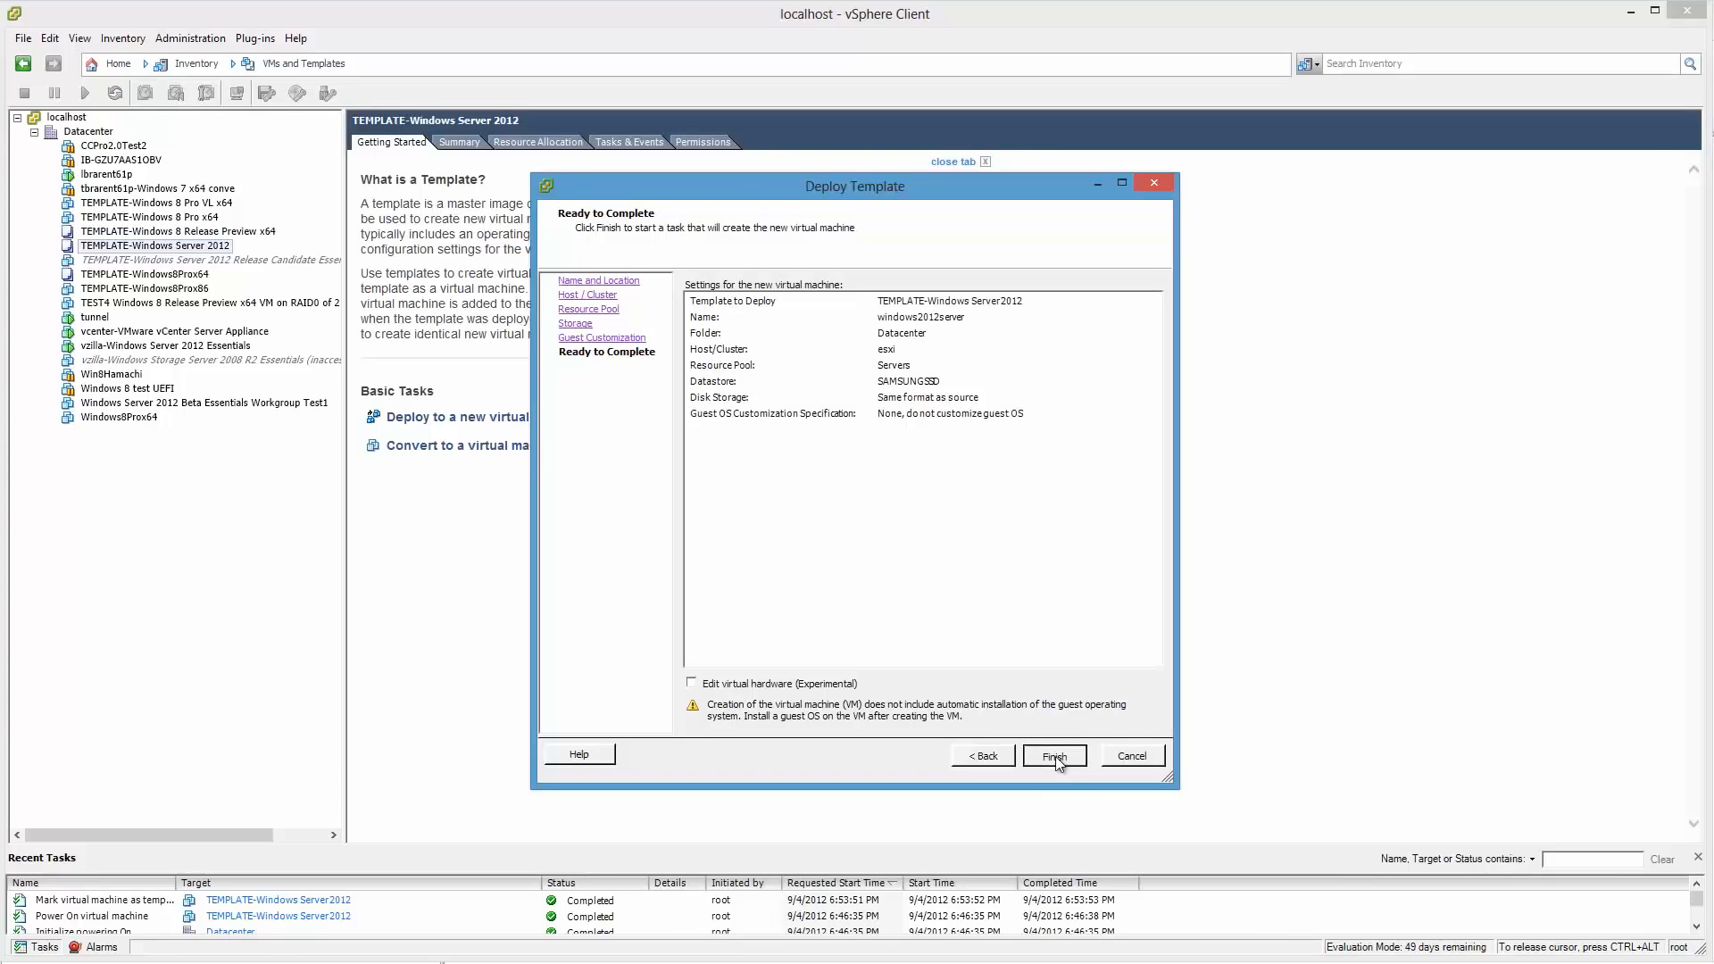
click(1054, 757)
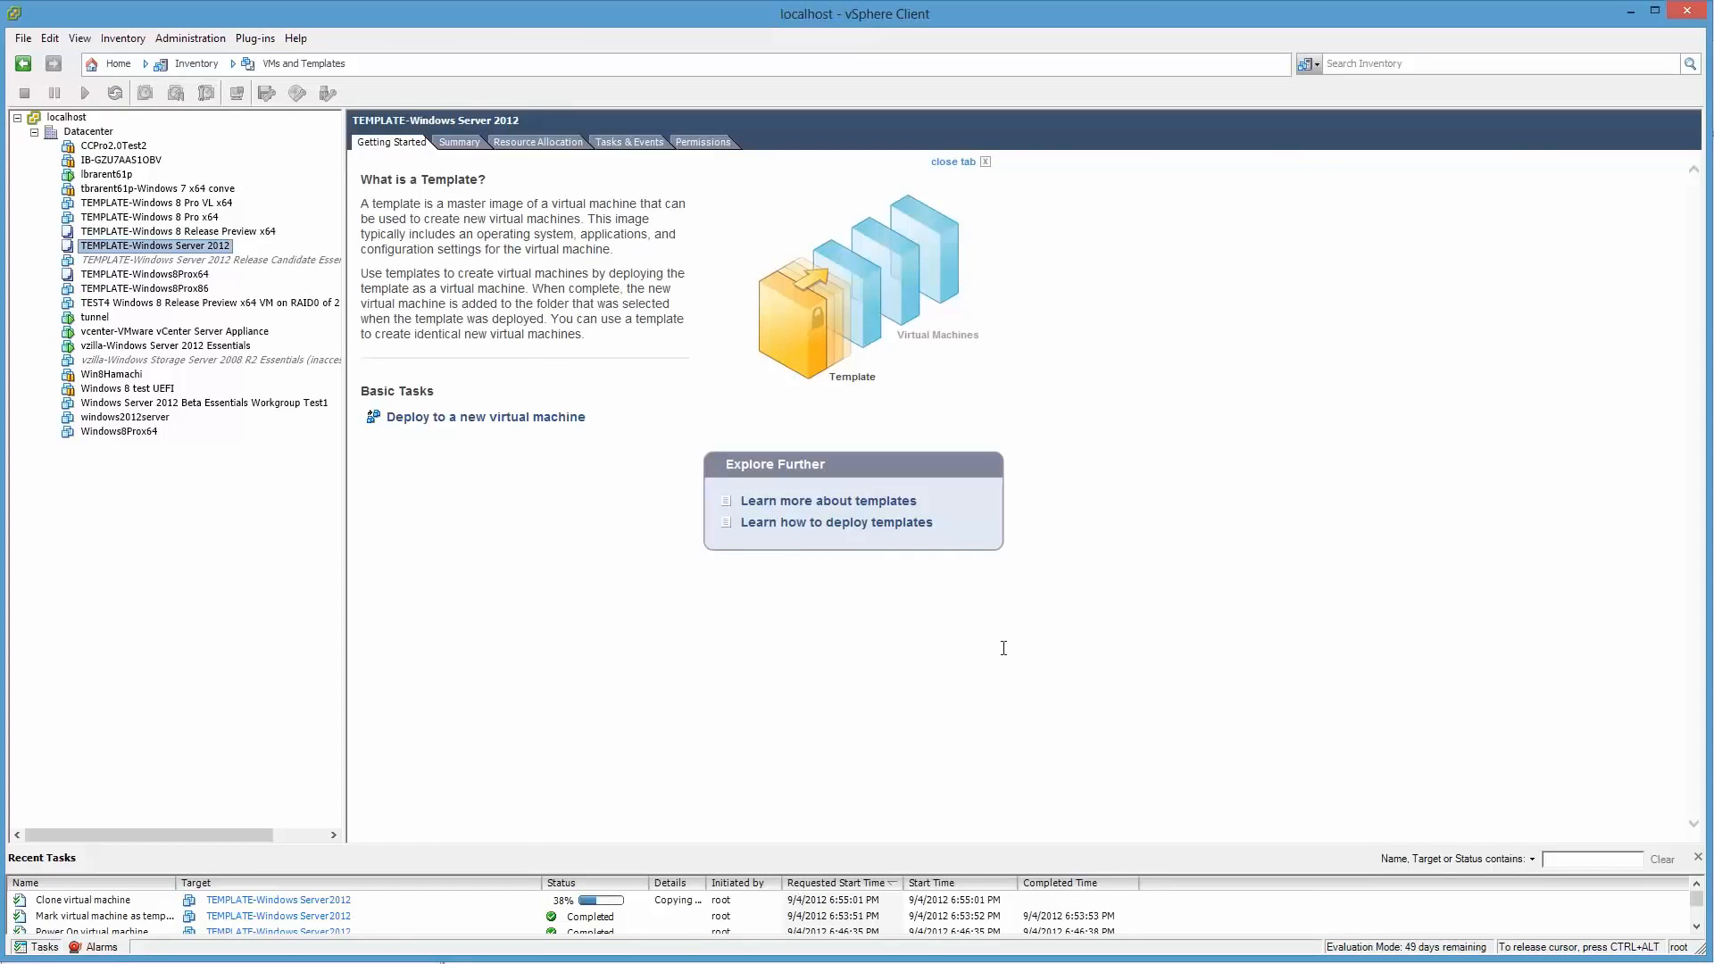
Step: Return to the Hosts and Clusters inventory and show the console of the new windows2012server virtual machine
click(318, 65)
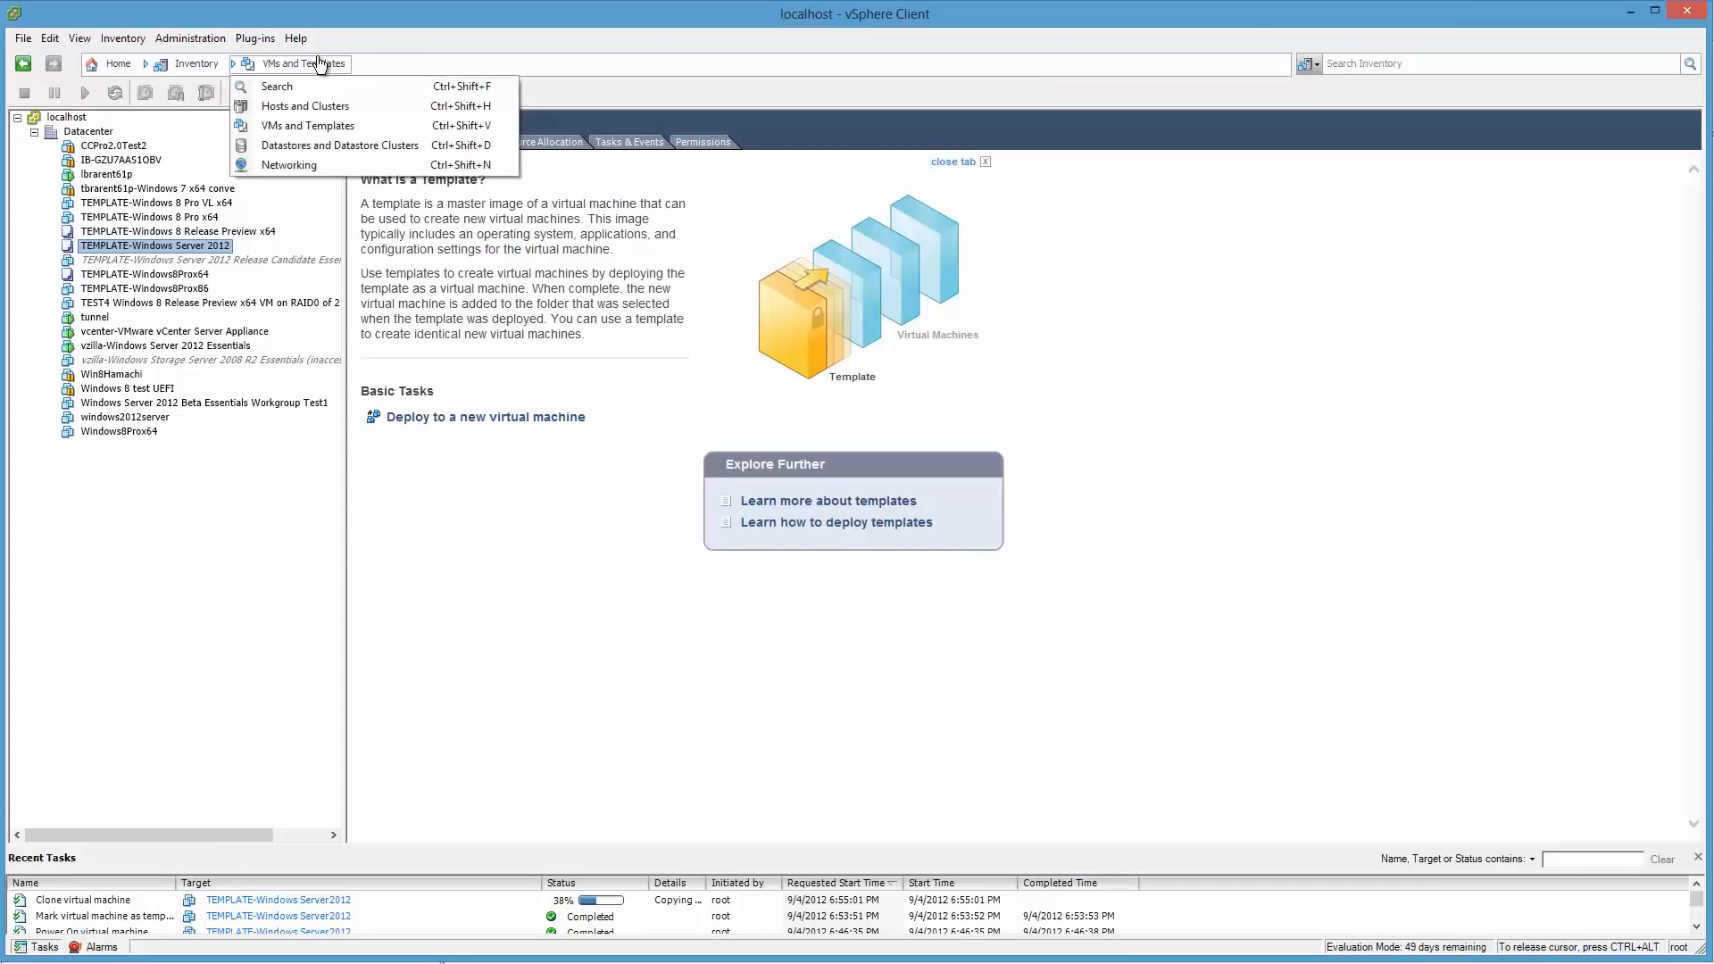
click(324, 105)
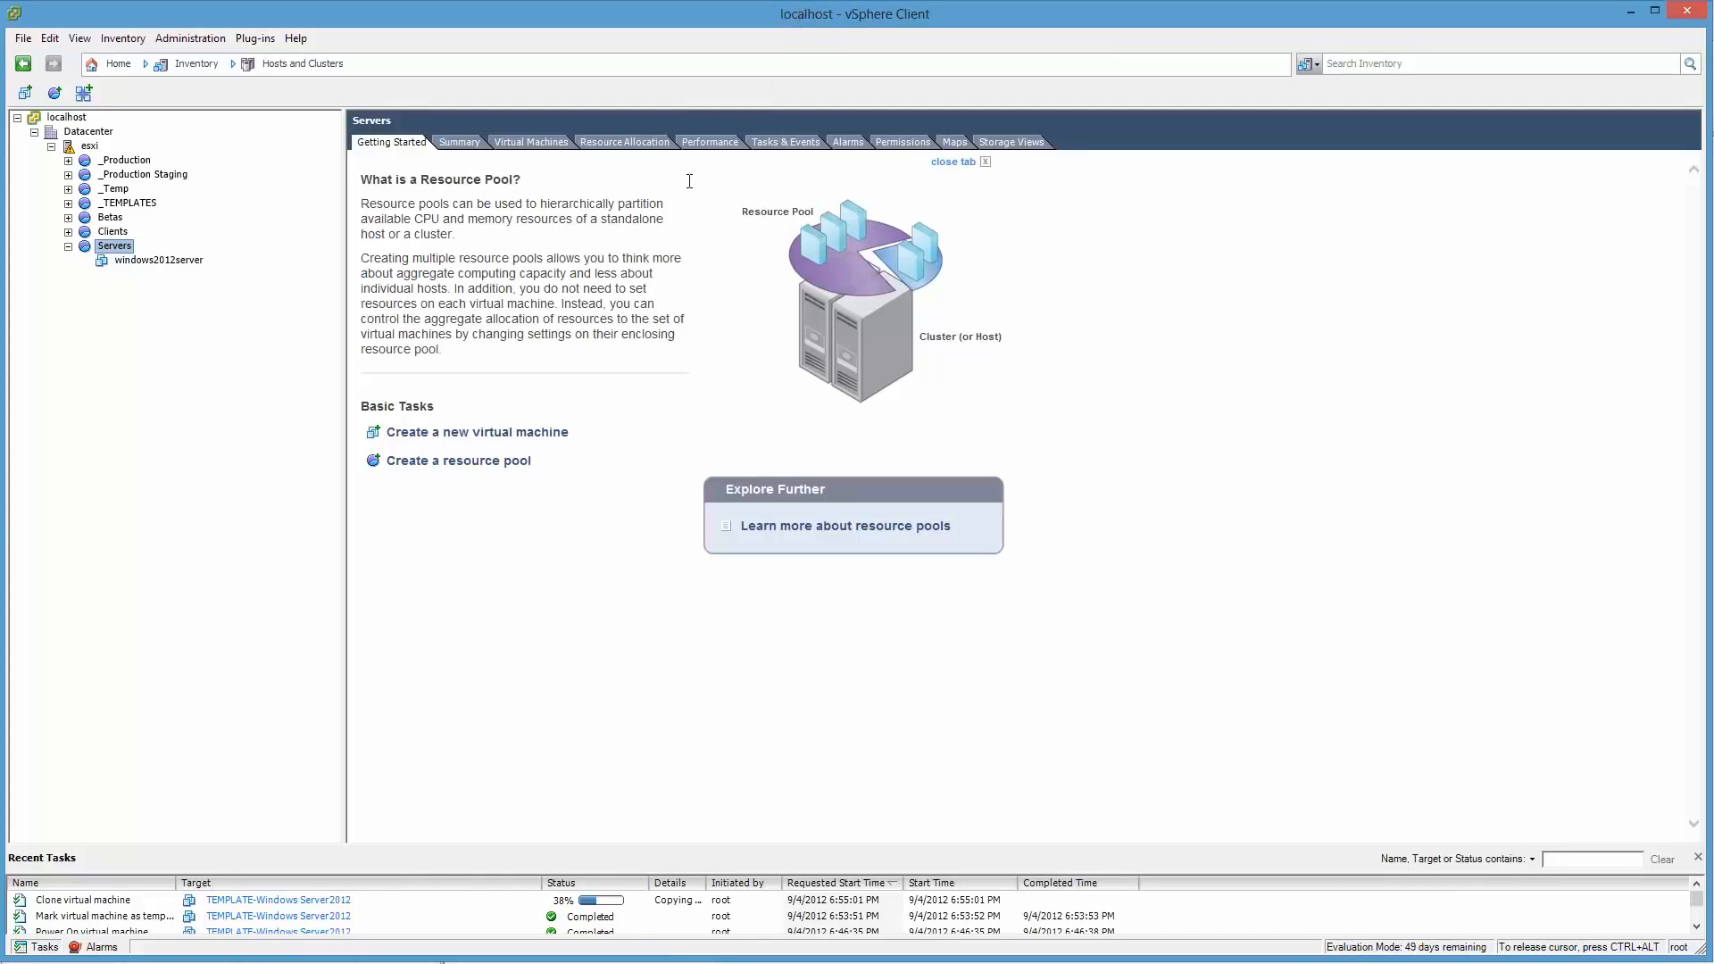
click(179, 259)
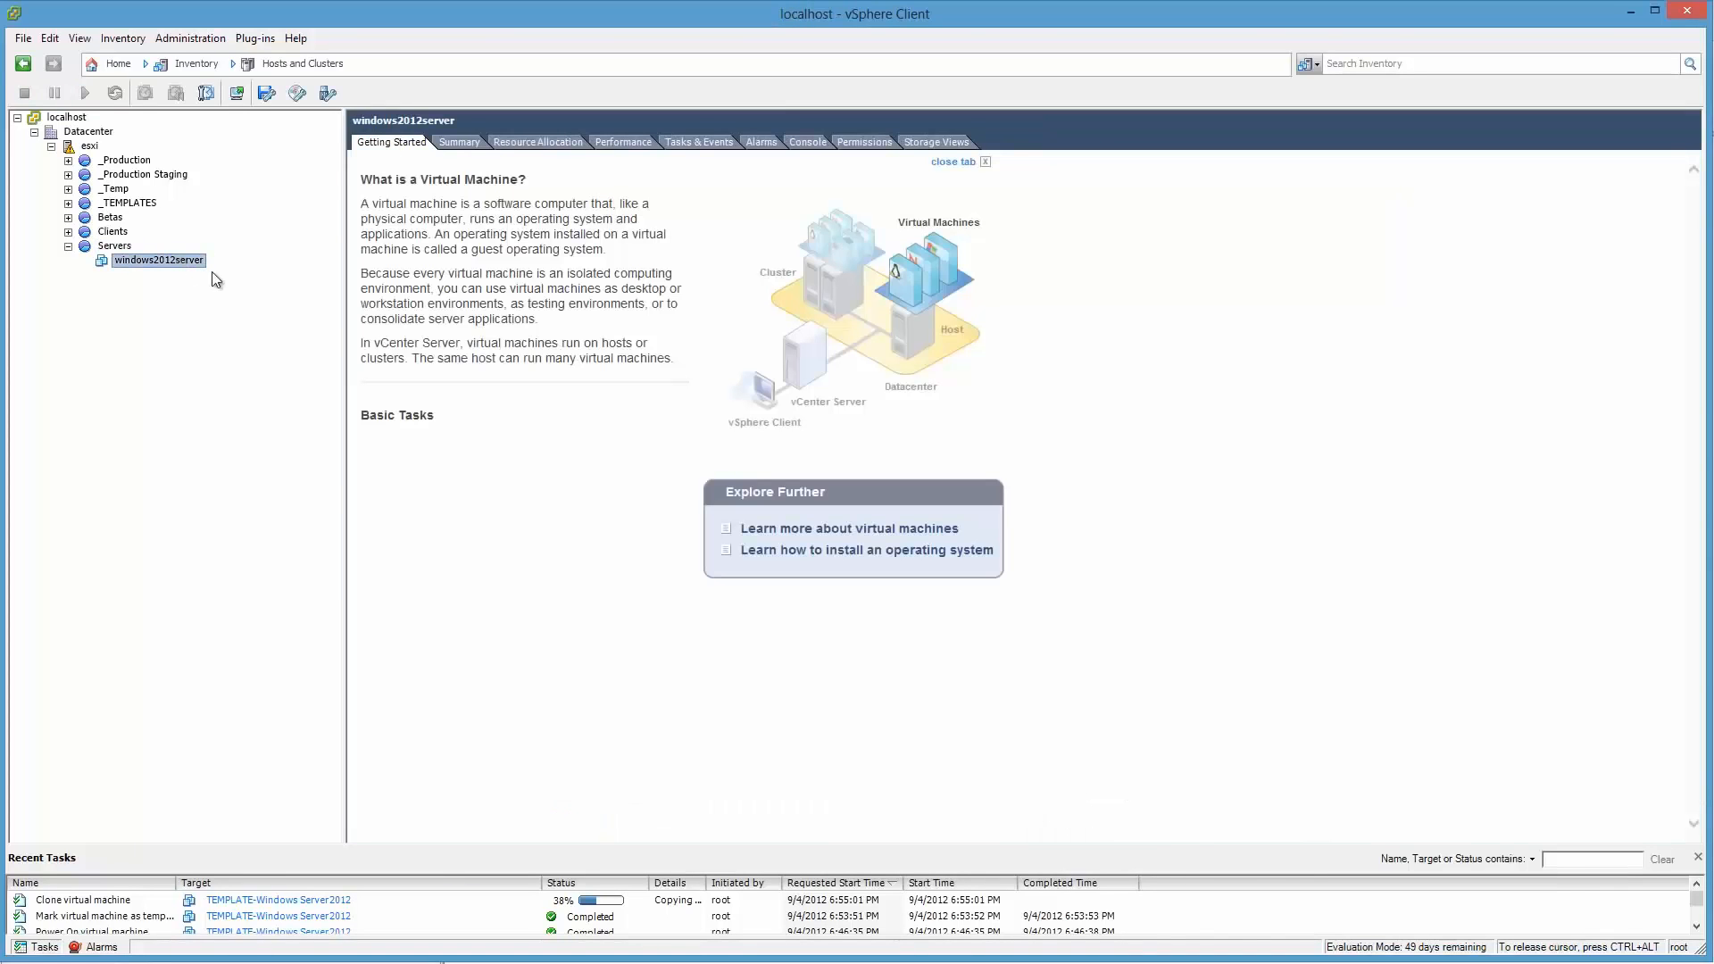
click(808, 141)
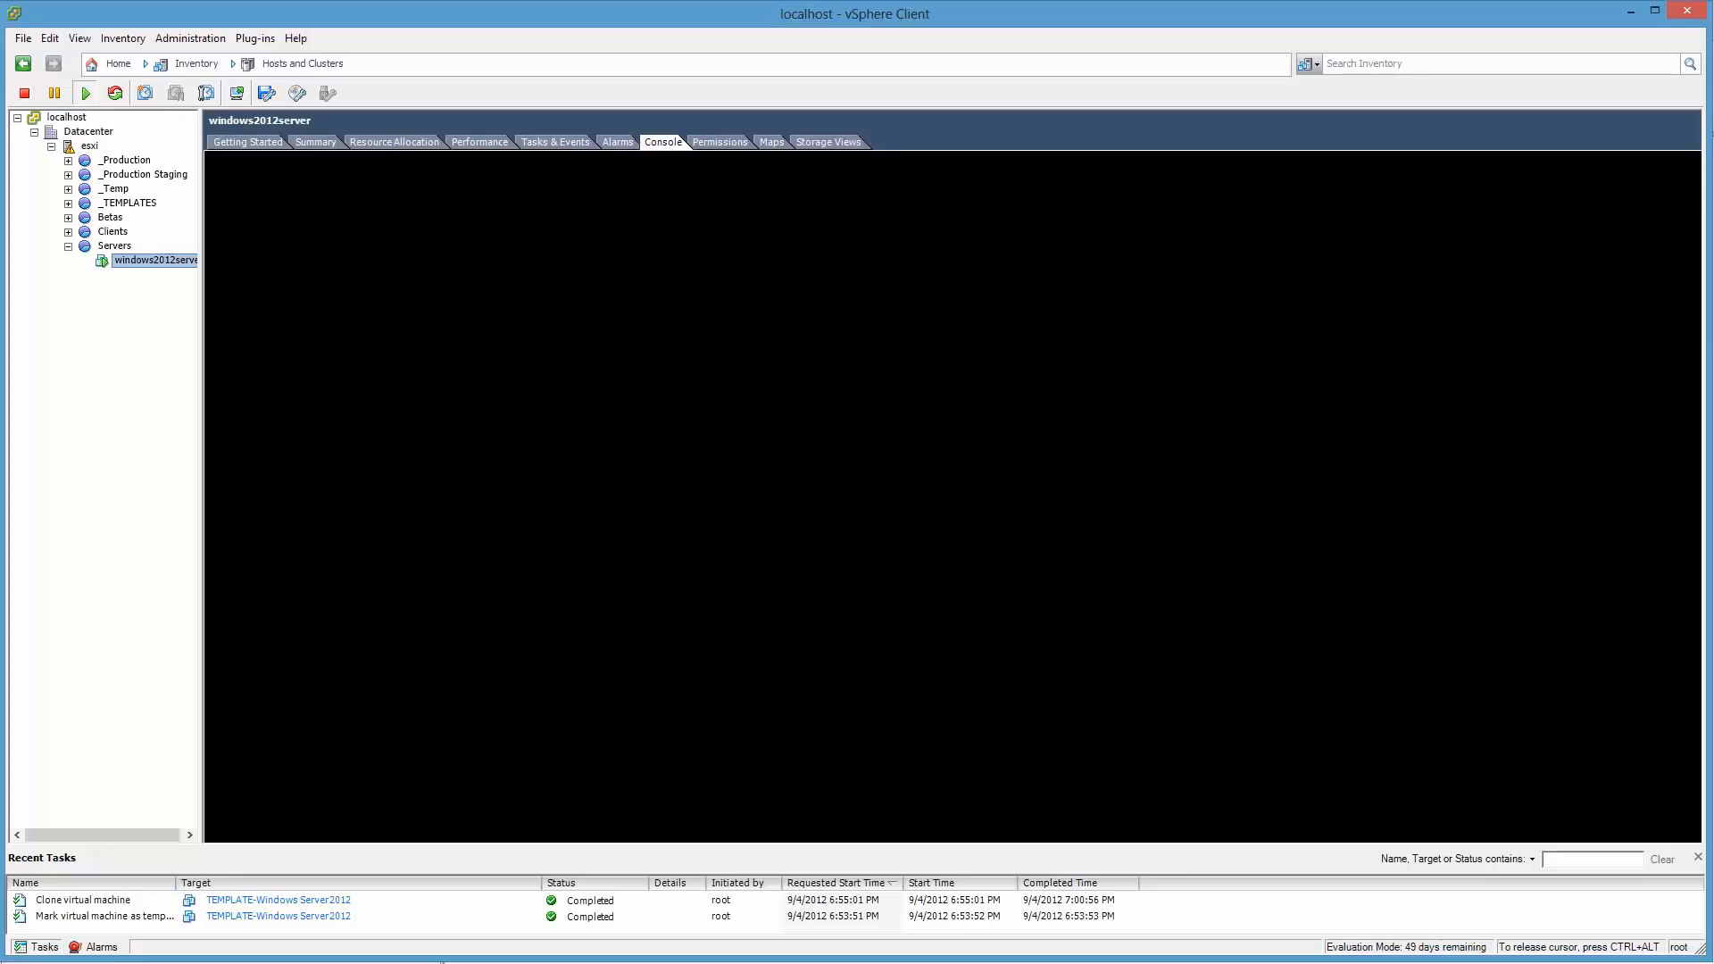
click(115, 249)
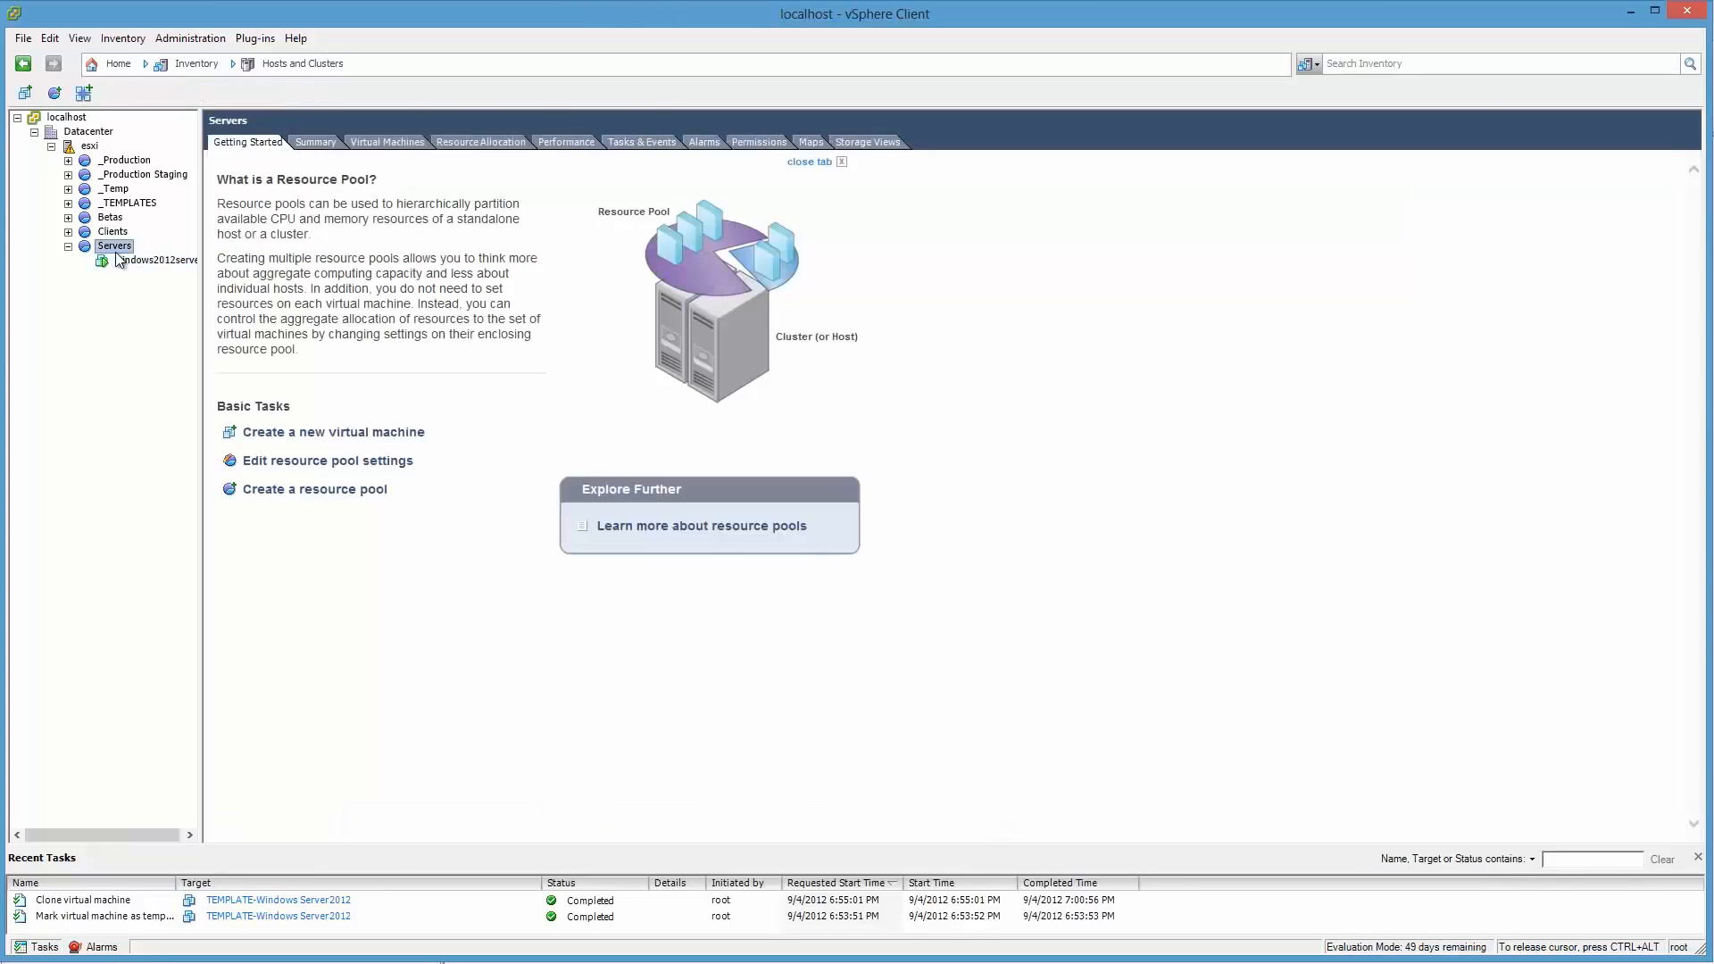
click(141, 260)
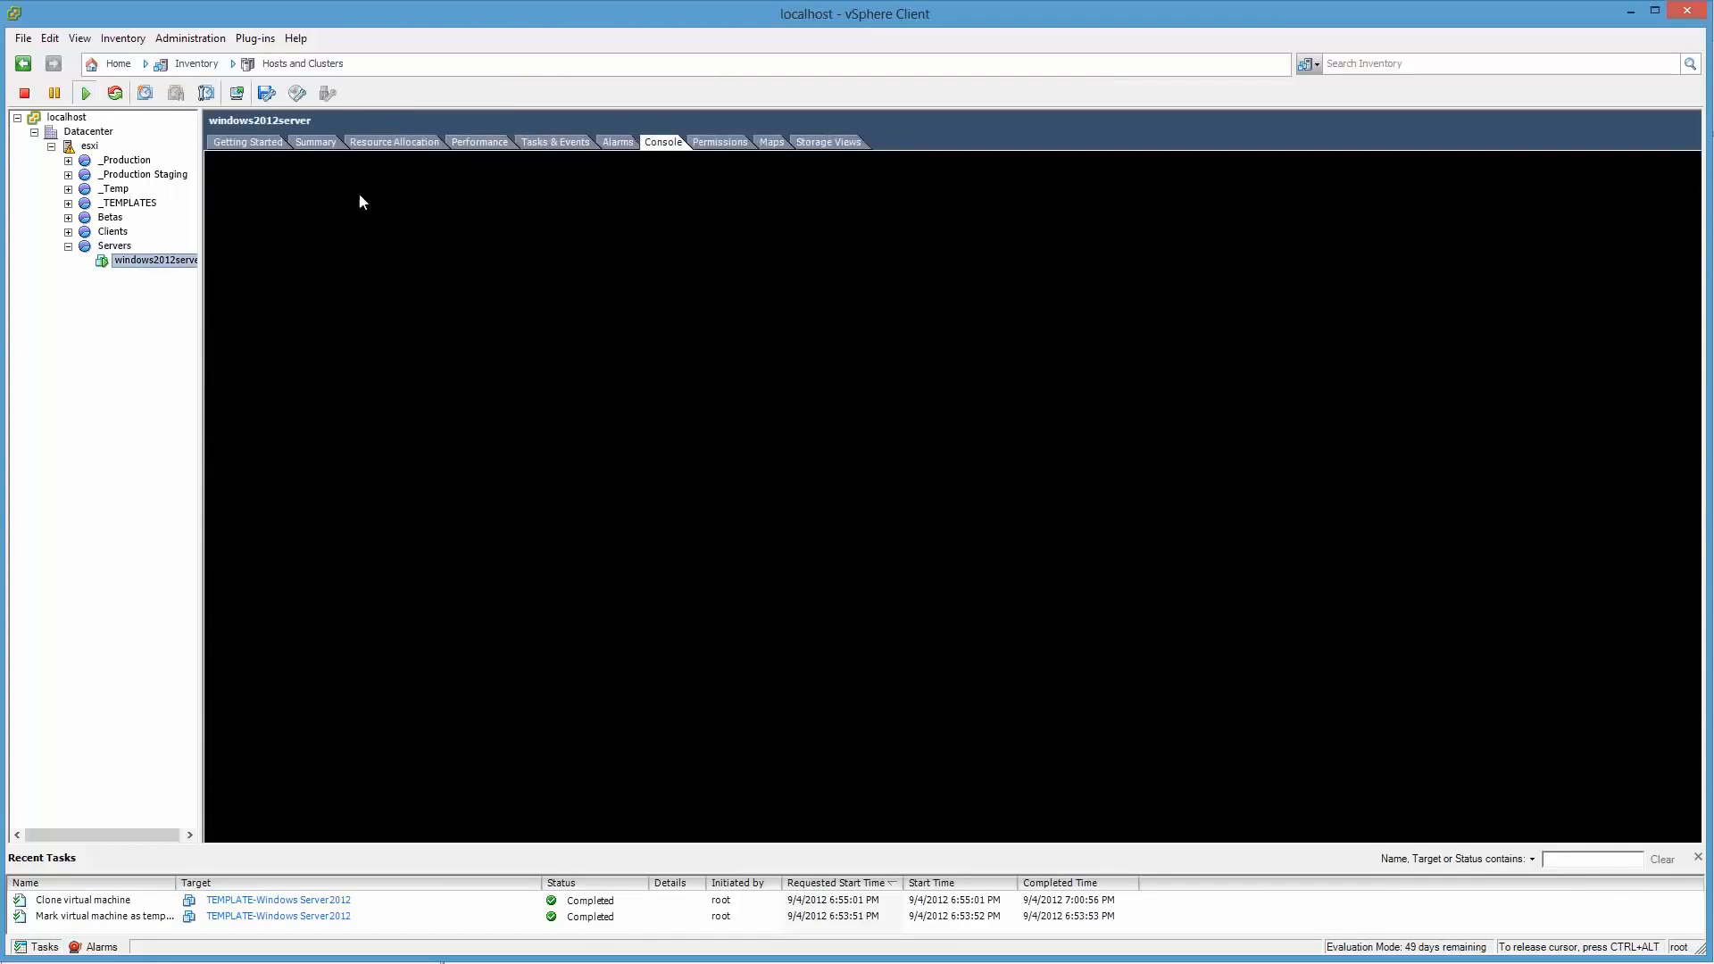
Step: Show the summary of windows2012server, open its console in a separate window, and check the VMware Tools options in the guest
click(318, 142)
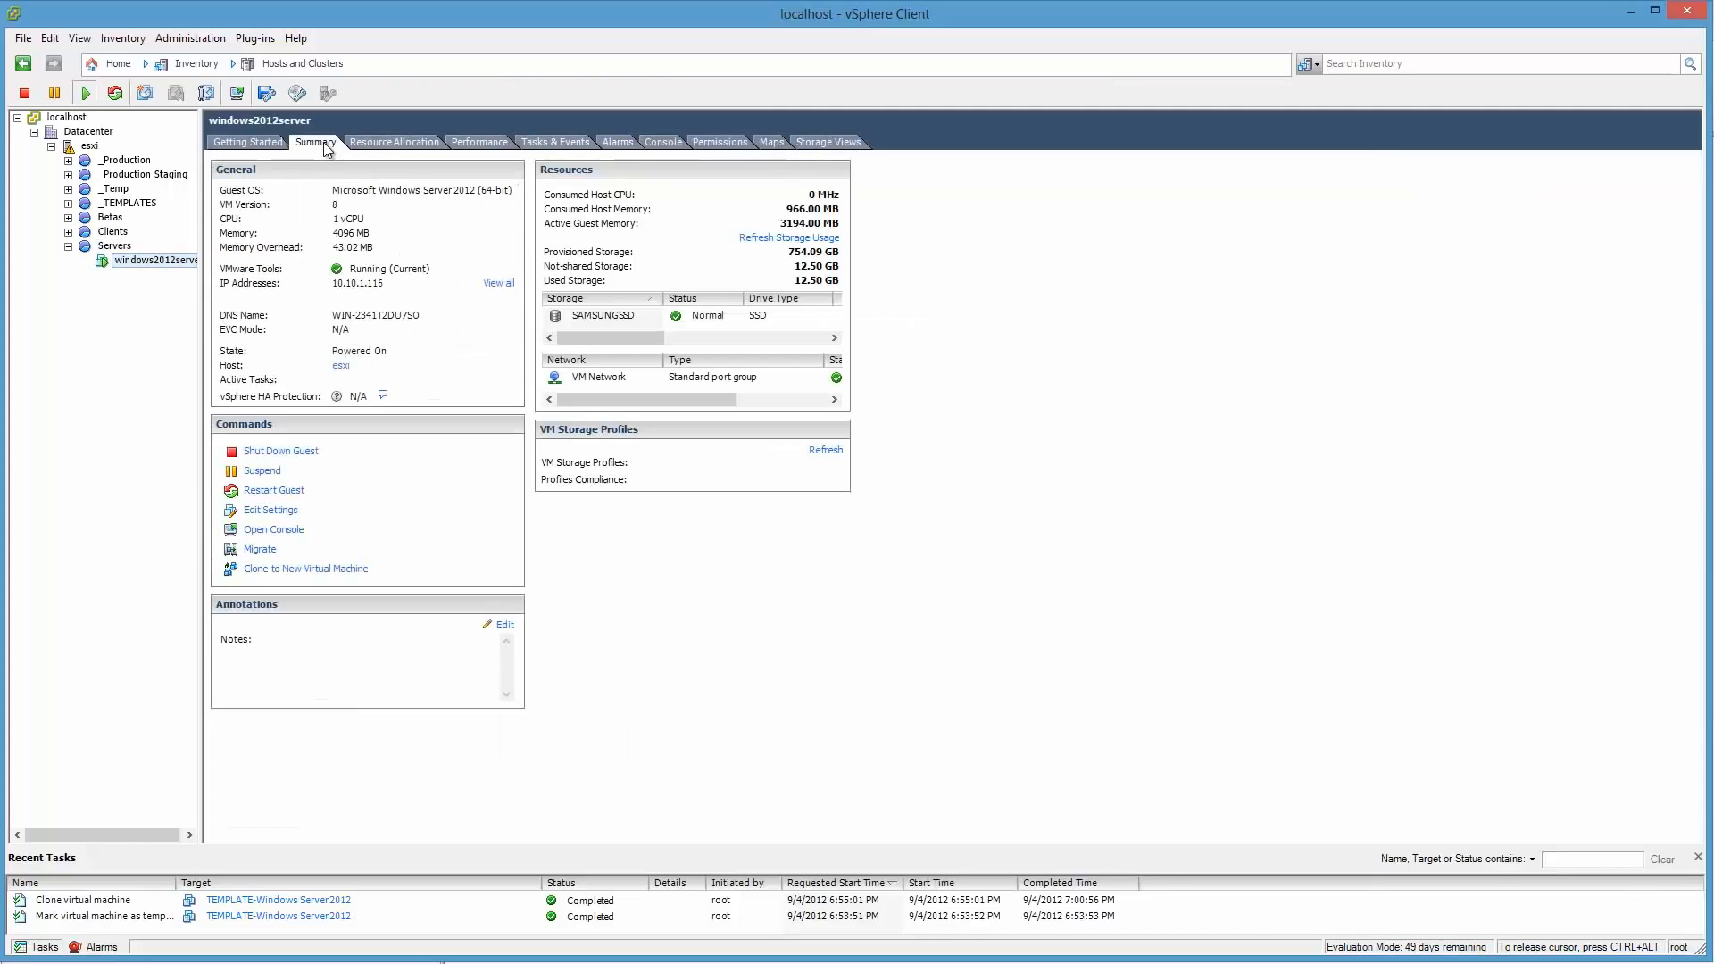
right_click(154, 265)
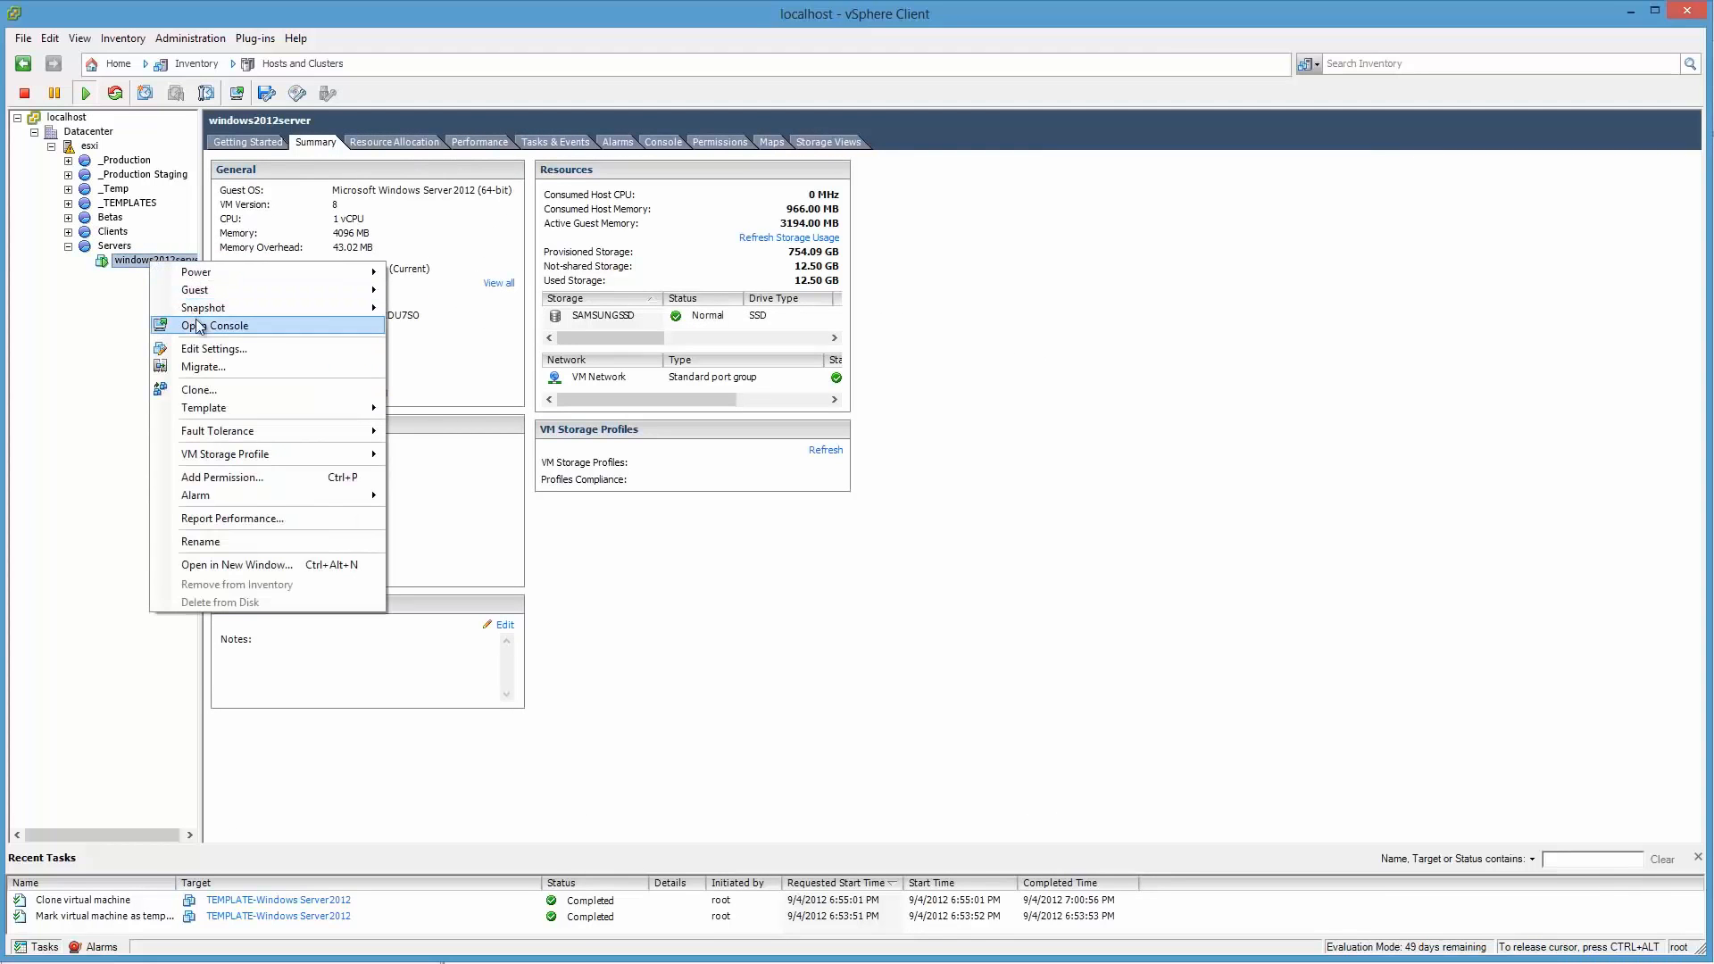
click(199, 326)
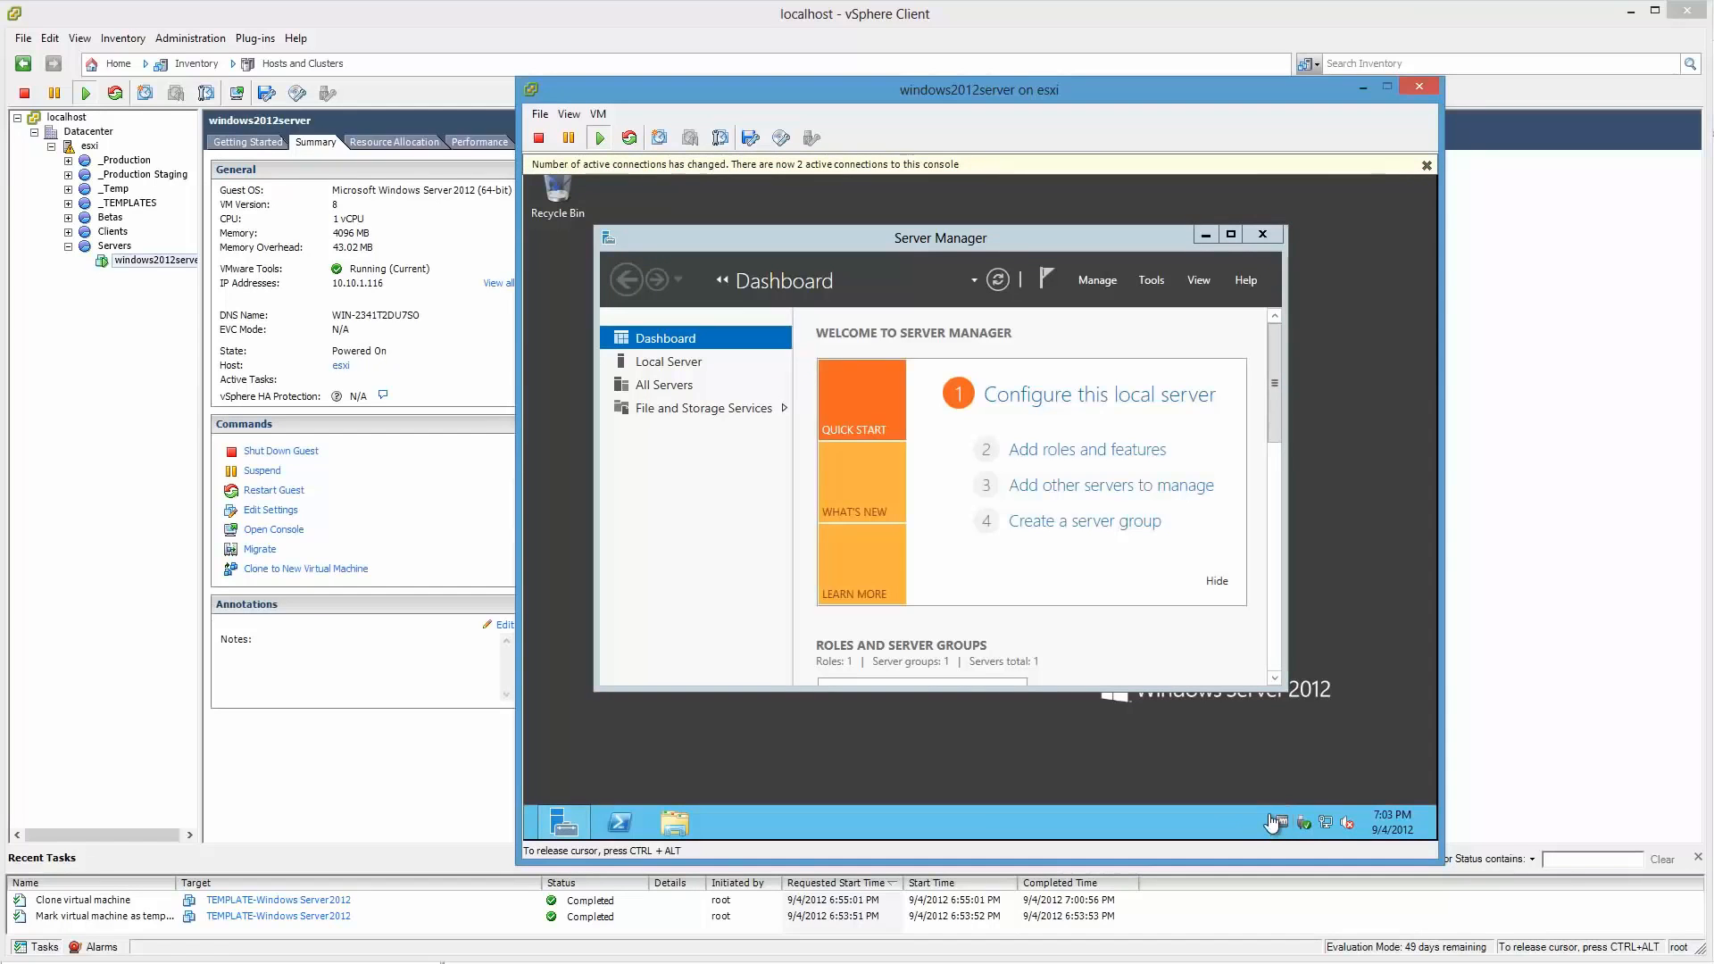
right_click(1283, 822)
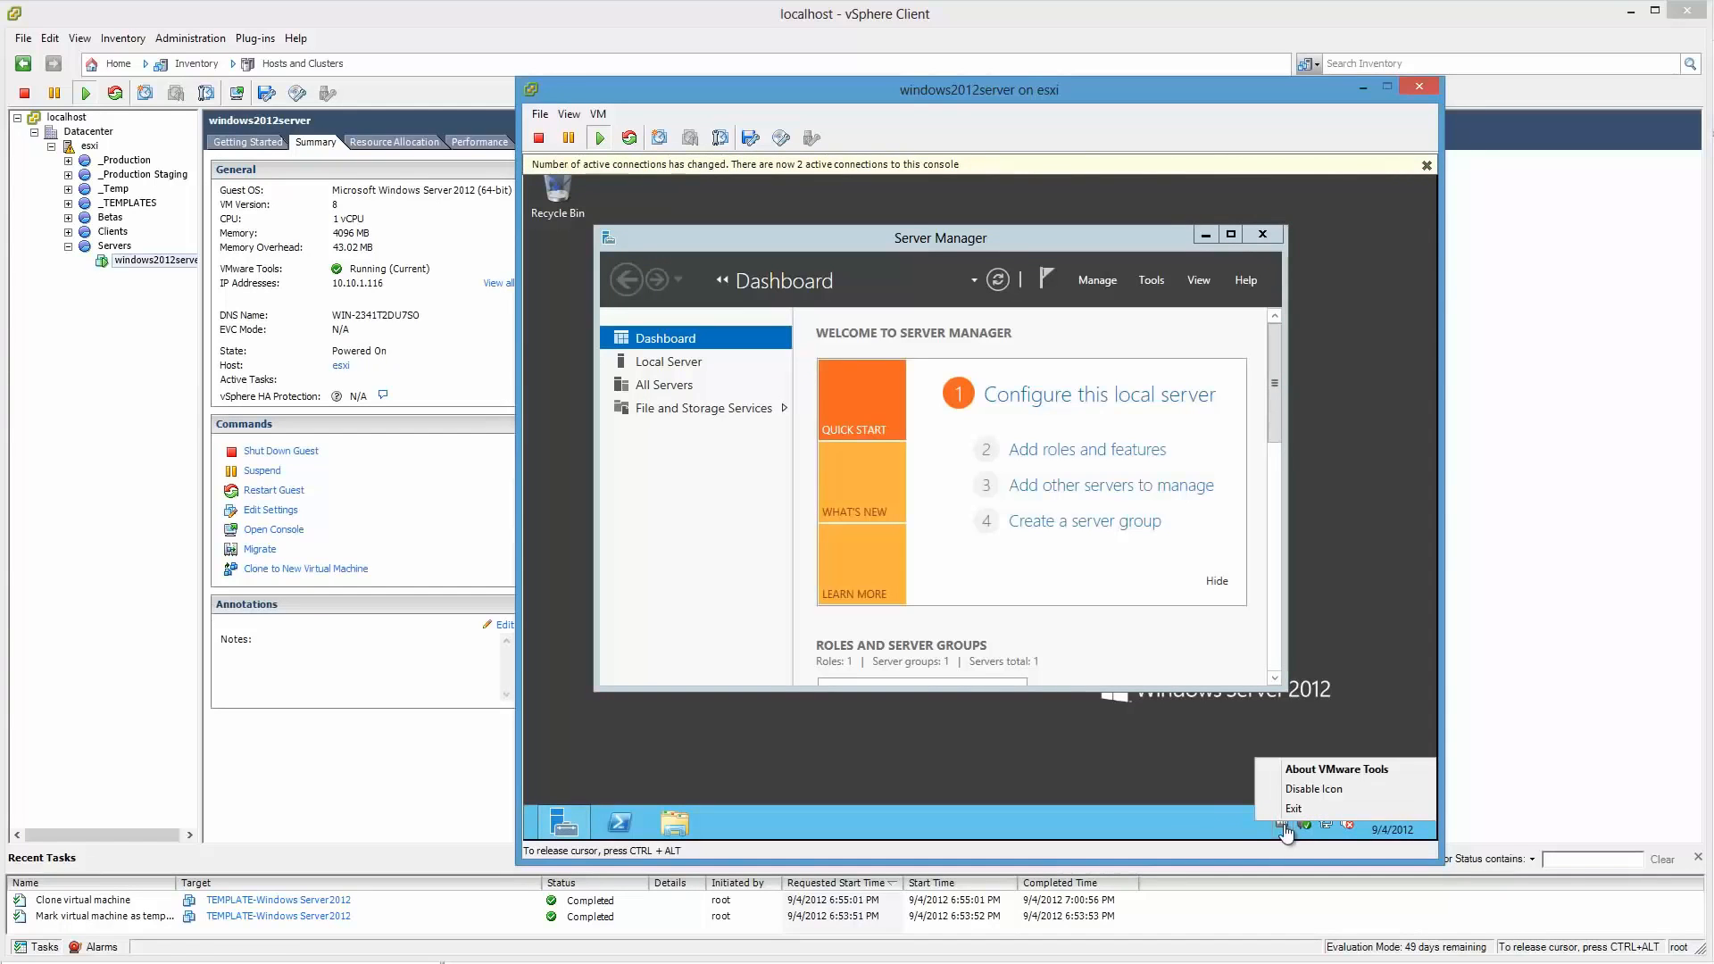
click(1286, 831)
Step: Set the guest's screen resolution to 1280 × 768, keep the new display settings, and close Server Manager
right_click(1067, 735)
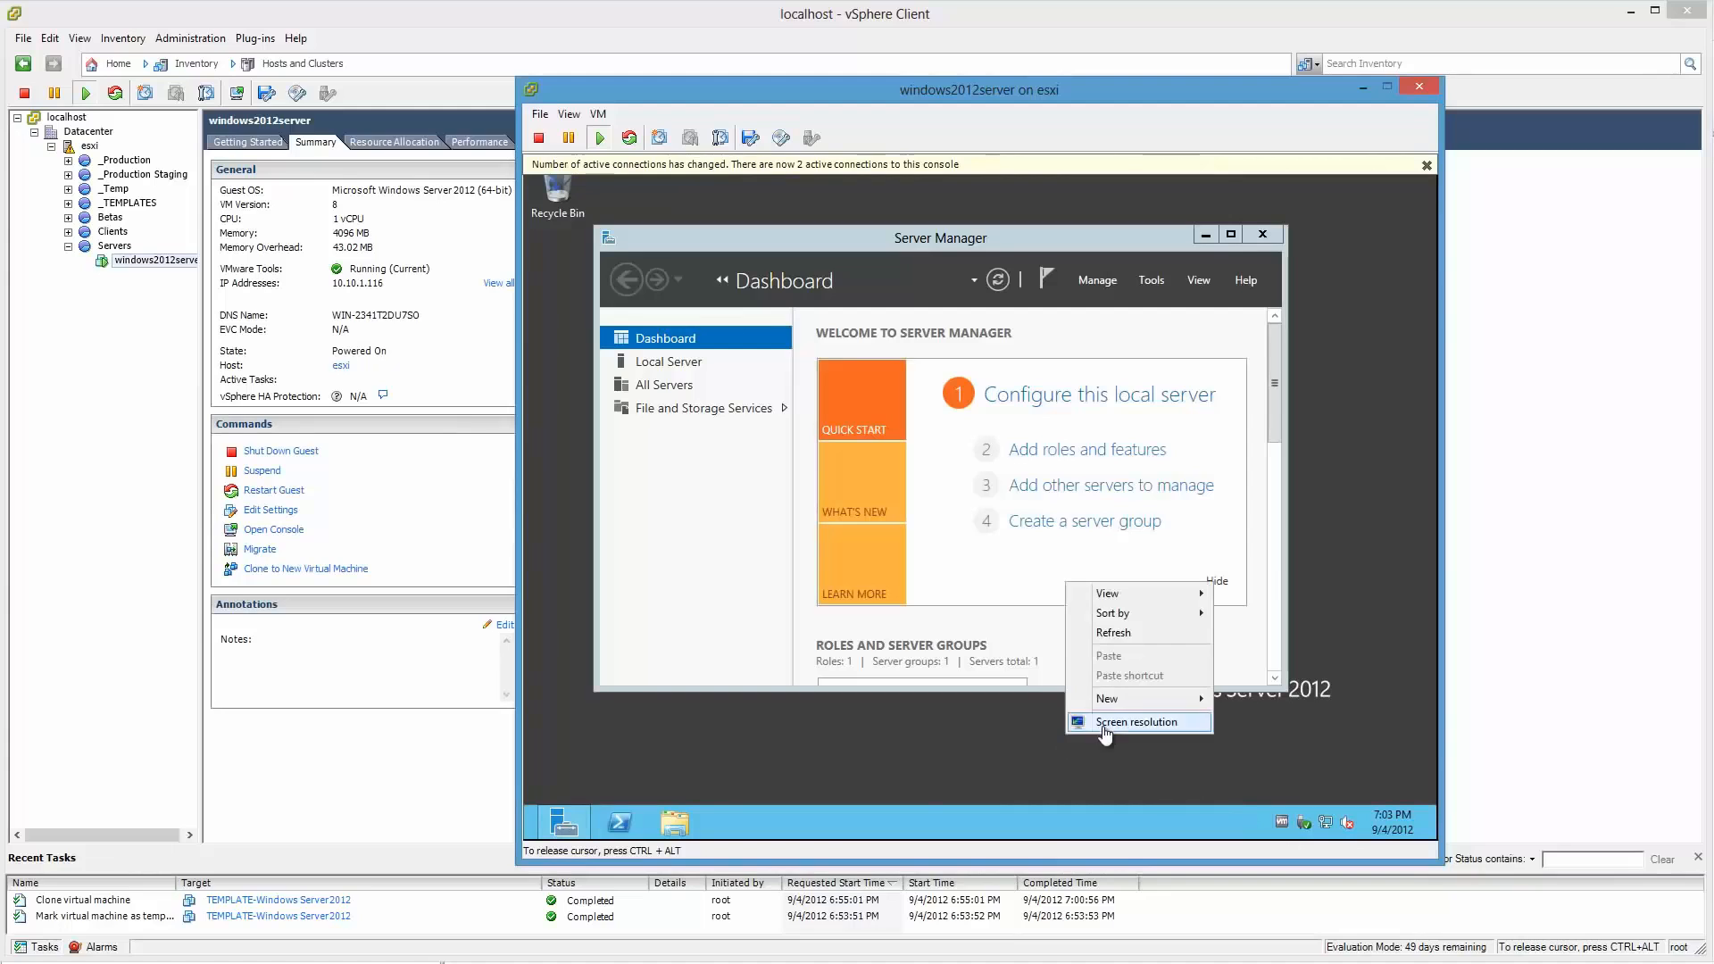
click(1105, 729)
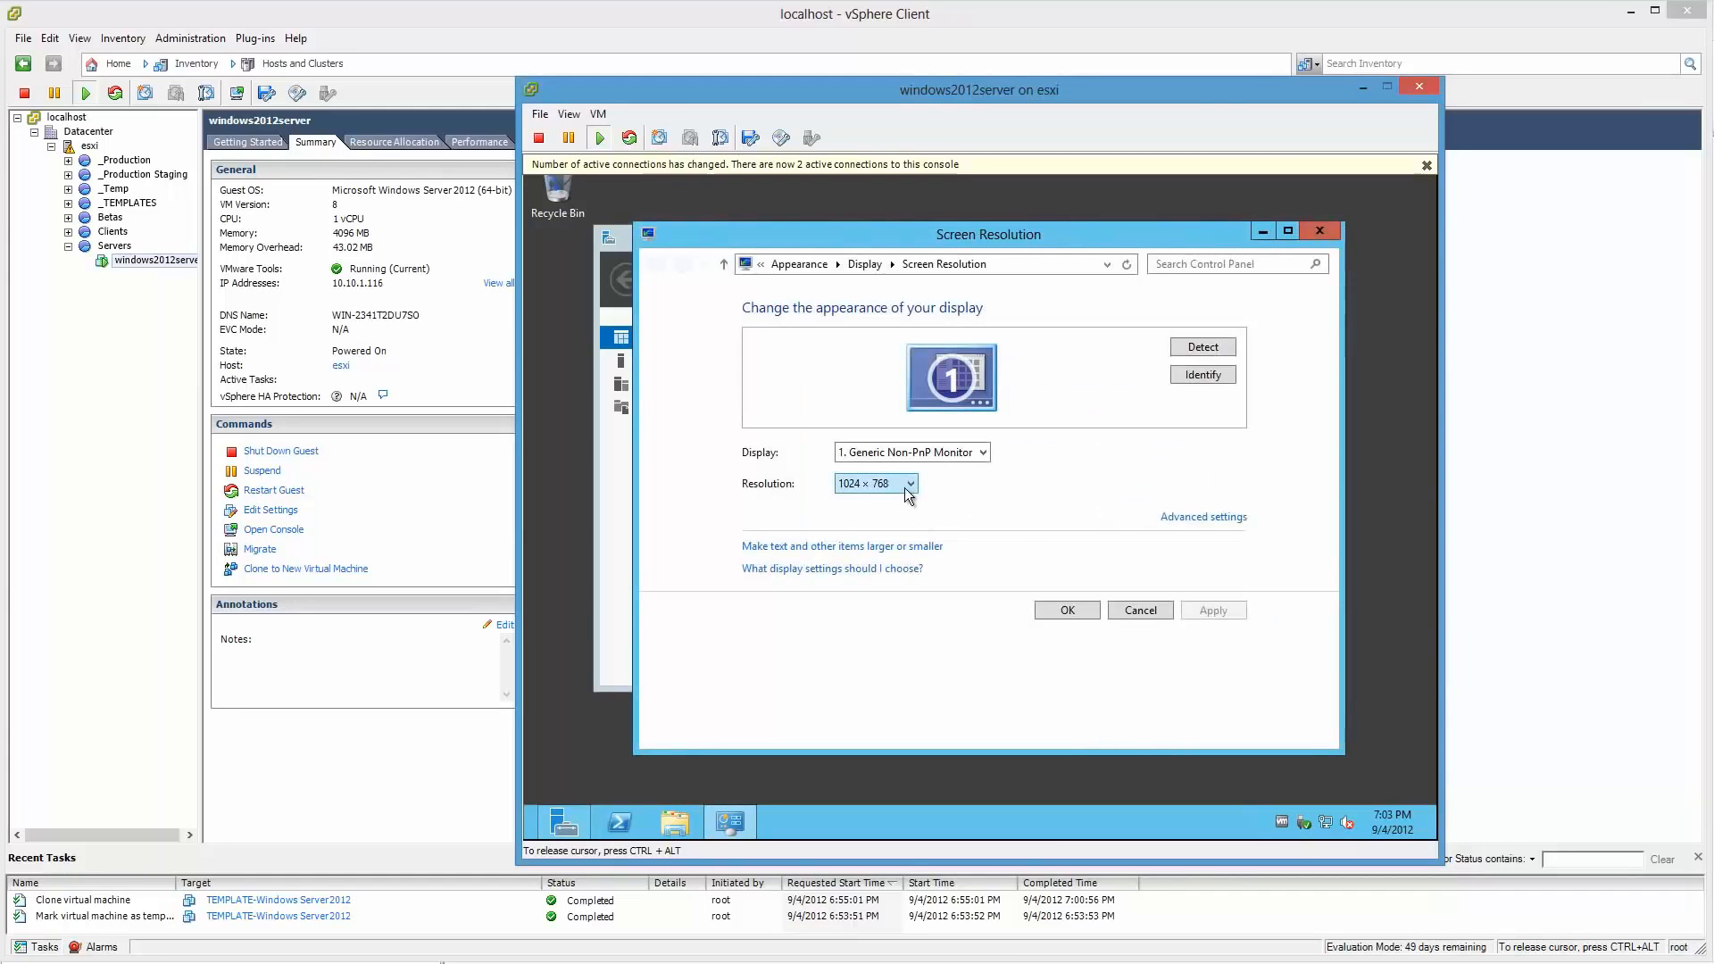
click(909, 493)
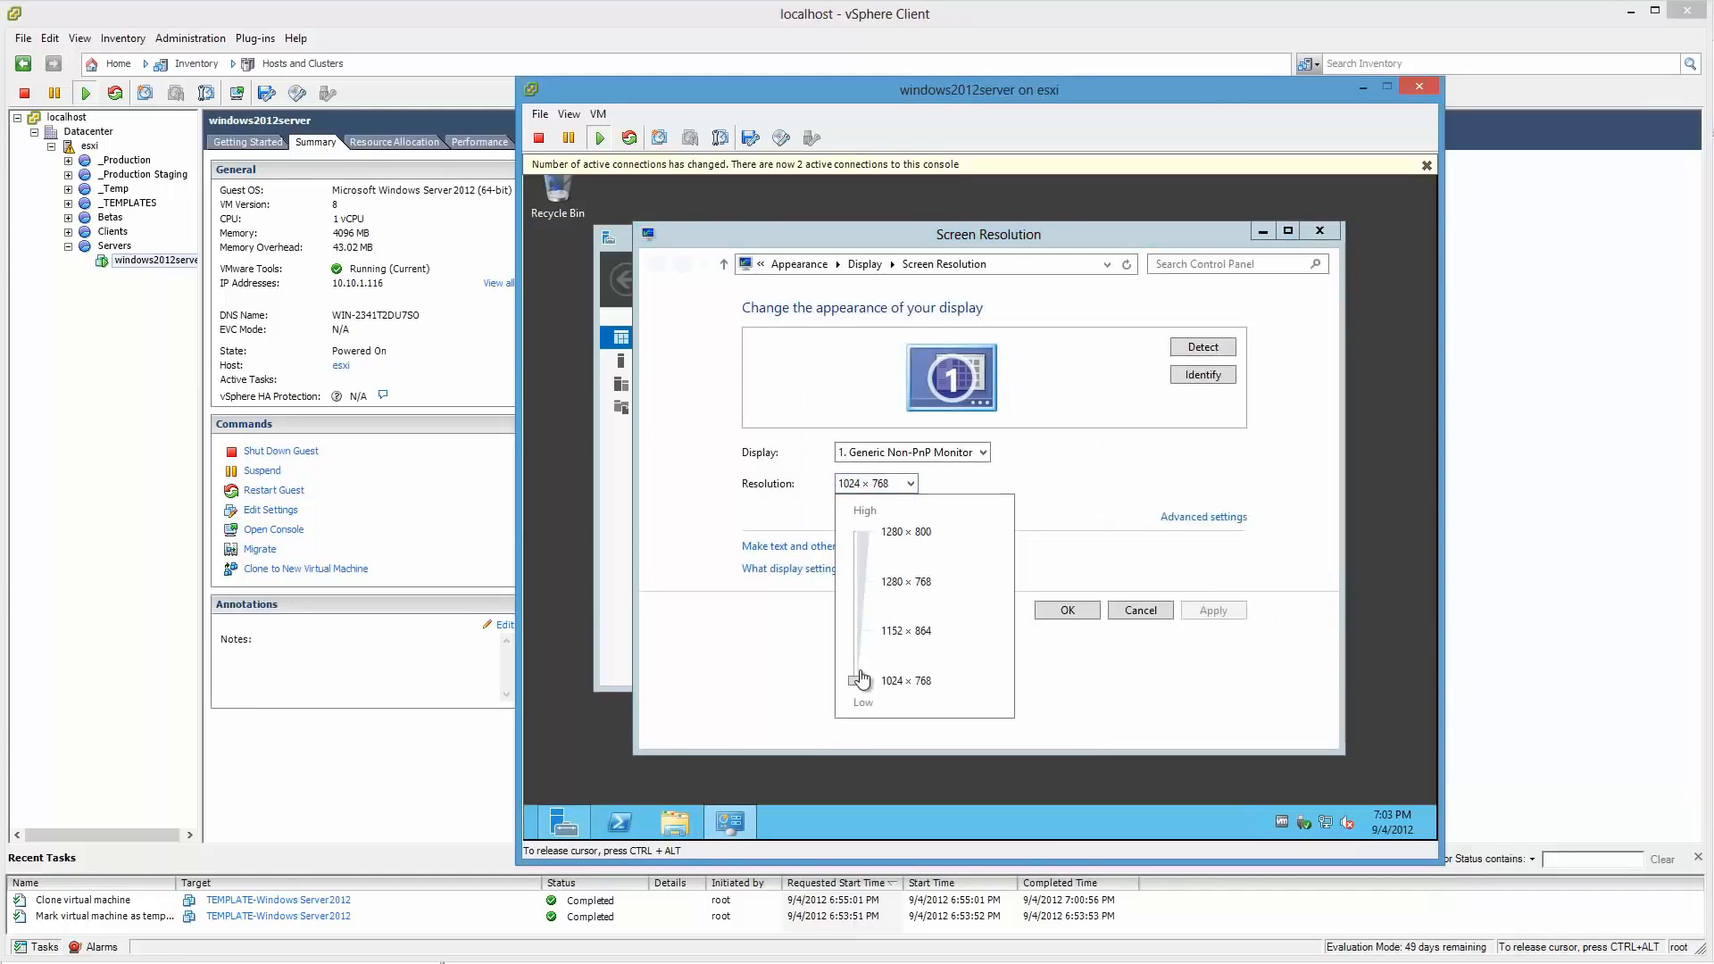
drag(860, 681, 857, 582)
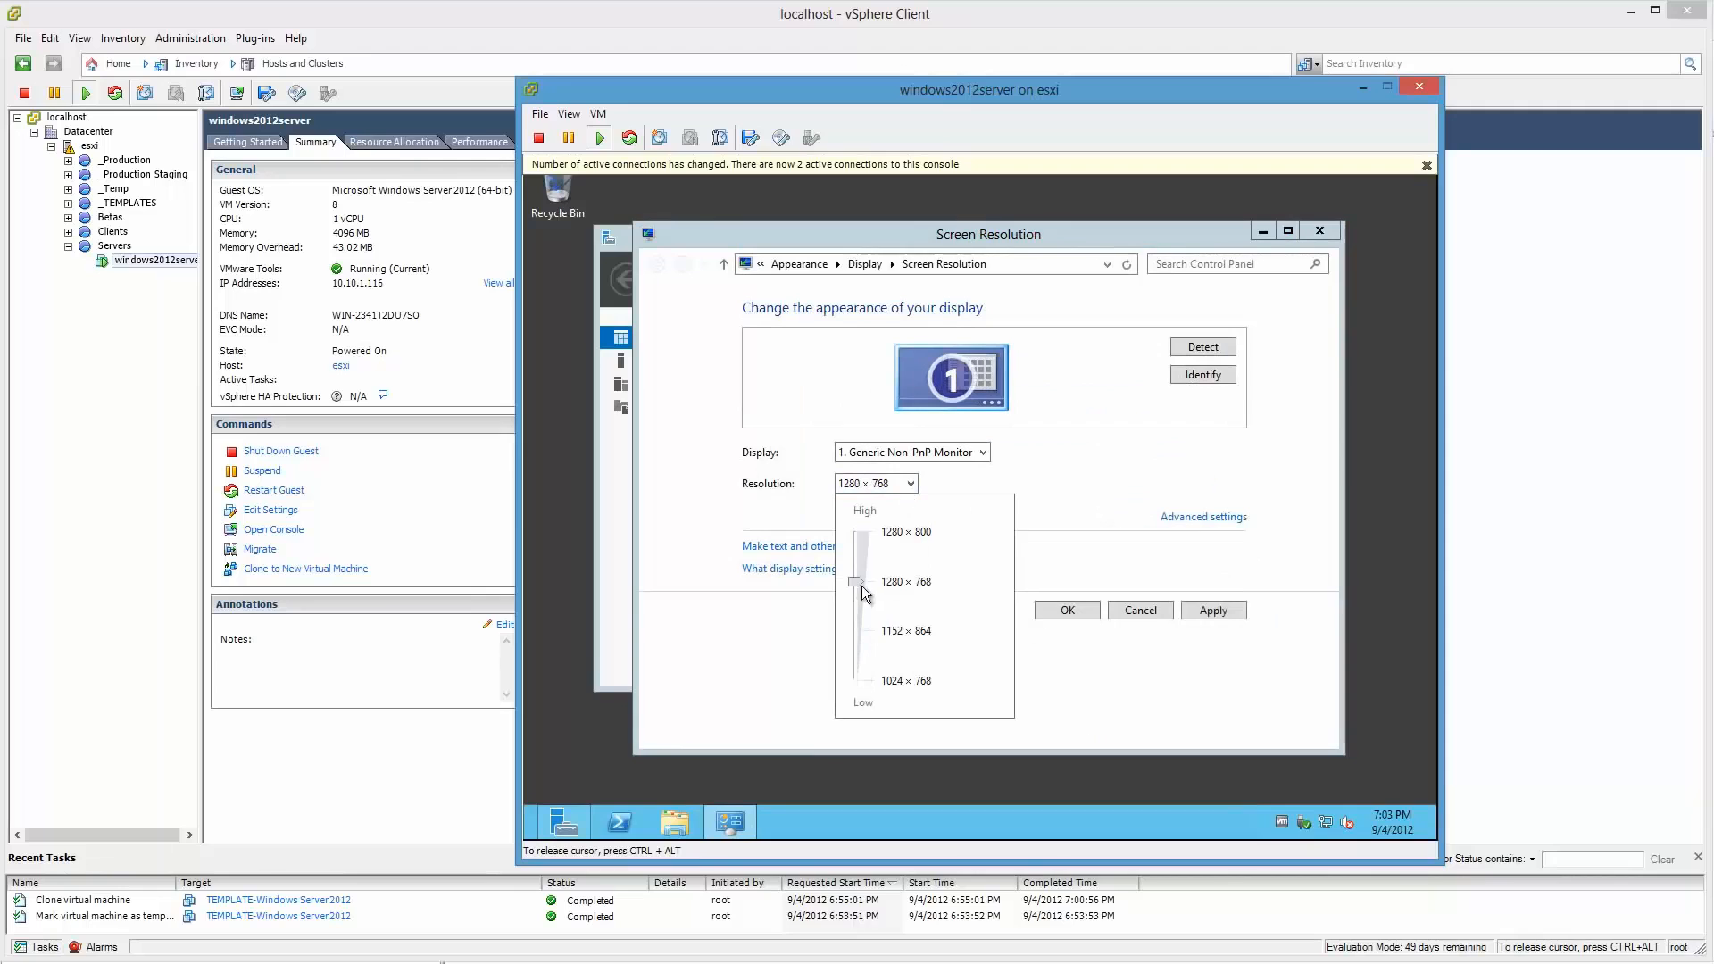
click(1066, 610)
click(1066, 610)
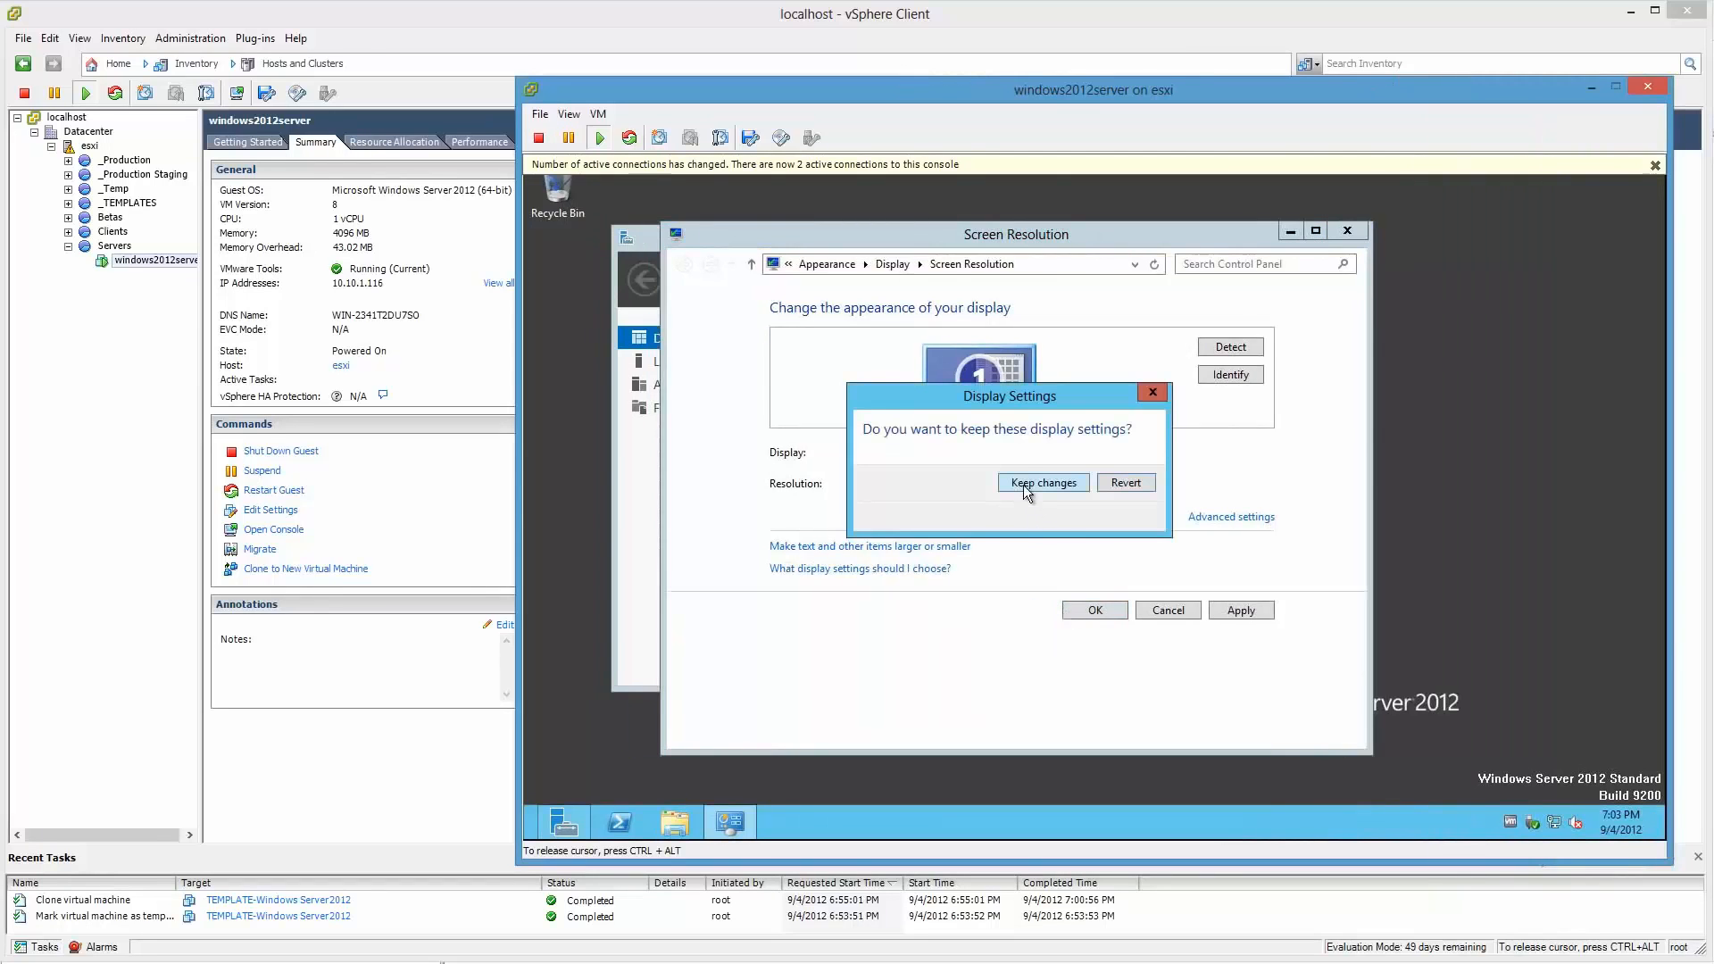
click(1023, 483)
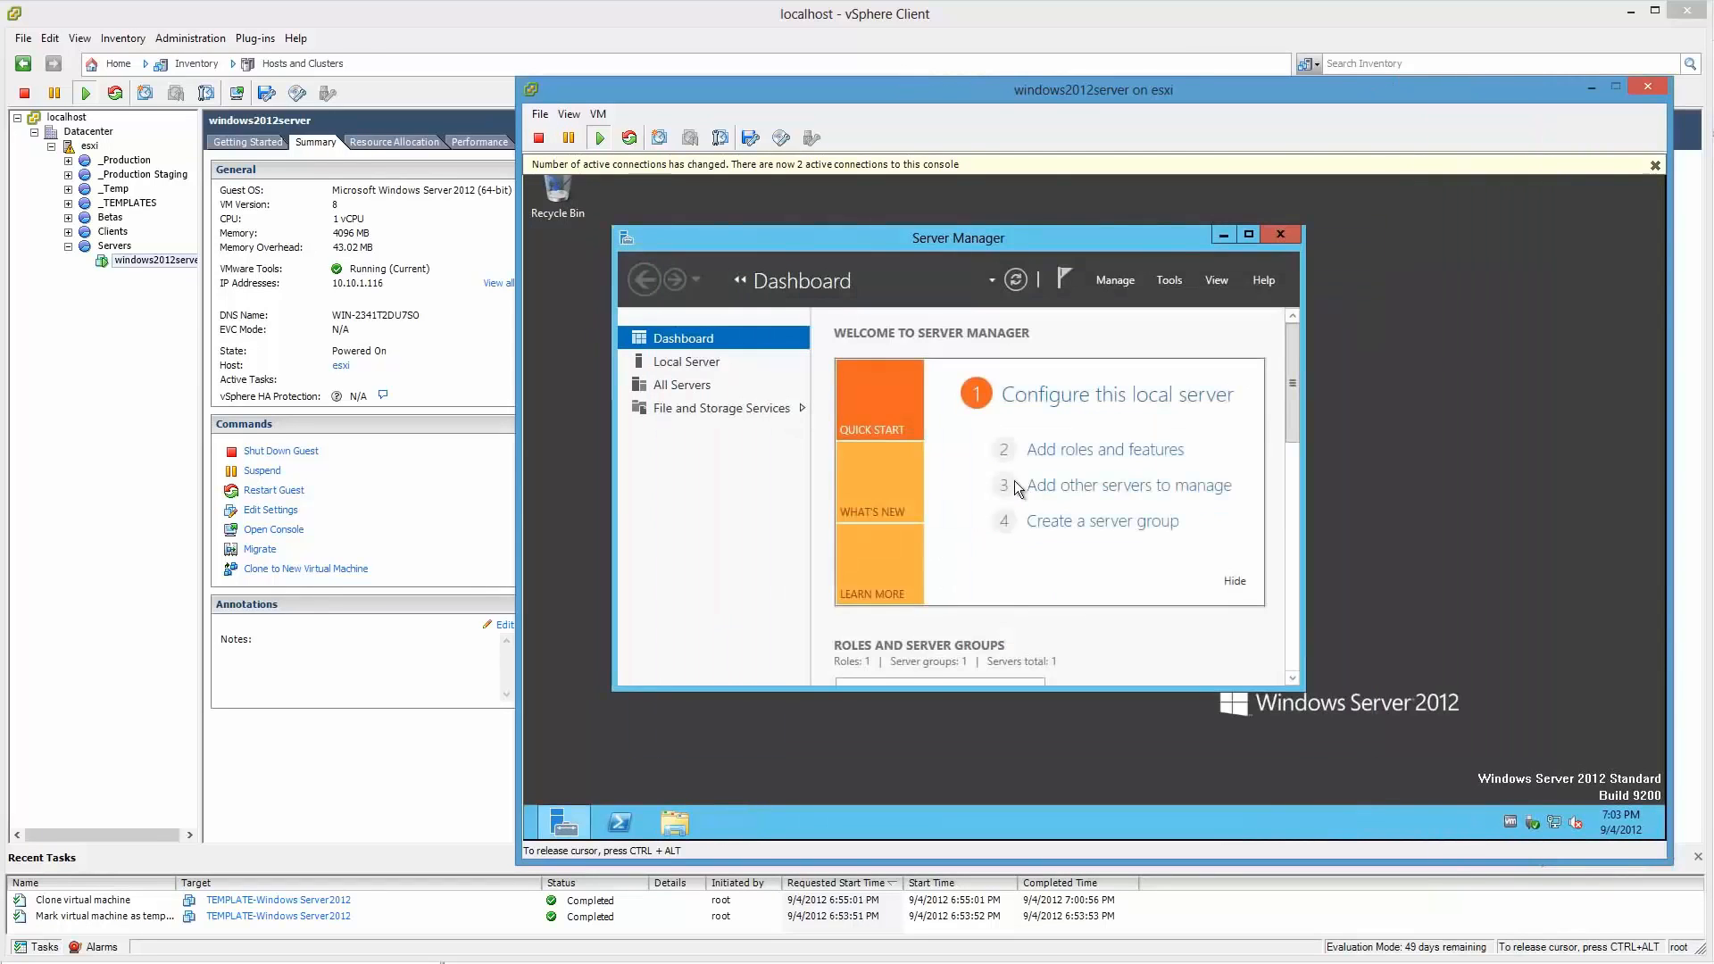
click(1278, 235)
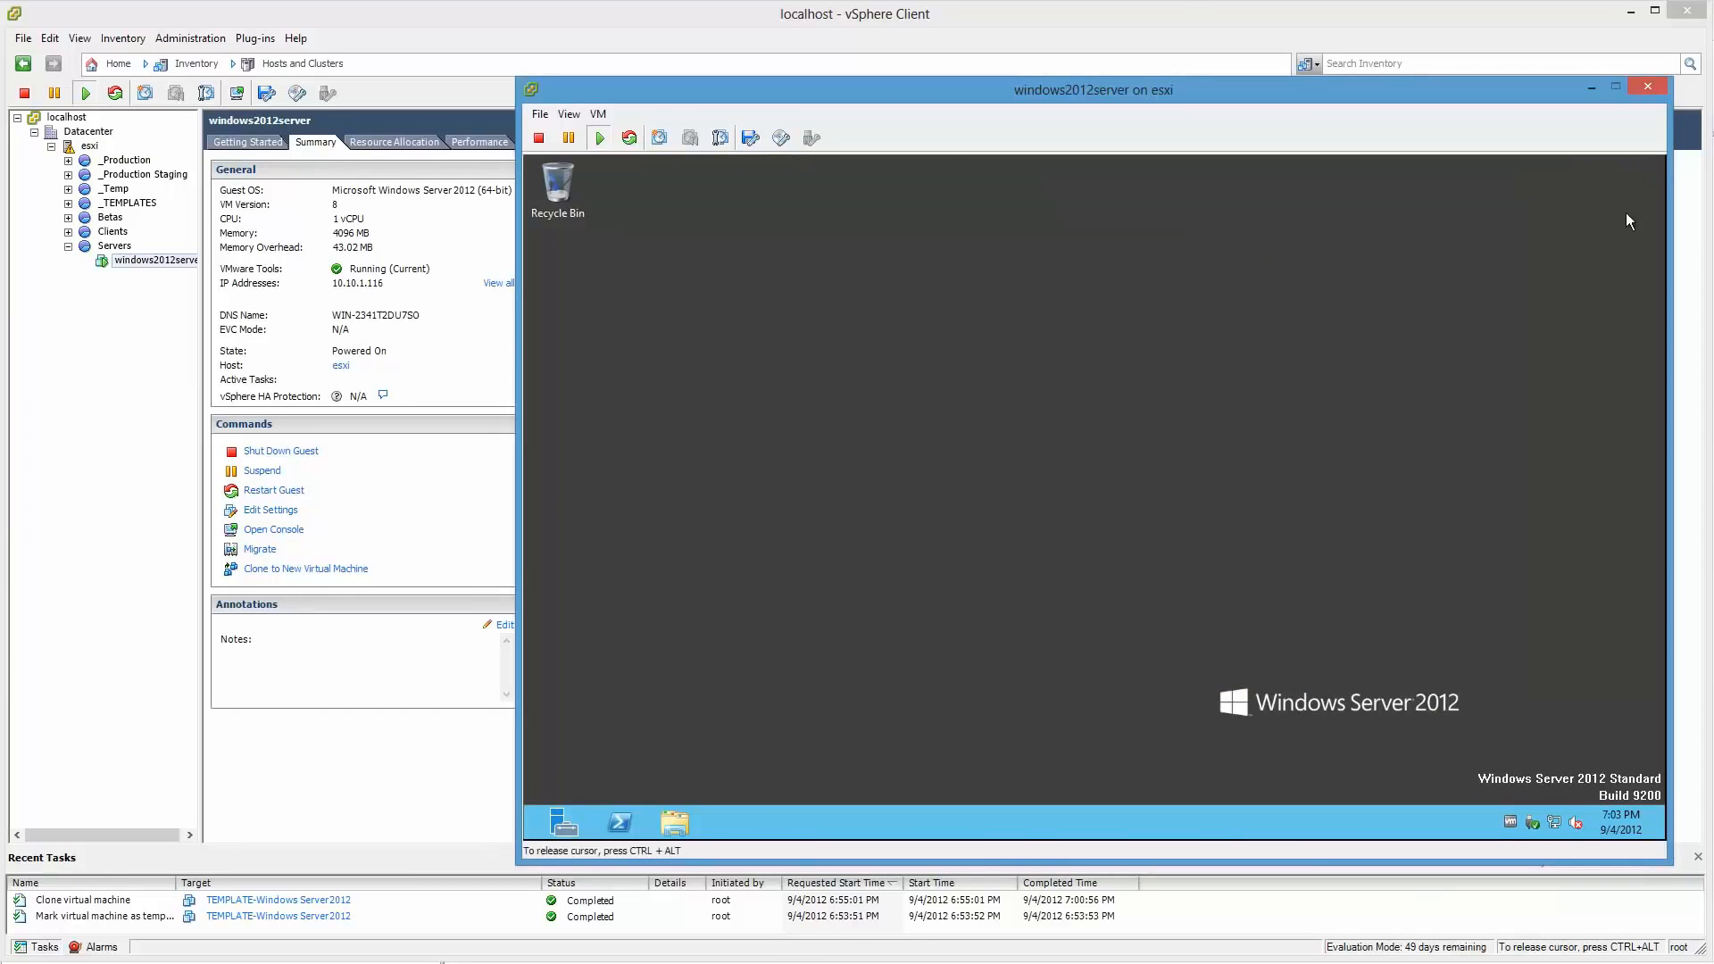
Step: Shut down the guest operating system of windows2012server from its console window and confirm the shutdown
click(607, 115)
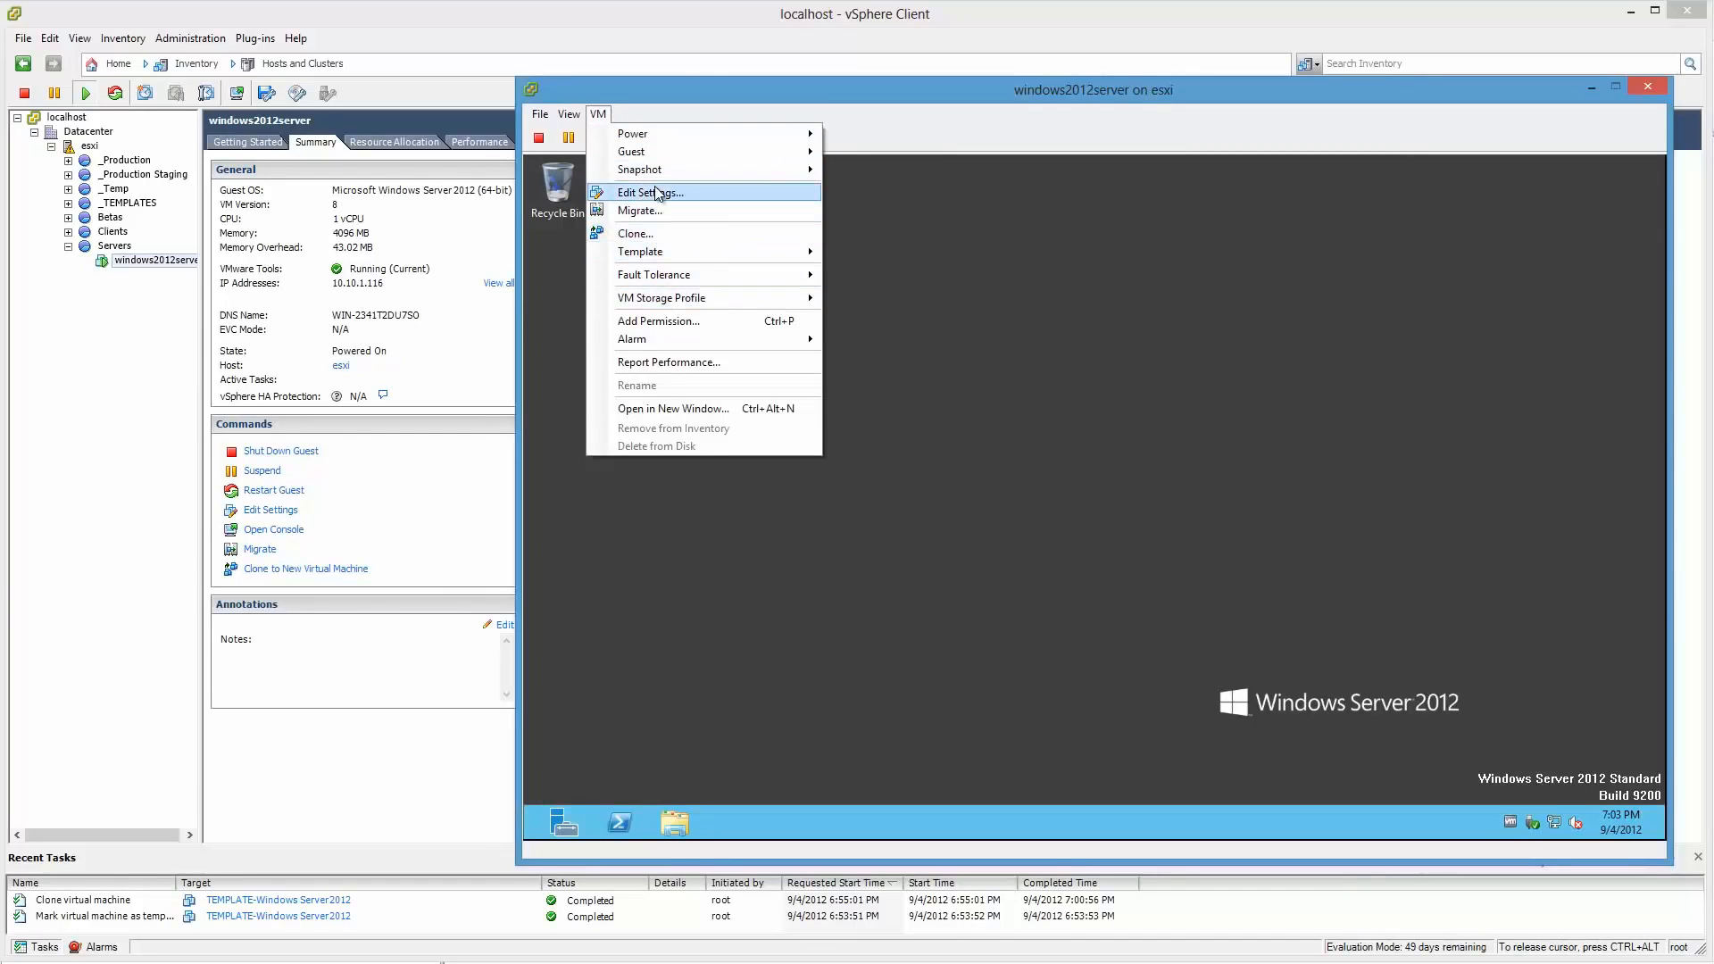
mouse_move(660, 153)
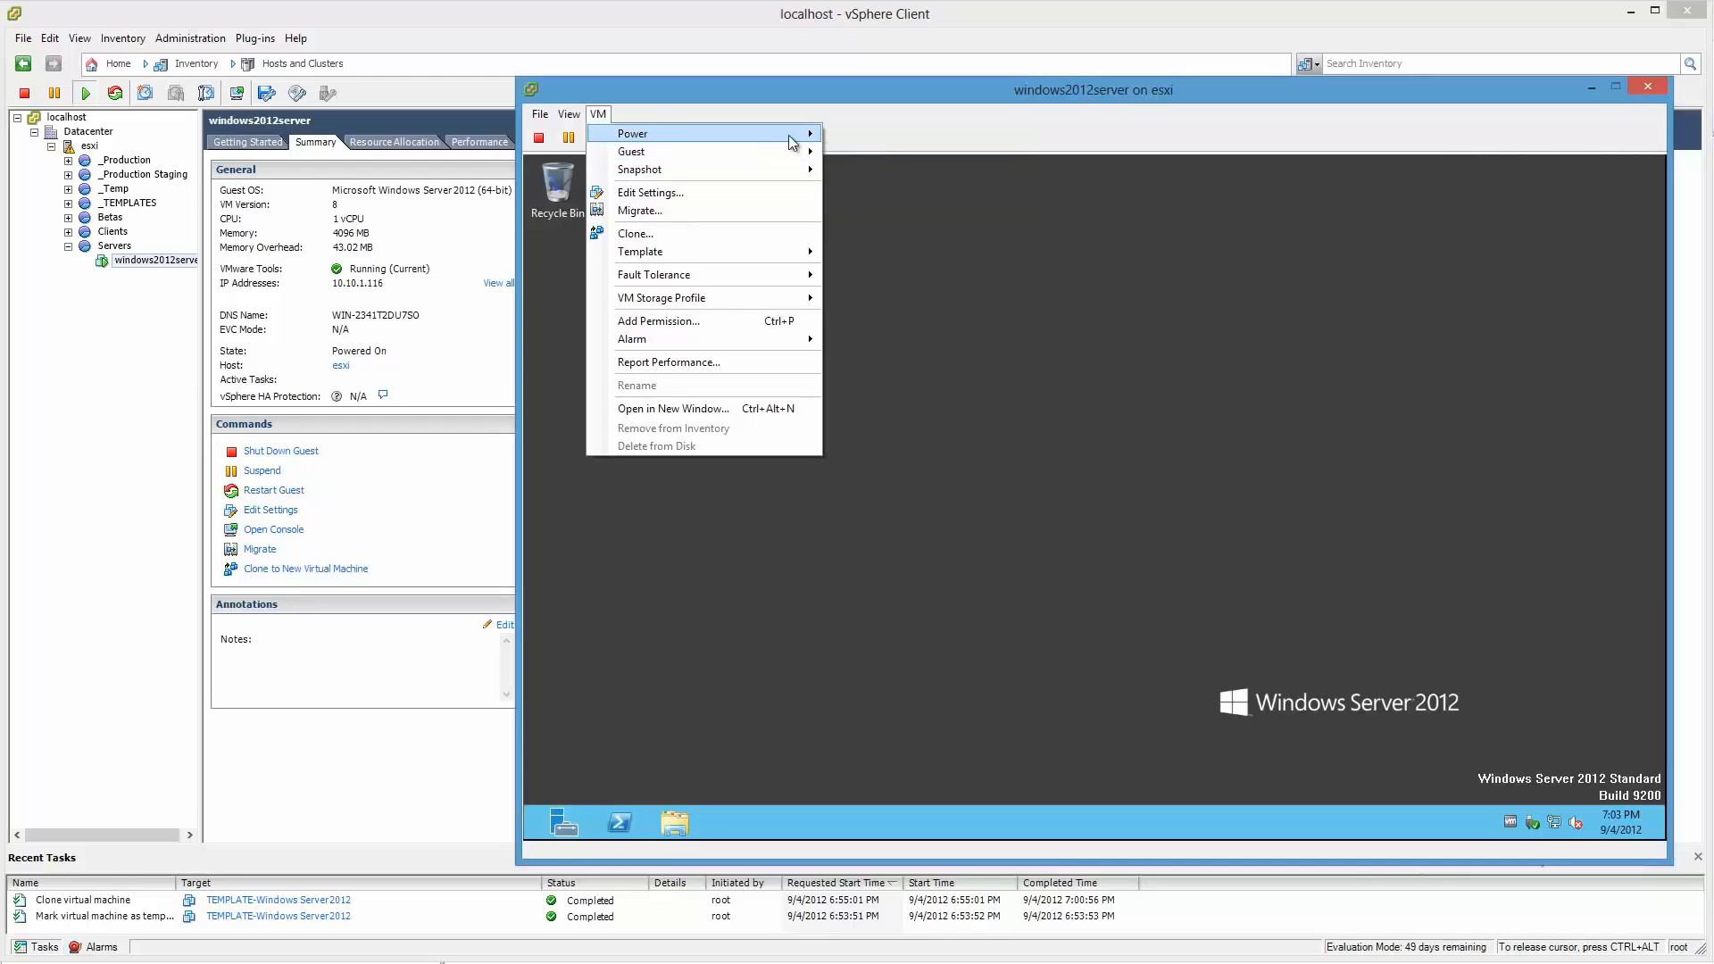
mouse_move(792, 142)
click(915, 217)
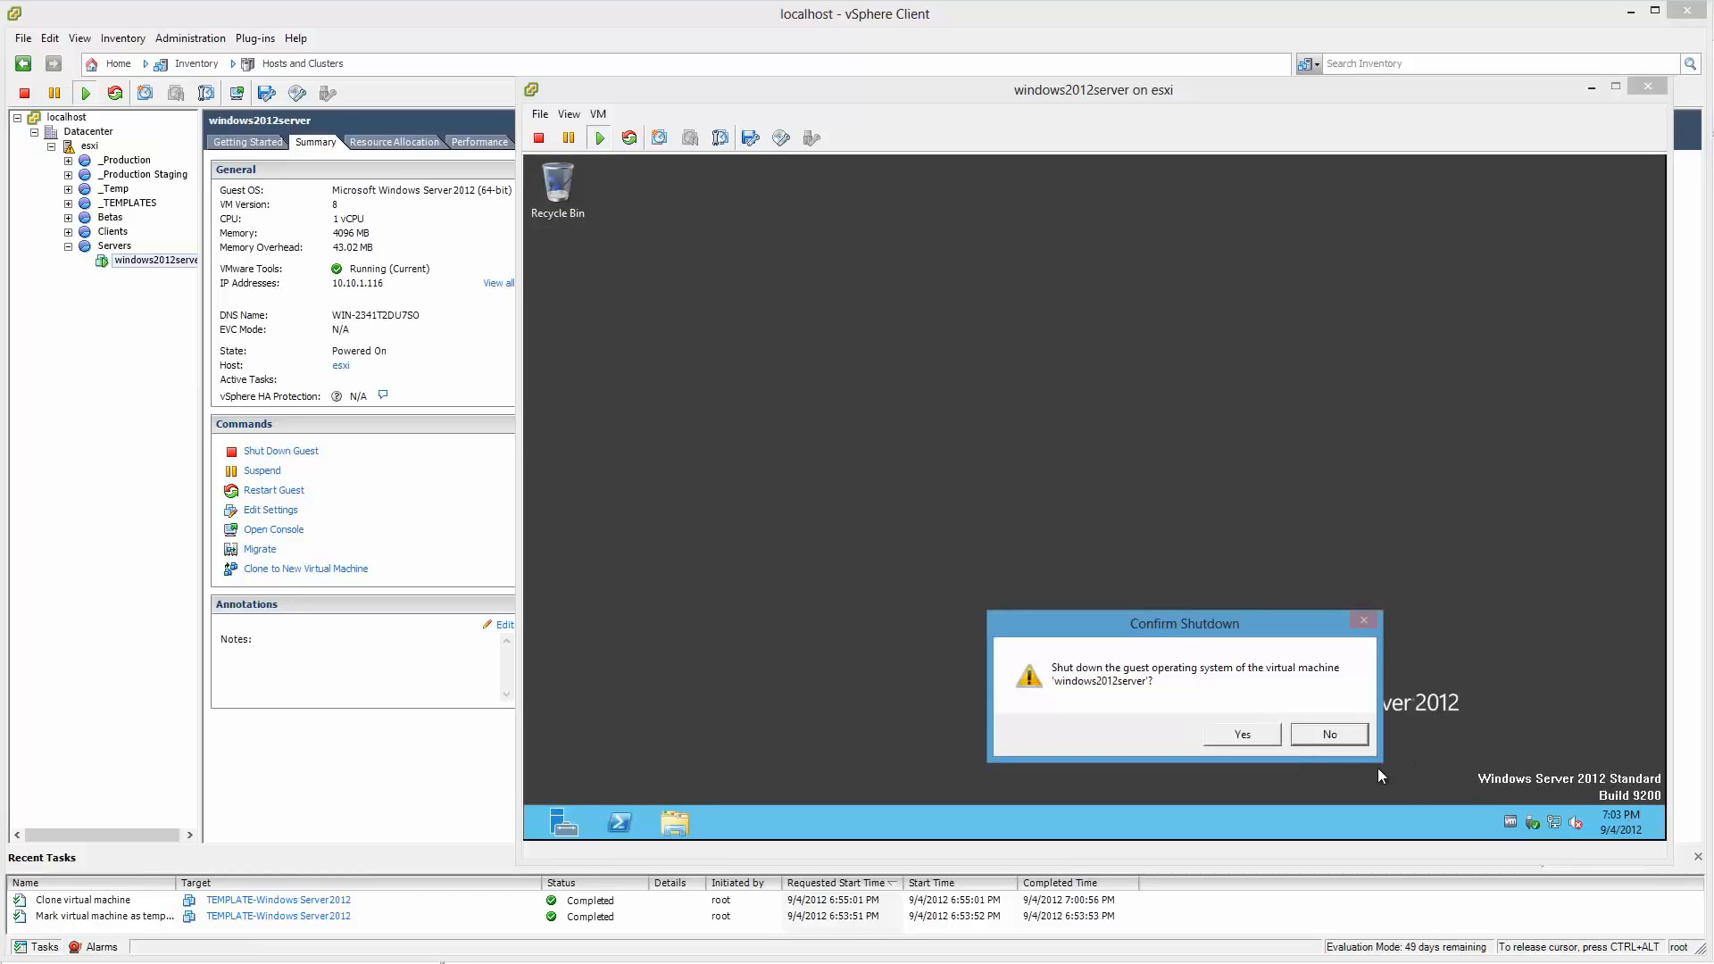
click(1235, 735)
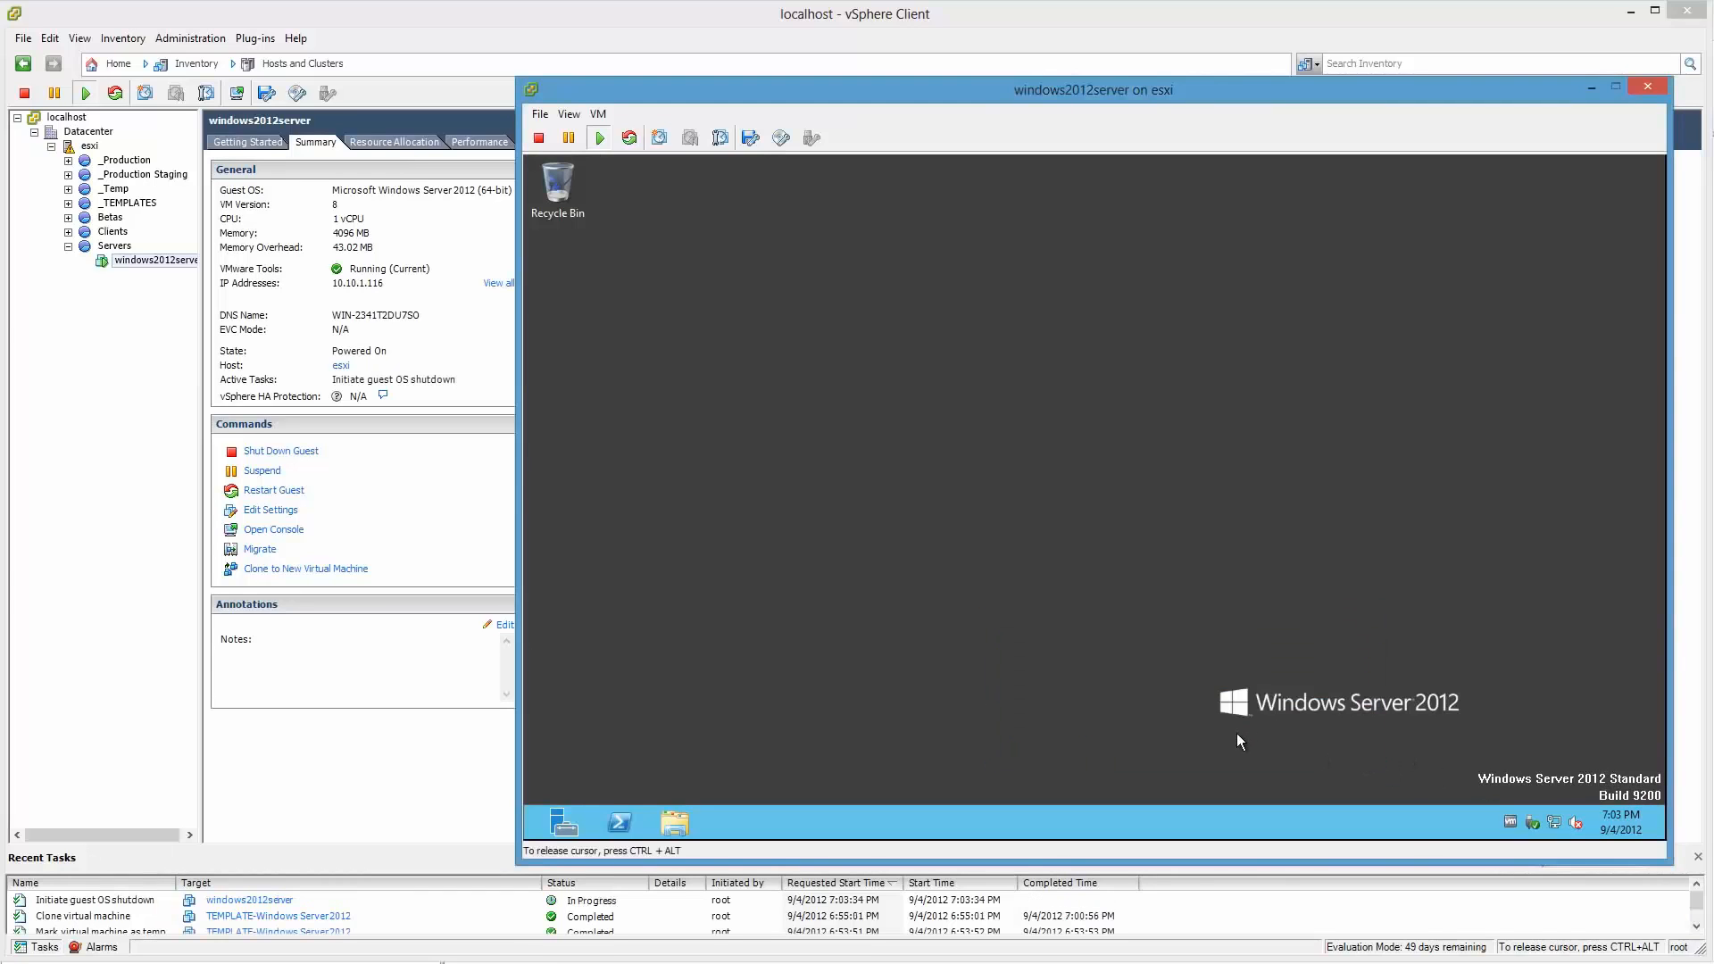